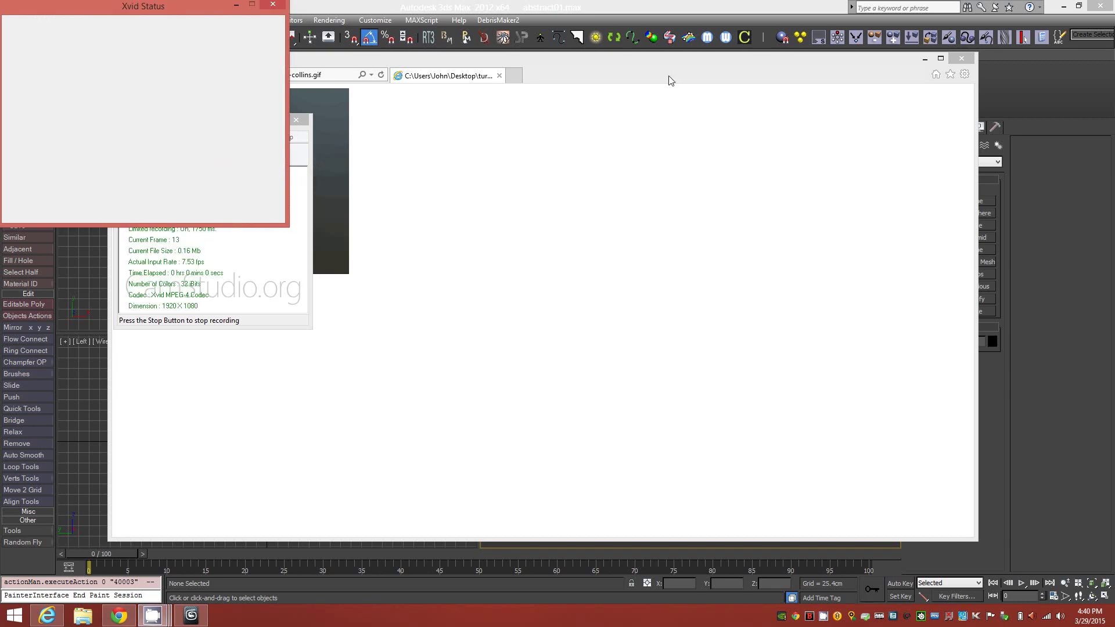
- Examine the four finished twisted ring models from several angles in the maximized perspective view
{"action": "left_click", "coordinate": [668, 80]}
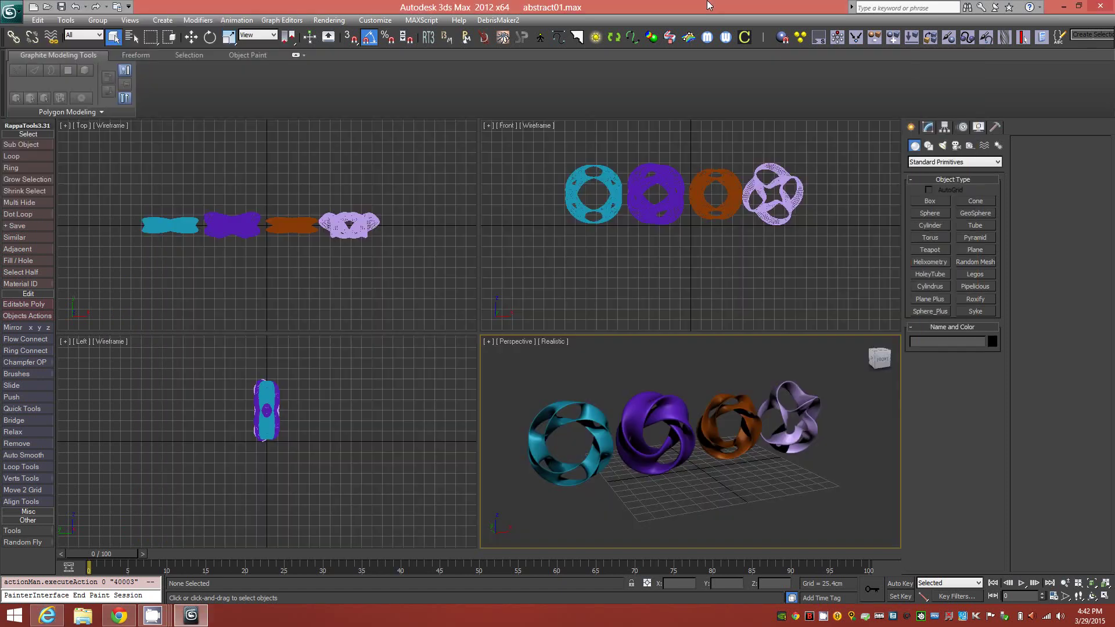
{"action": "left_click", "coordinate": [710, 6]}
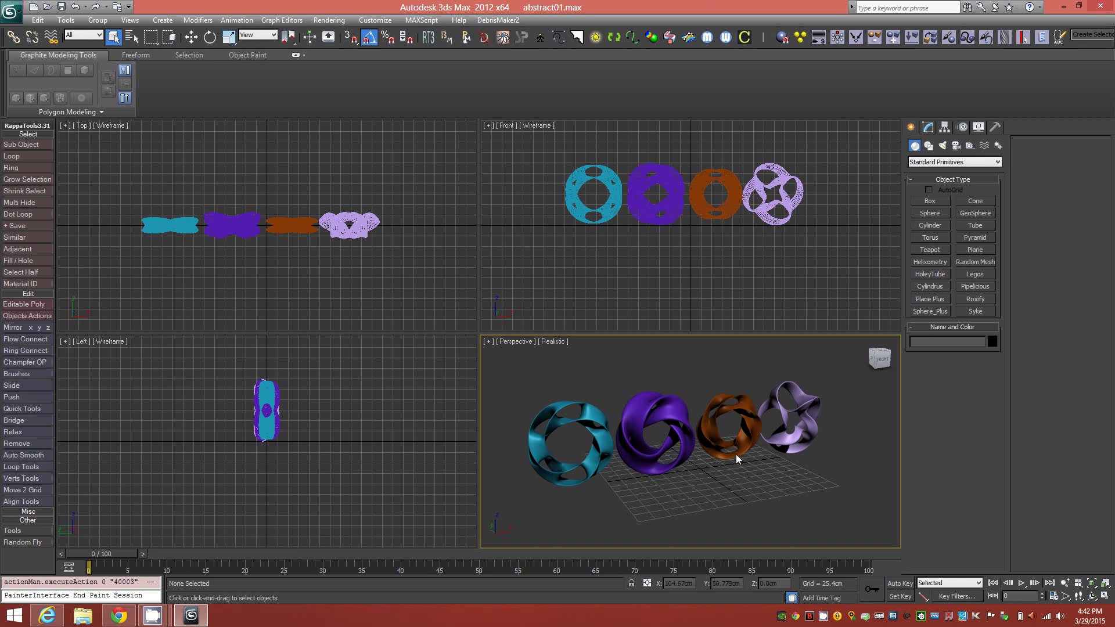
{"action": "left_click", "coordinate": [1101, 597]}
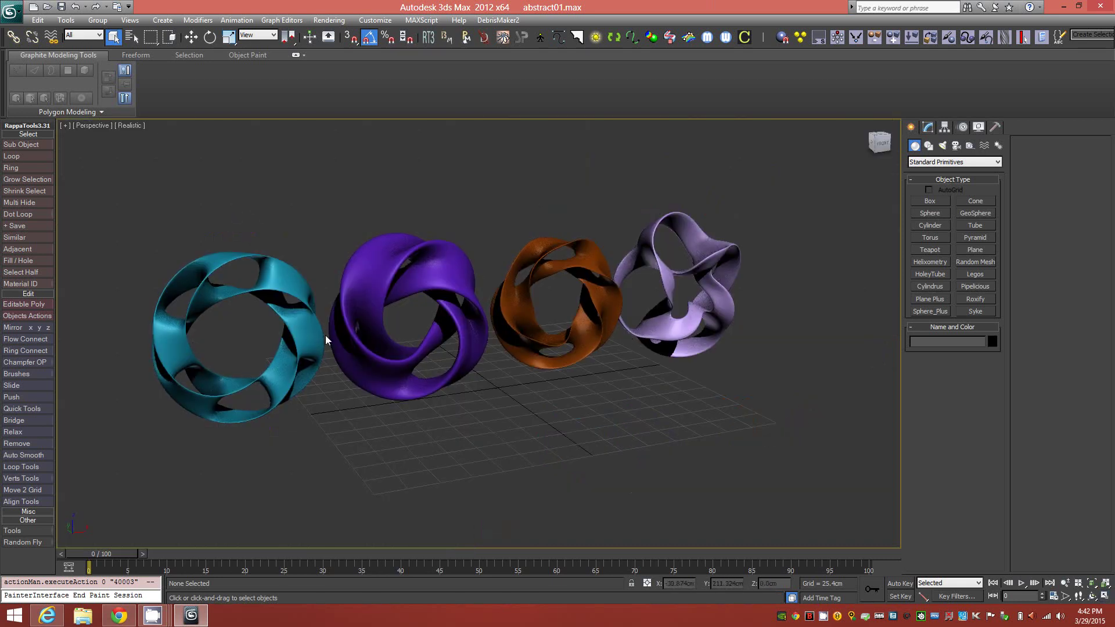
{"action": "middle_click_drag", "start_coordinate": [418, 392], "coordinate": [411, 309], "text": "alt"}
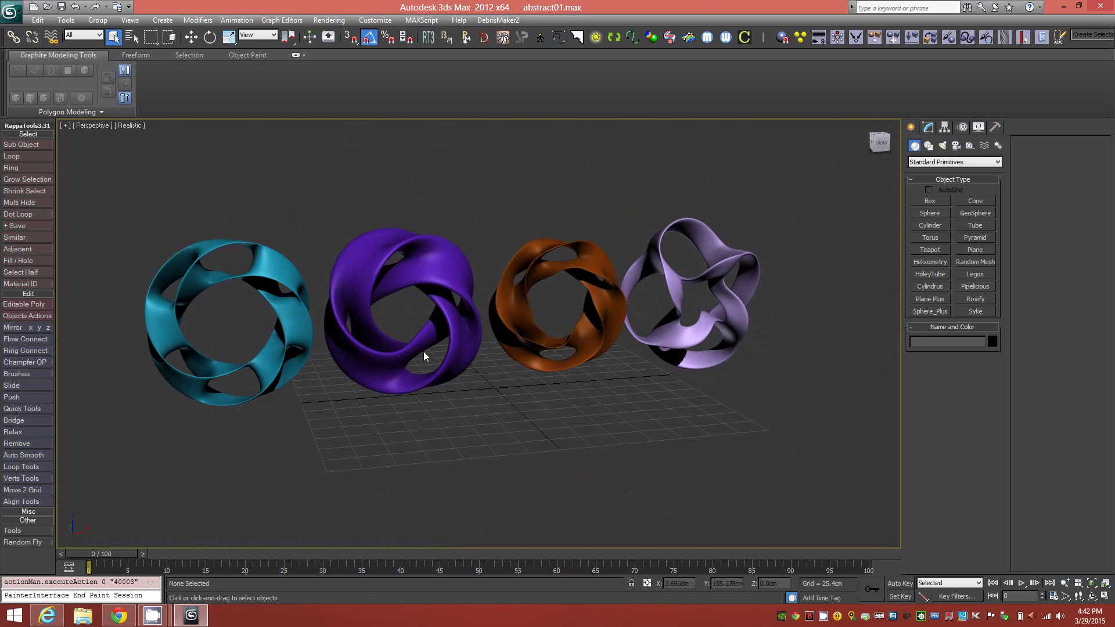
{"action": "middle_click_drag", "start_coordinate": [431, 398], "coordinate": [458, 392], "text": "alt"}
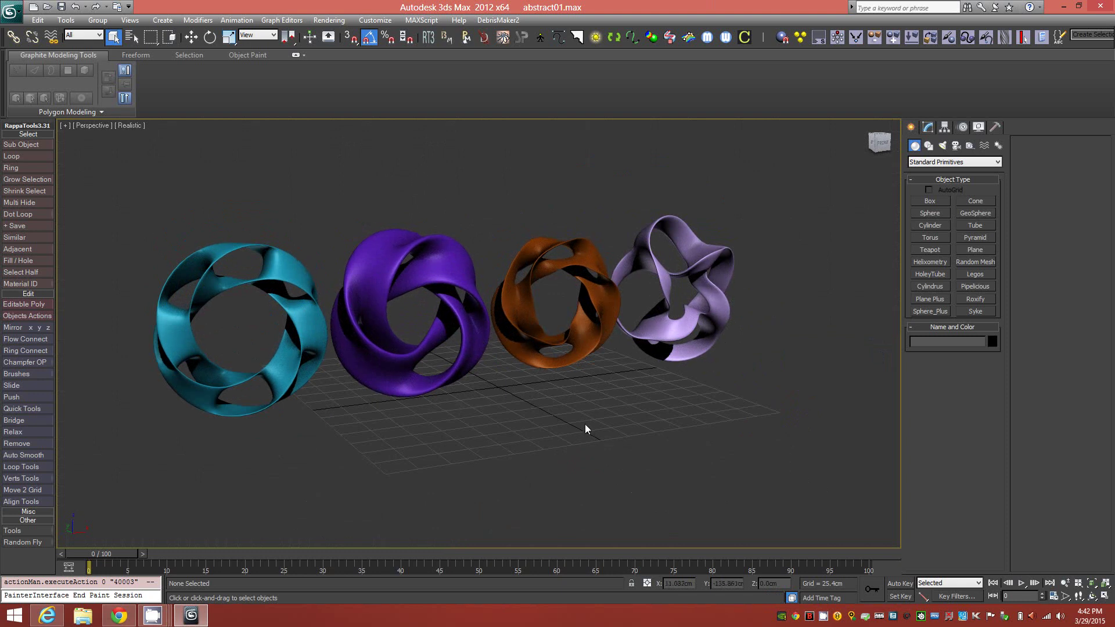
{"action": "mouse_move", "coordinate": [548, 418]}
{"action": "middle_mouse_down", "text": "alt"}
{"action": "mouse_move", "coordinate": [571, 416]}
{"action": "mouse_move", "coordinate": [466, 417]}
{"action": "mouse_move", "coordinate": [552, 417]}
{"action": "mouse_move", "coordinate": [539, 457]}
{"action": "mouse_move", "coordinate": [542, 409]}
{"action": "mouse_move", "coordinate": [507, 418]}
{"action": "mouse_move", "coordinate": [538, 417]}
{"action": "middle_mouse_up", "text": "alt"}
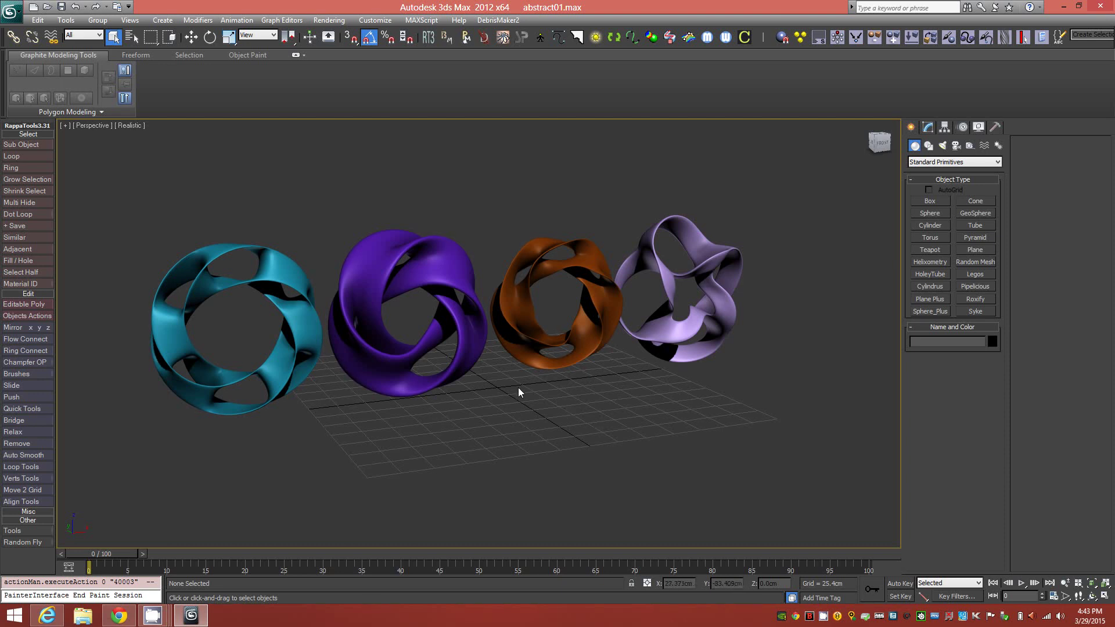
- Hide all four ring models and restore the four-viewport layout
{"action": "key", "text": "ctrl+a"}
{"action": "right_click", "coordinate": [591, 166]}
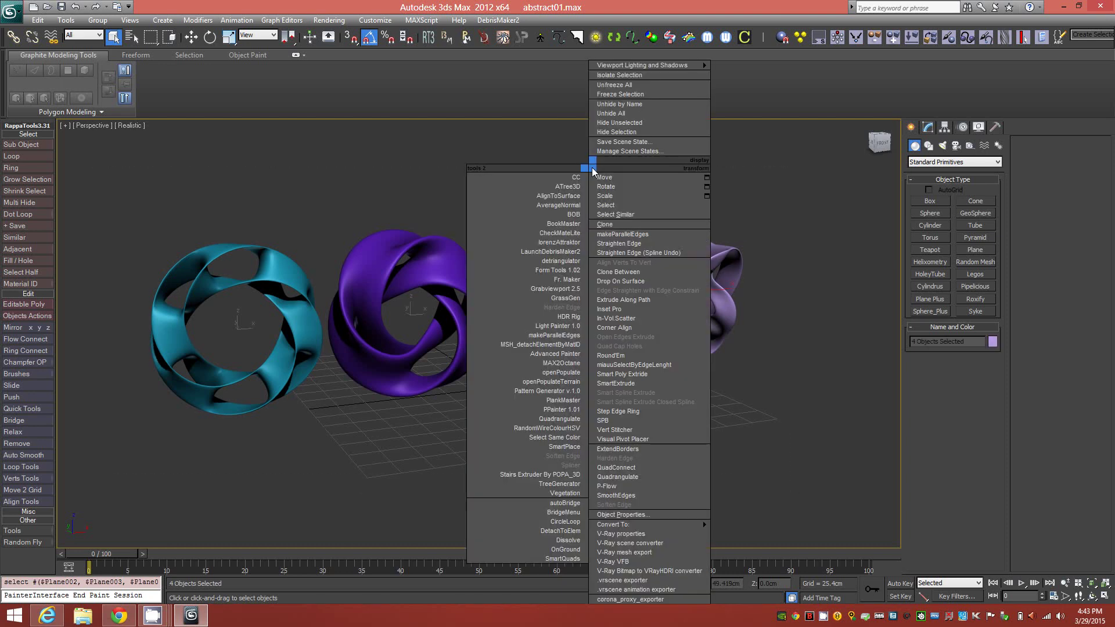
{"action": "left_click", "coordinate": [638, 133]}
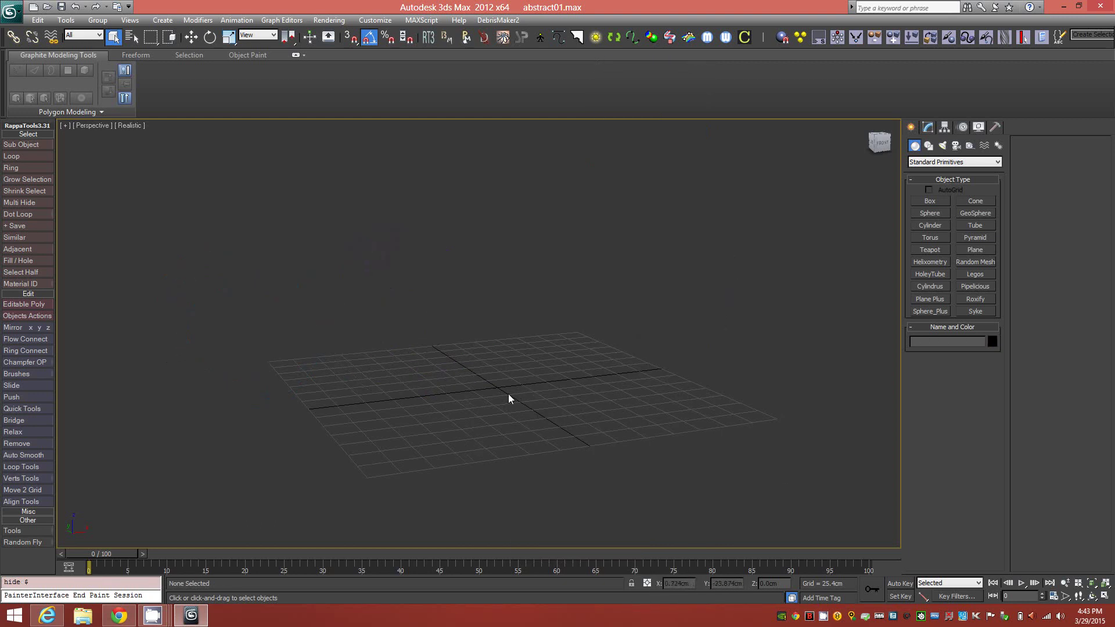
{"action": "key", "text": "alt+w"}
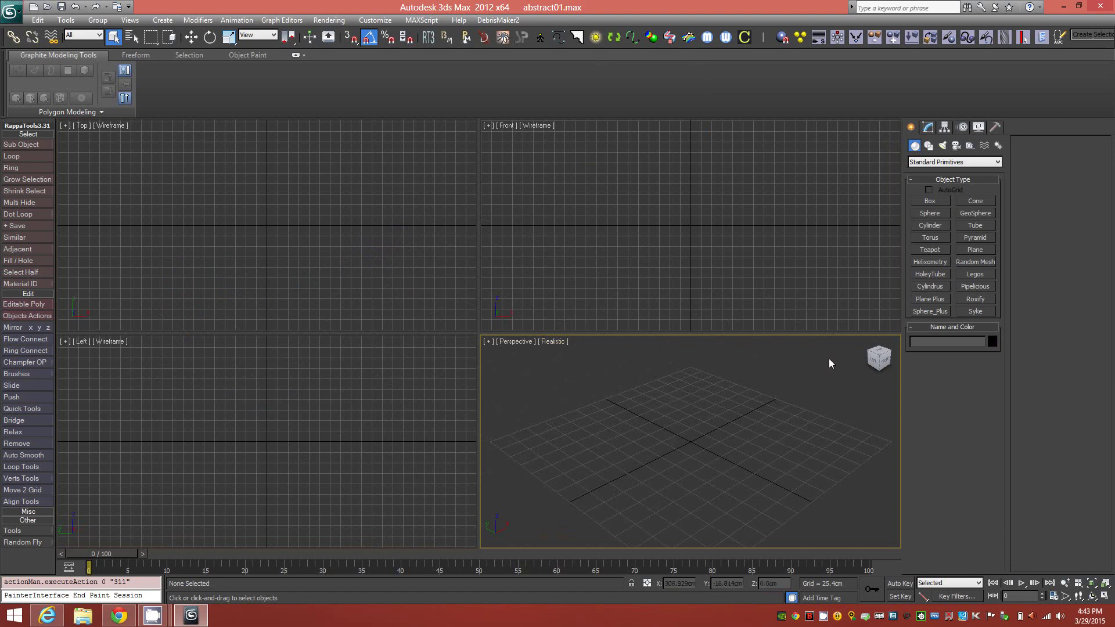
- Create a square plane about 53 cm wide at the origin in the front view, with one length and one width segment
{"action": "left_click", "coordinate": [978, 250]}
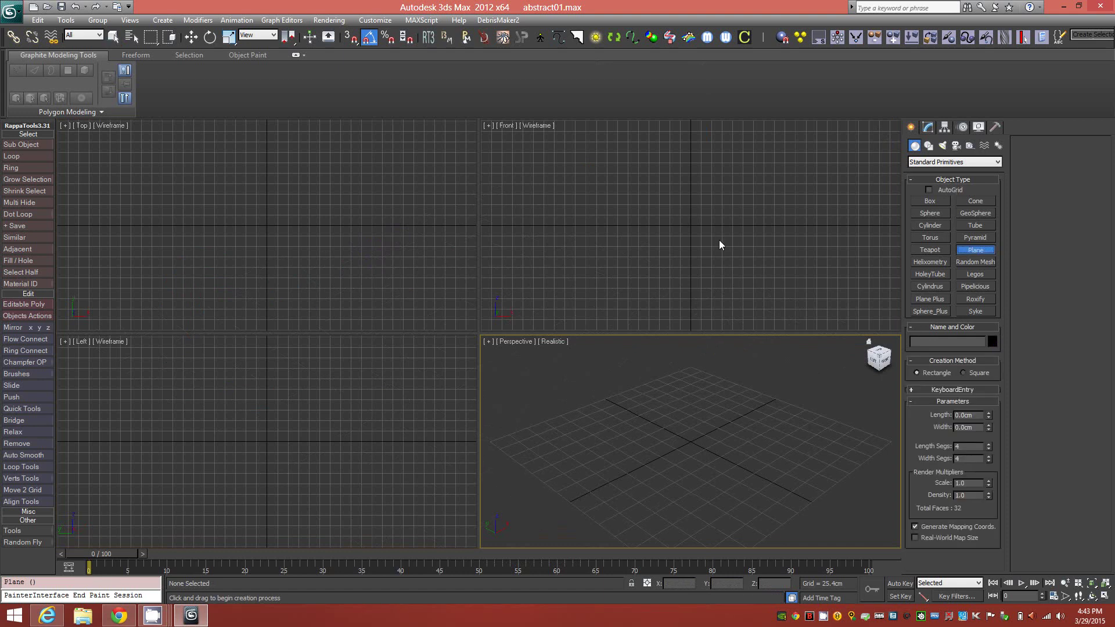
{"action": "left_click", "coordinate": [964, 373]}
{"action": "left_click_drag", "start_coordinate": [693, 225], "coordinate": [683, 224]}
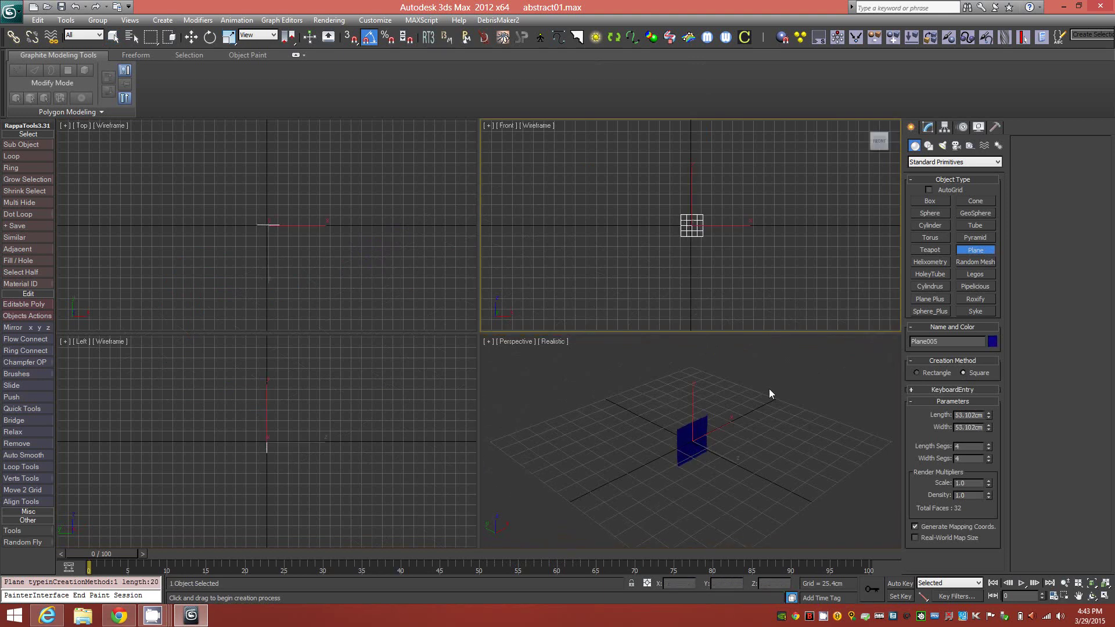
{"action": "left_click_drag", "start_coordinate": [988, 445], "coordinate": [991, 538]}
{"action": "left_click", "coordinate": [694, 447]}
{"action": "key", "text": "z"}
{"action": "scroll", "coordinate": [691, 358], "scroll_direction": "down", "scroll_amount": 3}
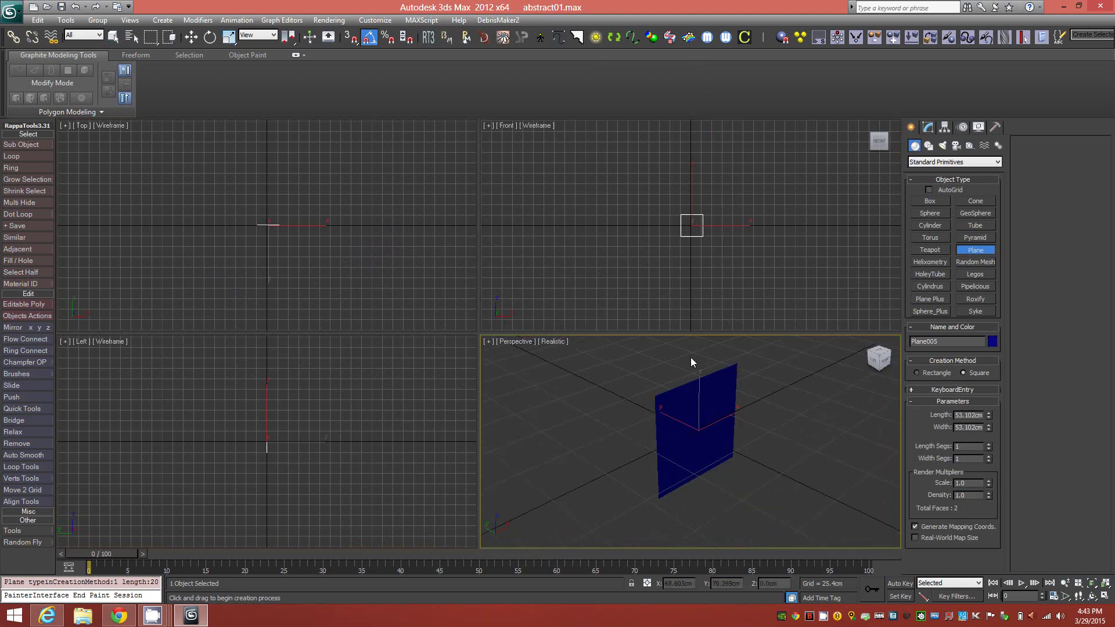
- Convert the square plane to an Editable Poly
{"action": "left_click", "coordinate": [928, 127]}
{"action": "right_click", "coordinate": [947, 328]}
{"action": "left_click", "coordinate": [1012, 420]}
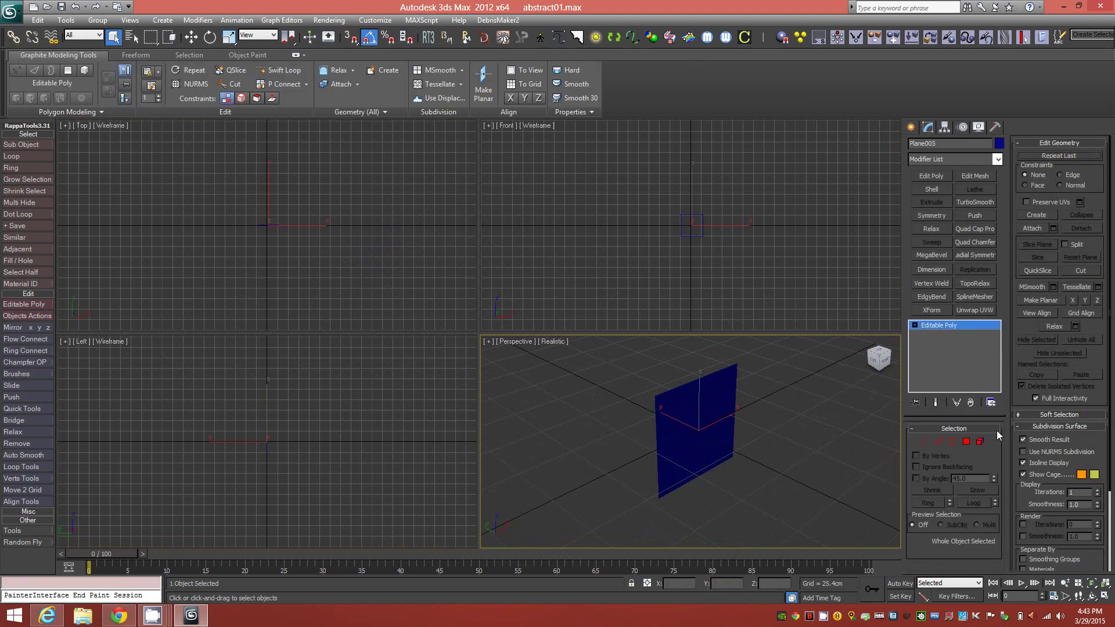
- Clone the plane's element straight down in the front view as a new element of the same object
{"action": "left_click", "coordinate": [980, 441]}
{"action": "left_click", "coordinate": [693, 226]}
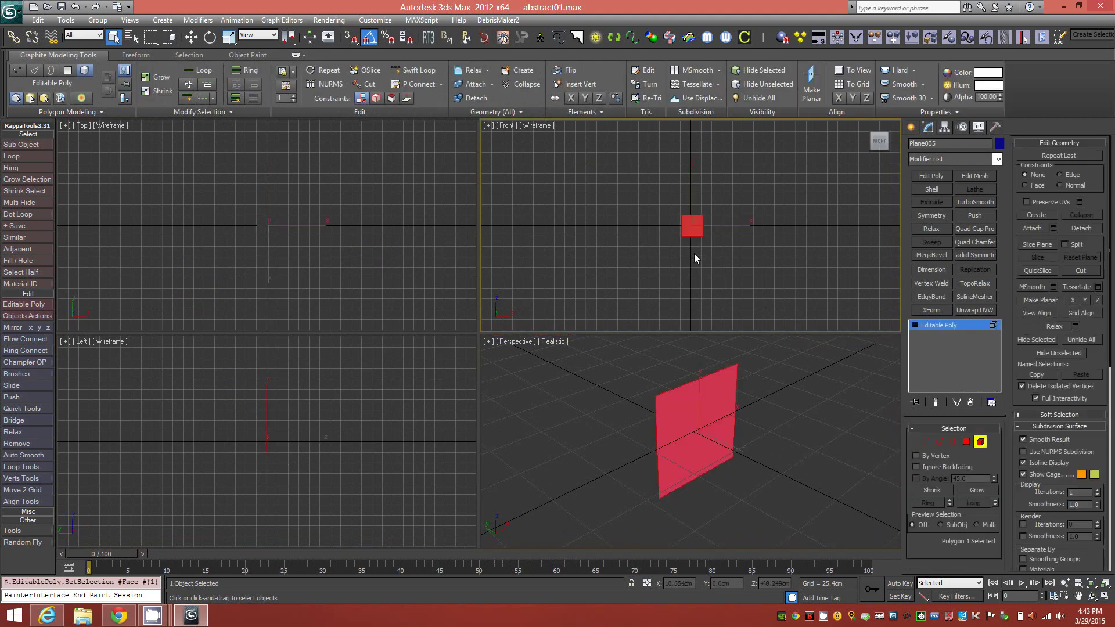
{"action": "key", "text": "w"}
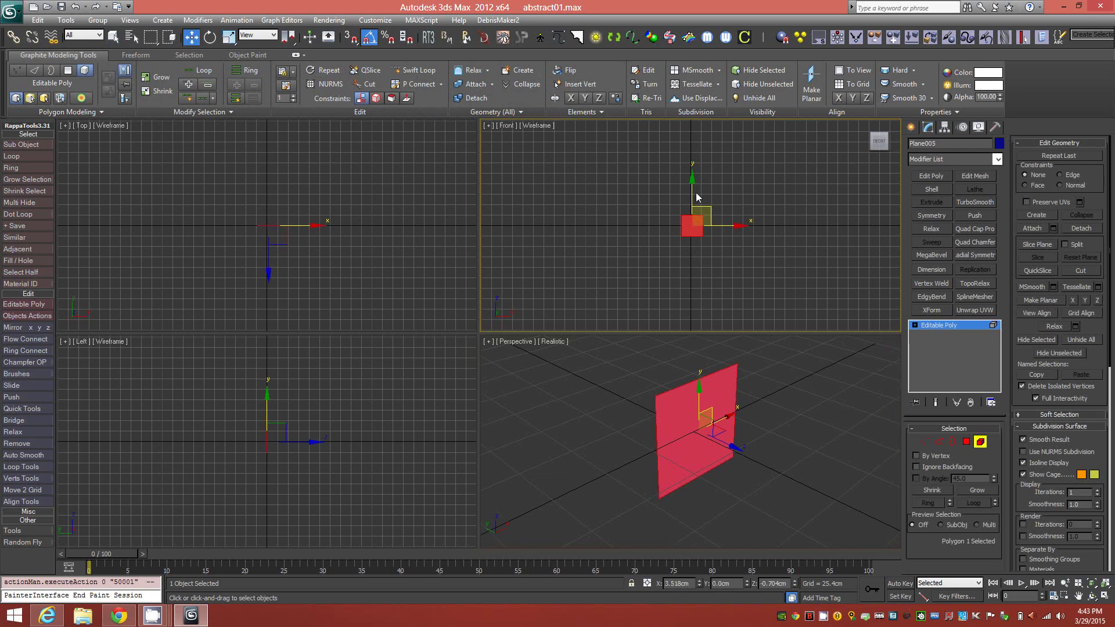
{"action": "left_click_drag", "start_coordinate": [692, 190], "coordinate": [694, 218], "text": "shift"}
{"action": "left_click", "coordinate": [604, 317]}
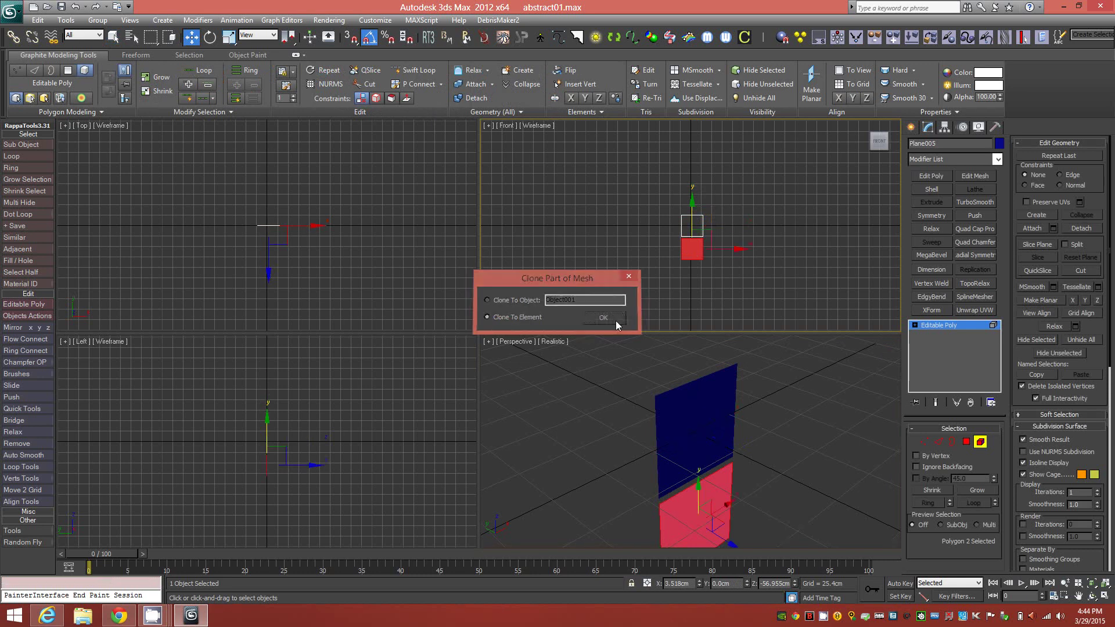
- Move the cloned square up until its top edge meets the bottom edge of the original square
{"action": "scroll", "coordinate": [703, 237], "scroll_direction": "up", "scroll_amount": 5}
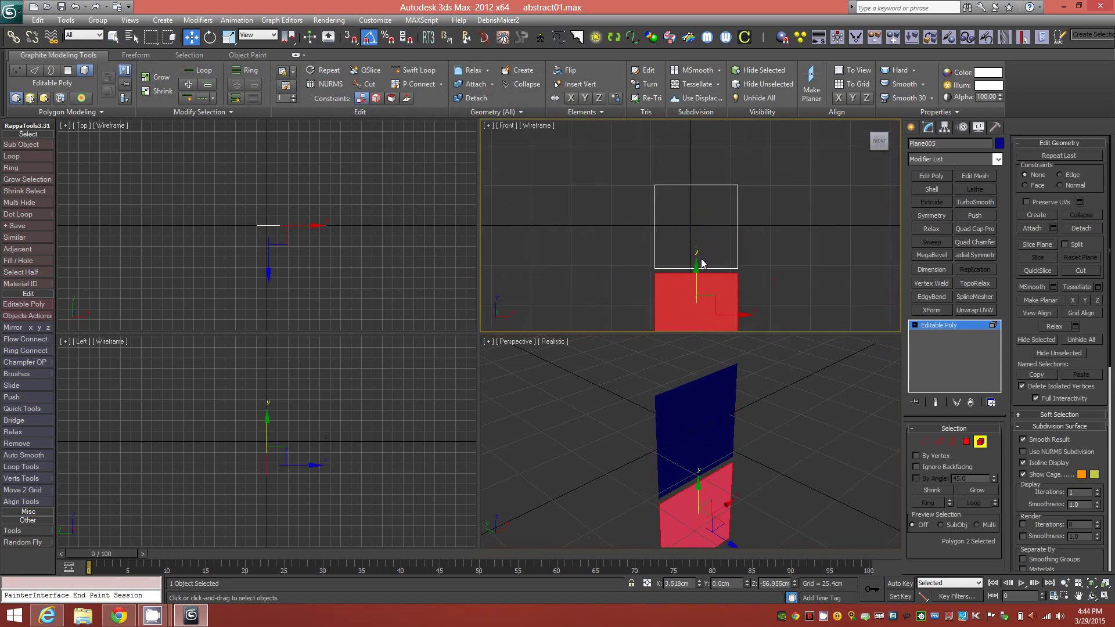
{"action": "middle_click_drag", "start_coordinate": [699, 256], "coordinate": [716, 224]}
{"action": "scroll", "coordinate": [719, 222], "scroll_direction": "up", "scroll_amount": 3}
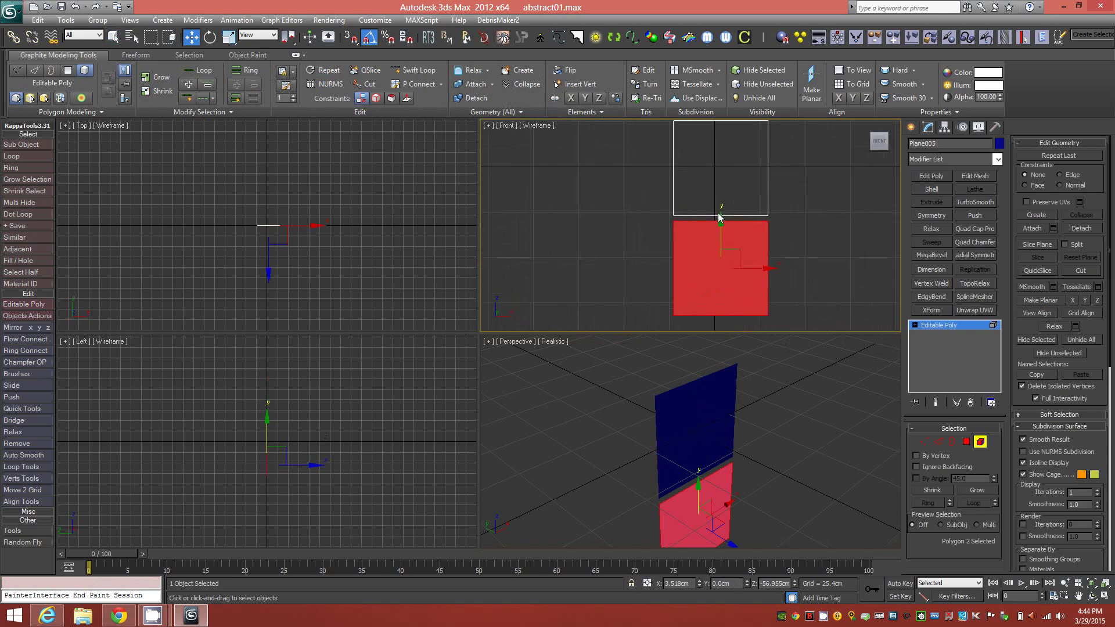
{"action": "left_click_drag", "start_coordinate": [726, 232], "coordinate": [725, 225]}
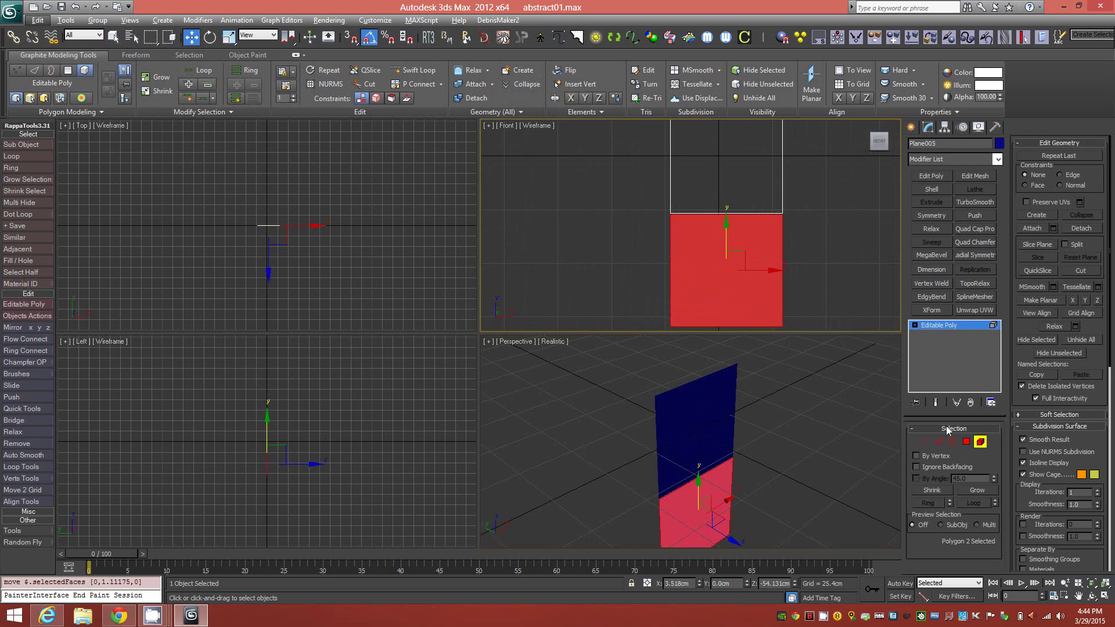
{"action": "scroll", "coordinate": [721, 235], "scroll_direction": "up", "scroll_amount": 4}
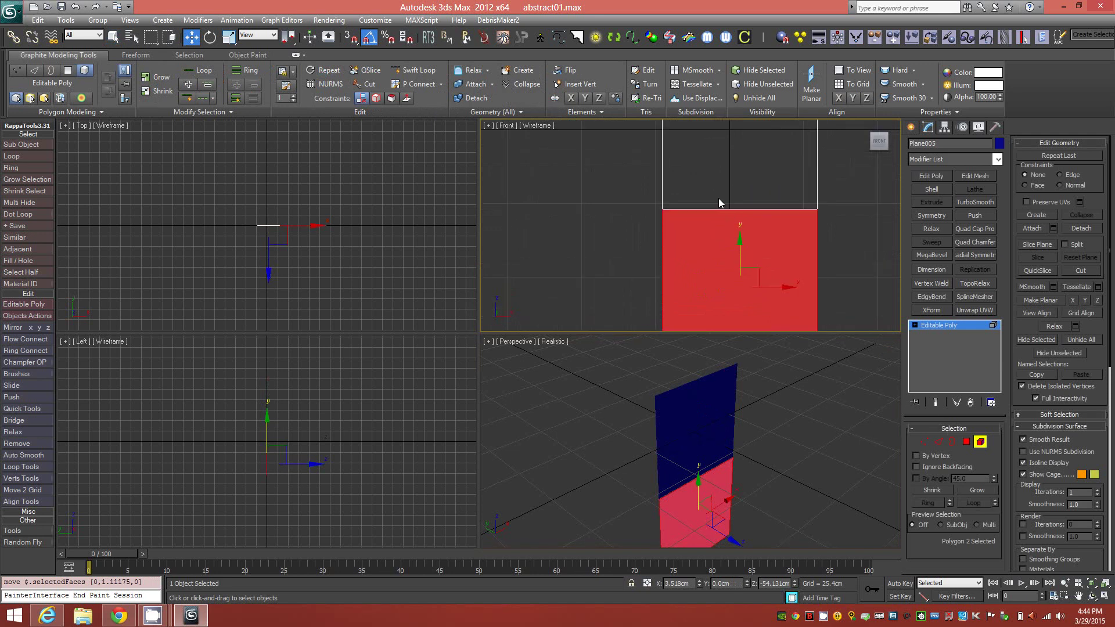
{"action": "left_click_drag", "start_coordinate": [754, 260], "coordinate": [753, 259]}
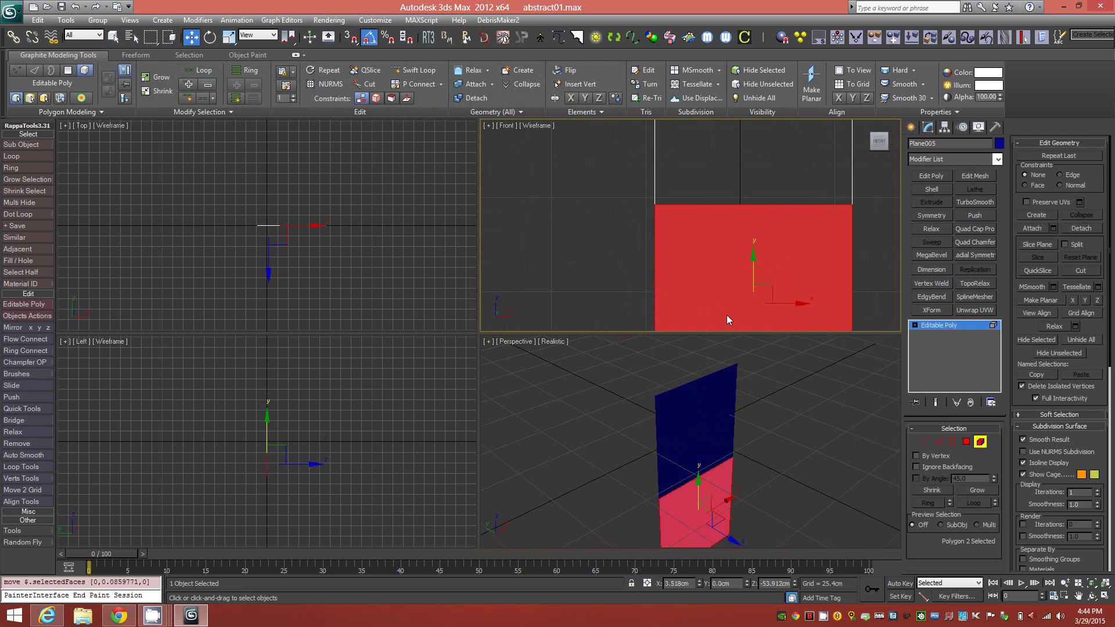
- Rotate the lower square 90 degrees about its vertical axis so it stands perpendicular to the upper one
{"action": "key", "text": "e"}
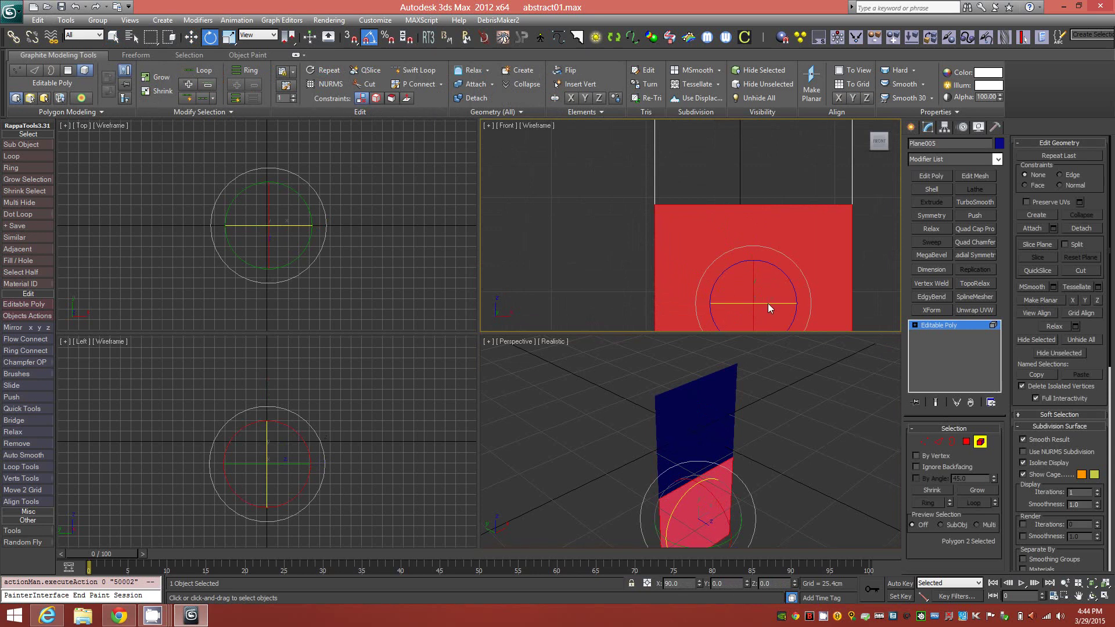
{"action": "left_click_drag", "start_coordinate": [768, 303], "coordinate": [820, 303]}
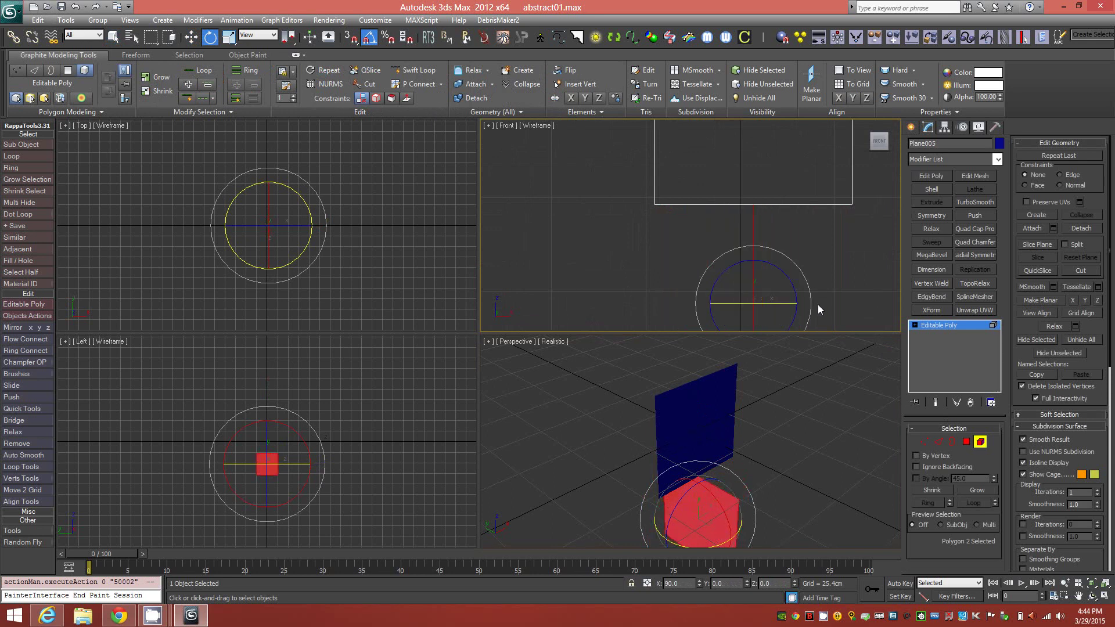
{"action": "right_click", "coordinate": [760, 433]}
{"action": "mouse_move", "coordinate": [760, 433]}
{"action": "middle_mouse_down", "text": "alt"}
{"action": "mouse_move", "coordinate": [741, 452]}
{"action": "mouse_move", "coordinate": [751, 430]}
{"action": "mouse_move", "coordinate": [744, 449]}
{"action": "mouse_move", "coordinate": [817, 443]}
{"action": "mouse_move", "coordinate": [747, 426]}
{"action": "mouse_move", "coordinate": [786, 443]}
{"action": "mouse_move", "coordinate": [742, 444]}
{"action": "middle_mouse_up", "text": "alt"}
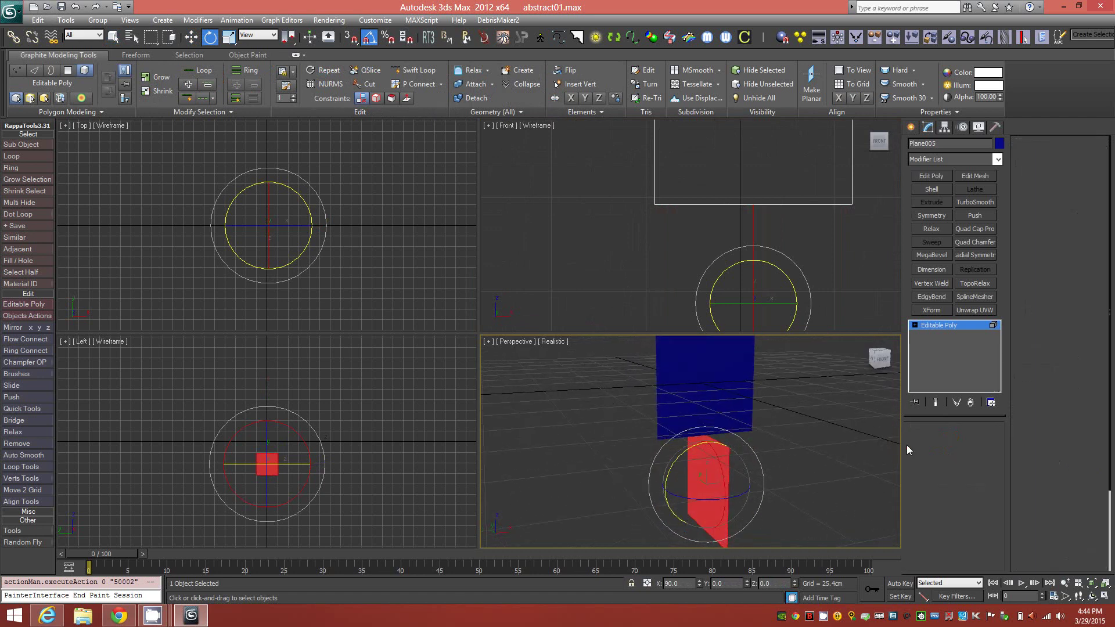
- Collapse one bottom corner vertex of the upper square and the lower square's near top corner vertex into one
{"action": "left_click", "coordinate": [924, 442]}
{"action": "left_click", "coordinate": [659, 441]}
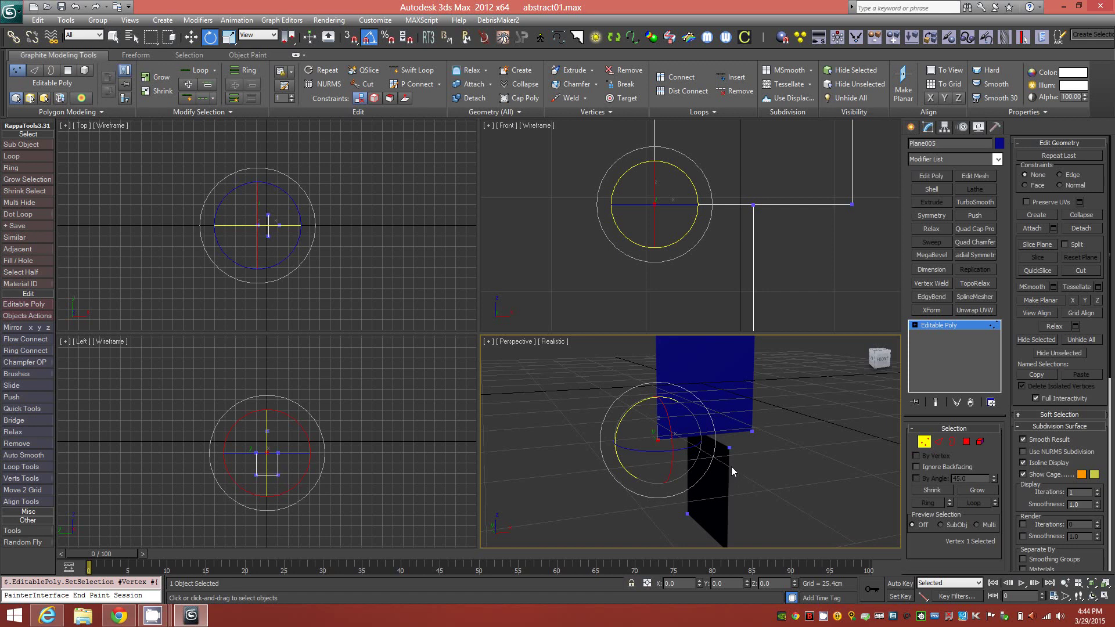
{"action": "left_click", "coordinate": [729, 448], "text": "ctrl"}
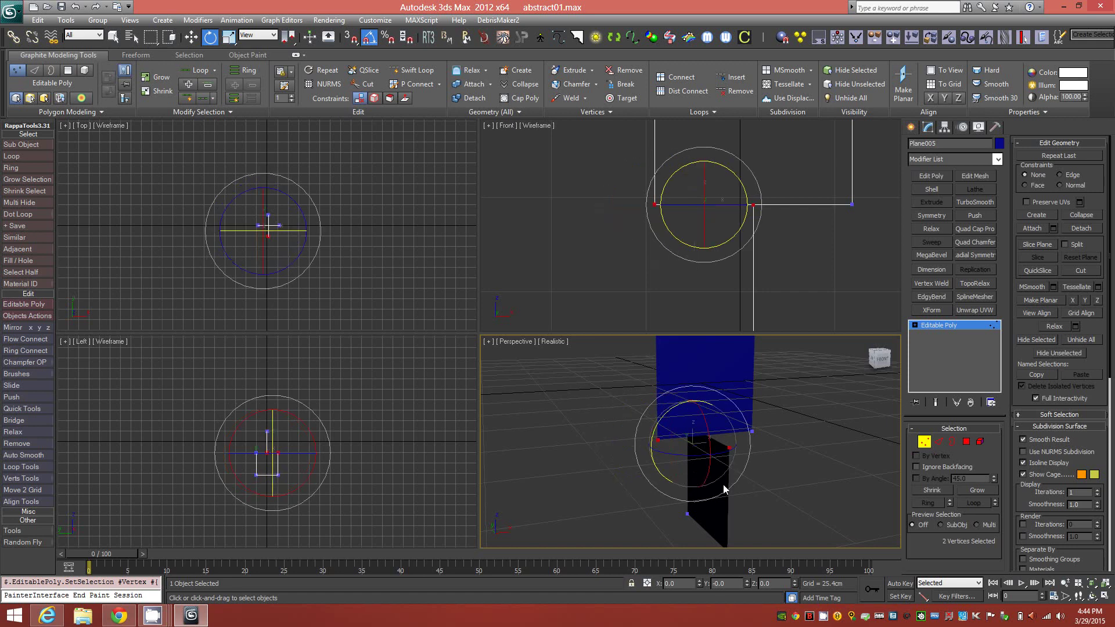
{"action": "middle_click_drag", "start_coordinate": [702, 453], "coordinate": [765, 491], "text": "alt"}
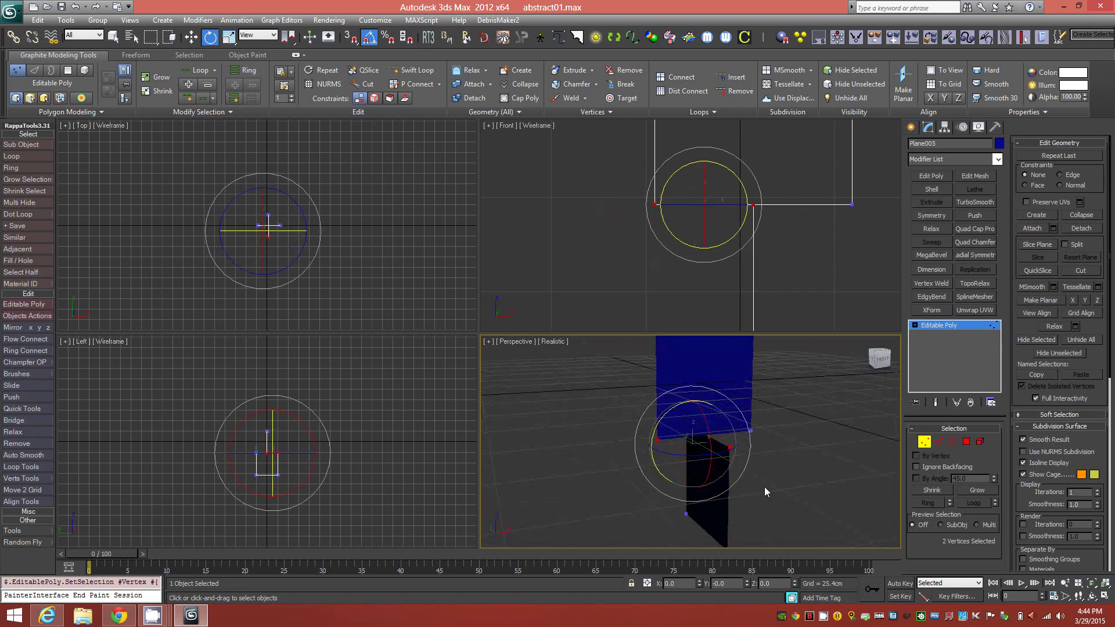
{"action": "left_click", "coordinate": [523, 84]}
- Select the upper square's other bottom corner and the lower square's remaining top corner, and try to collapse them together
{"action": "mouse_move", "coordinate": [739, 448]}
{"action": "middle_mouse_down", "text": "alt"}
{"action": "mouse_move", "coordinate": [669, 451]}
{"action": "mouse_move", "coordinate": [748, 453]}
{"action": "mouse_move", "coordinate": [737, 448]}
{"action": "middle_mouse_up", "text": "alt"}
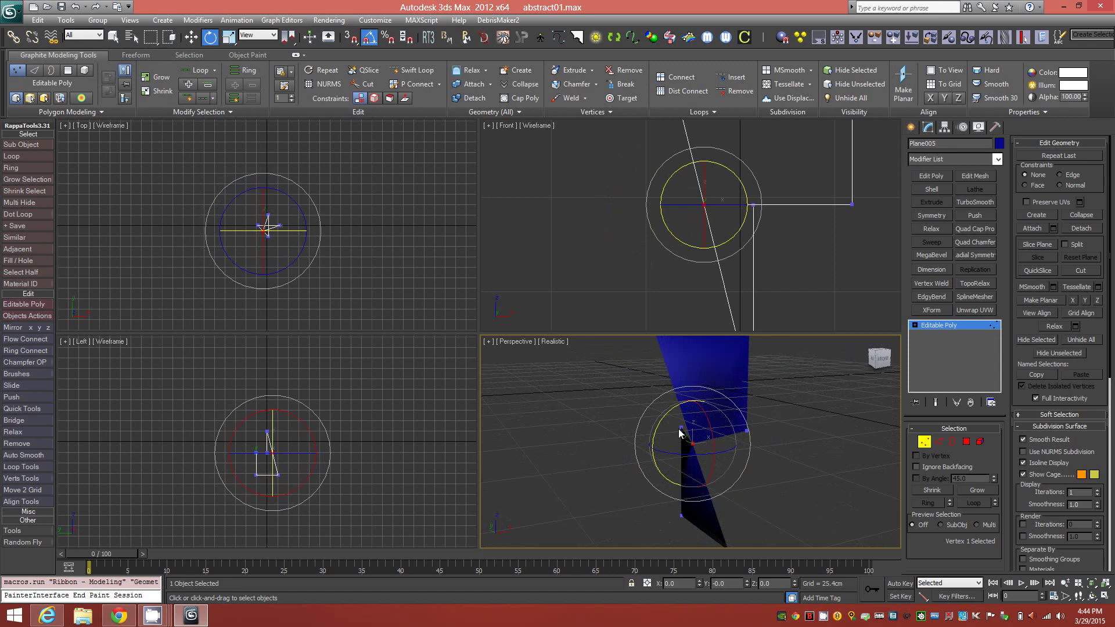
{"action": "key", "text": "ctrl+a"}
{"action": "middle_click_drag", "start_coordinate": [712, 456], "coordinate": [670, 451], "text": "alt"}
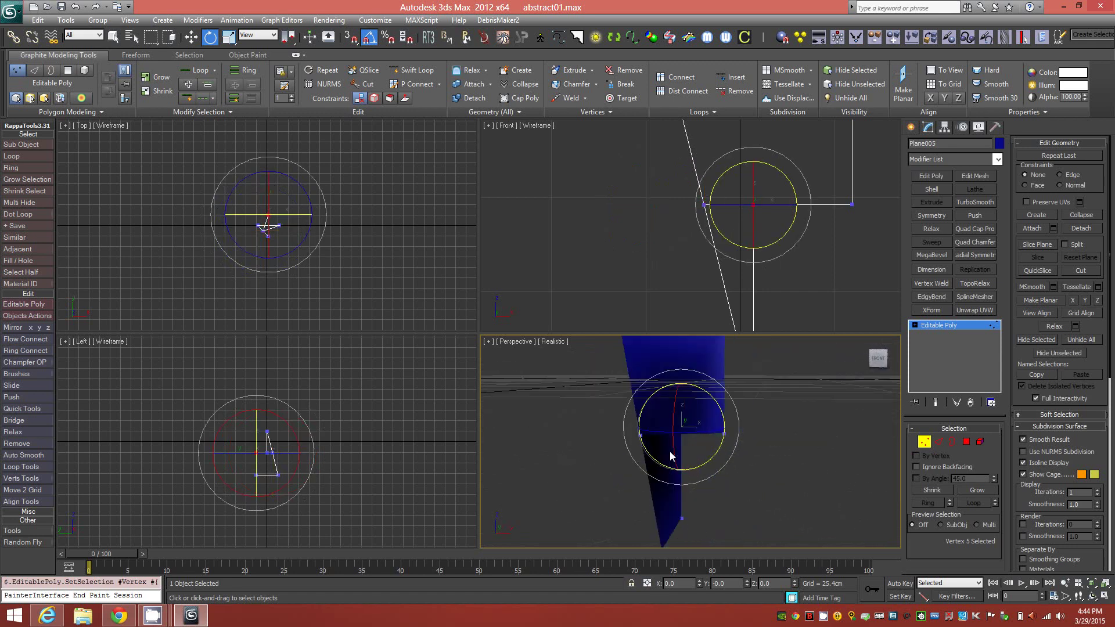
{"action": "left_click", "coordinate": [724, 435]}
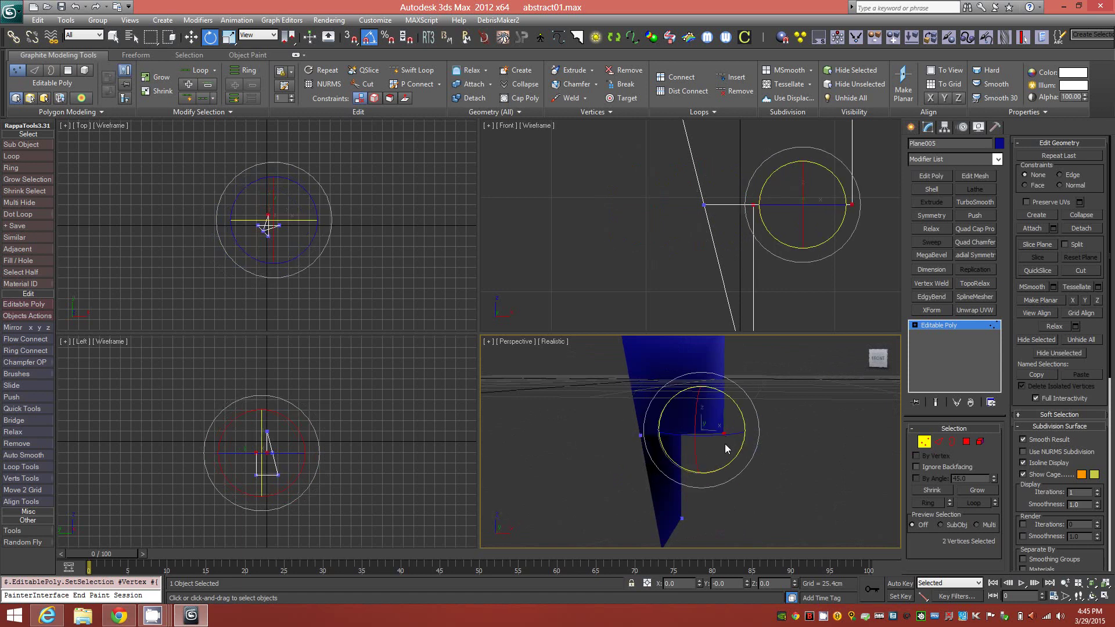
{"action": "middle_click_drag", "start_coordinate": [707, 465], "coordinate": [750, 469], "text": "alt"}
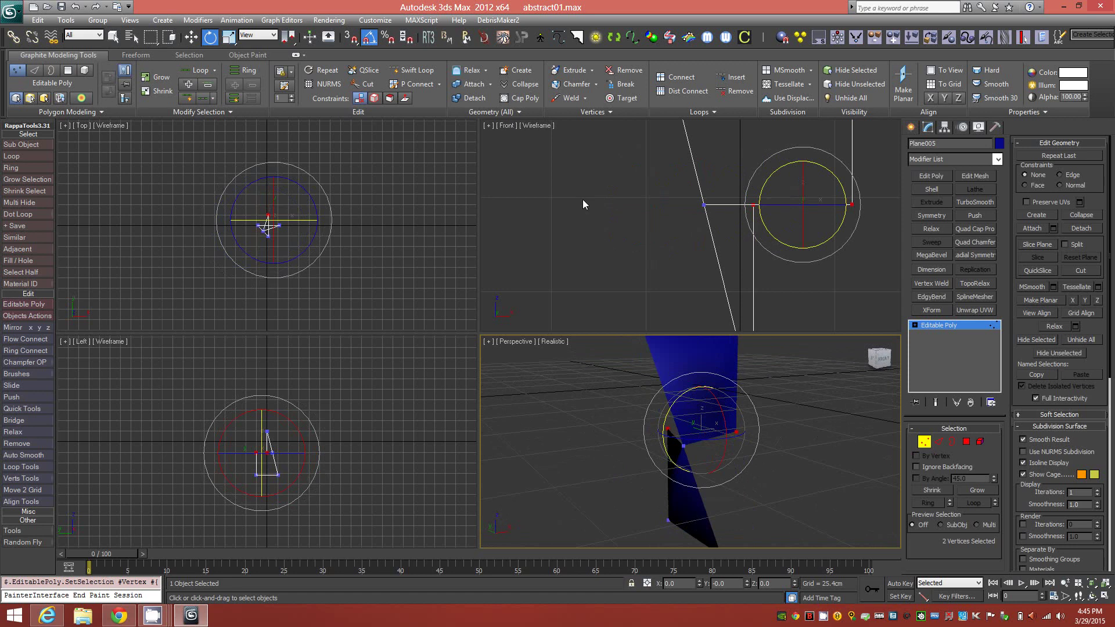
{"action": "left_click", "coordinate": [539, 88]}
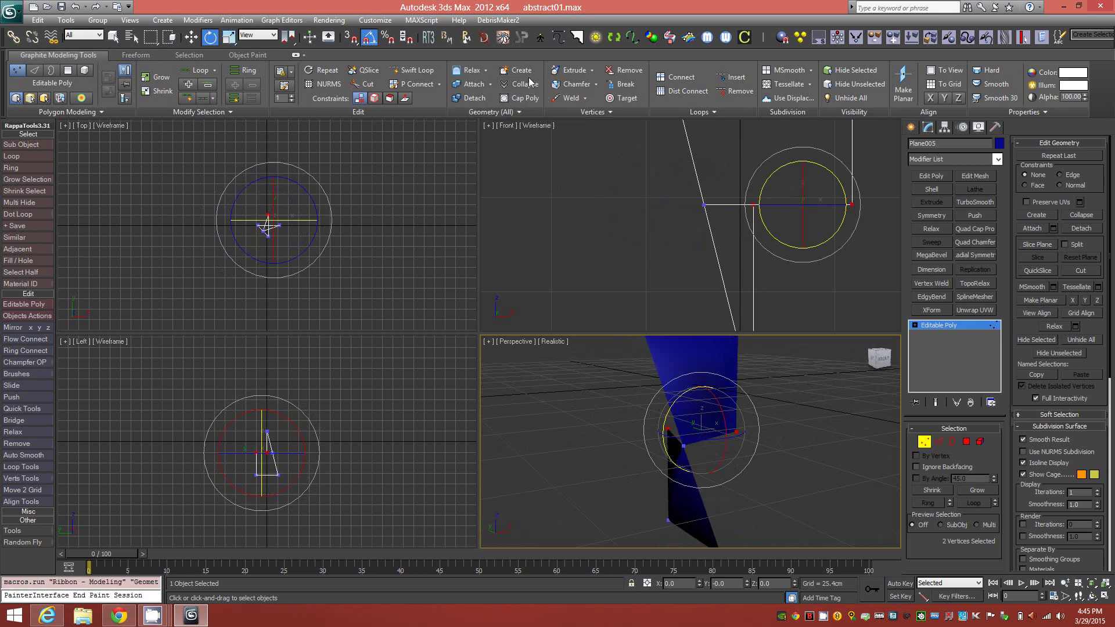
- Flip the lower polygon's face direction and return to vertex editing
{"action": "left_click", "coordinate": [967, 442]}
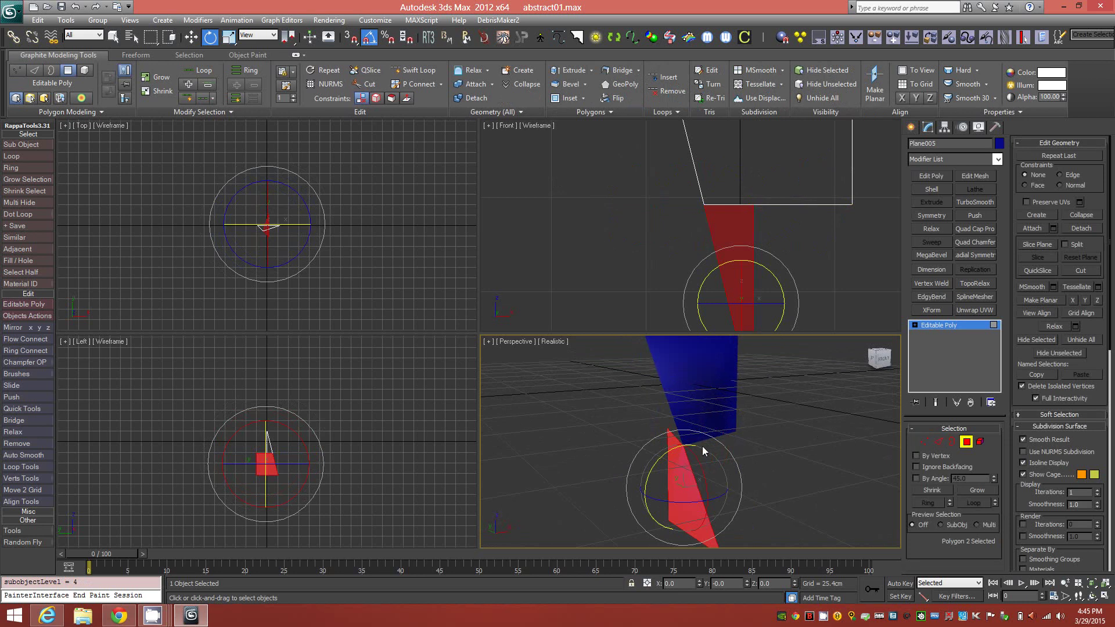
{"action": "left_click", "coordinate": [614, 99]}
{"action": "middle_click_drag", "start_coordinate": [772, 451], "coordinate": [724, 451], "text": "alt"}
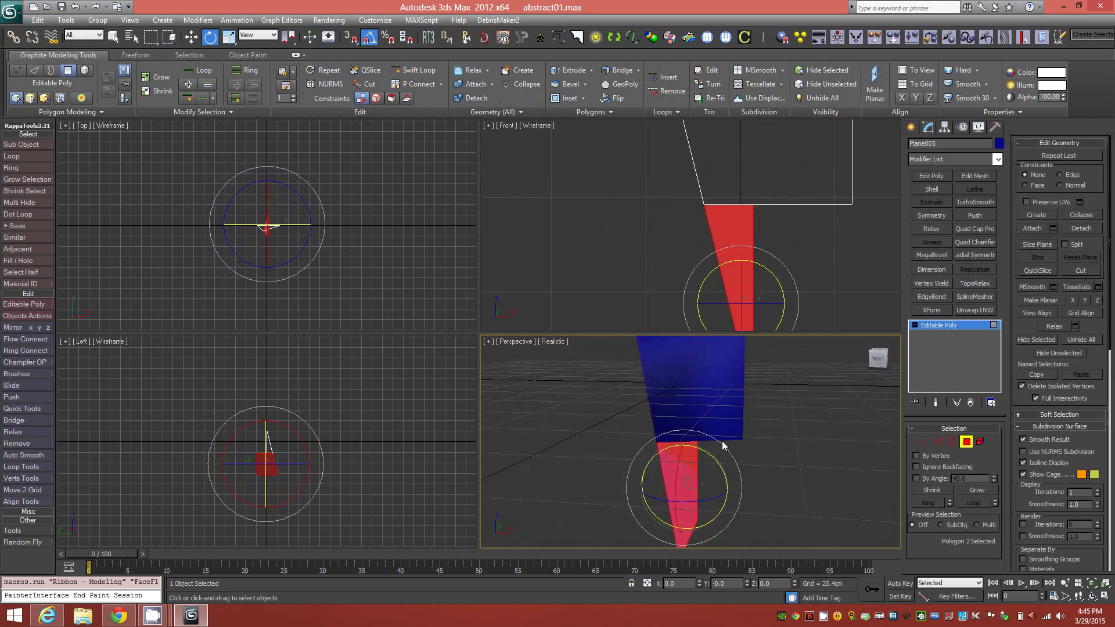
{"action": "left_click", "coordinate": [926, 442]}
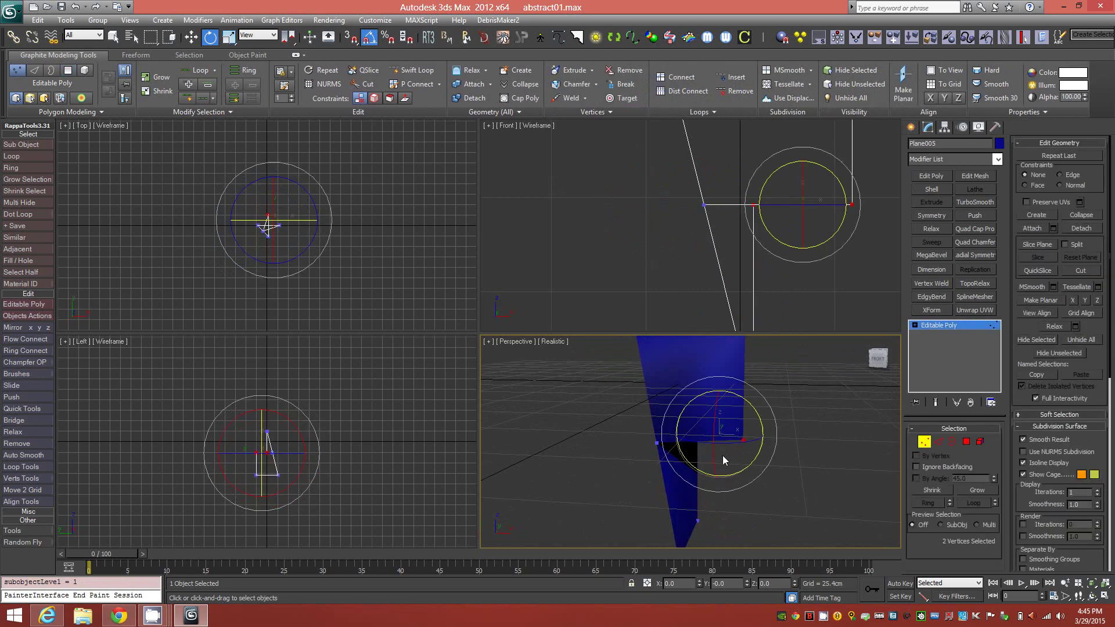
- Collapse the two selected corner vertices so the upper and lower squares join there, and leave vertex editing
{"action": "middle_click_drag", "start_coordinate": [666, 454], "coordinate": [716, 308], "text": "alt"}
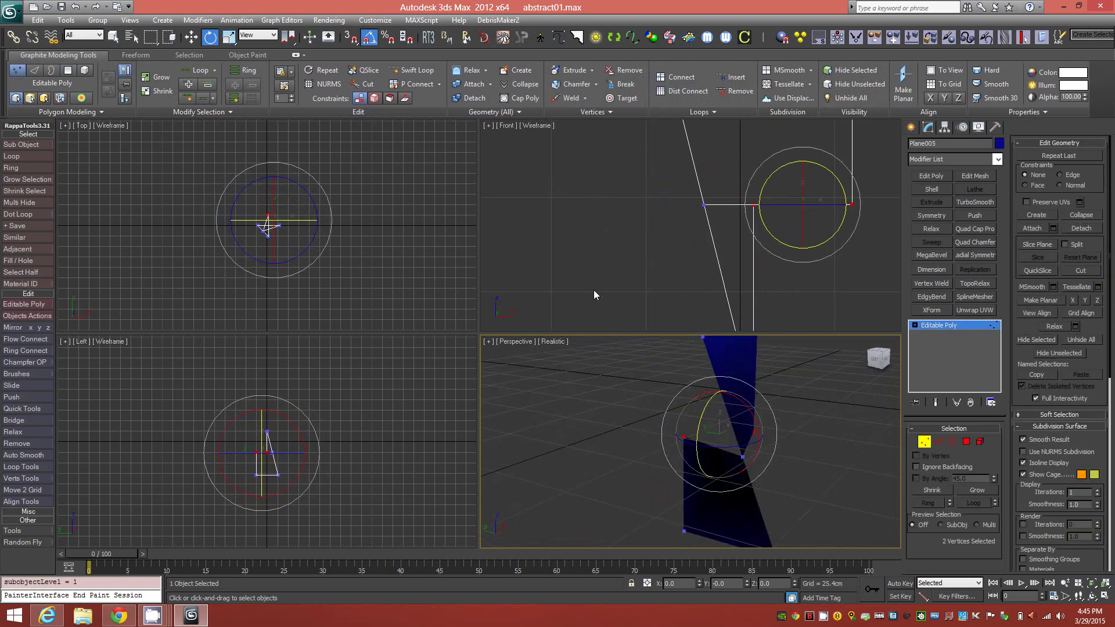
{"action": "left_click", "coordinate": [520, 83]}
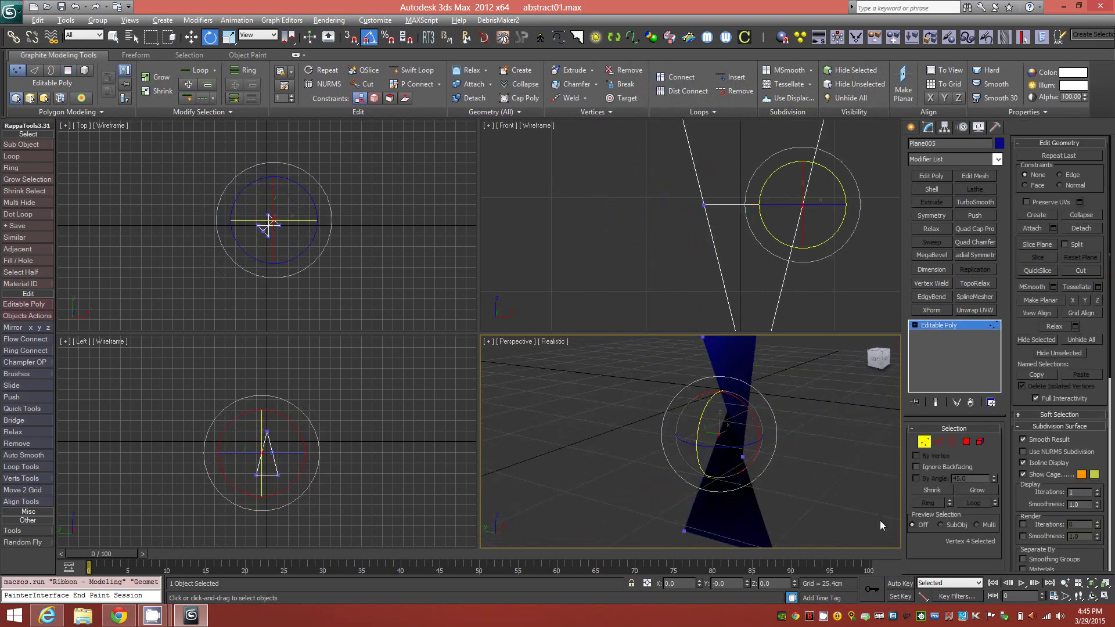
{"action": "middle_click_drag", "start_coordinate": [754, 427], "coordinate": [721, 422], "text": "alt"}
{"action": "middle_click_drag", "start_coordinate": [739, 160], "coordinate": [667, 205]}
{"action": "scroll", "coordinate": [779, 313], "scroll_direction": "down", "scroll_amount": 4}
{"action": "scroll", "coordinate": [776, 295], "scroll_direction": "up", "scroll_amount": 3}
{"action": "middle_click_drag", "start_coordinate": [766, 473], "coordinate": [726, 406], "text": "alt"}
{"action": "left_click", "coordinate": [923, 442]}
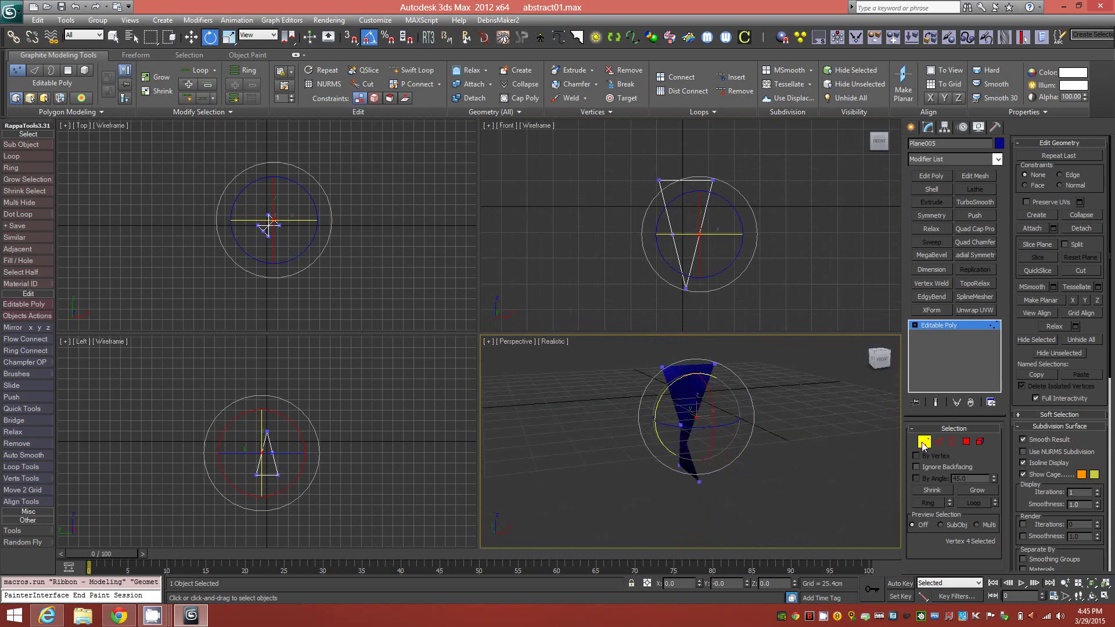
- Move only the object's pivot to its top corner on the positive X side, at about X 30.7 cm and Z 25.4 cm
{"action": "left_click", "coordinate": [944, 127]}
{"action": "left_click", "coordinate": [953, 201]}
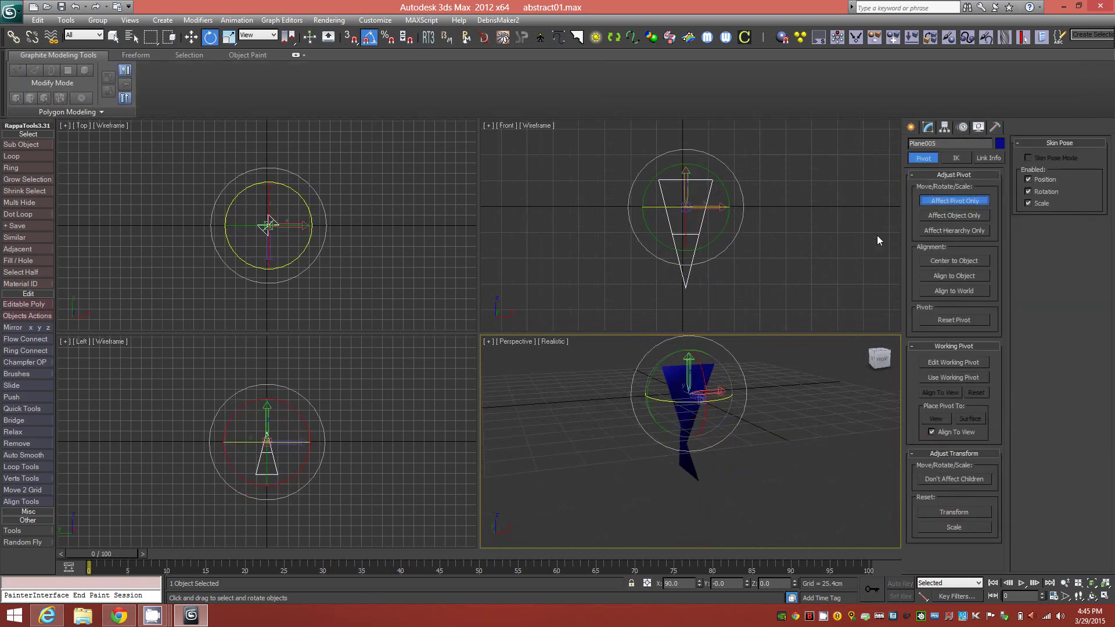
{"action": "scroll", "coordinate": [716, 179], "scroll_direction": "up", "scroll_amount": 6}
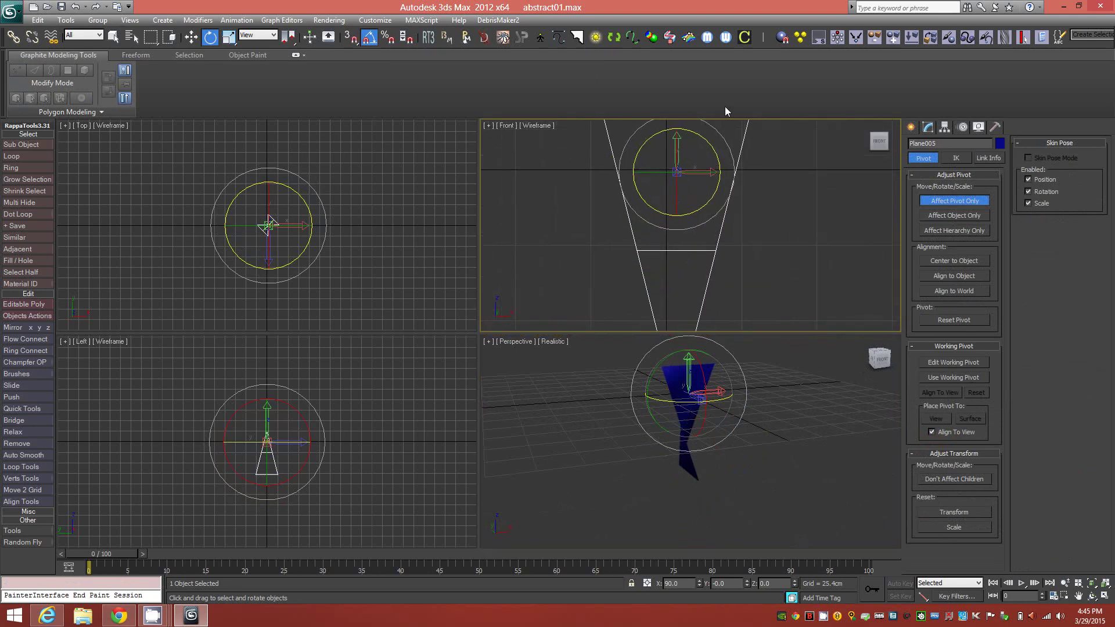
{"action": "key", "text": "w"}
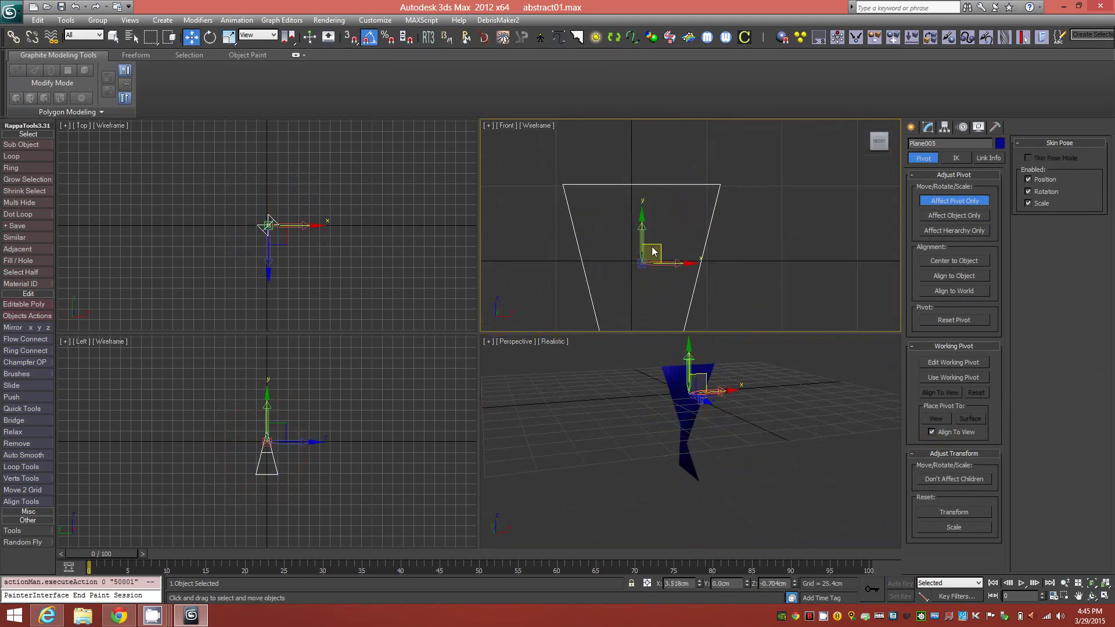
{"action": "left_click_drag", "start_coordinate": [655, 251], "coordinate": [737, 173]}
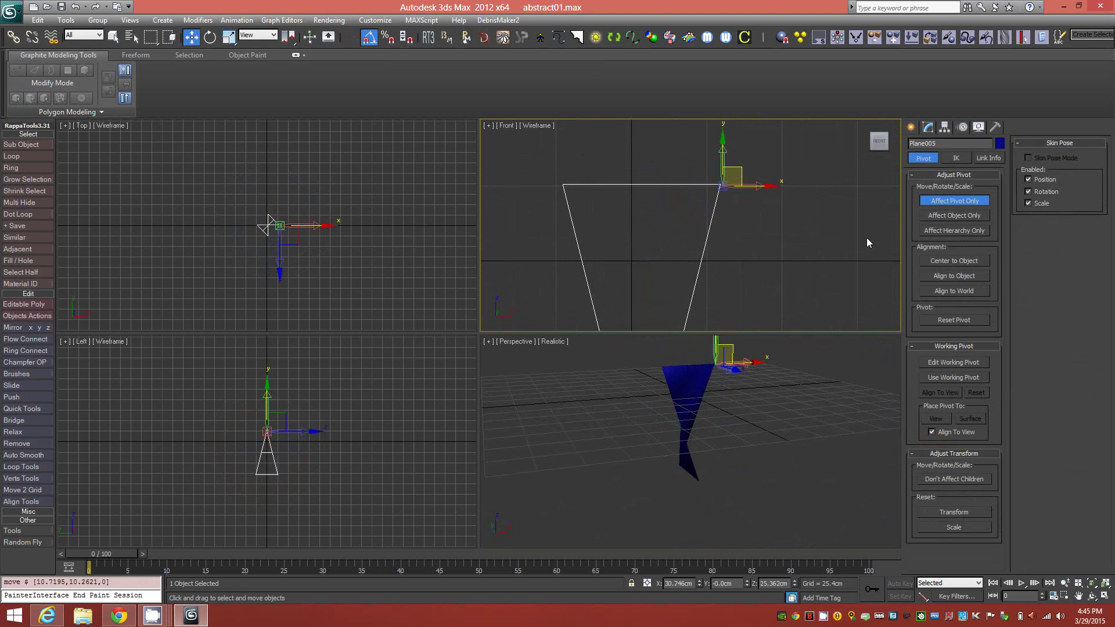
{"action": "left_click", "coordinate": [945, 201]}
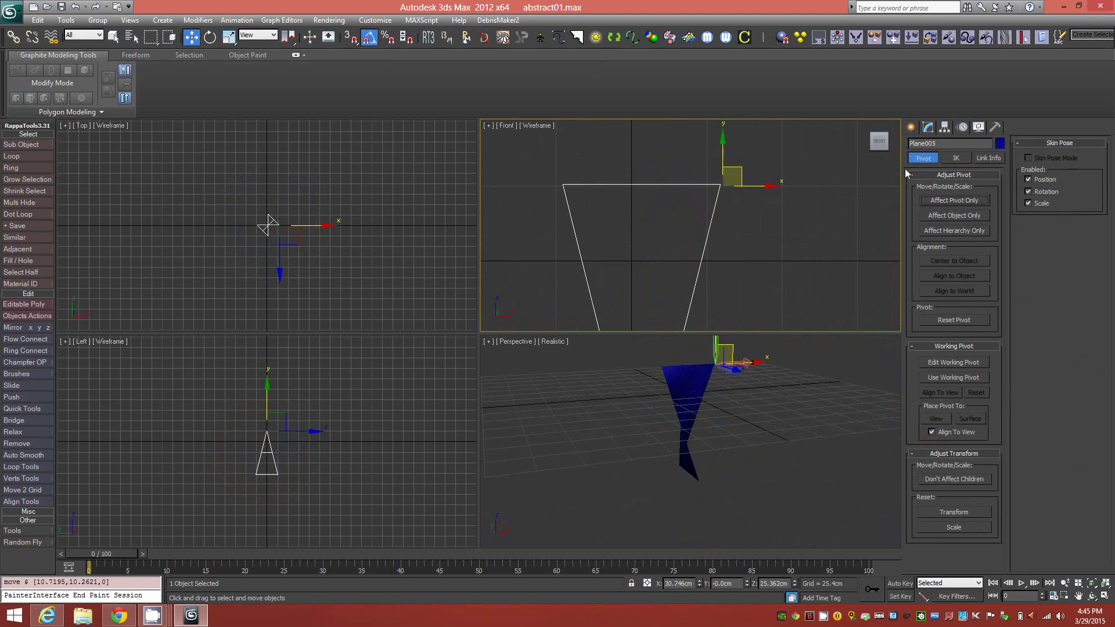
{"action": "left_click", "coordinate": [929, 126]}
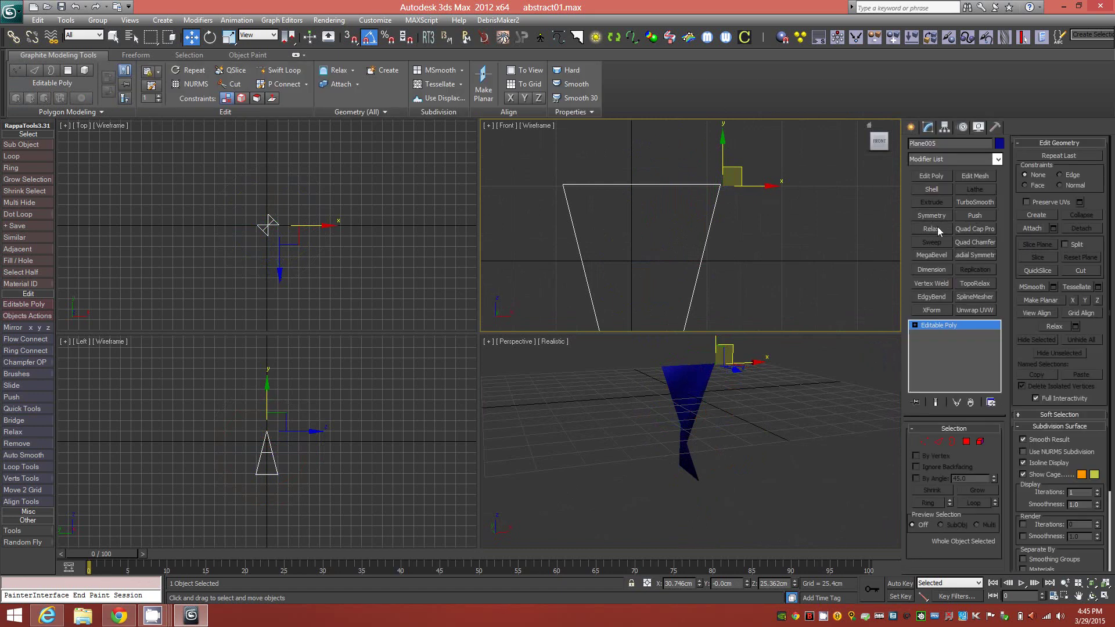
- Mirror the shape in X with a flipped Symmetry modifier whose mirror plane meets the top corner, and collapse the modifier stack
{"action": "left_click", "coordinate": [931, 215]}
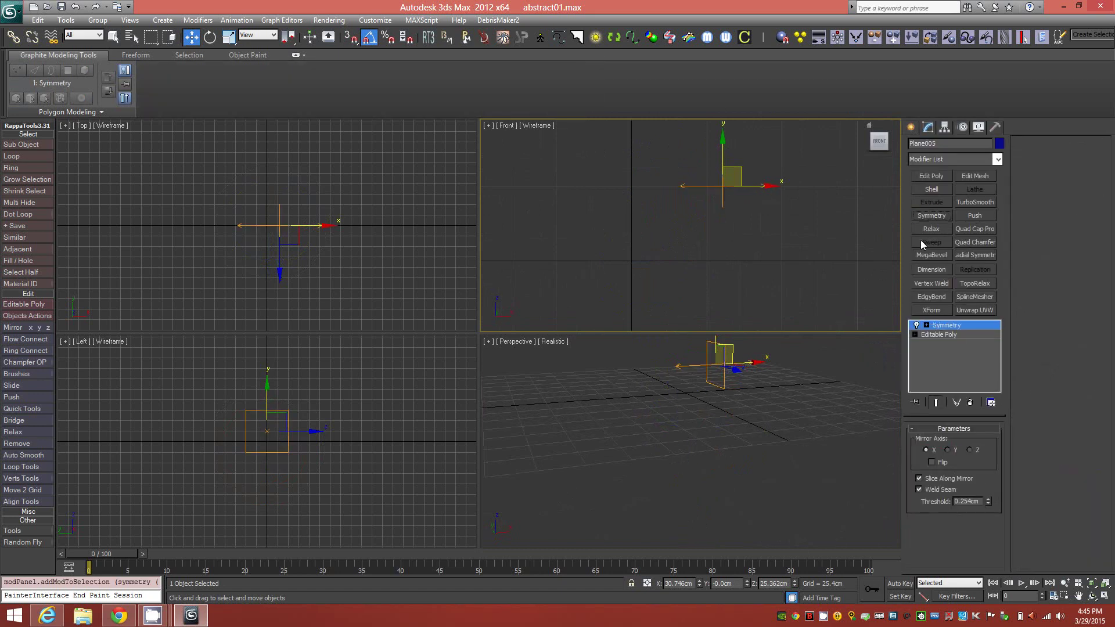
{"action": "left_click", "coordinate": [936, 463]}
{"action": "mouse_move", "coordinate": [751, 218]}
{"action": "middle_mouse_down"}
{"action": "mouse_move", "coordinate": [752, 233]}
{"action": "mouse_move", "coordinate": [751, 215]}
{"action": "mouse_move", "coordinate": [752, 224]}
{"action": "middle_mouse_up"}
{"action": "scroll", "coordinate": [726, 186], "scroll_direction": "up", "scroll_amount": 4}
{"action": "left_click", "coordinate": [927, 325]}
{"action": "left_click", "coordinate": [942, 336]}
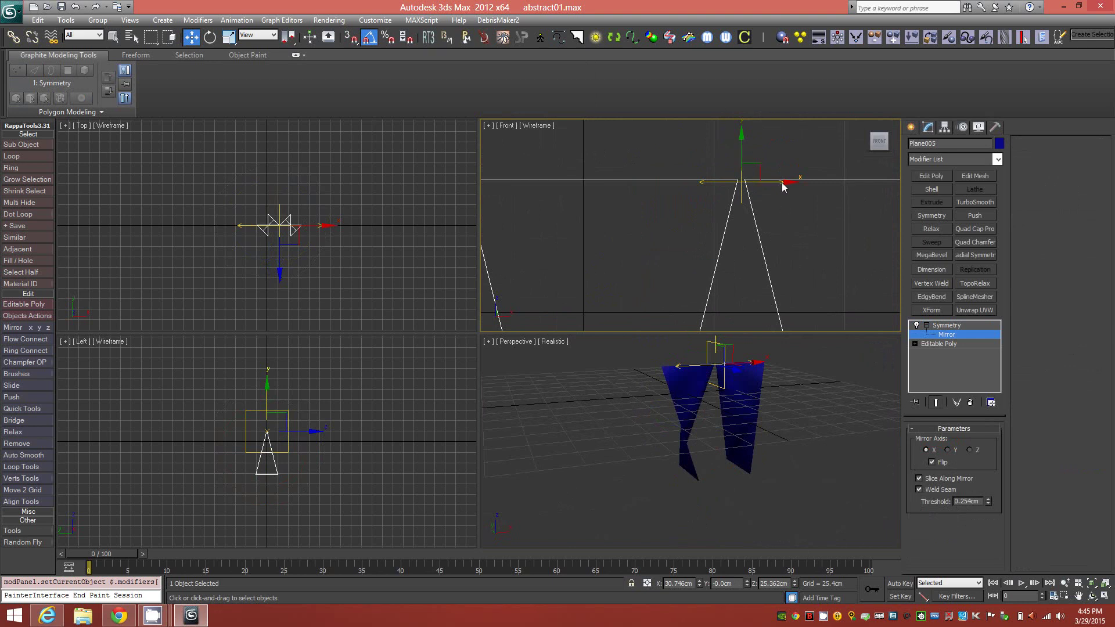
{"action": "left_click_drag", "start_coordinate": [782, 186], "coordinate": [779, 186]}
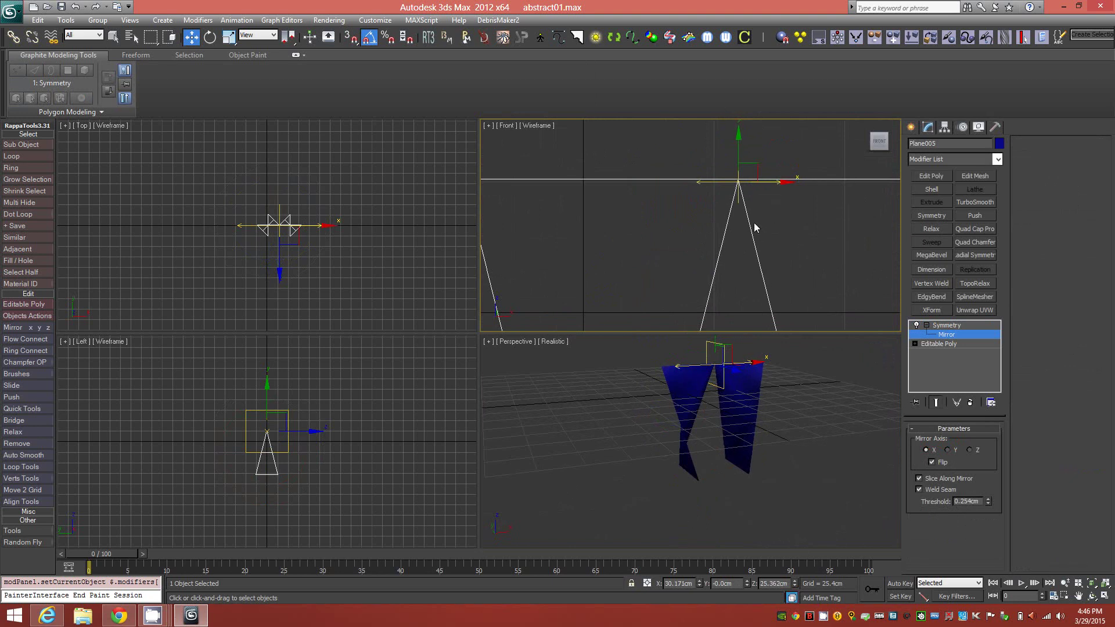
{"action": "right_click", "coordinate": [947, 325]}
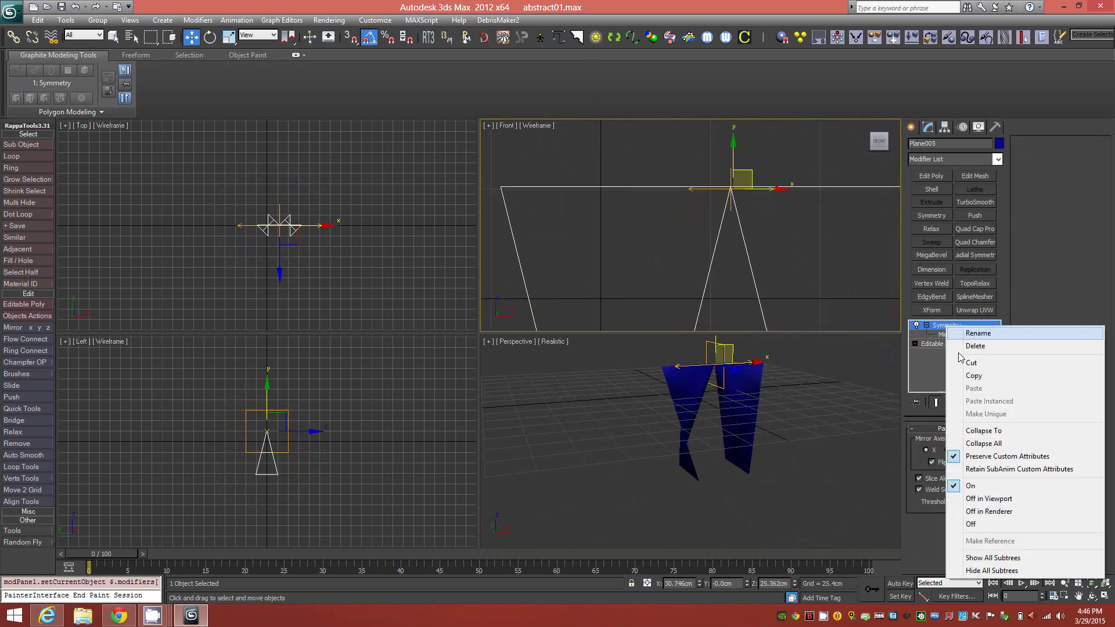
{"action": "left_click", "coordinate": [984, 443]}
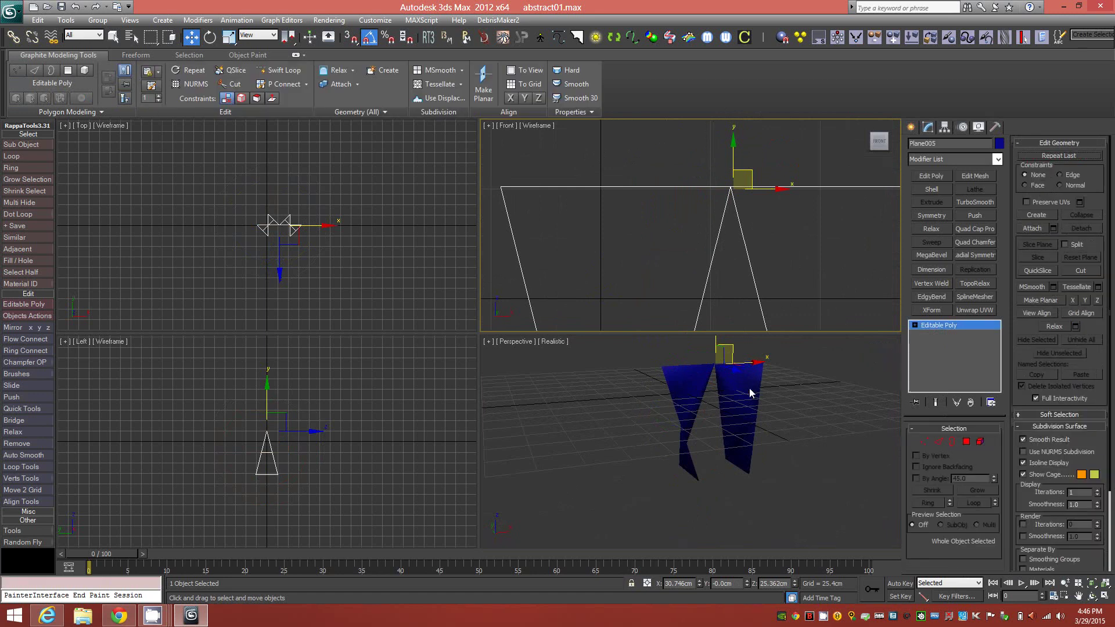
- Check that the two halves share a single welded vertex at the top corner by selecting and trying to collapse it
{"action": "left_click", "coordinate": [730, 403]}
{"action": "scroll", "coordinate": [723, 376], "scroll_direction": "up", "scroll_amount": 5}
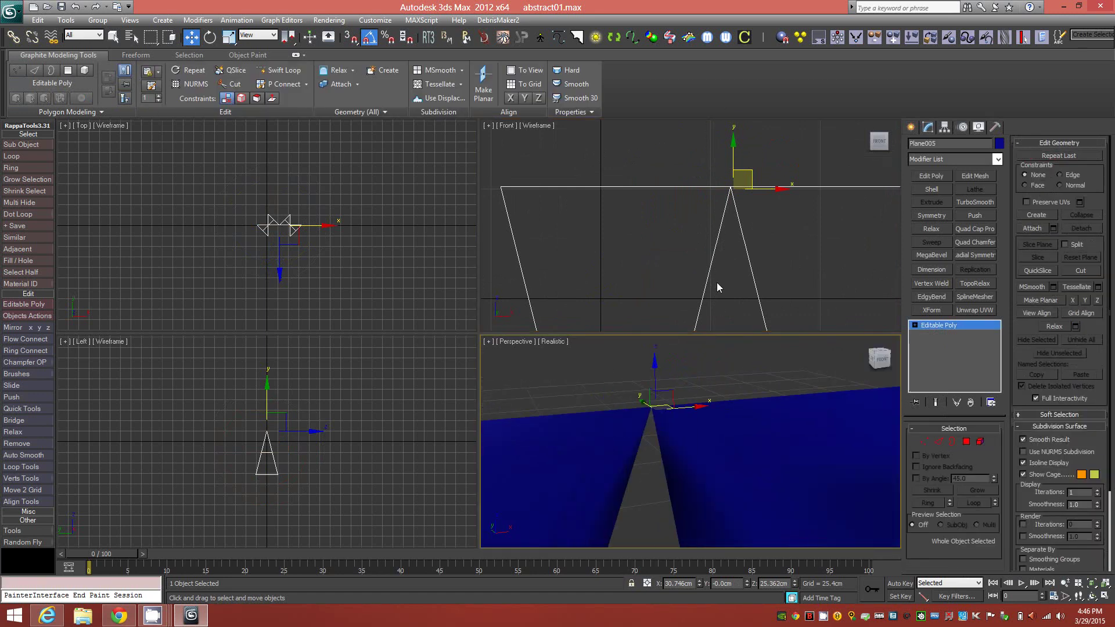
{"action": "left_click", "coordinate": [924, 441]}
{"action": "left_click_drag", "start_coordinate": [642, 400], "coordinate": [657, 422]}
{"action": "left_click", "coordinate": [651, 408]}
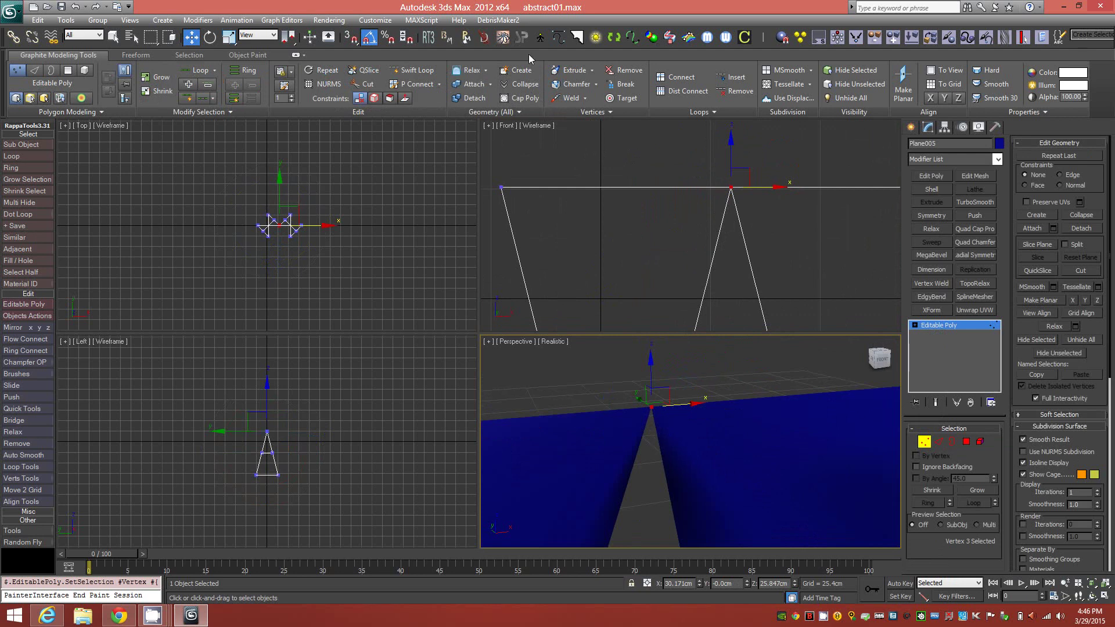
{"action": "left_click", "coordinate": [530, 91]}
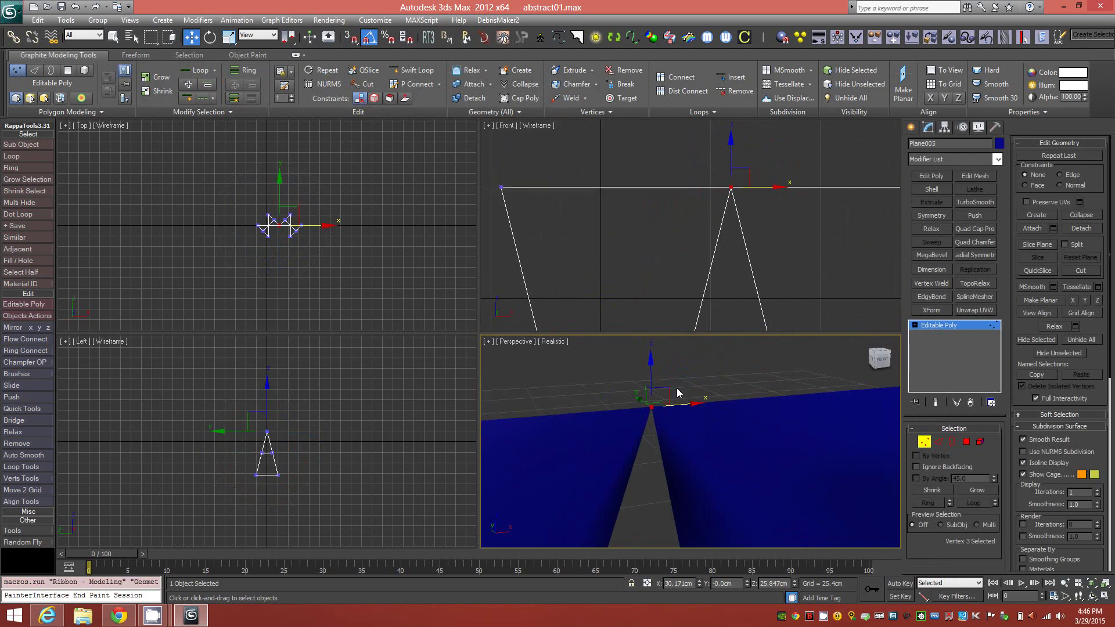
{"action": "left_click", "coordinate": [652, 409]}
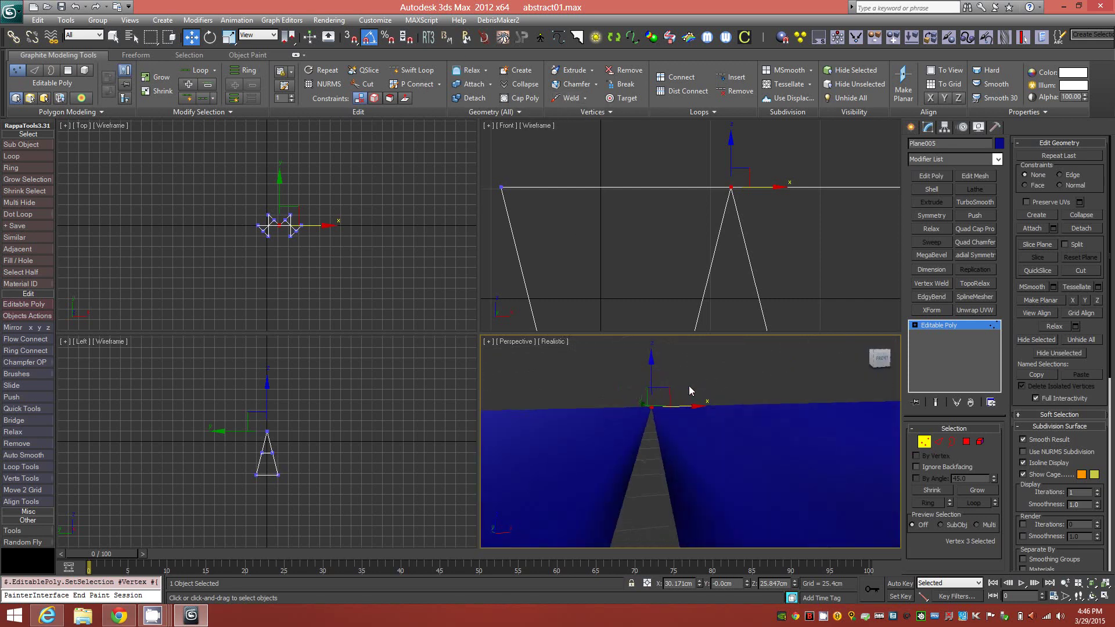
{"action": "left_click", "coordinate": [924, 443]}
{"action": "scroll", "coordinate": [740, 413], "scroll_direction": "down", "scroll_amount": 5}
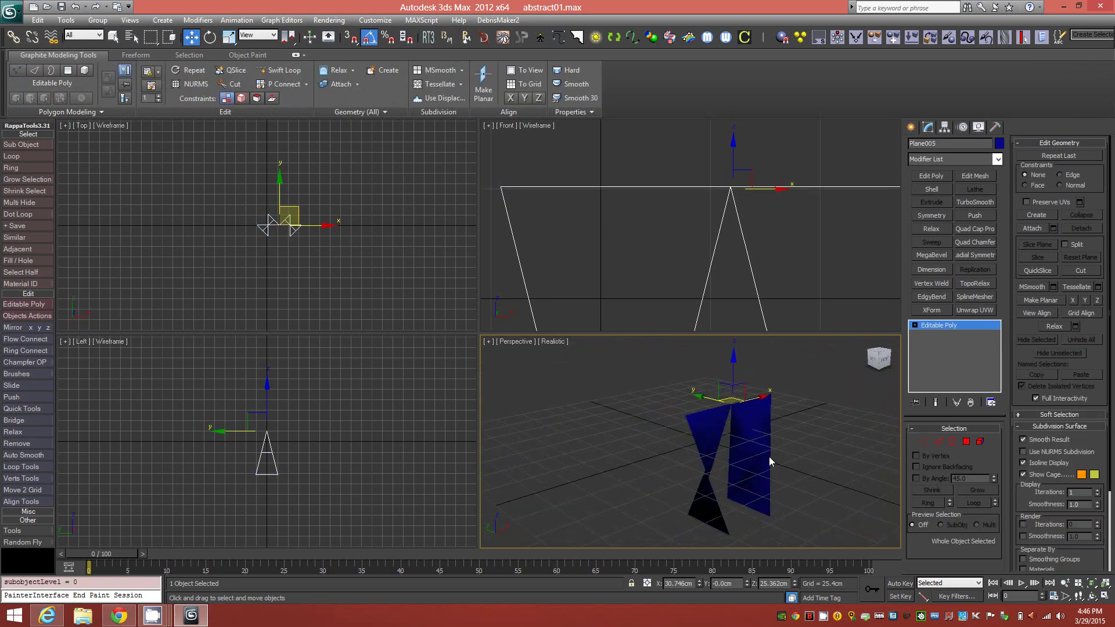
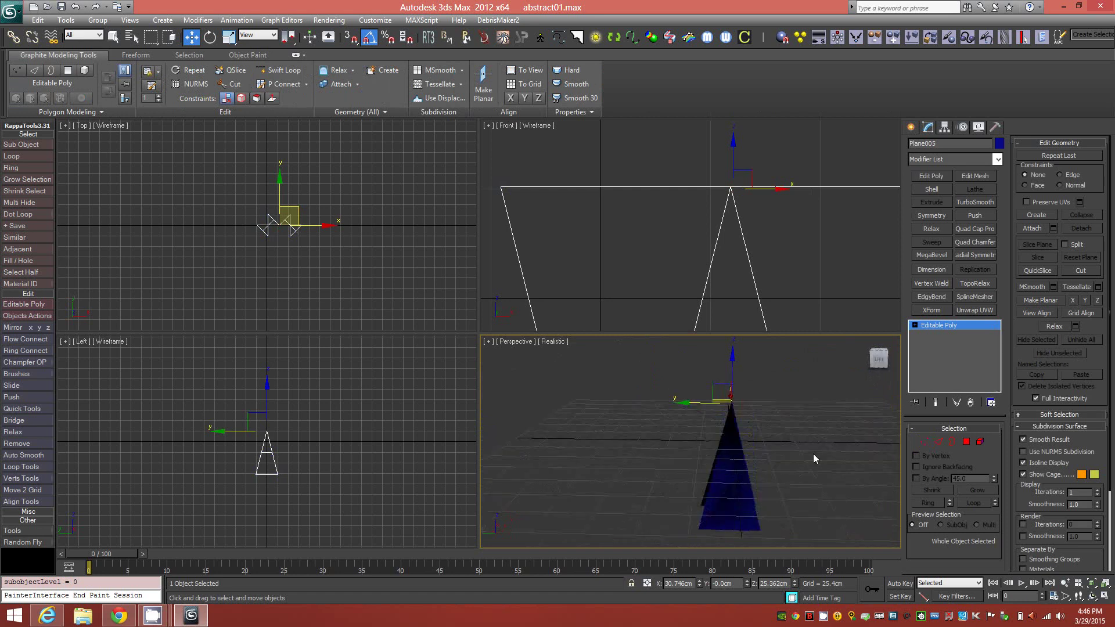
- Try collapsing the two back bottom corner vertices of the mirrored halves into one, and undo the collapse
{"action": "left_click", "coordinate": [924, 442]}
{"action": "mouse_move", "coordinate": [725, 469]}
{"action": "middle_mouse_down", "text": "alt"}
{"action": "mouse_move", "coordinate": [765, 481]}
{"action": "mouse_move", "coordinate": [708, 485]}
{"action": "mouse_move", "coordinate": [729, 486]}
{"action": "middle_mouse_up", "text": "alt"}
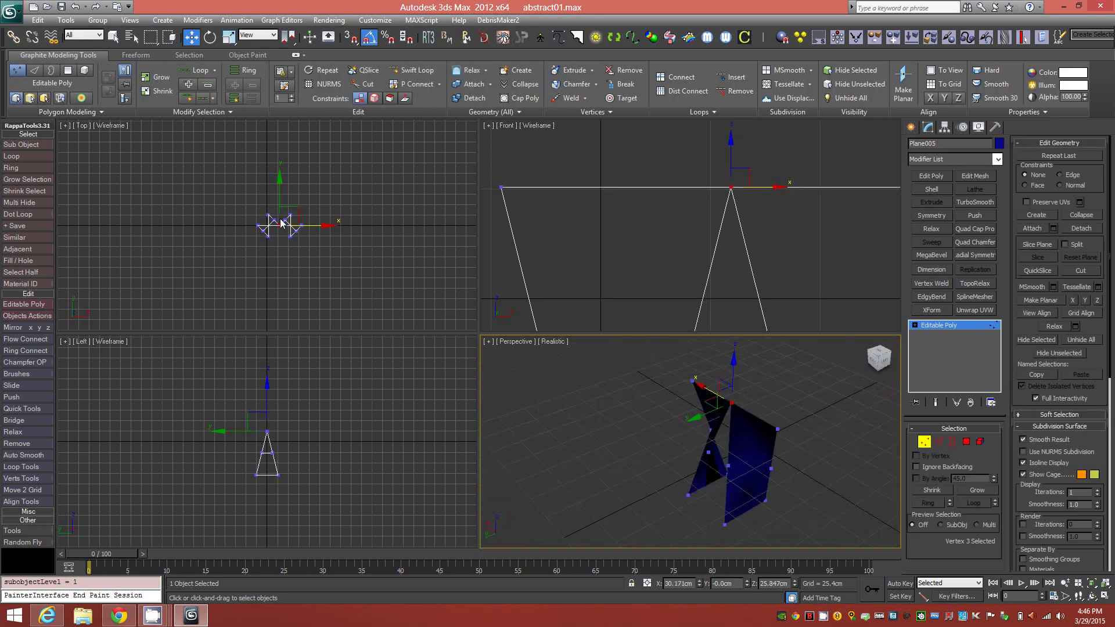
{"action": "scroll", "coordinate": [278, 221], "scroll_direction": "up", "scroll_amount": 6}
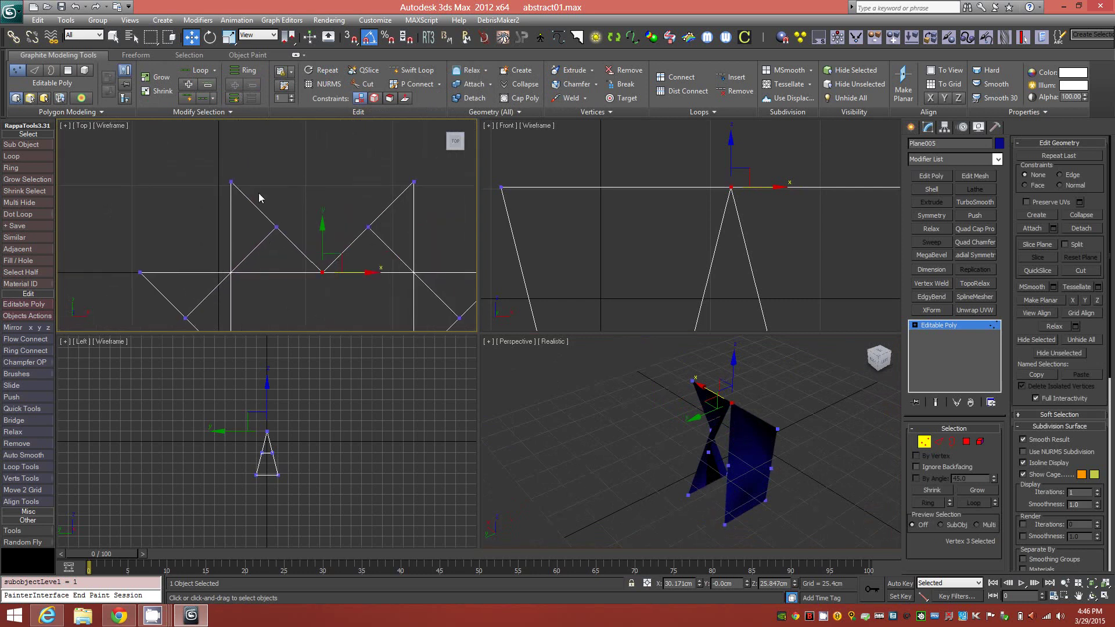
{"action": "left_click_drag", "start_coordinate": [221, 172], "coordinate": [425, 202]}
{"action": "left_click", "coordinate": [520, 84]}
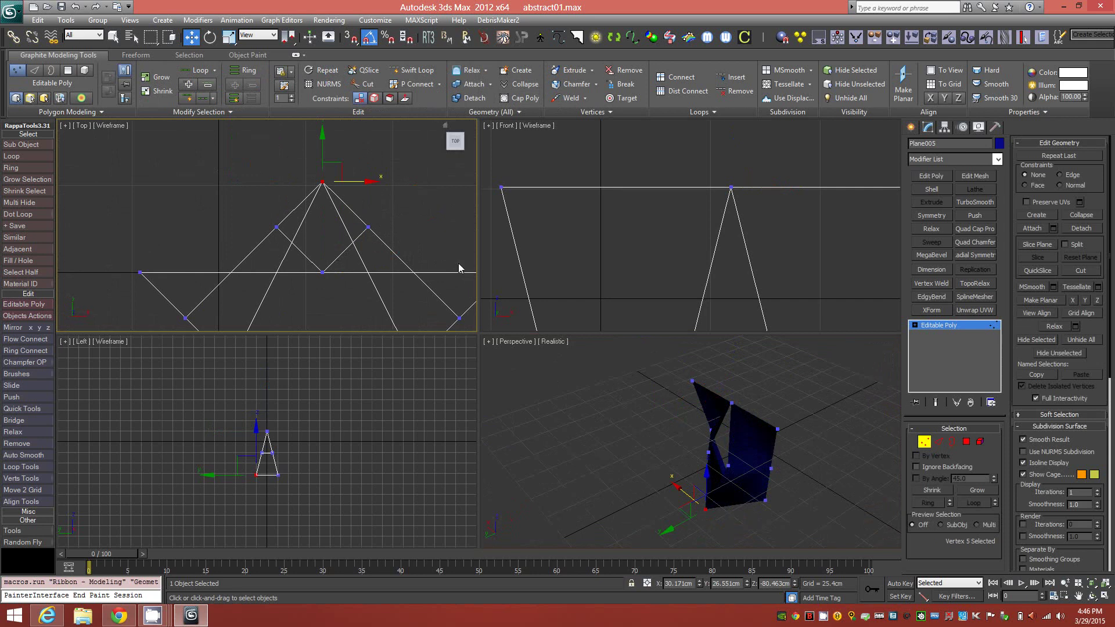
{"action": "mouse_move", "coordinate": [718, 456]}
{"action": "middle_mouse_down", "text": "alt"}
{"action": "mouse_move", "coordinate": [742, 428]}
{"action": "mouse_move", "coordinate": [724, 443]}
{"action": "middle_mouse_up", "text": "alt"}
{"action": "key", "text": "ctrl+z"}
- Select the two facing mid-height vertices of the mirrored halves and collapse them into one
{"action": "left_click_drag", "start_coordinate": [726, 457], "coordinate": [697, 448]}
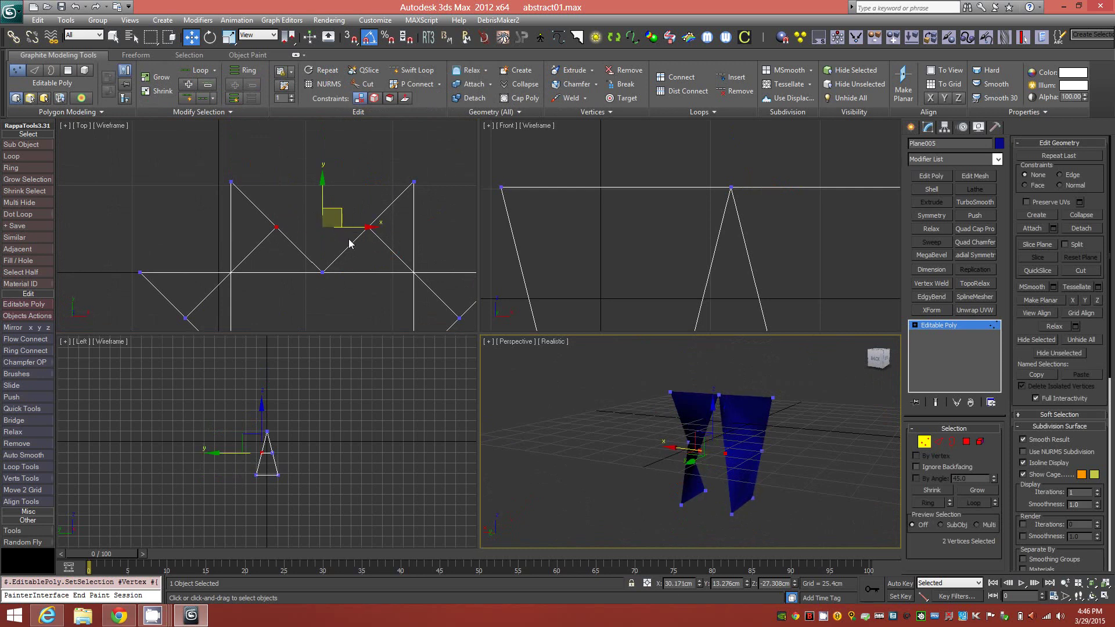
{"action": "left_click", "coordinate": [521, 84]}
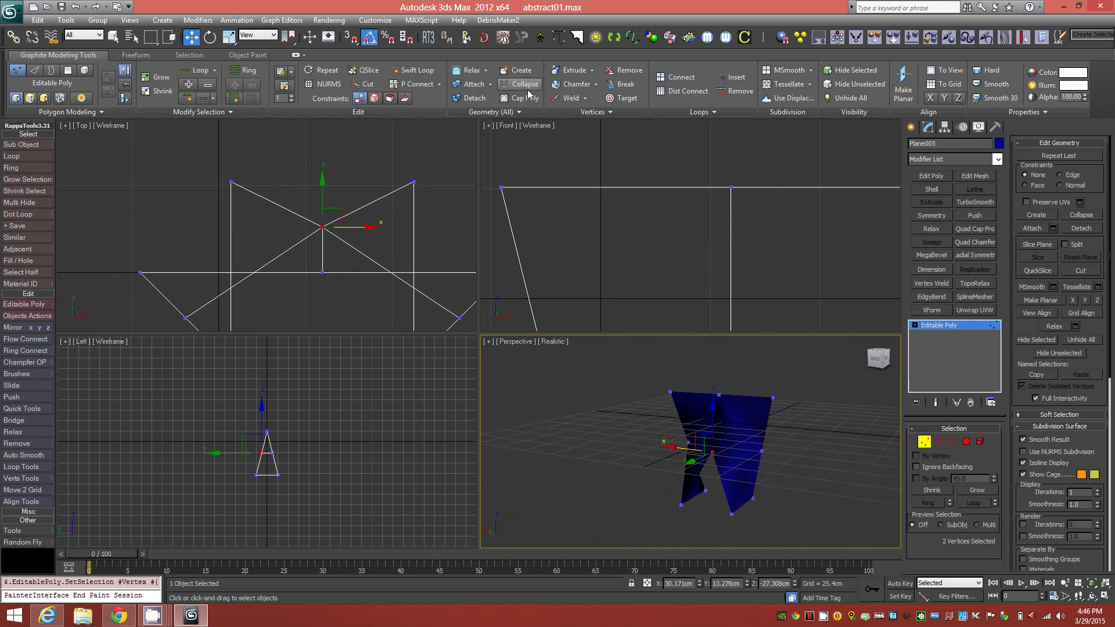
{"action": "middle_click_drag", "start_coordinate": [746, 488], "coordinate": [664, 486], "text": "alt"}
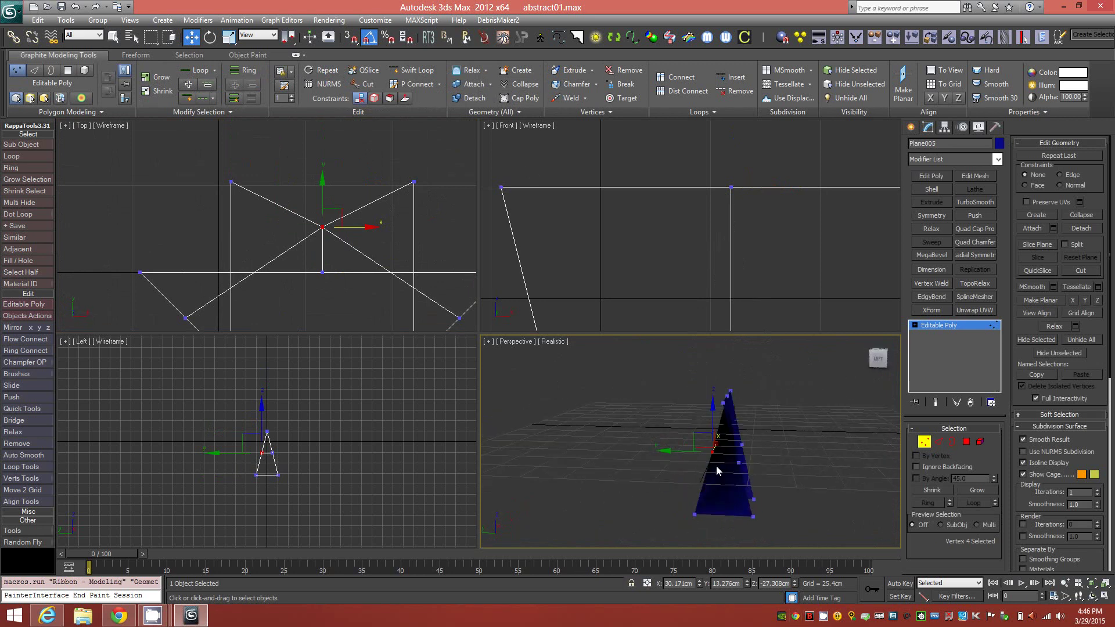
{"action": "scroll", "coordinate": [722, 398], "scroll_direction": "up", "scroll_amount": 5}
{"action": "middle_click_drag", "start_coordinate": [742, 429], "coordinate": [765, 473], "text": "alt"}
{"action": "scroll", "coordinate": [685, 434], "scroll_direction": "down", "scroll_amount": 5}
- Move the merged middle vertex along Y to about 26.66 cm, in line with the back bottom corners, and leave vertex editing
{"action": "middle_click_drag", "start_coordinate": [256, 478], "coordinate": [228, 364], "text": "ctrl+alt"}
{"action": "middle_click_drag", "start_coordinate": [251, 504], "coordinate": [293, 403]}
{"action": "middle_click", "coordinate": [323, 224]}
{"action": "left_click_drag", "start_coordinate": [324, 190], "coordinate": [326, 141]}
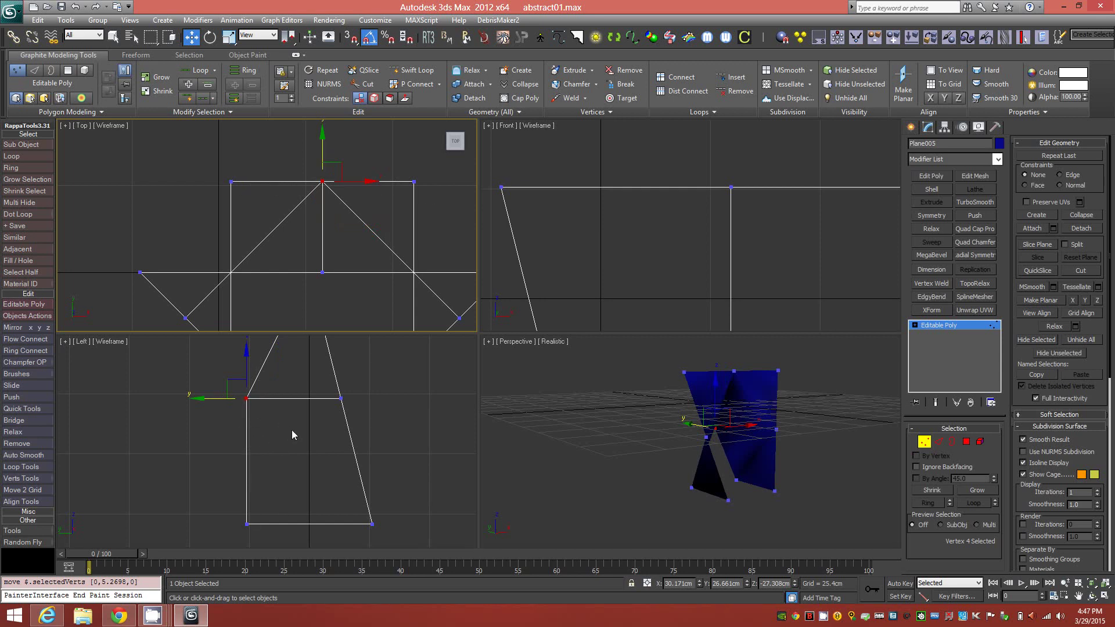
{"action": "middle_click_drag", "start_coordinate": [718, 416], "coordinate": [748, 424], "text": "alt"}
{"action": "middle_click_drag", "start_coordinate": [710, 472], "coordinate": [678, 408], "text": "alt"}
{"action": "scroll", "coordinate": [743, 269], "scroll_direction": "down", "scroll_amount": 5}
{"action": "middle_click_drag", "start_coordinate": [712, 269], "coordinate": [729, 240]}
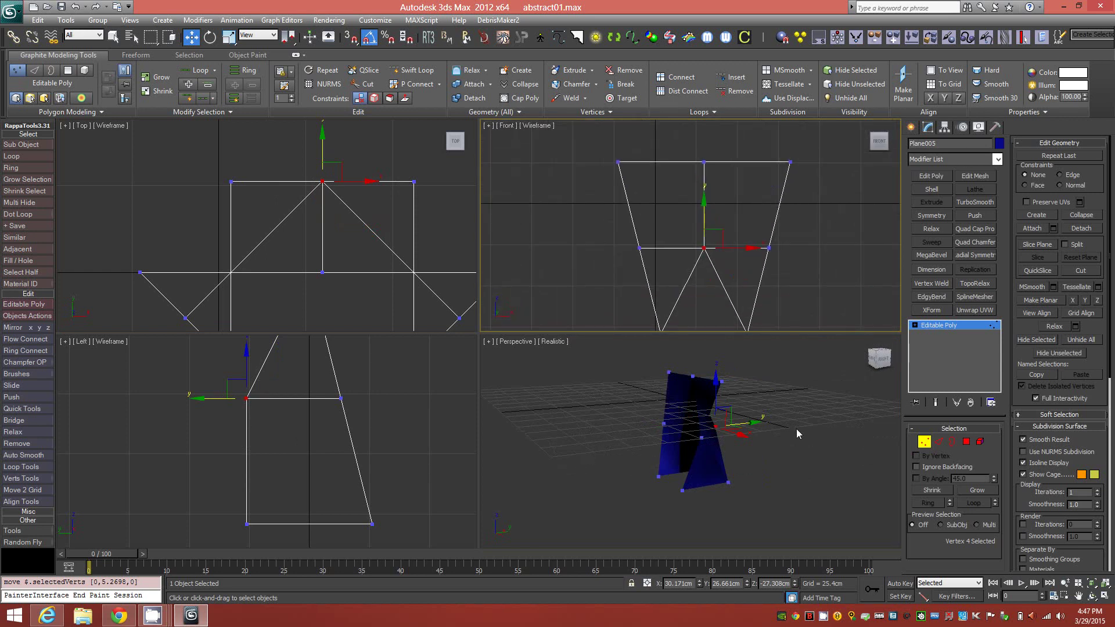
{"action": "key", "text": "1"}
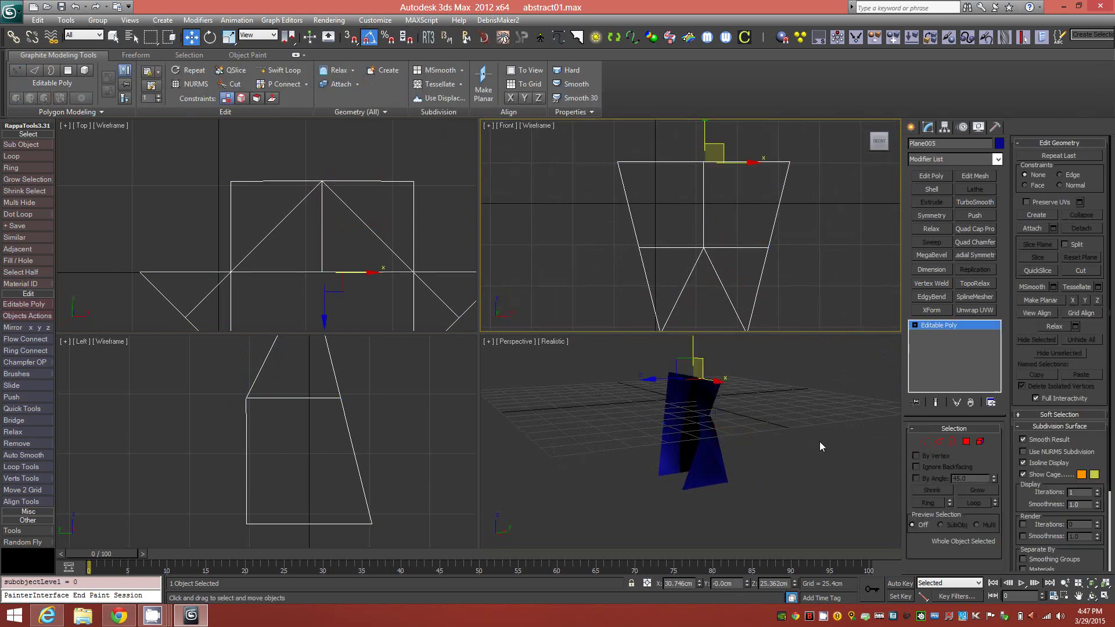
- Move only the object's pivot along Y to about 27.14 cm, level with the merged middle vertex
{"action": "left_click", "coordinate": [947, 128]}
{"action": "left_click", "coordinate": [955, 200]}
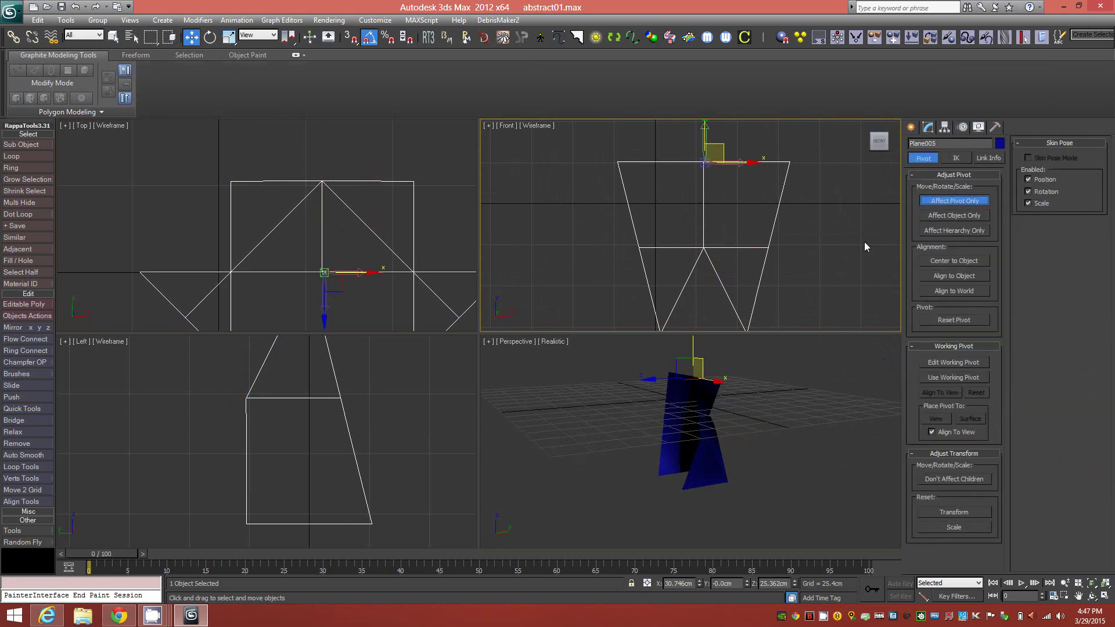
{"action": "right_click", "coordinate": [317, 301]}
{"action": "left_click_drag", "start_coordinate": [324, 244], "coordinate": [322, 147]}
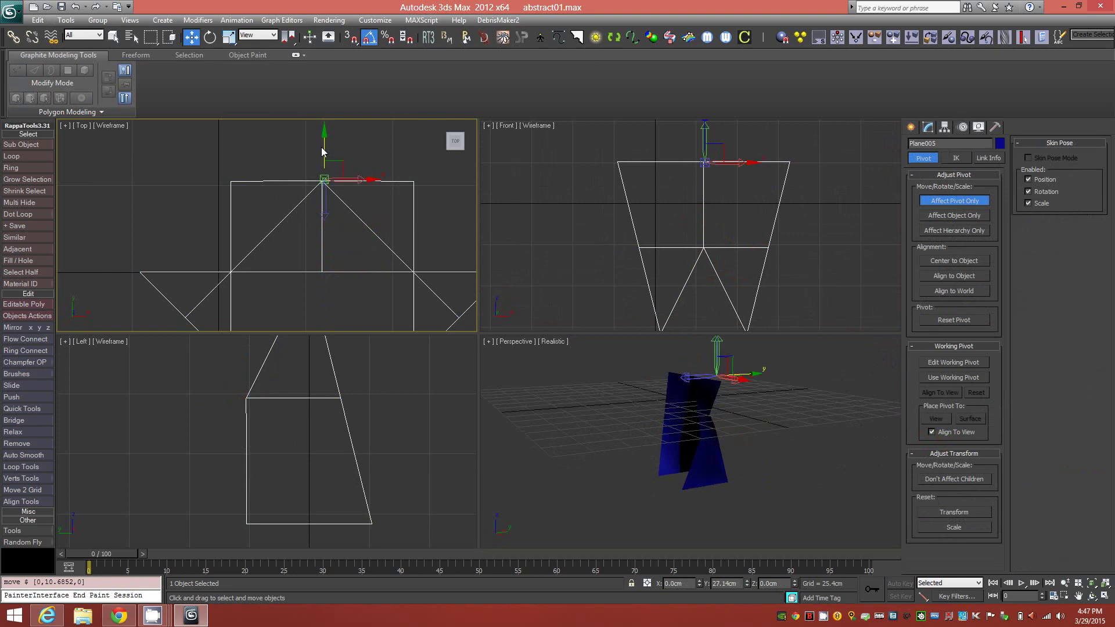
{"action": "left_click", "coordinate": [954, 200]}
{"action": "left_click", "coordinate": [911, 127]}
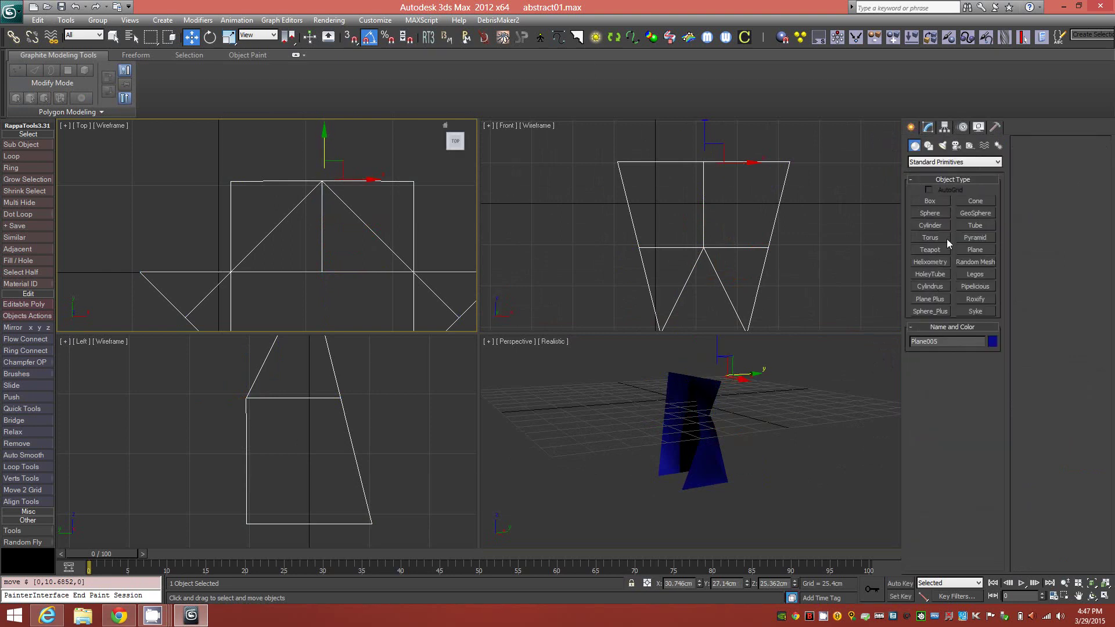
- Add a Symmetry modifier to the shape and set its mirror axis to Z
{"action": "left_click", "coordinate": [935, 127]}
{"action": "left_click", "coordinate": [940, 215]}
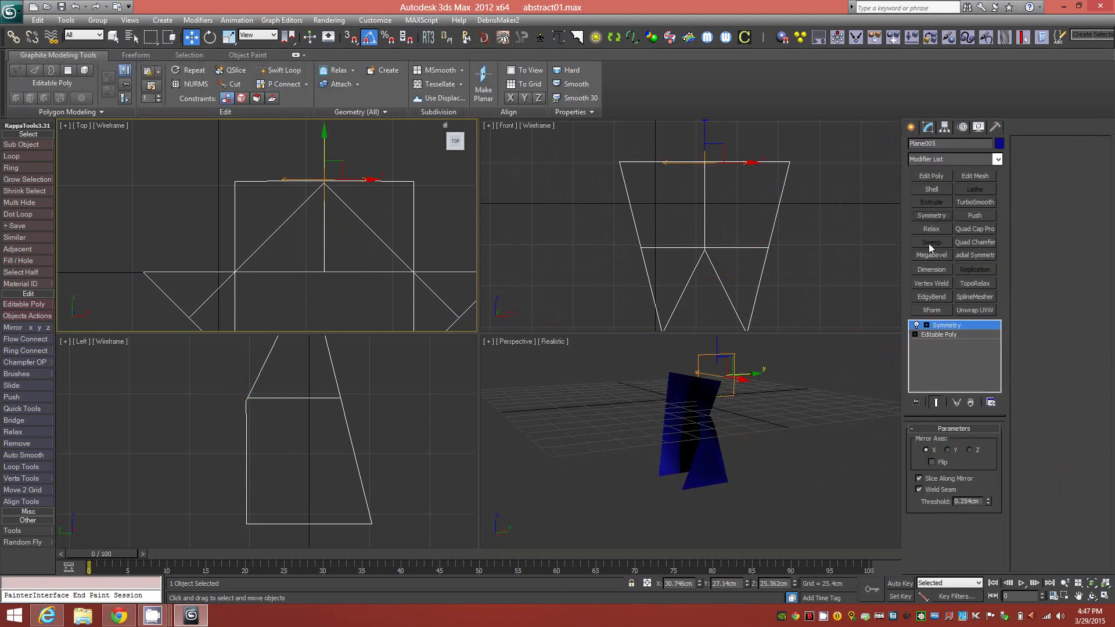
{"action": "middle_click_drag", "start_coordinate": [756, 430], "coordinate": [730, 424], "text": "alt"}
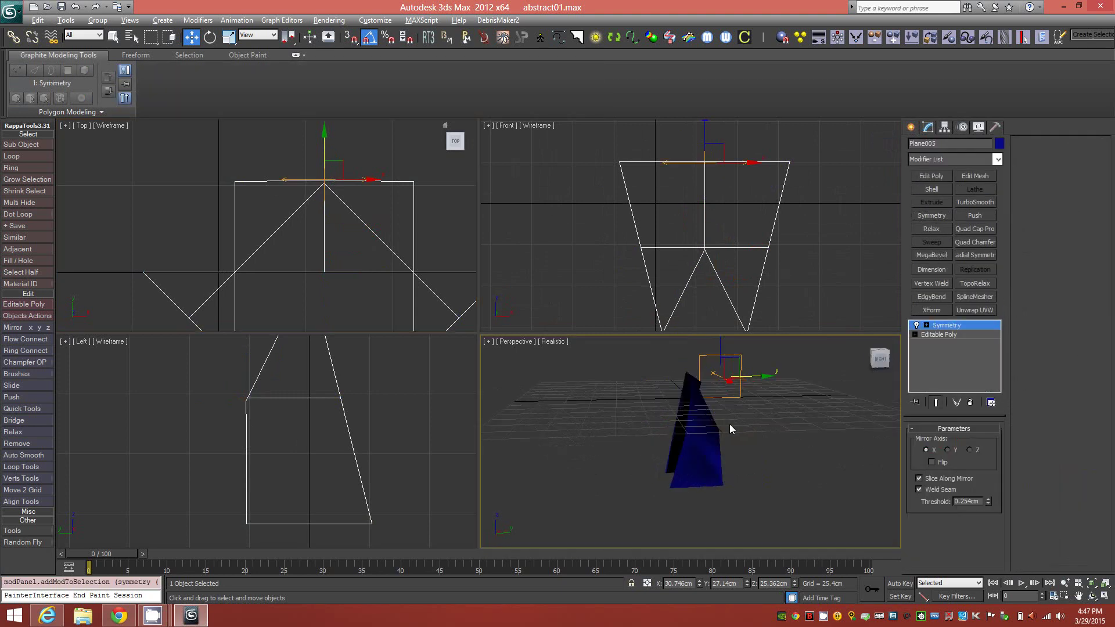
{"action": "left_click", "coordinate": [970, 450]}
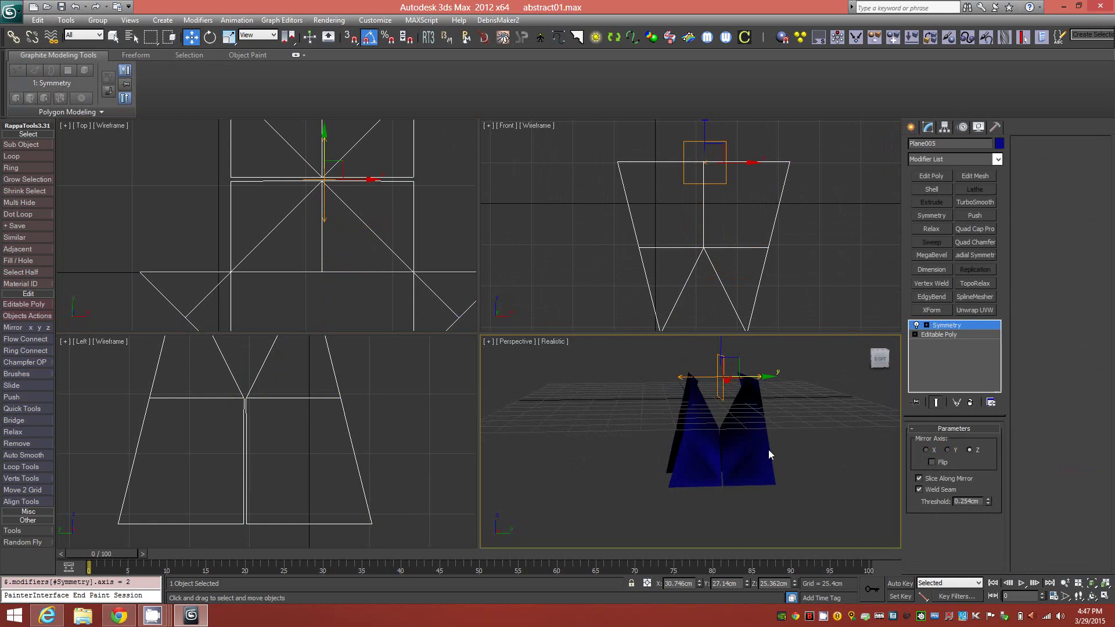
- Move the Symmetry modifier's mirror plane along Y to about 26.35 cm to close the gap between the two halves
{"action": "middle_click_drag", "start_coordinate": [766, 423], "coordinate": [718, 413], "text": "alt"}
{"action": "scroll", "coordinate": [718, 413], "scroll_direction": "up", "scroll_amount": 5}
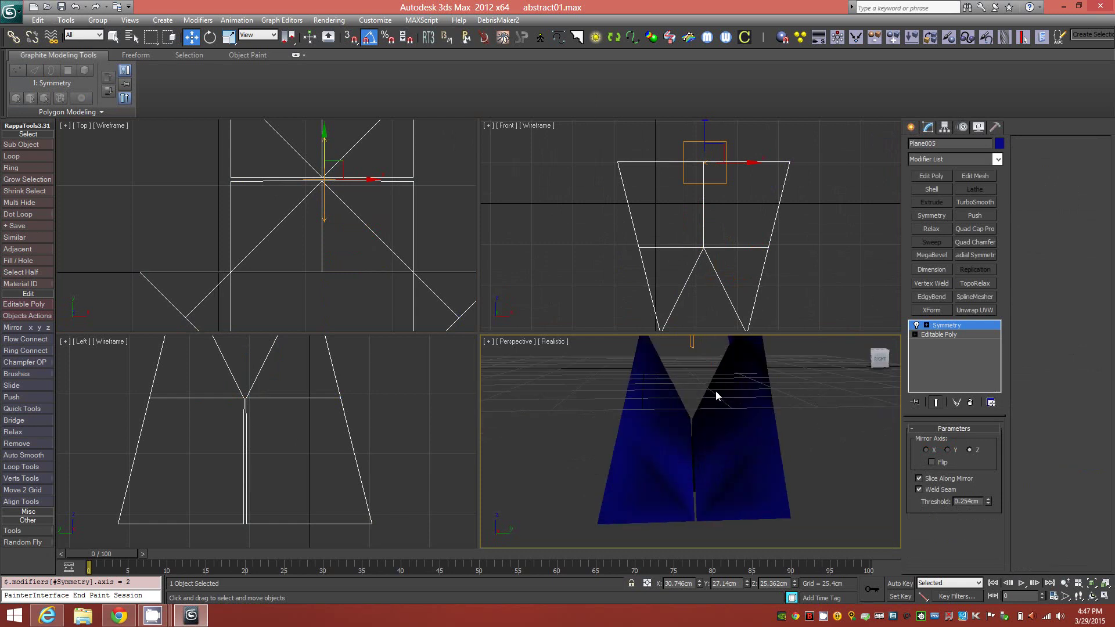
{"action": "left_click", "coordinate": [927, 325]}
{"action": "left_click", "coordinate": [943, 335]}
{"action": "middle_click_drag", "start_coordinate": [702, 388], "coordinate": [706, 438]}
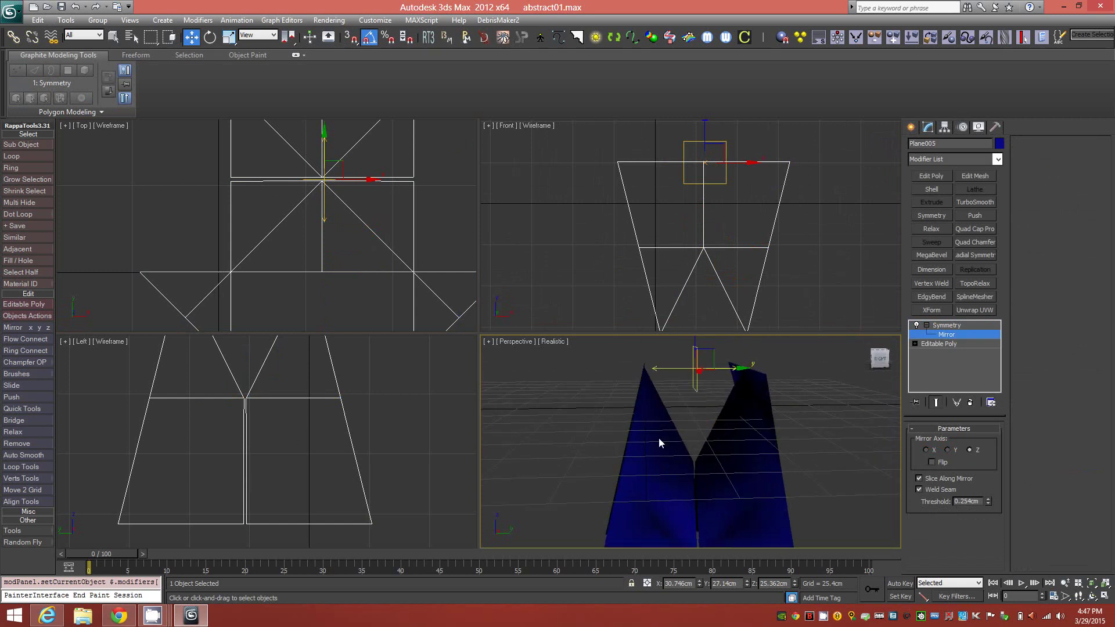
{"action": "scroll", "coordinate": [693, 394], "scroll_direction": "up", "scroll_amount": 4}
{"action": "middle_click_drag", "start_coordinate": [704, 385], "coordinate": [731, 403]}
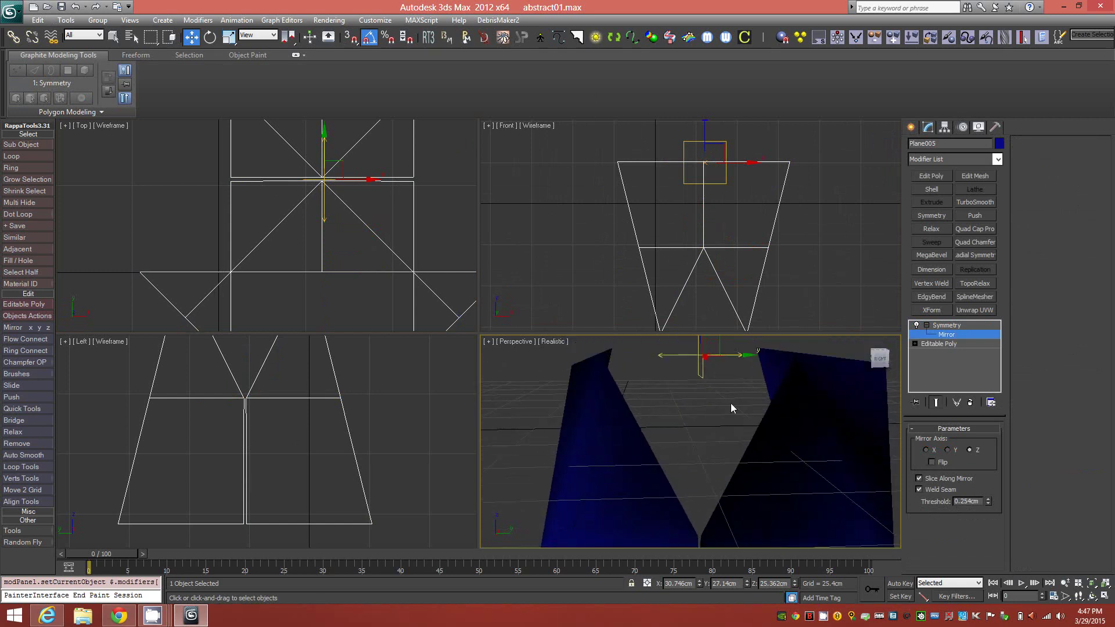
{"action": "left_click_drag", "start_coordinate": [734, 359], "coordinate": [731, 360]}
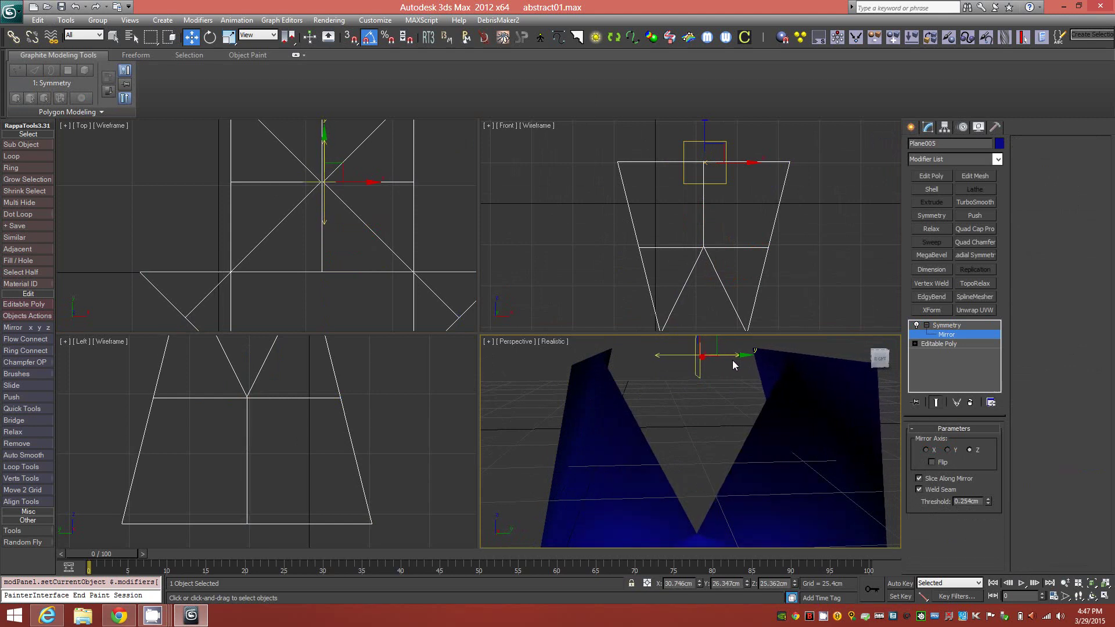
- Show edged faces in the perspective view and nudge the mirror plane about 0.32 cm further along Y
{"action": "key", "text": "F4"}
{"action": "middle_click_drag", "start_coordinate": [744, 457], "coordinate": [731, 404]}
{"action": "left_click_drag", "start_coordinate": [731, 342], "coordinate": [731, 343]}
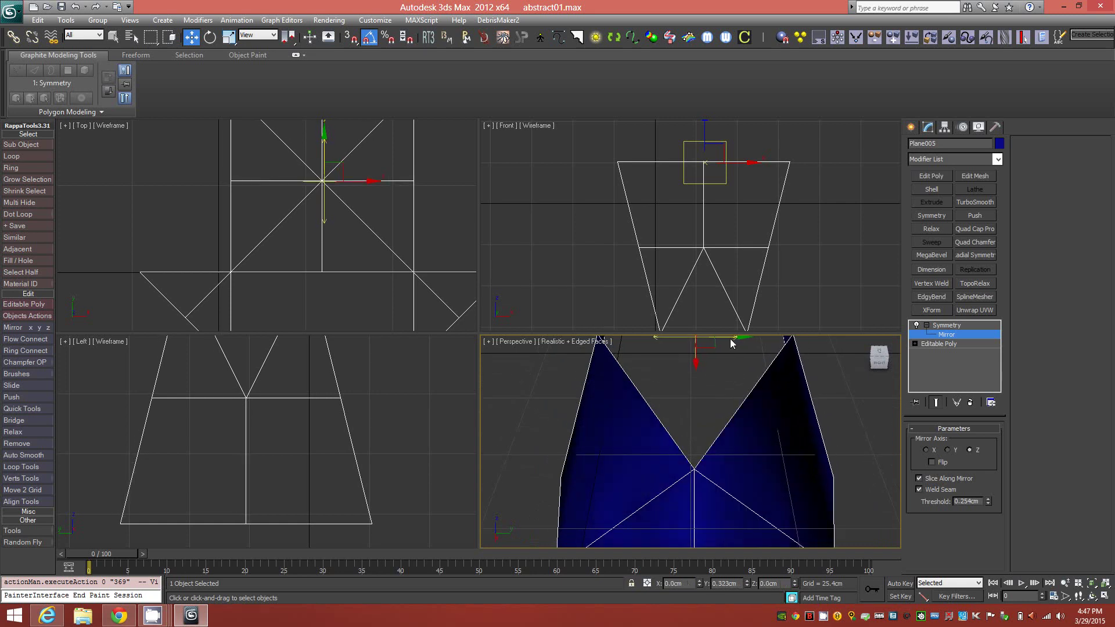
{"action": "middle_click_drag", "start_coordinate": [736, 458], "coordinate": [706, 437], "text": "alt"}
- Collapse the whole modifier stack of the mirrored shape into an editable poly
{"action": "left_click", "coordinate": [948, 326]}
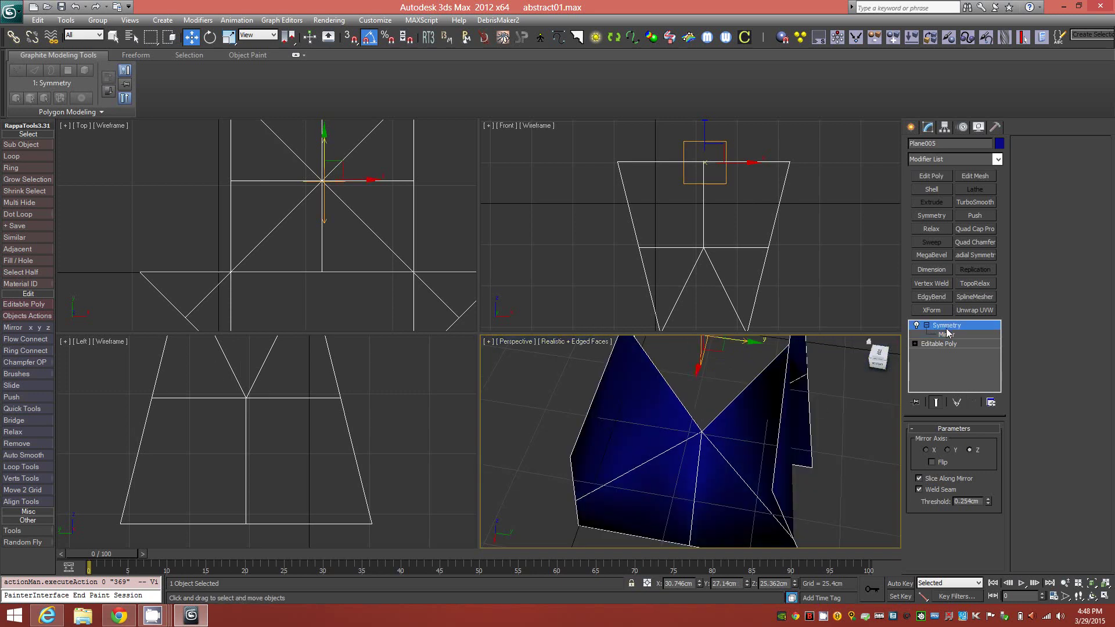
{"action": "right_click", "coordinate": [950, 329]}
{"action": "left_click", "coordinate": [987, 445]}
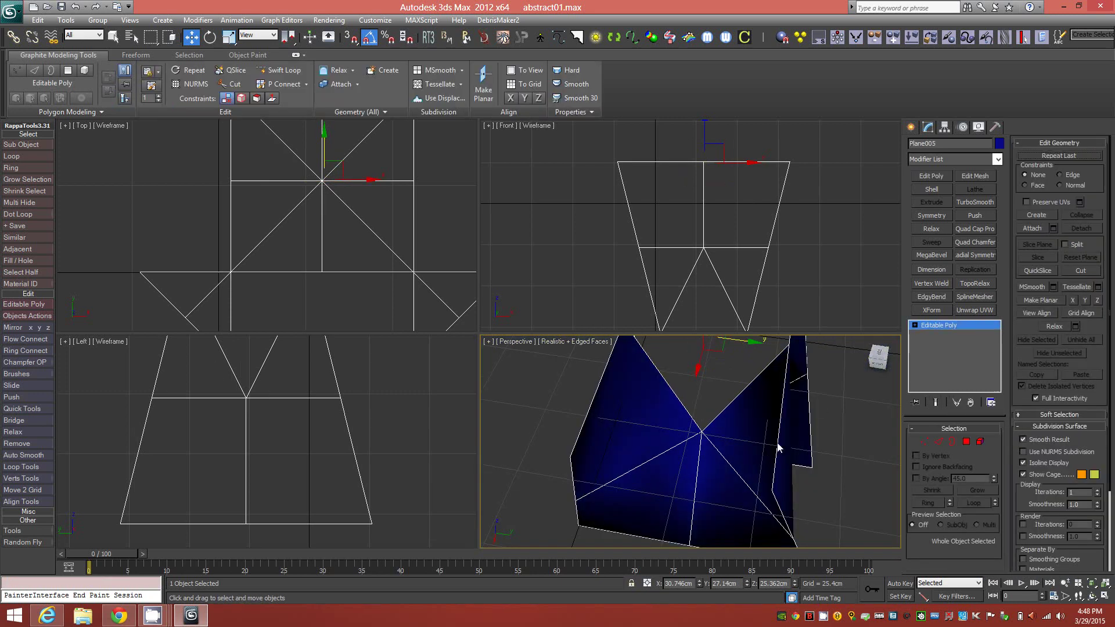
- Preview the shape with a TurboSmooth modifier from several angles, and delete the modifier
{"action": "left_click", "coordinate": [975, 202]}
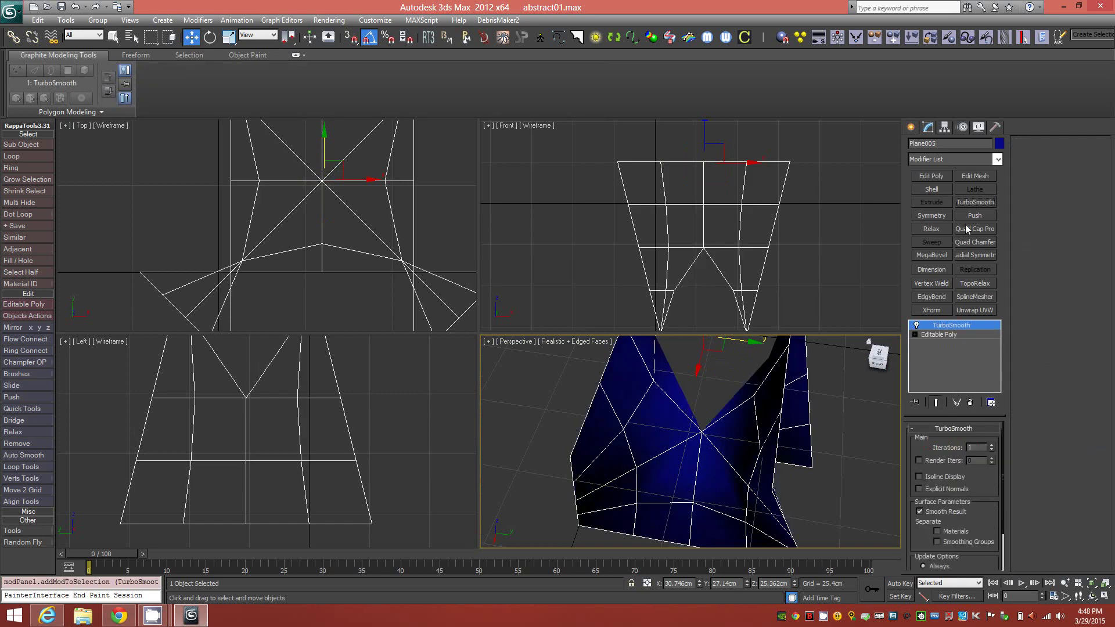
{"action": "middle_click_drag", "start_coordinate": [734, 456], "coordinate": [748, 402], "text": "alt"}
{"action": "middle_click_drag", "start_coordinate": [726, 448], "coordinate": [884, 421], "text": "alt"}
{"action": "right_click", "coordinate": [957, 325]}
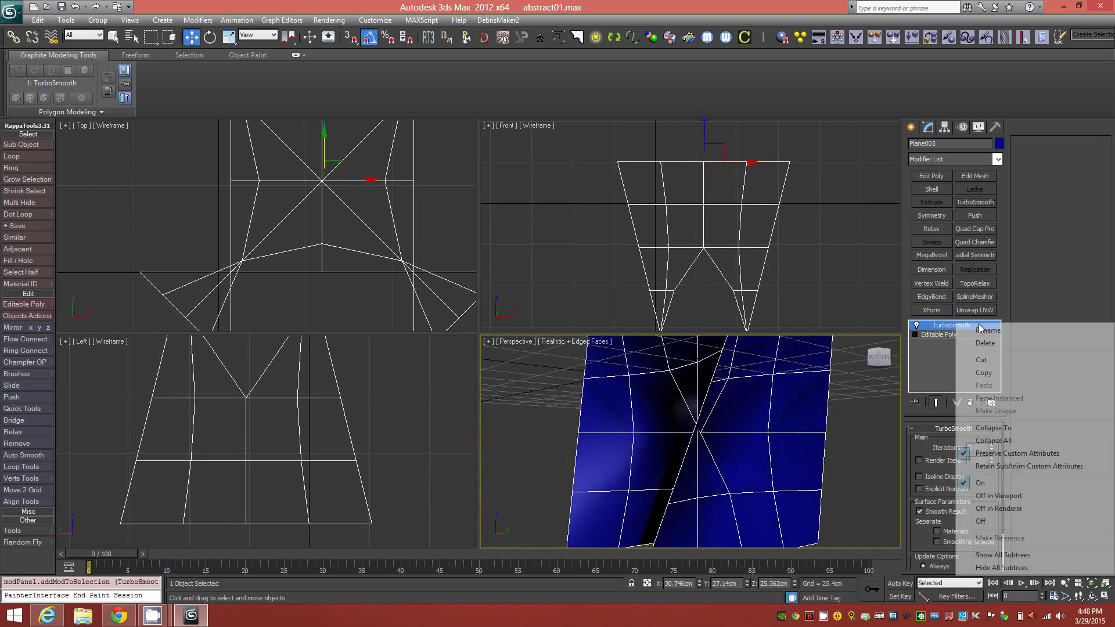
{"action": "left_click", "coordinate": [1009, 347]}
- In edge editing, select the four edges that meet at the merged middle vertex
{"action": "middle_click_drag", "start_coordinate": [791, 414], "coordinate": [770, 433], "text": "alt"}
{"action": "left_click", "coordinate": [940, 441]}
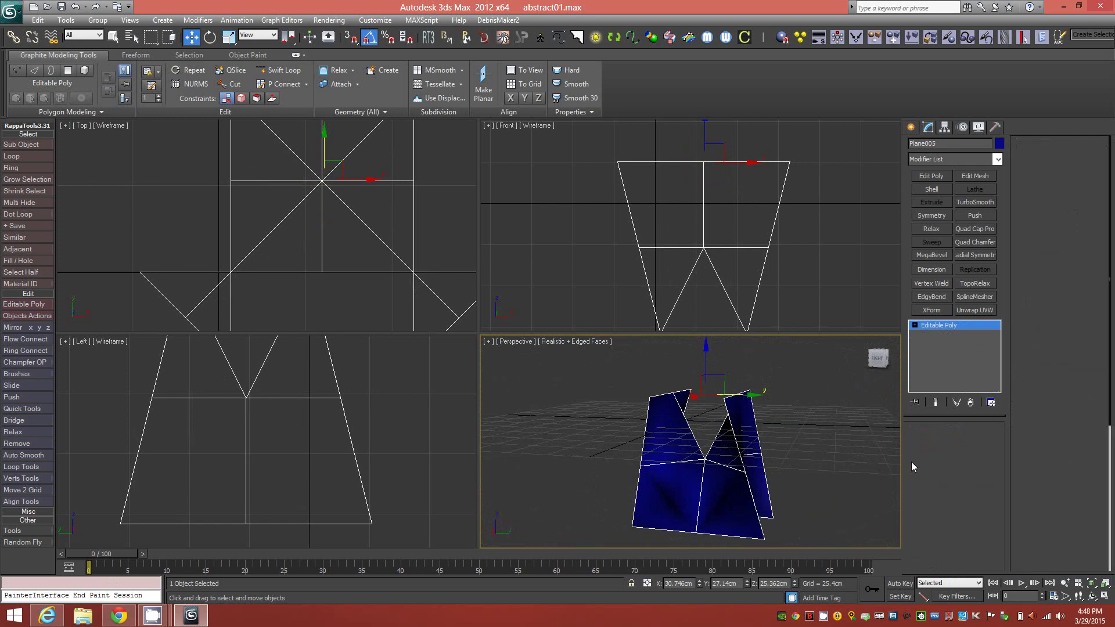
{"action": "left_click", "coordinate": [706, 482]}
{"action": "middle_click_drag", "start_coordinate": [746, 428], "coordinate": [640, 492], "text": "alt"}
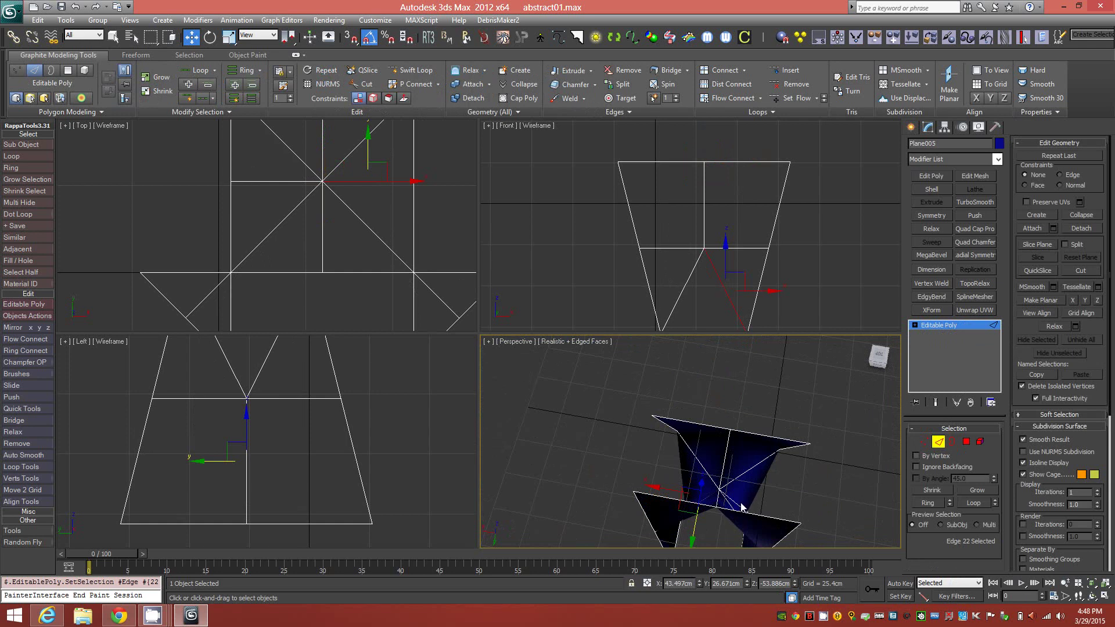
{"action": "left_click", "coordinate": [727, 482], "text": "ctrl"}
{"action": "left_click", "coordinate": [726, 462], "text": "ctrl"}
{"action": "middle_click_drag", "start_coordinate": [726, 463], "coordinate": [604, 446], "text": "alt"}
{"action": "left_click", "coordinate": [695, 430], "text": "ctrl"}
{"action": "middle_click_drag", "start_coordinate": [691, 488], "coordinate": [708, 455], "text": "alt"}
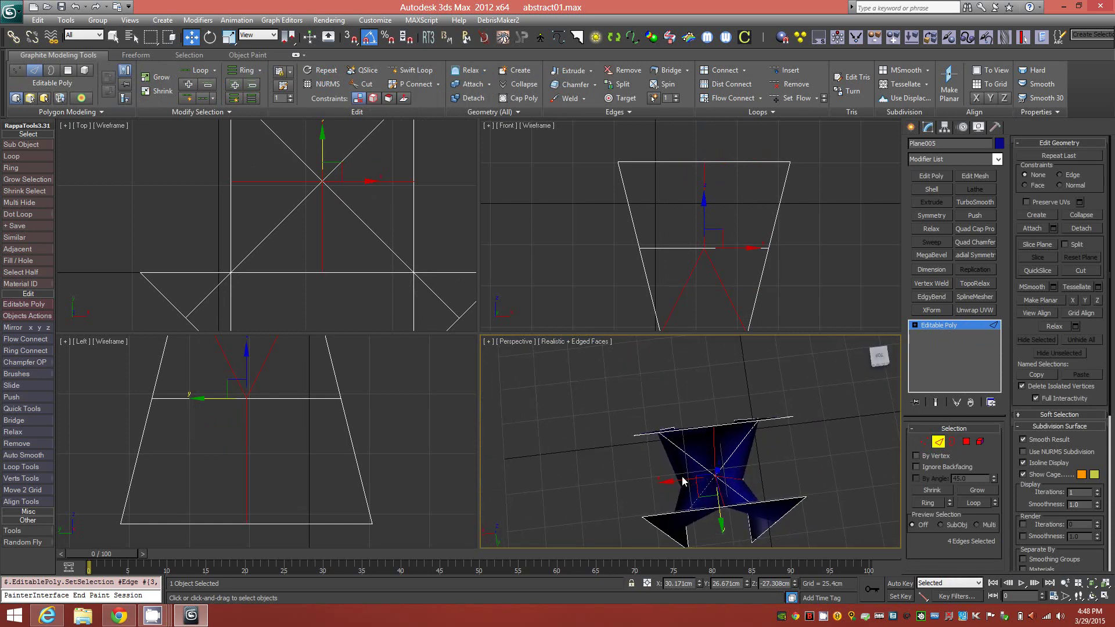
{"action": "middle_click_drag", "start_coordinate": [760, 479], "coordinate": [790, 395], "text": "alt"}
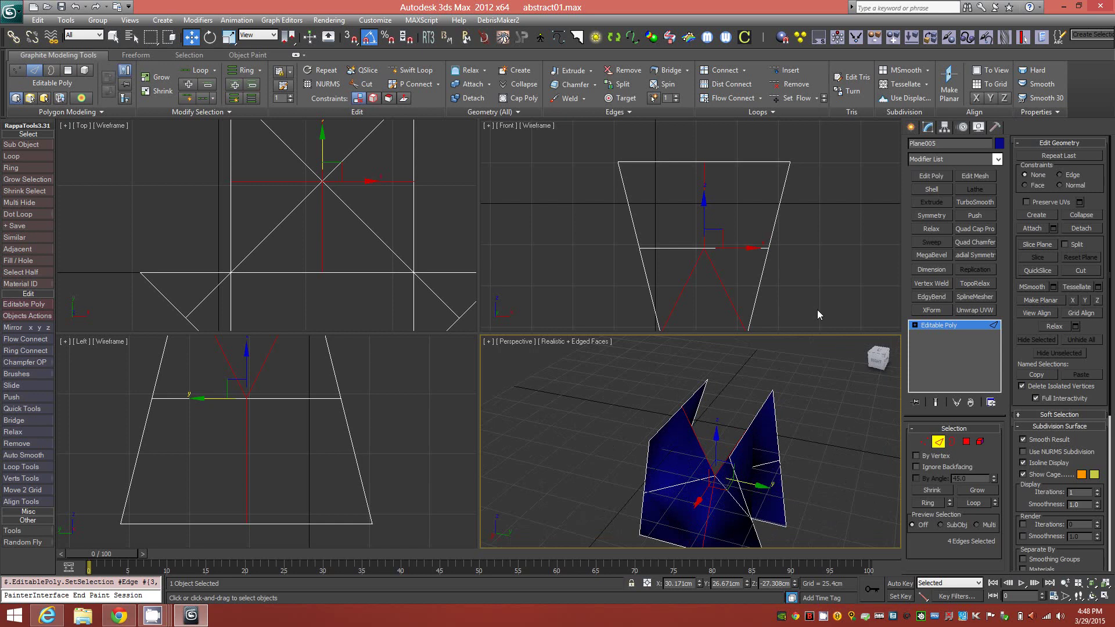
- Chamfer the four selected edges by about 11.87 cm with one segment and leave edge editing
{"action": "left_click", "coordinate": [587, 85]}
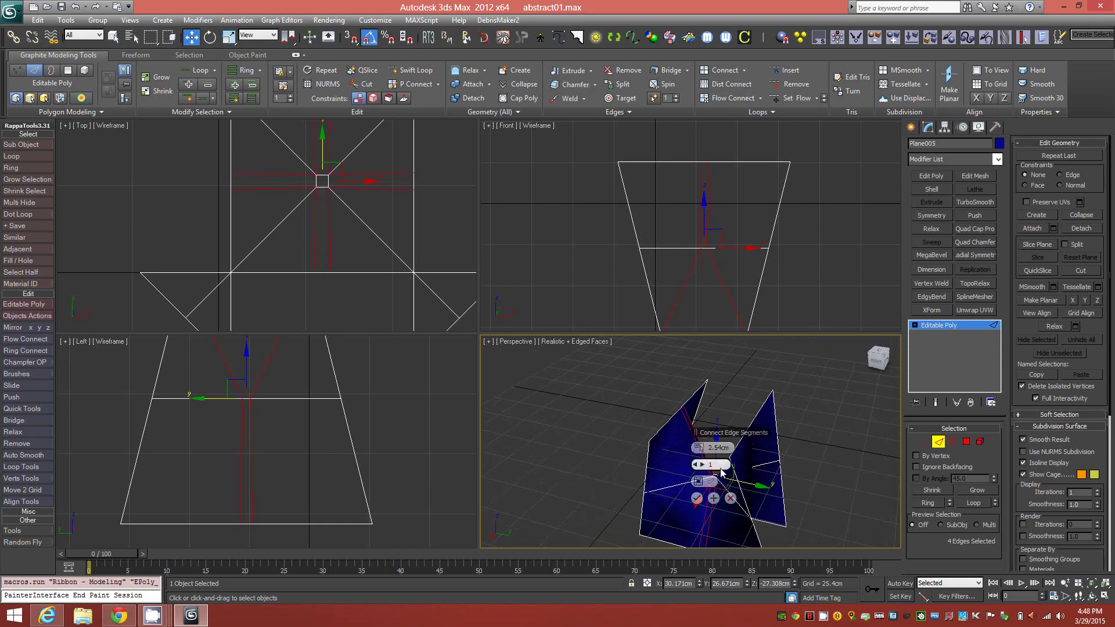
{"action": "left_click_drag", "start_coordinate": [702, 449], "coordinate": [717, 454]}
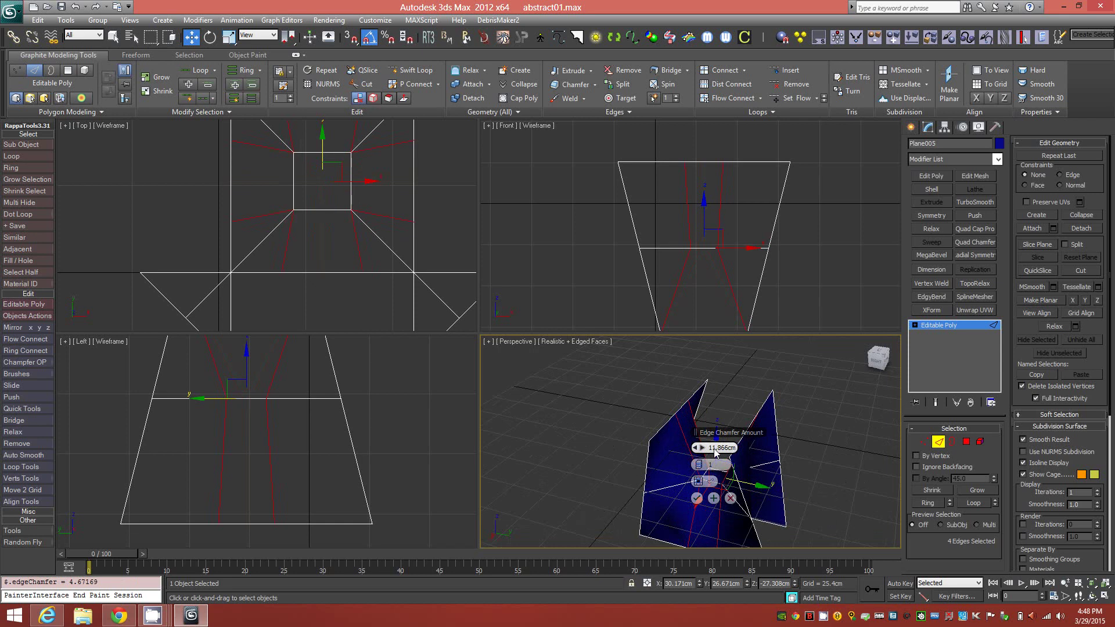
{"action": "left_click", "coordinate": [696, 498]}
{"action": "middle_click_drag", "start_coordinate": [773, 447], "coordinate": [816, 428], "text": "alt"}
{"action": "left_click", "coordinate": [938, 442]}
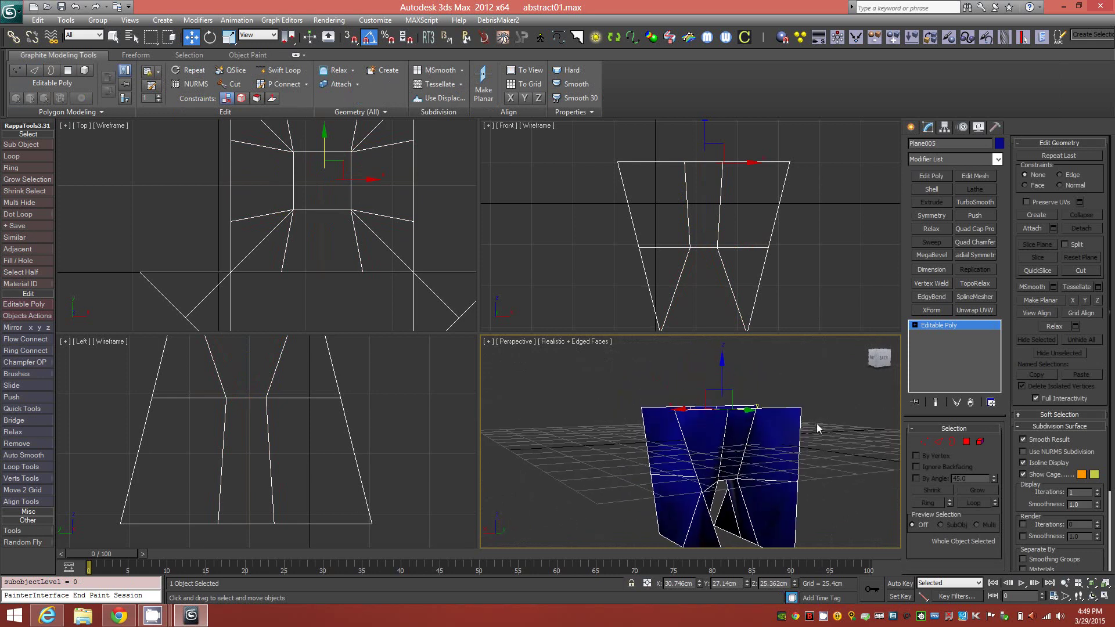
- Add a Symmetry modifier to the shape with its mirror axis set to Y and flipped
{"action": "left_click", "coordinate": [936, 215]}
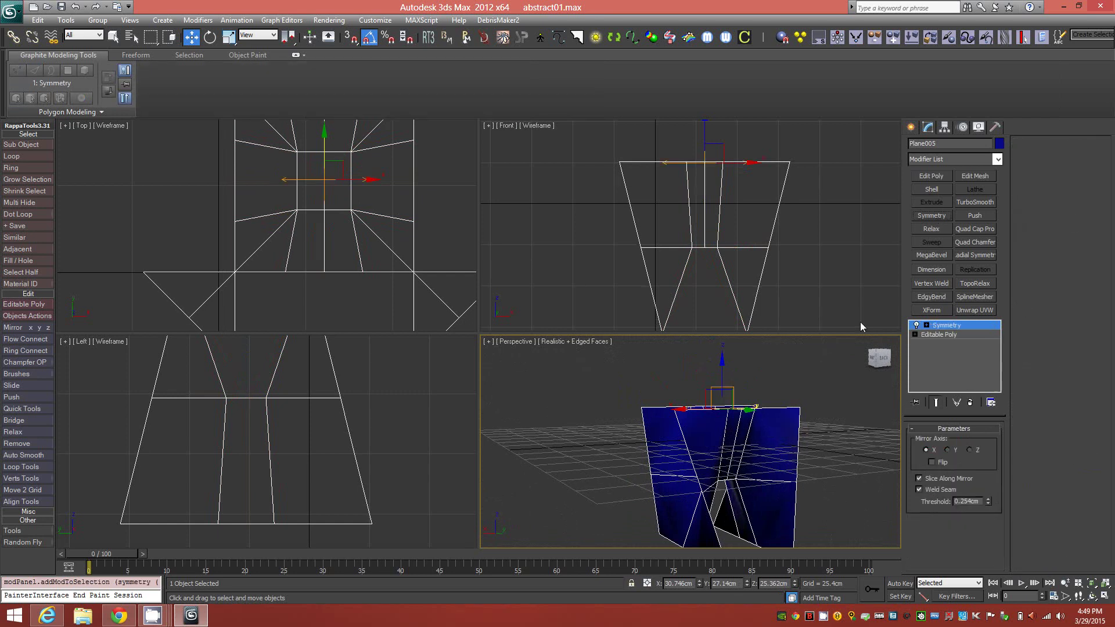
{"action": "left_click", "coordinate": [950, 451]}
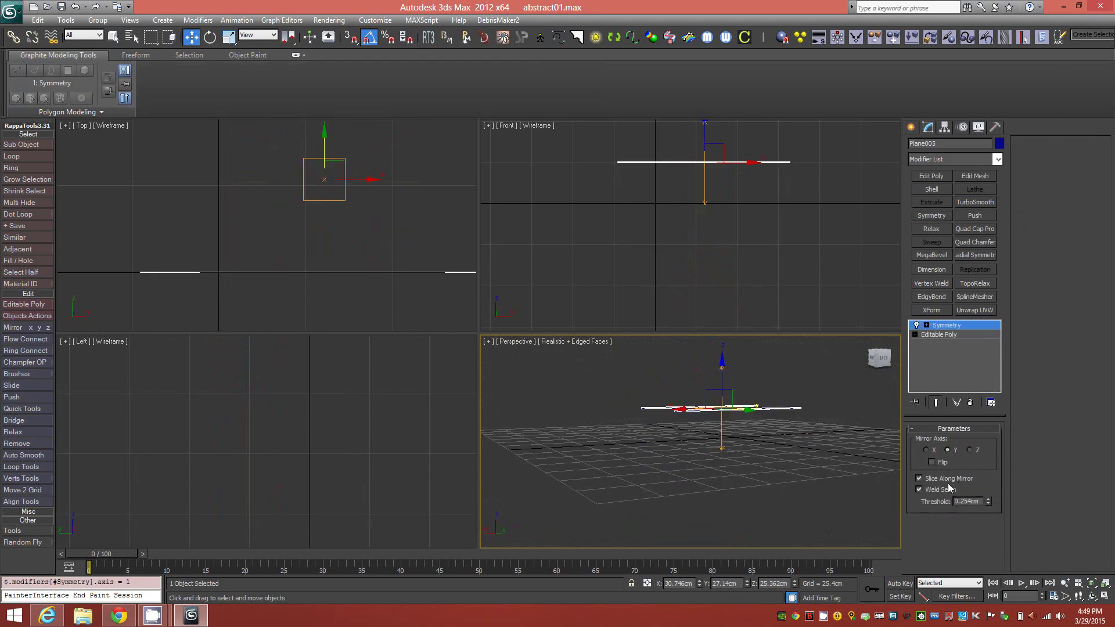
{"action": "left_click", "coordinate": [936, 463]}
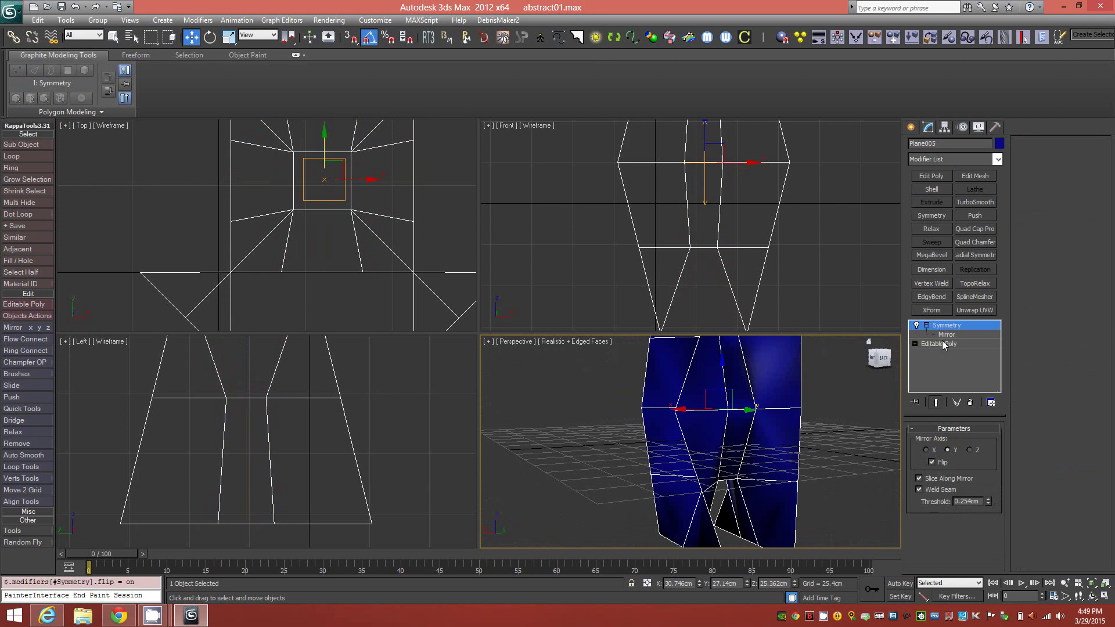
- Lower the Symmetry's mirror plane to a height of about 25.07 cm in Z so the upper and lower copies join cleanly
{"action": "left_click", "coordinate": [945, 334]}
{"action": "middle_click_drag", "start_coordinate": [786, 228], "coordinate": [778, 322]}
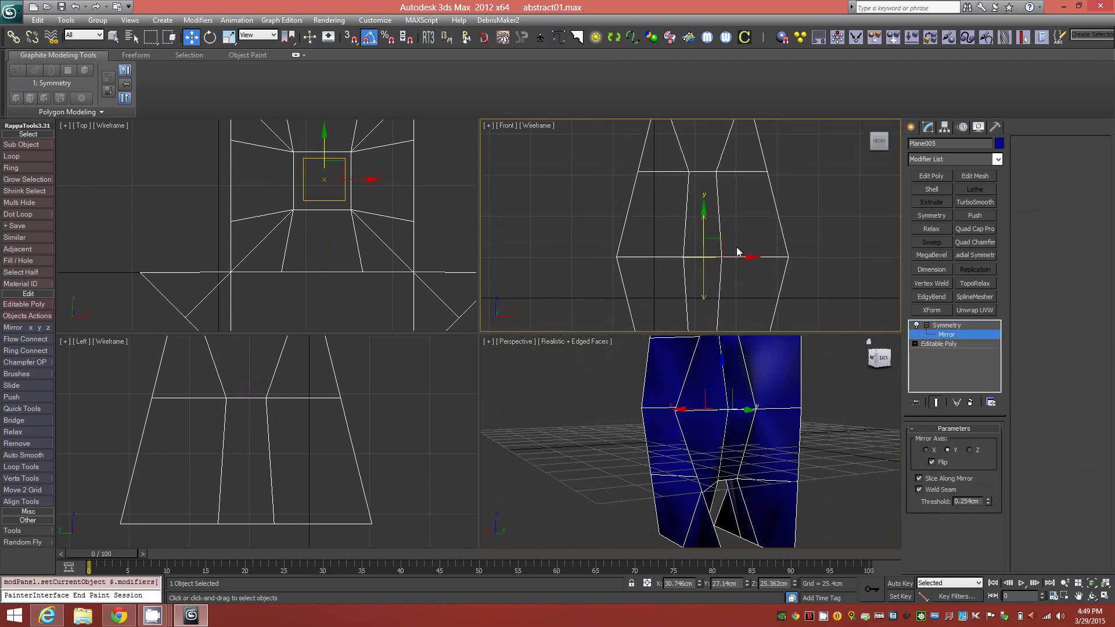
{"action": "mouse_move", "coordinate": [704, 220]}
{"action": "left_mouse_down"}
{"action": "mouse_move", "coordinate": [707, 208]}
{"action": "mouse_move", "coordinate": [708, 226]}
{"action": "left_mouse_up"}
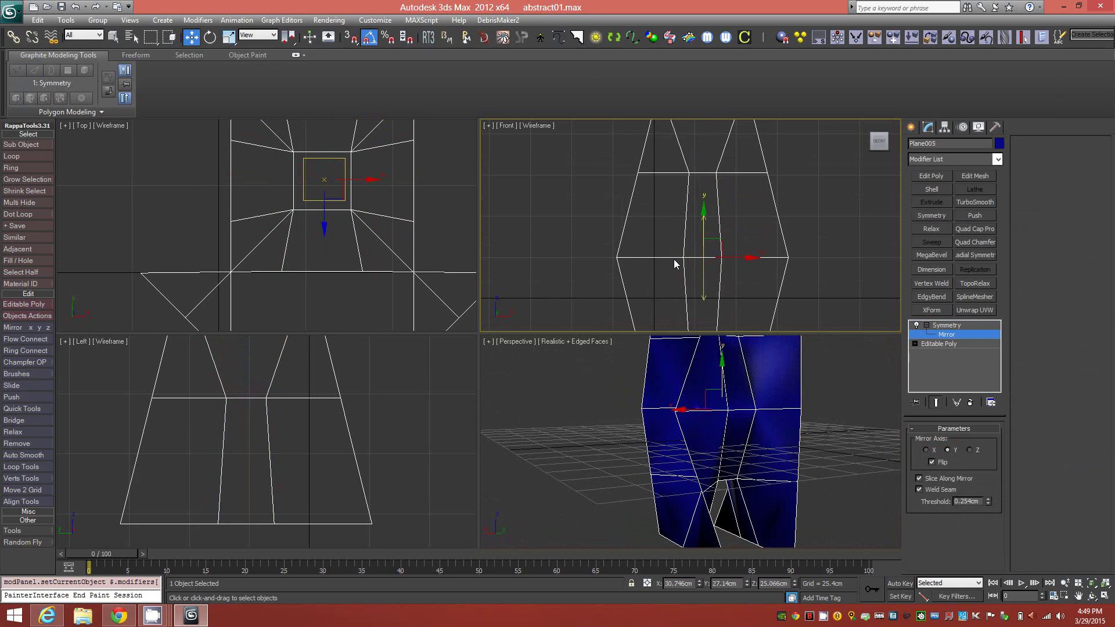
{"action": "middle_click_drag", "start_coordinate": [724, 404], "coordinate": [765, 493], "text": "alt"}
{"action": "scroll", "coordinate": [762, 447], "scroll_direction": "down", "scroll_amount": 3}
{"action": "mouse_move", "coordinate": [756, 447]}
{"action": "middle_mouse_down", "text": "alt"}
{"action": "mouse_move", "coordinate": [804, 444]}
{"action": "mouse_move", "coordinate": [727, 450]}
{"action": "mouse_move", "coordinate": [772, 444]}
{"action": "middle_mouse_up", "text": "alt"}
- Collapse the vertical Symmetry and everything below it into a single editable poly
{"action": "left_click", "coordinate": [947, 325]}
{"action": "right_click", "coordinate": [950, 326]}
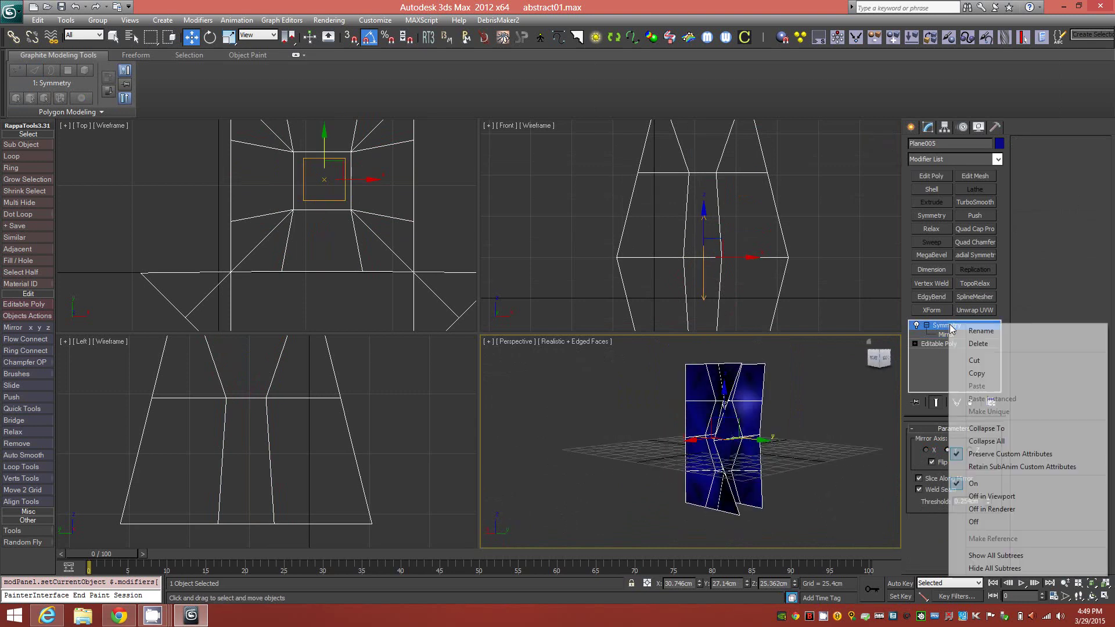
{"action": "left_click", "coordinate": [1003, 441]}
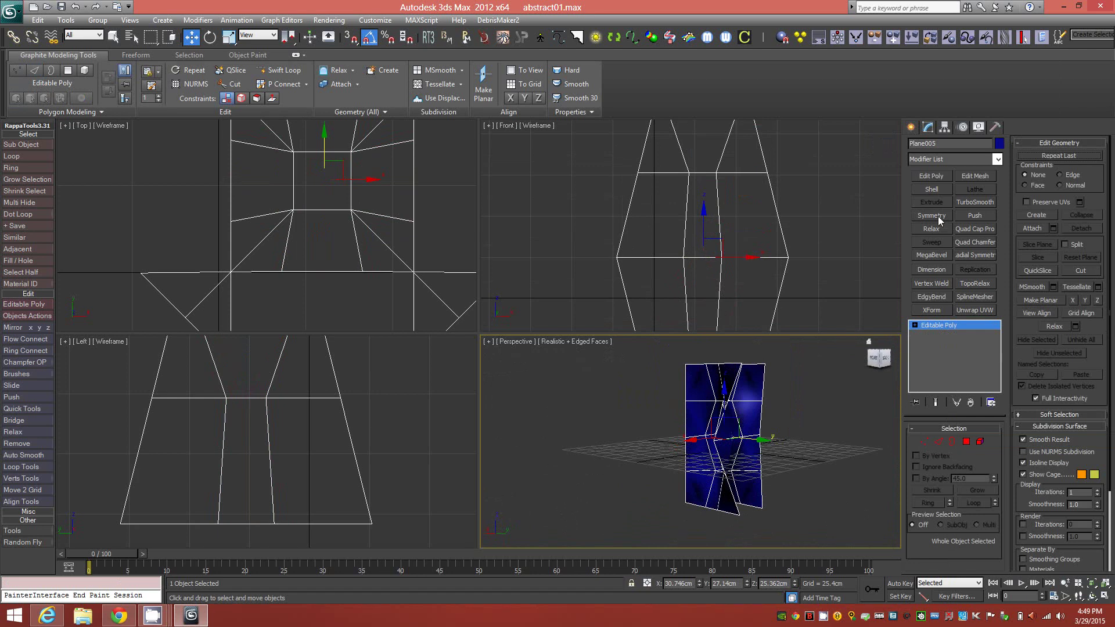
- Move only the object's pivot up to about 127.33 cm in Z, near the upper tips of the shape
{"action": "mouse_move", "coordinate": [764, 232]}
{"action": "middle_mouse_down"}
{"action": "mouse_move", "coordinate": [764, 281]}
{"action": "mouse_move", "coordinate": [773, 252]}
{"action": "middle_mouse_up"}
{"action": "left_click", "coordinate": [944, 127]}
{"action": "left_click", "coordinate": [958, 200]}
{"action": "left_click_drag", "start_coordinate": [706, 293], "coordinate": [715, 123]}
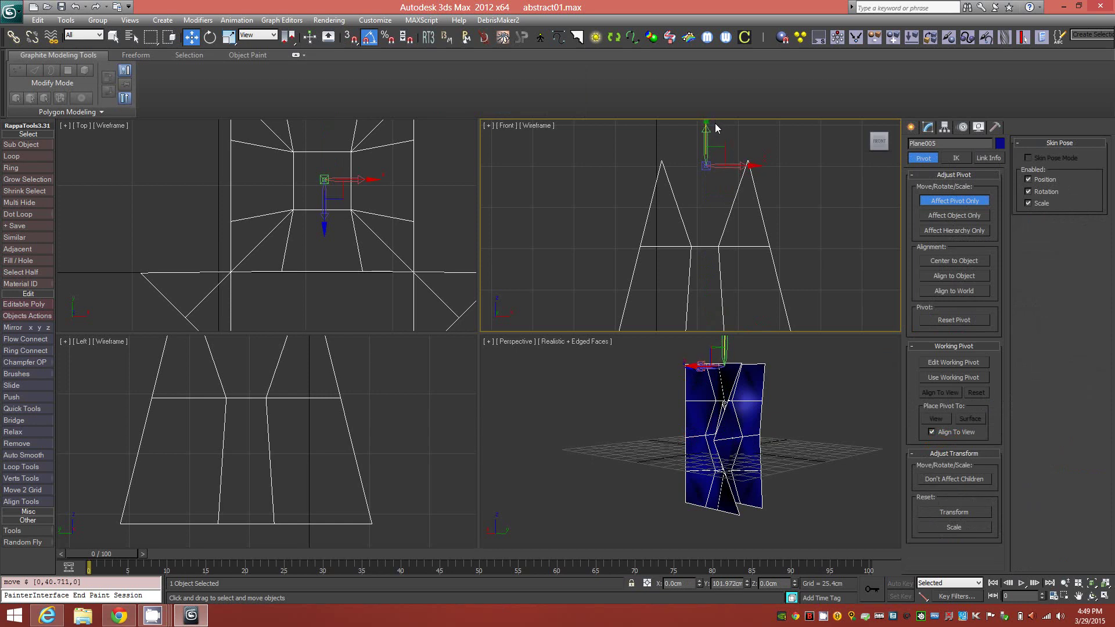
{"action": "left_click", "coordinate": [954, 200]}
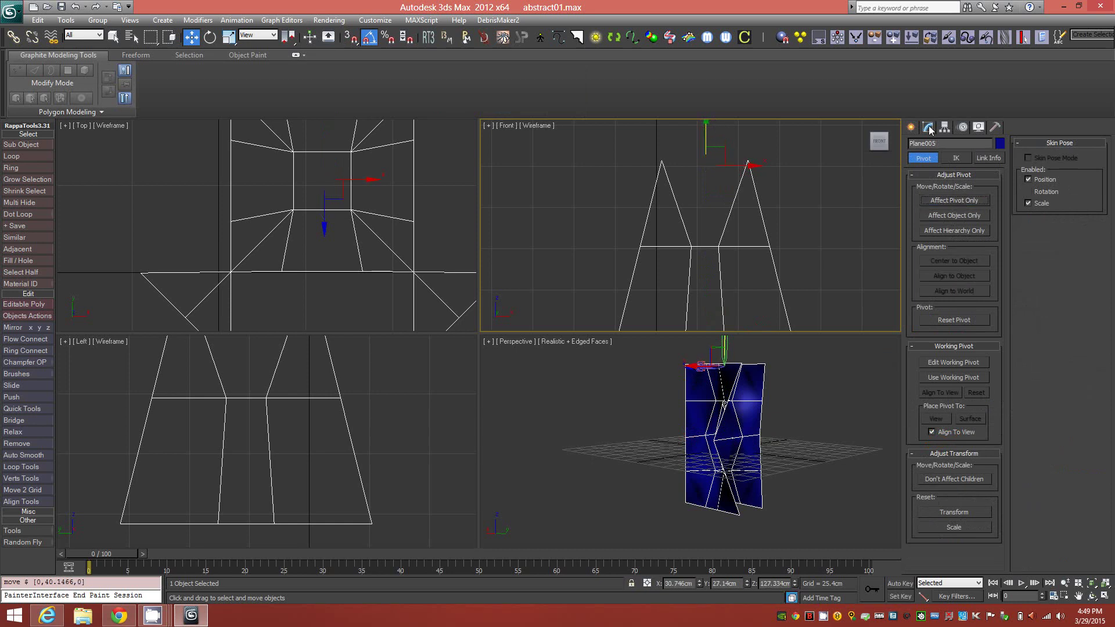
- Add another Symmetry modifier and mirror the taller shape upward along the flipped Y axis
{"action": "left_click", "coordinate": [929, 127]}
{"action": "left_click", "coordinate": [942, 217]}
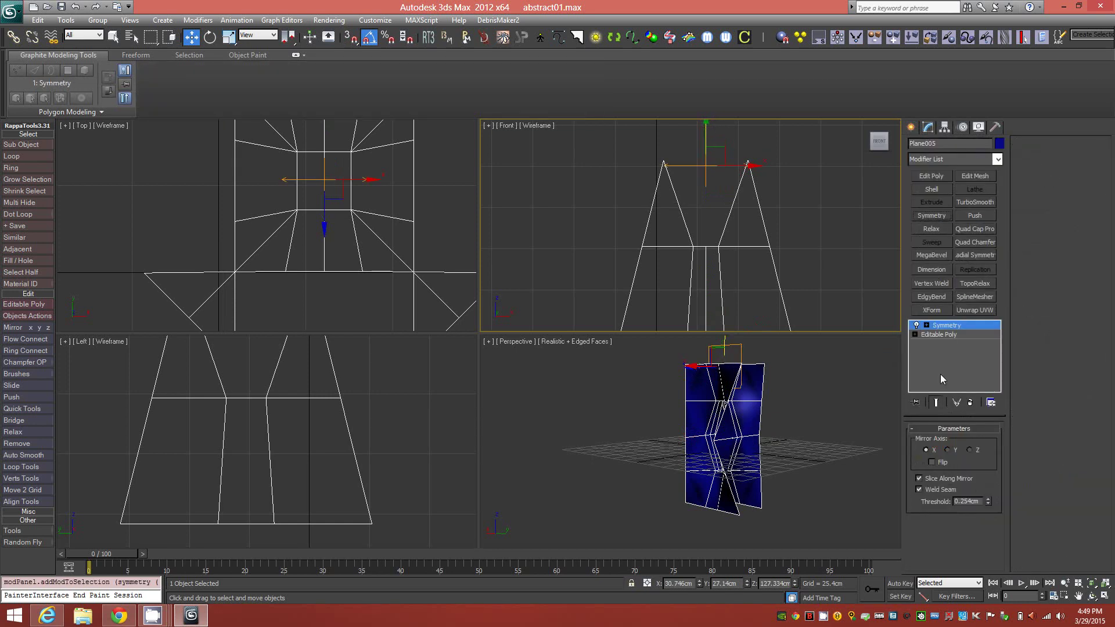
{"action": "left_click", "coordinate": [947, 450]}
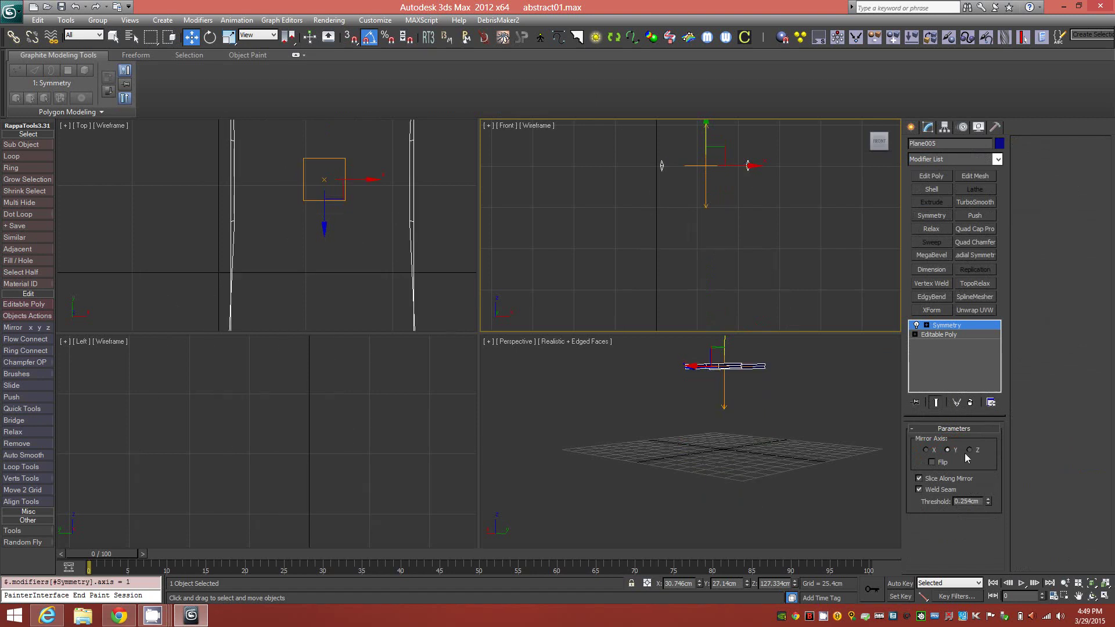
{"action": "left_click", "coordinate": [932, 461]}
- Raise the new Symmetry's mirror plane to about 130 cm in Z so the copies meet exactly at their tips
{"action": "left_click", "coordinate": [926, 325]}
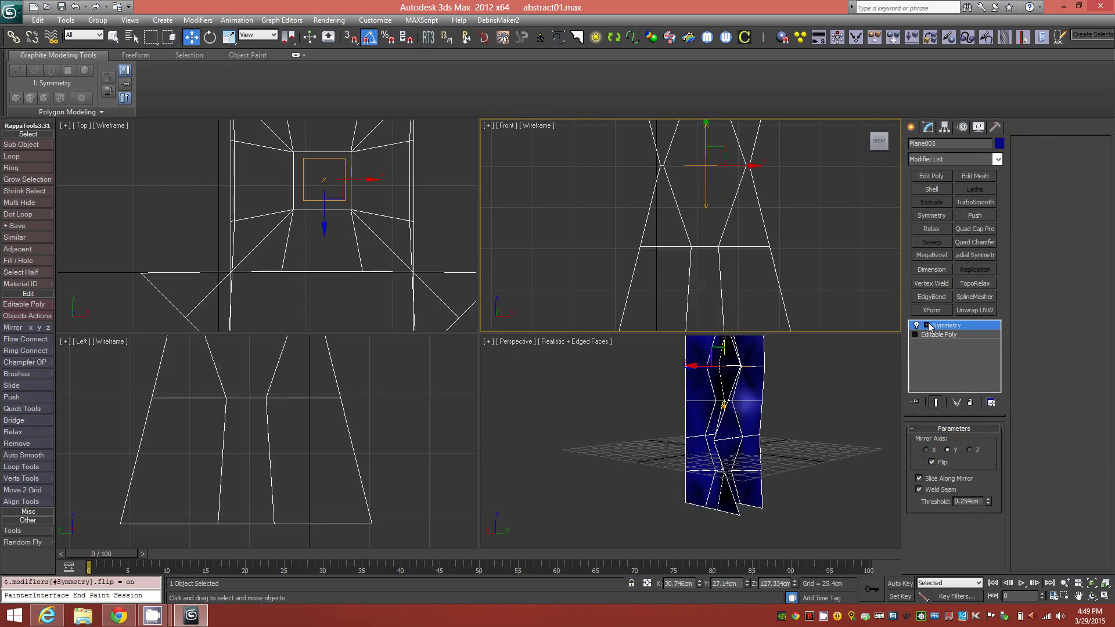
{"action": "left_click", "coordinate": [938, 344]}
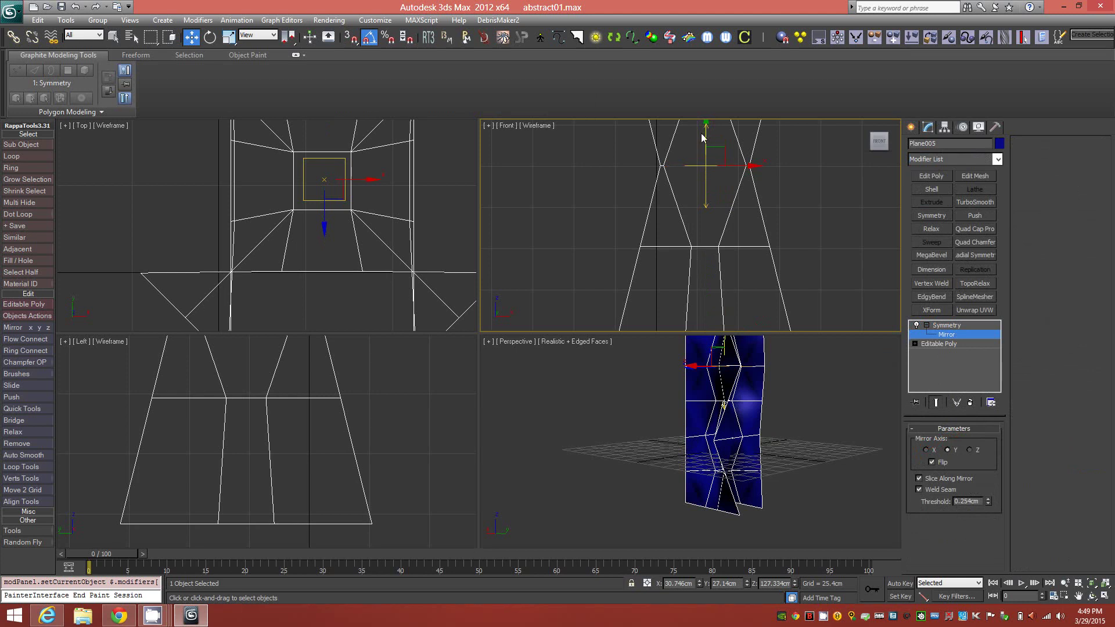
{"action": "left_click_drag", "start_coordinate": [706, 135], "coordinate": [708, 133]}
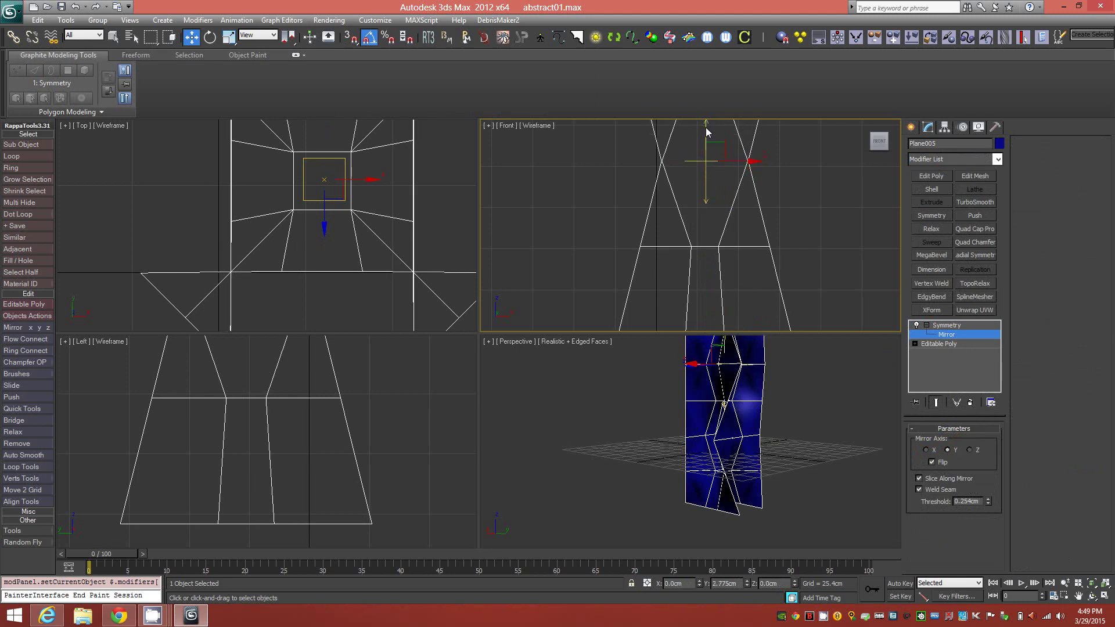
{"action": "middle_click_drag", "start_coordinate": [712, 169], "coordinate": [714, 225]}
{"action": "scroll", "coordinate": [708, 155], "scroll_direction": "up", "scroll_amount": 4}
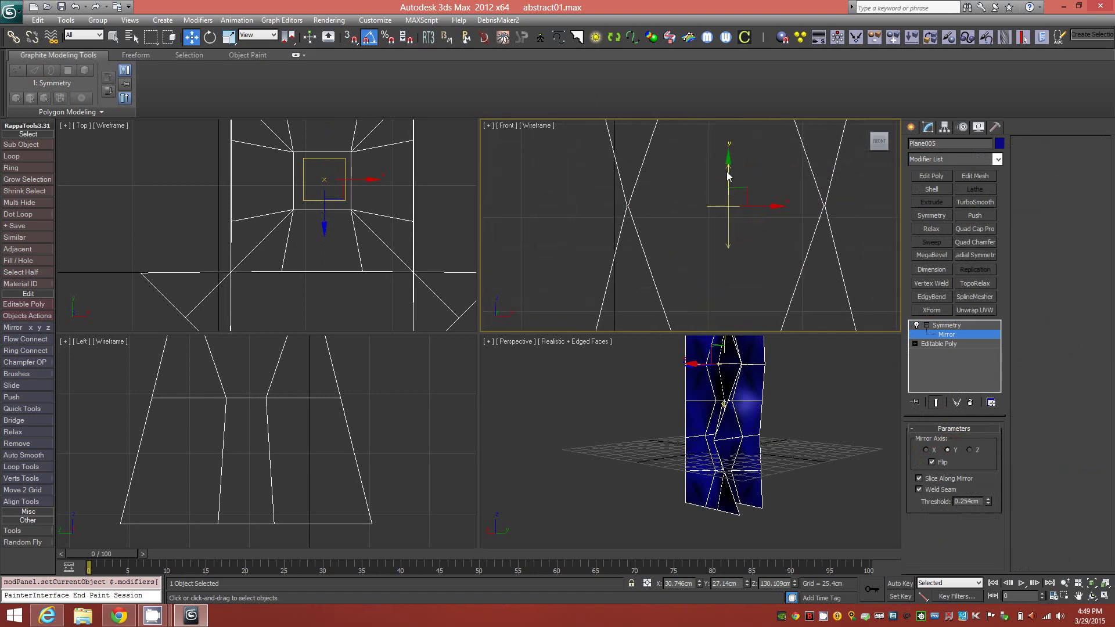
{"action": "left_click_drag", "start_coordinate": [729, 173], "coordinate": [729, 169]}
- Collapse the doubled column's modifier stack into an editable poly
{"action": "left_click", "coordinate": [945, 325]}
{"action": "right_click", "coordinate": [955, 325]}
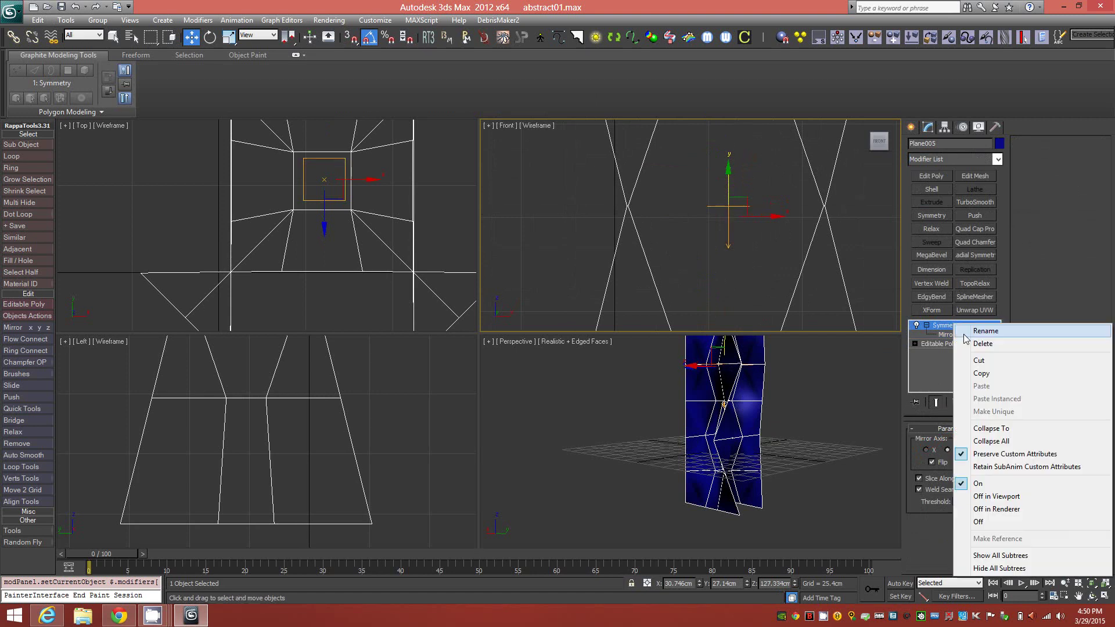
{"action": "left_click", "coordinate": [985, 439]}
- Preview the tall column with a TurboSmooth modifier, inspect it from several angles, and delete the modifier
{"action": "middle_click_drag", "start_coordinate": [803, 416], "coordinate": [754, 413], "text": "alt"}
{"action": "scroll", "coordinate": [731, 519], "scroll_direction": "down", "scroll_amount": 2}
{"action": "middle_click_drag", "start_coordinate": [731, 519], "coordinate": [775, 469], "text": "alt"}
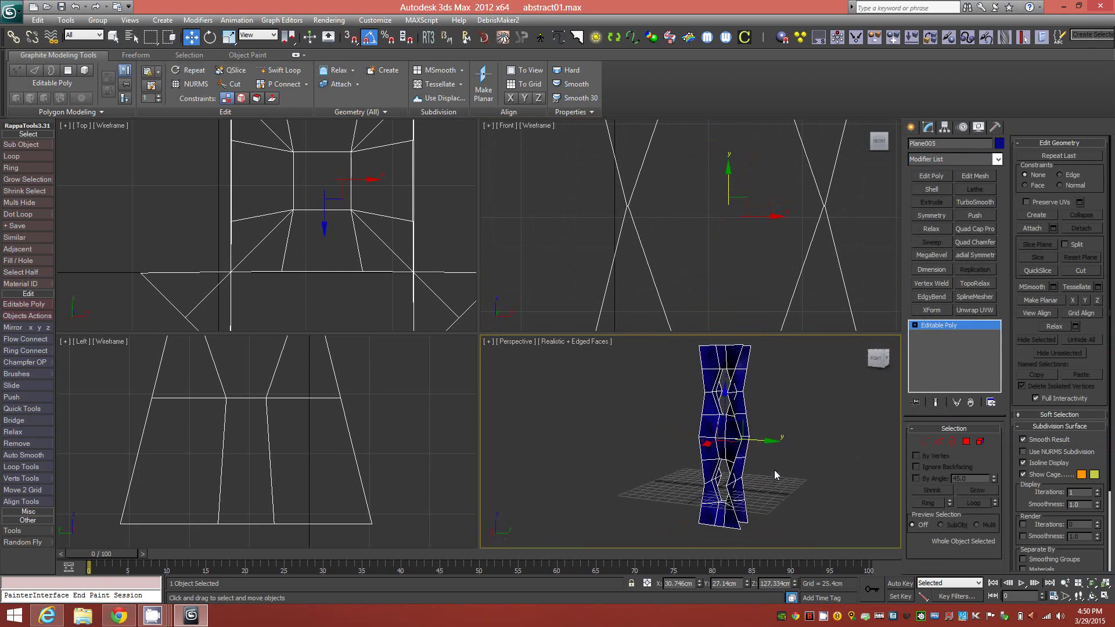
{"action": "left_click", "coordinate": [988, 201]}
{"action": "mouse_move", "coordinate": [785, 422]}
{"action": "middle_mouse_down", "text": "alt"}
{"action": "mouse_move", "coordinate": [684, 434]}
{"action": "mouse_move", "coordinate": [805, 426]}
{"action": "mouse_move", "coordinate": [749, 432]}
{"action": "mouse_move", "coordinate": [772, 427]}
{"action": "middle_mouse_up", "text": "alt"}
{"action": "right_click", "coordinate": [945, 329]}
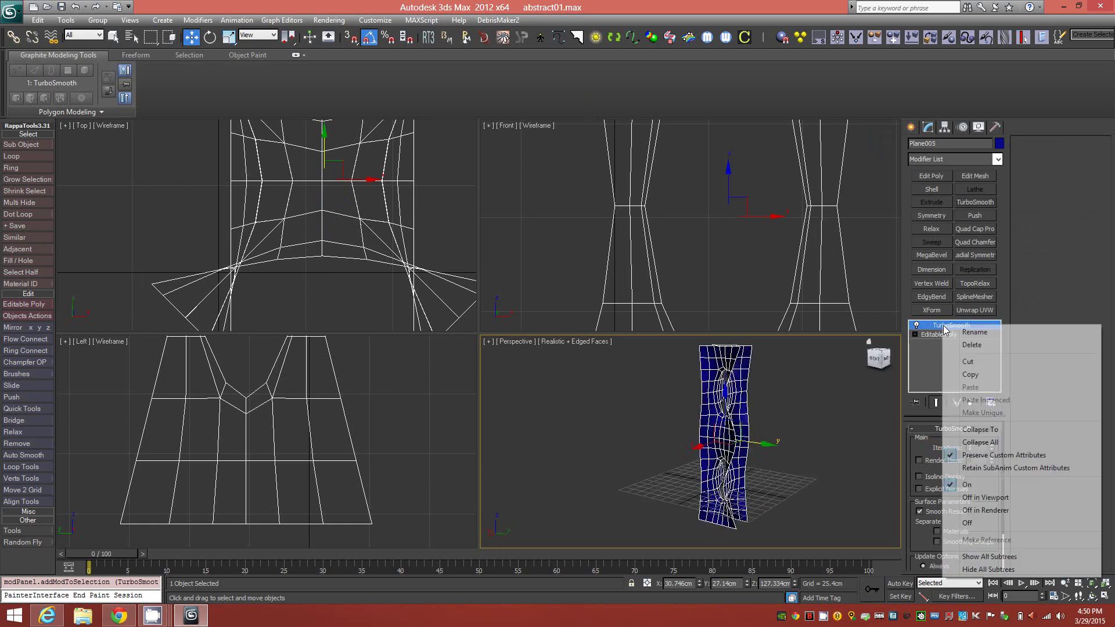
{"action": "left_click", "coordinate": [985, 347]}
{"action": "middle_click_drag", "start_coordinate": [777, 395], "coordinate": [743, 378], "text": "alt"}
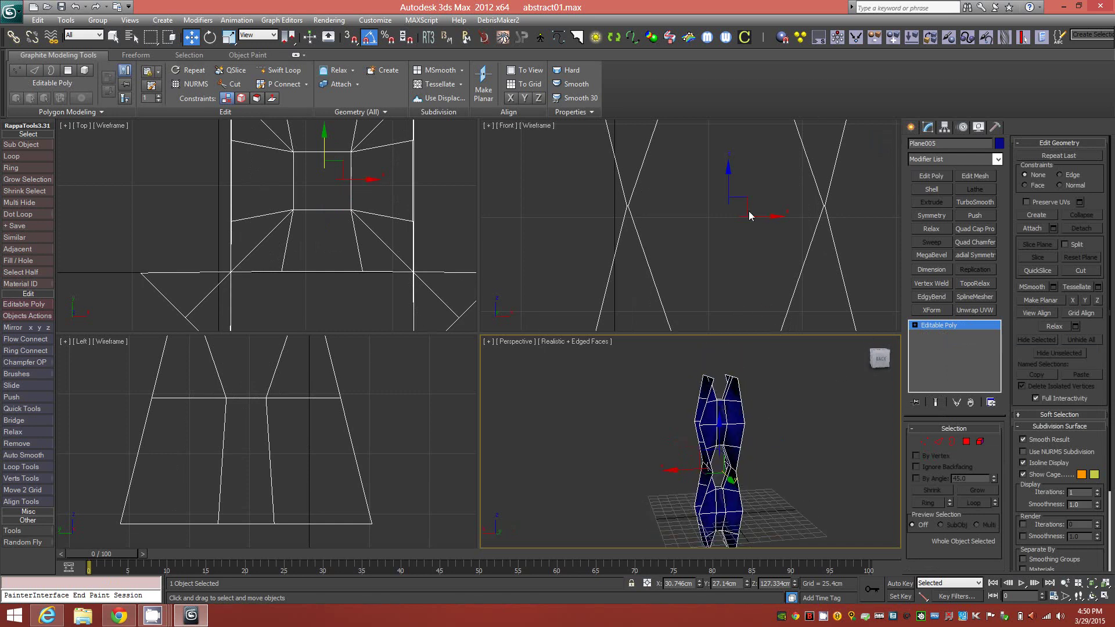
- Raise only the column's pivot to about 339.6 cm in Z, level with the upper tips
{"action": "scroll", "coordinate": [730, 186], "scroll_direction": "down", "scroll_amount": 5}
{"action": "scroll", "coordinate": [725, 254], "scroll_direction": "down", "scroll_amount": 2}
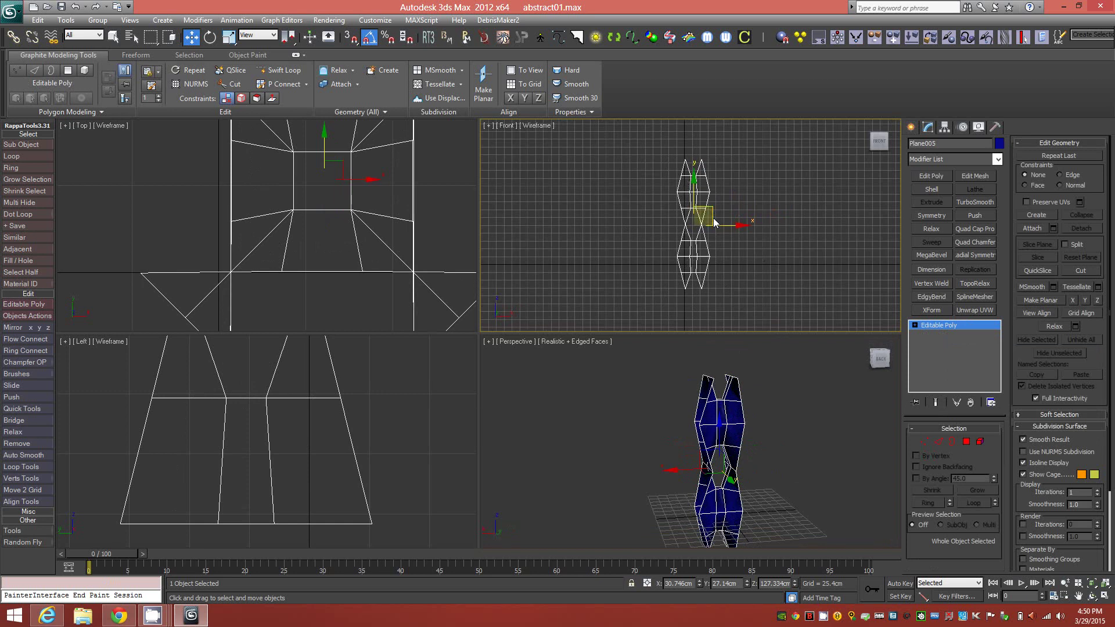
{"action": "middle_click_drag", "start_coordinate": [713, 218], "coordinate": [714, 233]}
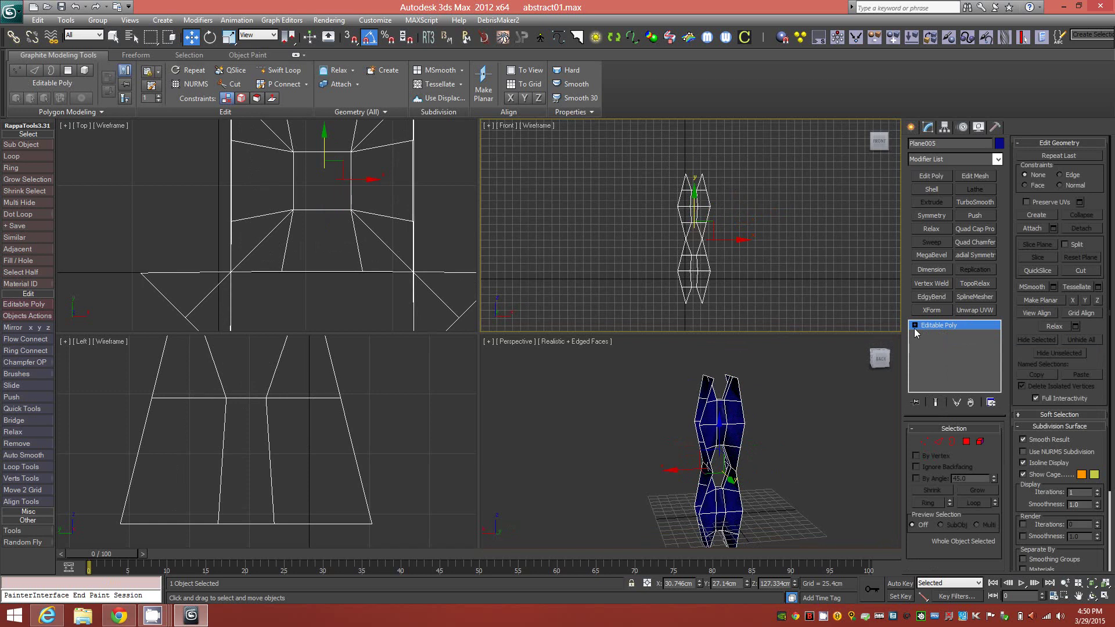
{"action": "left_click", "coordinate": [944, 127]}
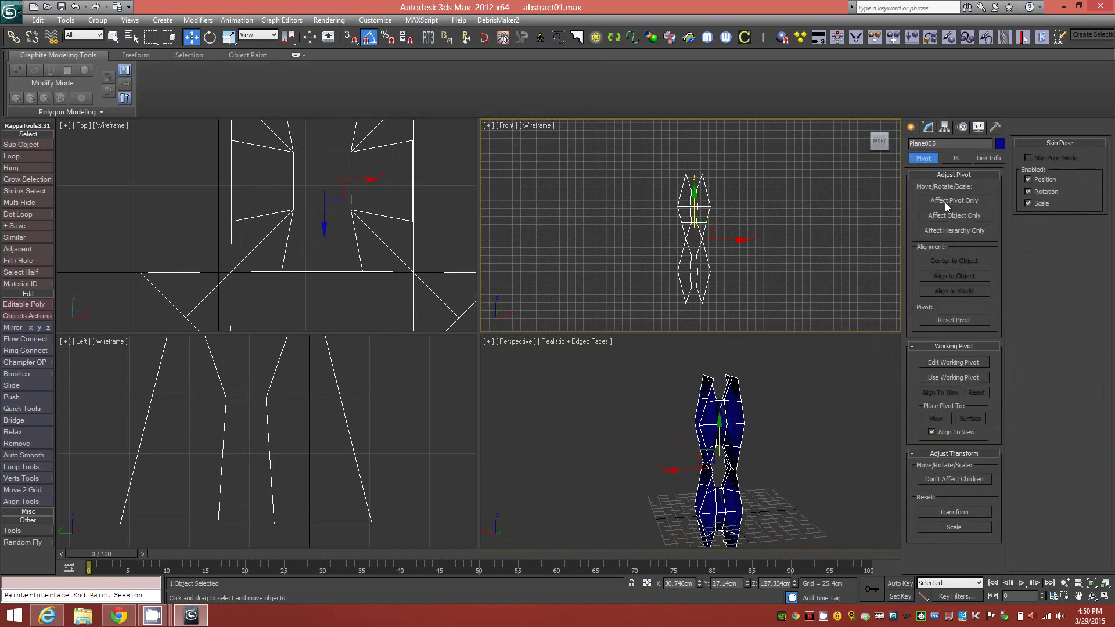
{"action": "left_click", "coordinate": [952, 200]}
{"action": "scroll", "coordinate": [684, 131], "scroll_direction": "up", "scroll_amount": 4}
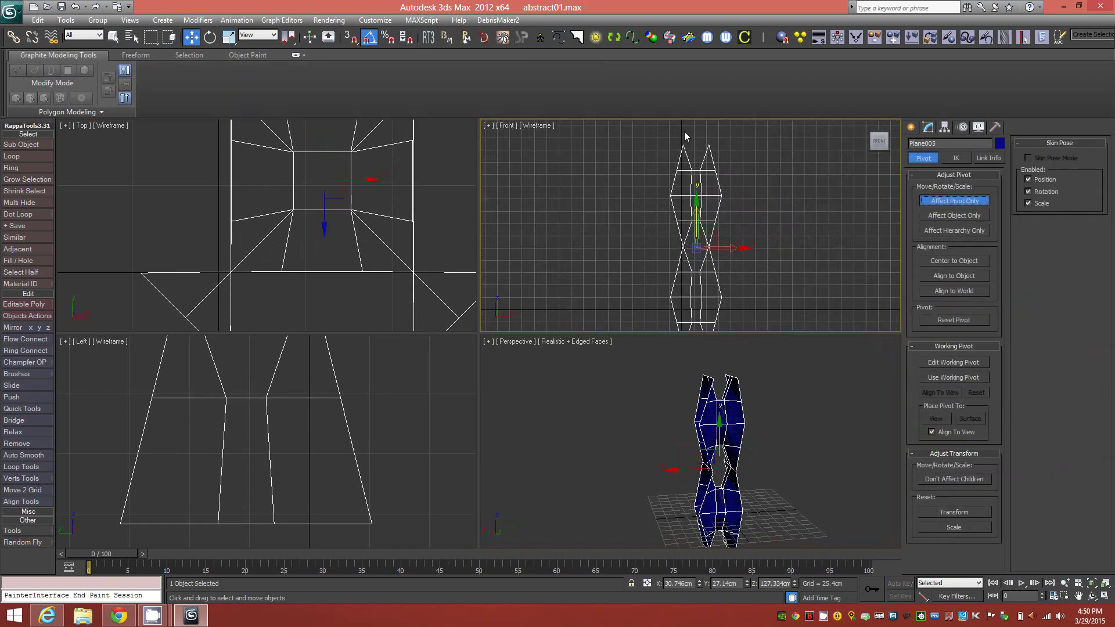
{"action": "left_click_drag", "start_coordinate": [700, 216], "coordinate": [703, 96]}
{"action": "middle_click_drag", "start_coordinate": [702, 166], "coordinate": [705, 203]}
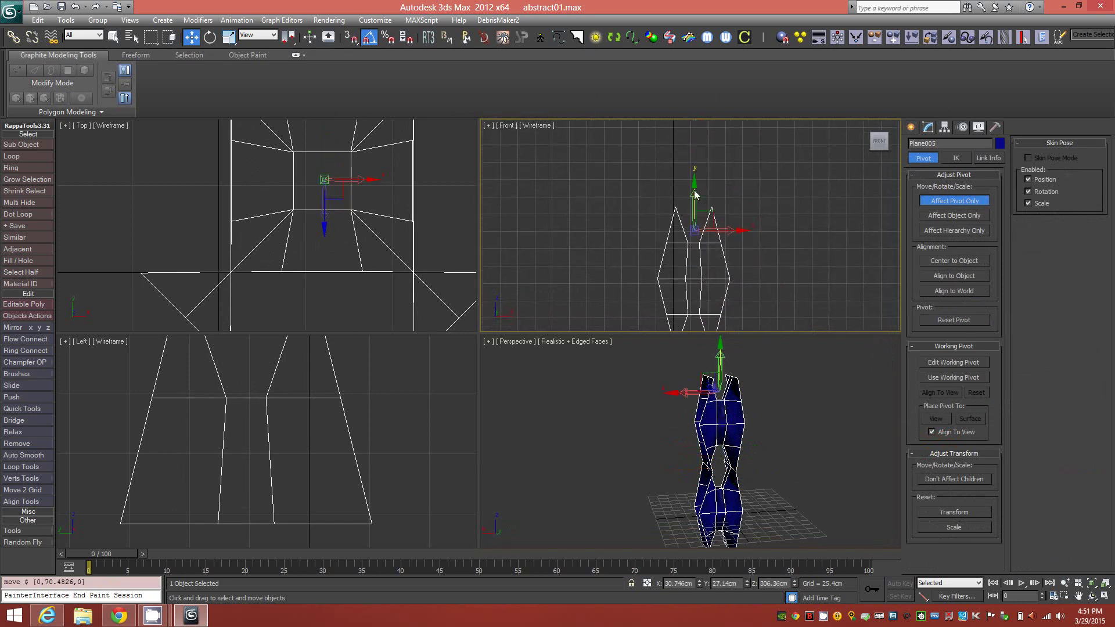
{"action": "left_click_drag", "start_coordinate": [694, 190], "coordinate": [695, 167]}
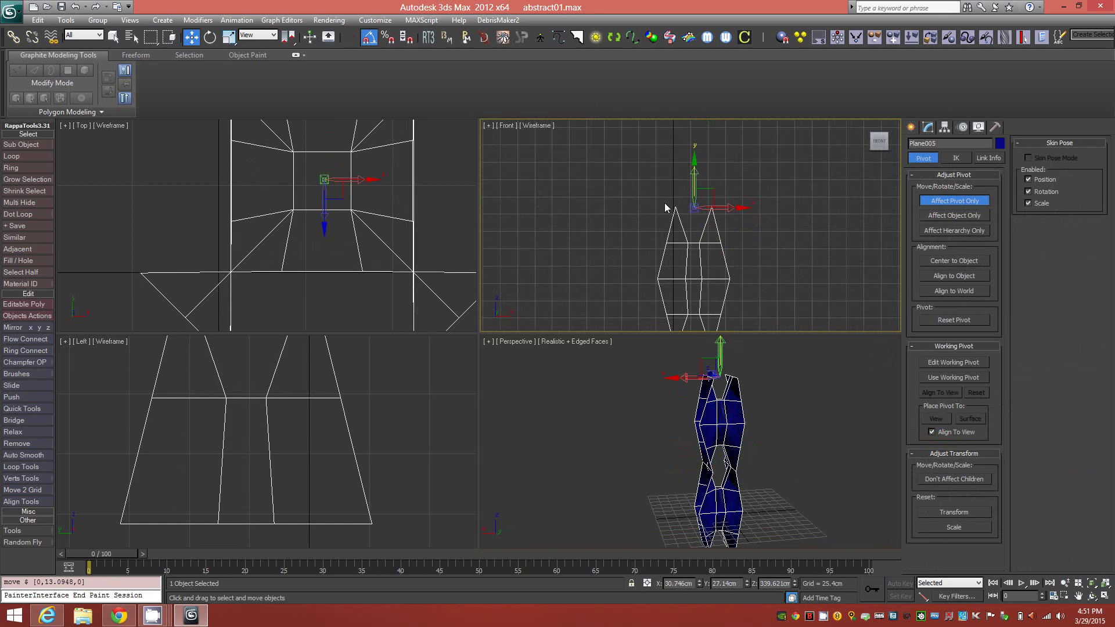
{"action": "left_click", "coordinate": [979, 203]}
- Add a Symmetry modifier and mirror the column upward along the flipped Y axis
{"action": "left_click", "coordinate": [927, 128]}
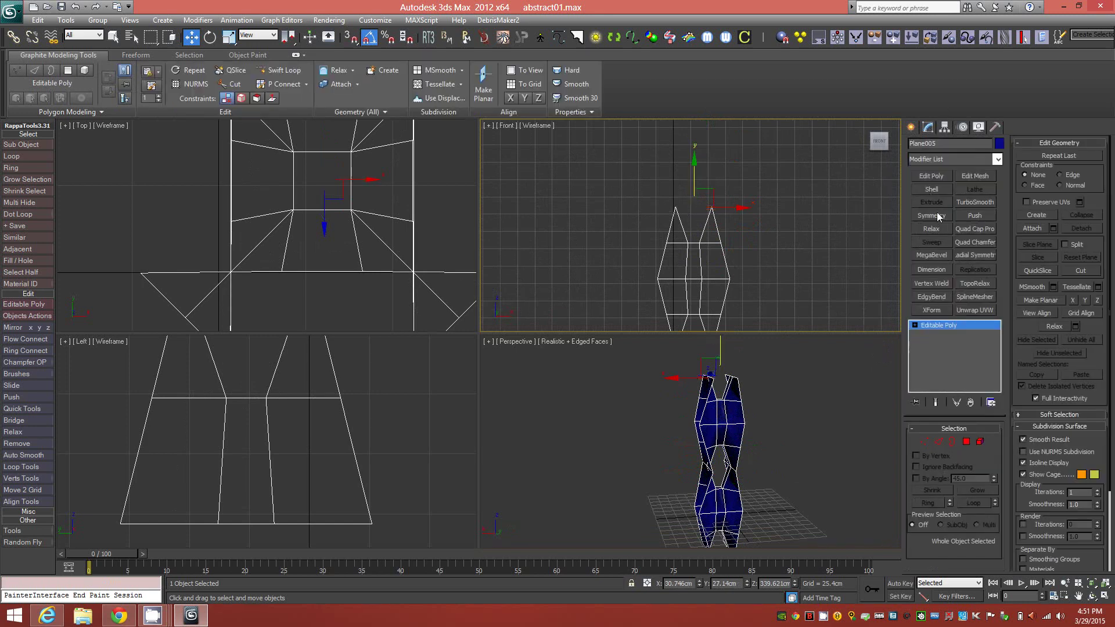
{"action": "left_click", "coordinate": [934, 216]}
{"action": "left_click", "coordinate": [953, 451]}
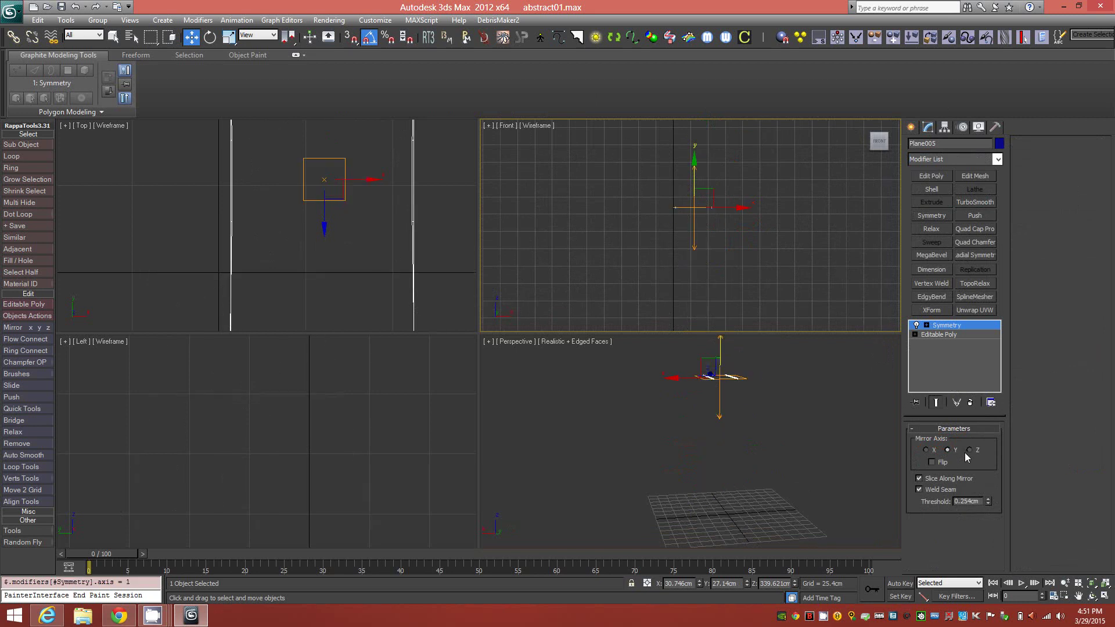
{"action": "left_click", "coordinate": [937, 463]}
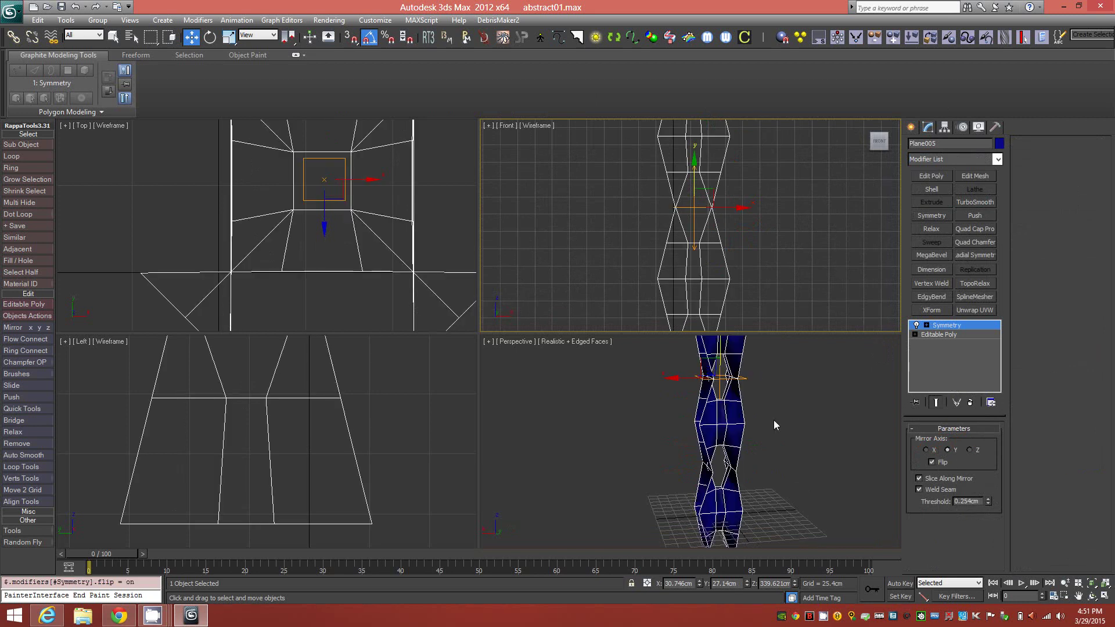
- Nudge the Symmetry's mirror plane up about 0.7 cm so the mirrored halves meet at their tips
{"action": "left_click", "coordinate": [945, 336]}
{"action": "scroll", "coordinate": [675, 208], "scroll_direction": "up", "scroll_amount": 6}
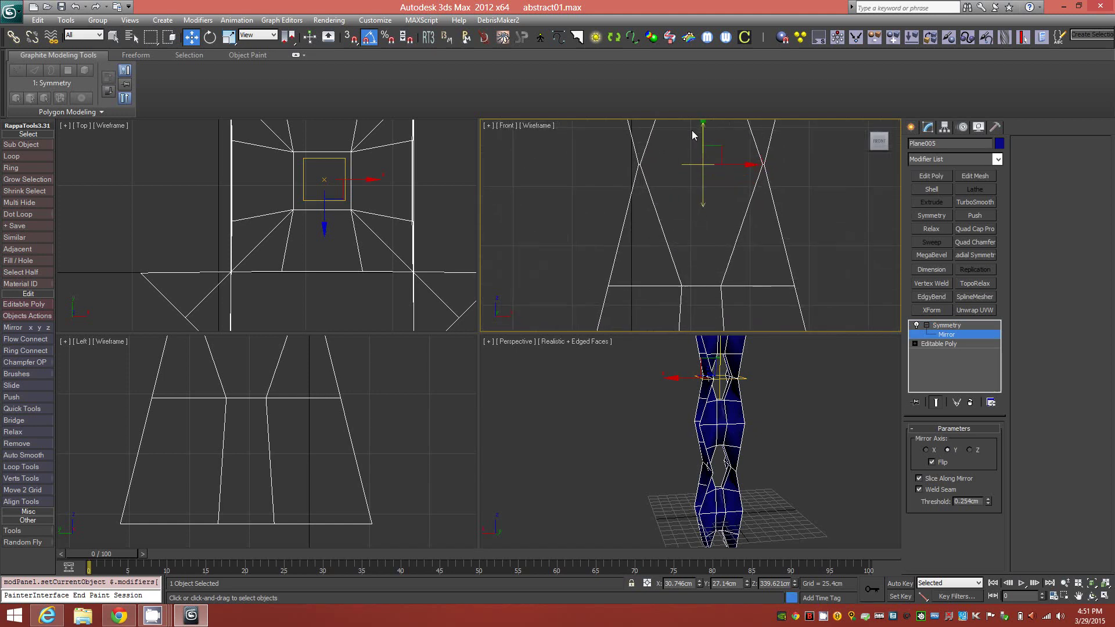
{"action": "scroll", "coordinate": [678, 204], "scroll_direction": "up", "scroll_amount": 1}
{"action": "left_click_drag", "start_coordinate": [722, 198], "coordinate": [723, 195]}
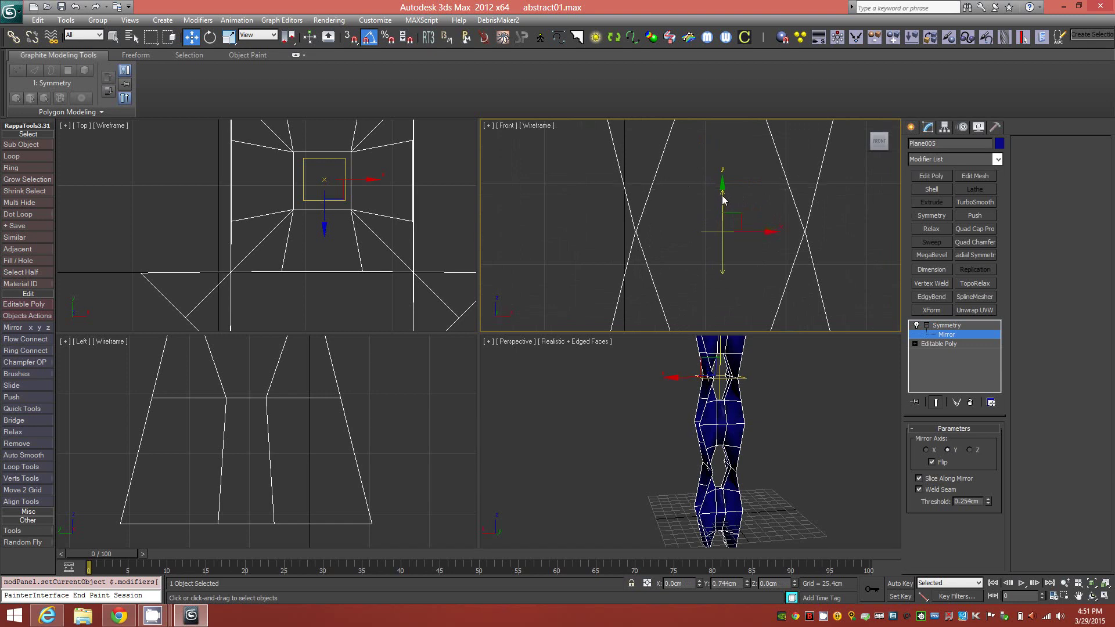
- Collapse the mirrored column's whole modifier stack into an editable poly
{"action": "right_click", "coordinate": [953, 326]}
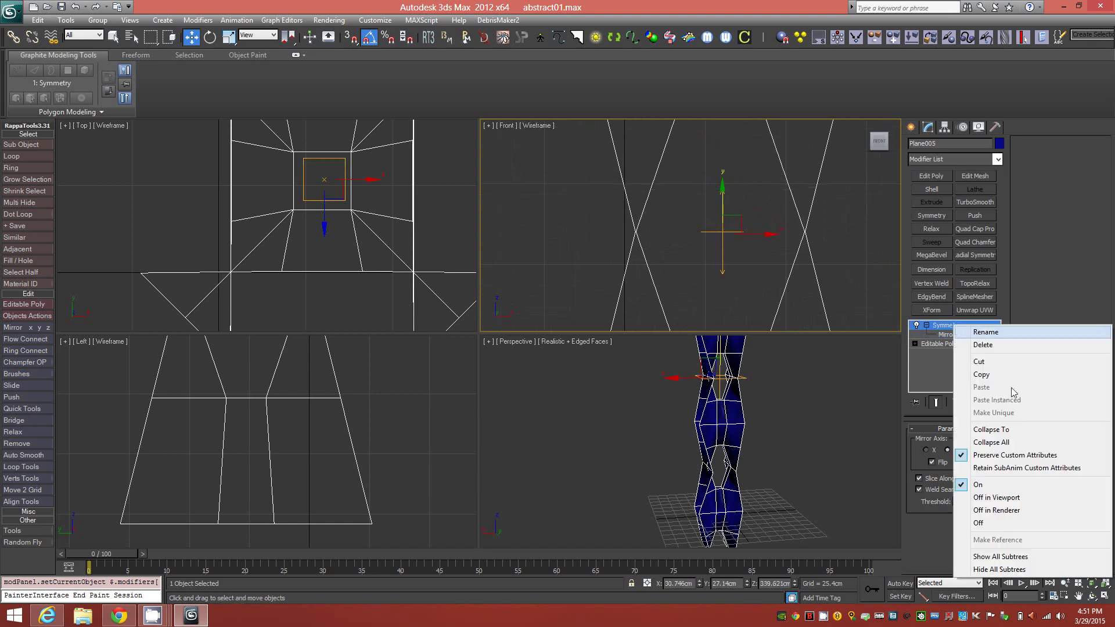
{"action": "left_click", "coordinate": [1017, 449]}
{"action": "middle_click_drag", "start_coordinate": [754, 403], "coordinate": [755, 457]}
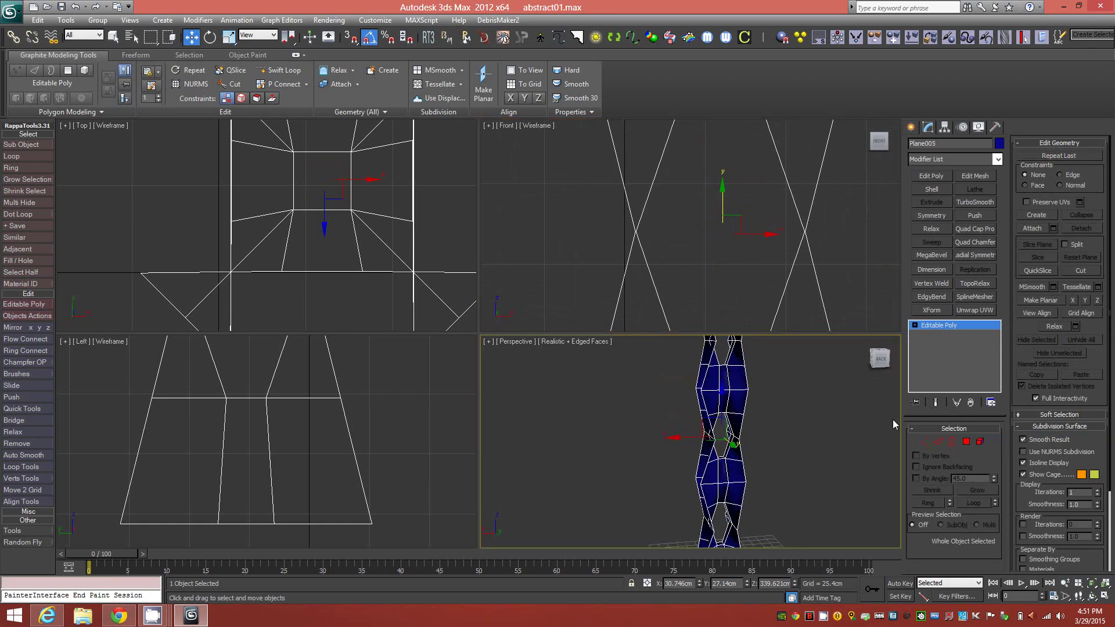
- Check the column's vertices, add a TurboSmooth modifier, and inspect the smoothed column from the side
{"action": "left_click", "coordinate": [932, 441]}
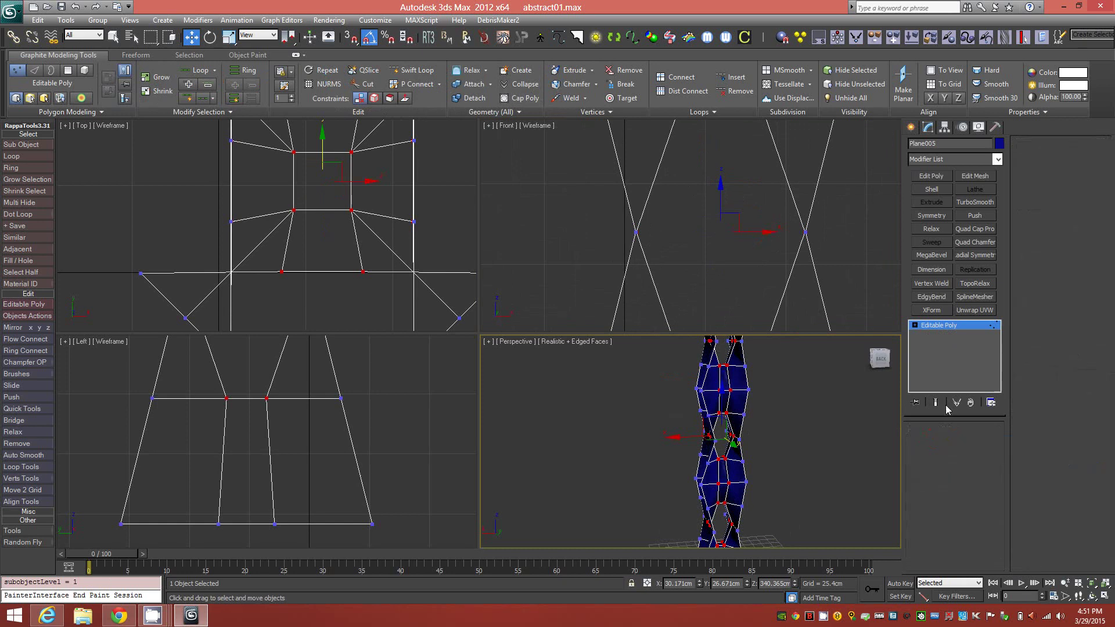
{"action": "left_click", "coordinate": [929, 443]}
{"action": "left_click", "coordinate": [977, 203]}
{"action": "middle_click_drag", "start_coordinate": [757, 439], "coordinate": [709, 580], "text": "alt"}
{"action": "mouse_move", "coordinate": [753, 492]}
{"action": "middle_mouse_down", "text": "alt"}
{"action": "mouse_move", "coordinate": [671, 480]}
{"action": "mouse_move", "coordinate": [755, 469]}
{"action": "mouse_move", "coordinate": [658, 468]}
{"action": "mouse_move", "coordinate": [726, 469]}
{"action": "mouse_move", "coordinate": [711, 471]}
{"action": "middle_mouse_up", "text": "alt"}
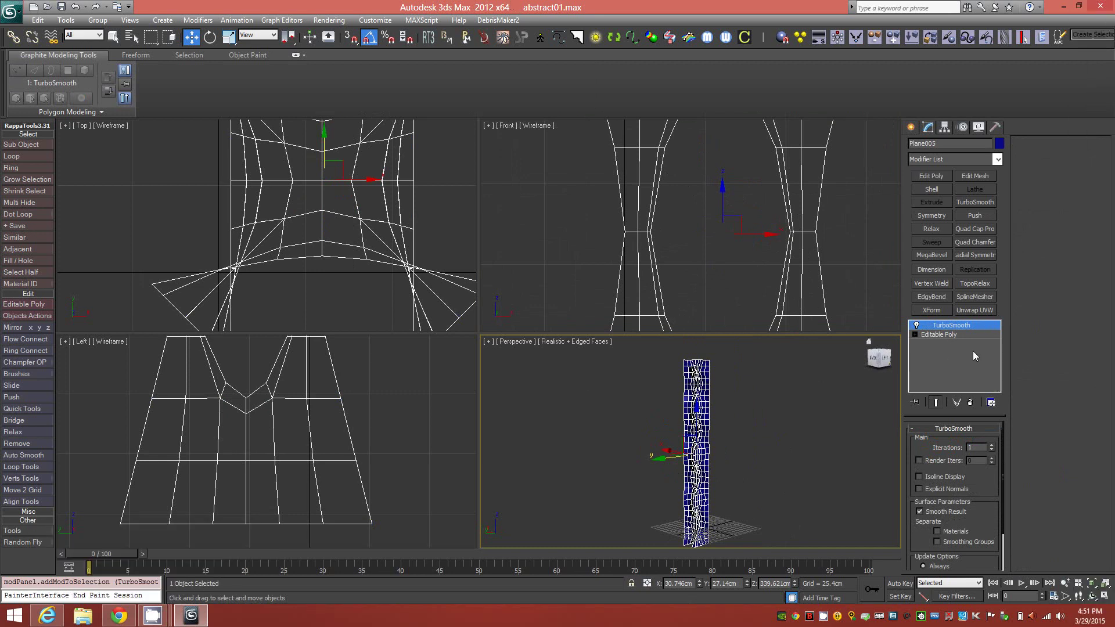
- Insert a Twist modifier between the Editable Poly base and TurboSmooth
{"action": "left_click", "coordinate": [956, 333]}
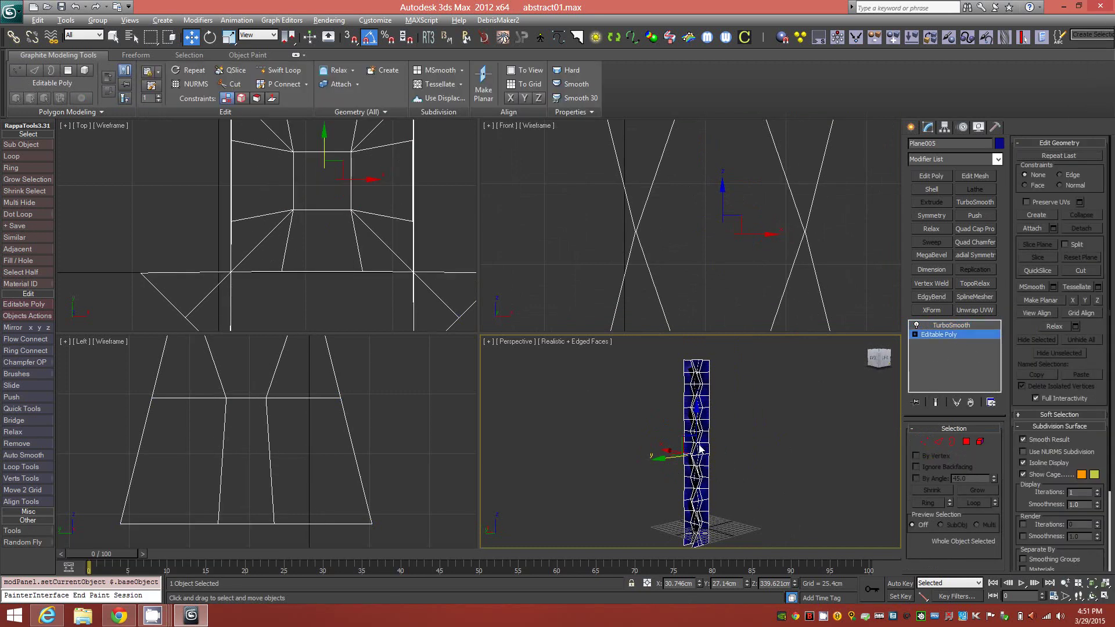
{"action": "scroll", "coordinate": [721, 391], "scroll_direction": "up", "scroll_amount": 3}
{"action": "middle_click_drag", "start_coordinate": [704, 423], "coordinate": [737, 462]}
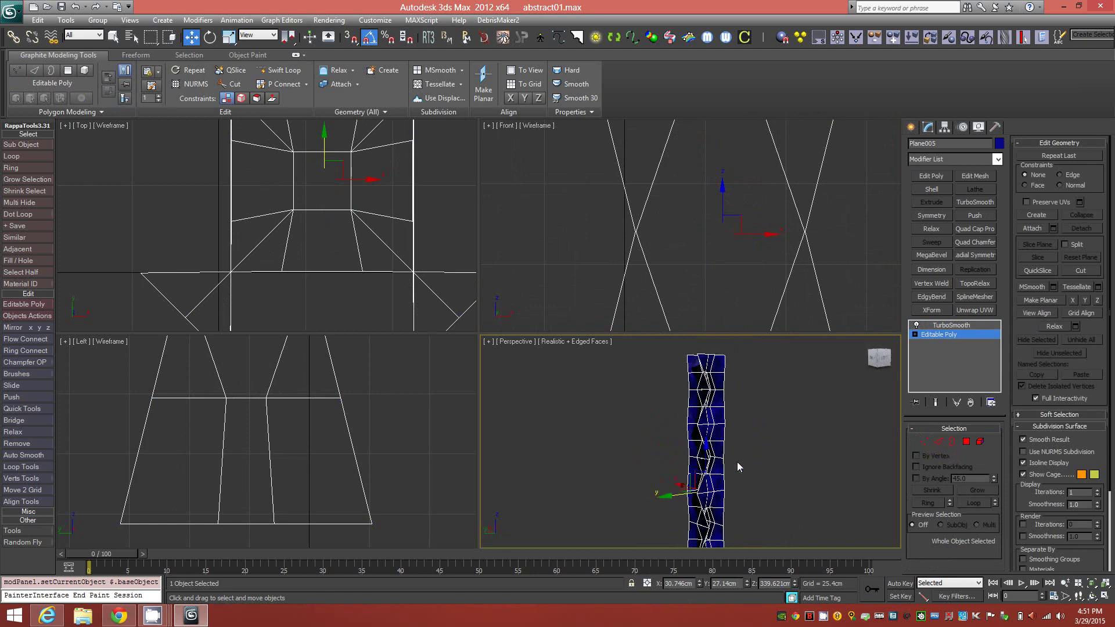
{"action": "left_click", "coordinate": [997, 160]}
{"action": "left_click_drag", "start_coordinate": [996, 214], "coordinate": [1000, 525]}
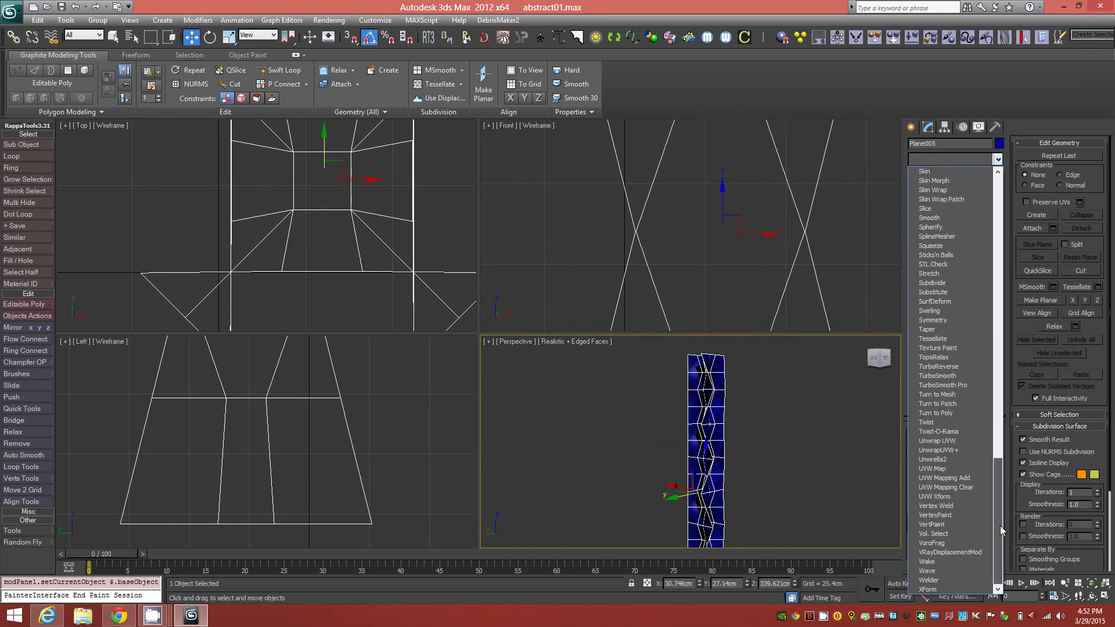
{"action": "left_click", "coordinate": [940, 422]}
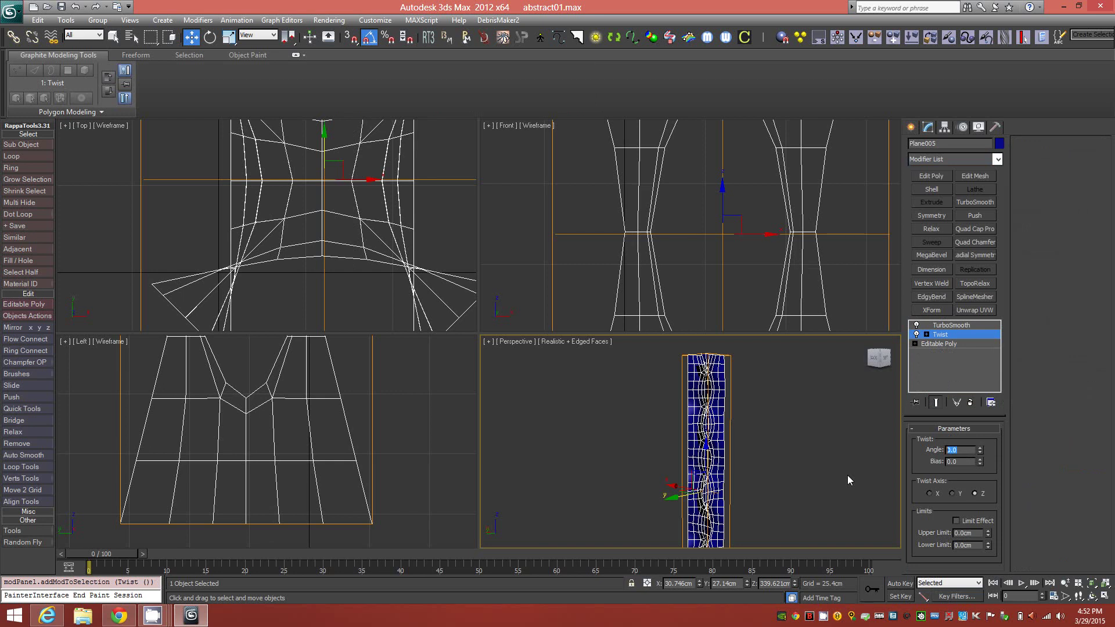
- Center the pivot to the column object
{"action": "left_click", "coordinate": [944, 127]}
{"action": "left_click", "coordinate": [964, 200]}
{"action": "left_click", "coordinate": [960, 261]}
{"action": "left_click", "coordinate": [970, 201]}
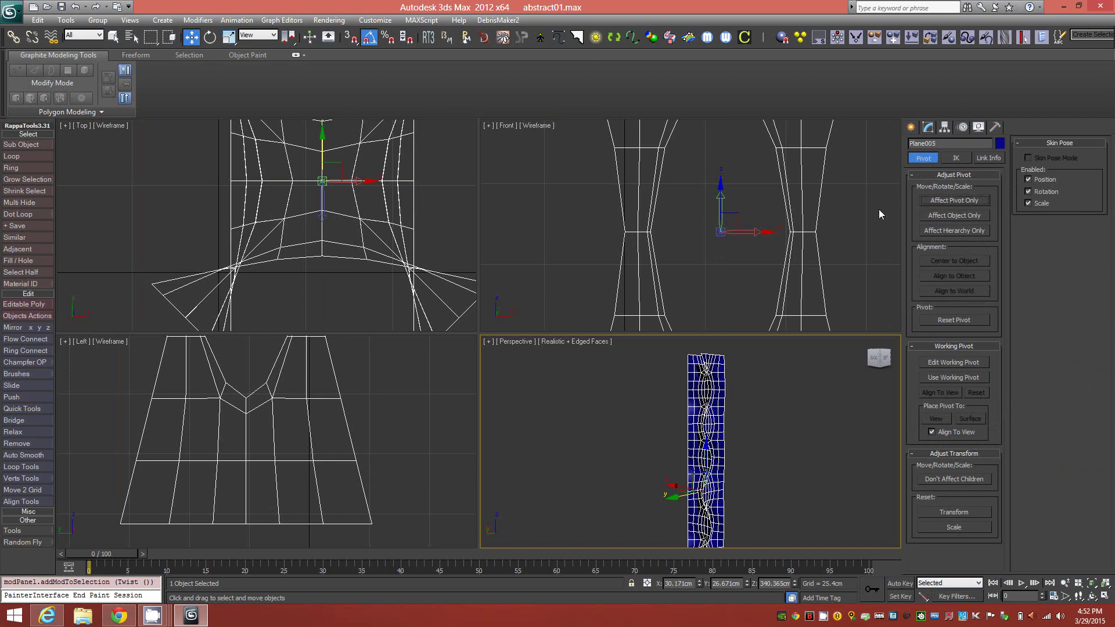
{"action": "left_click", "coordinate": [930, 128]}
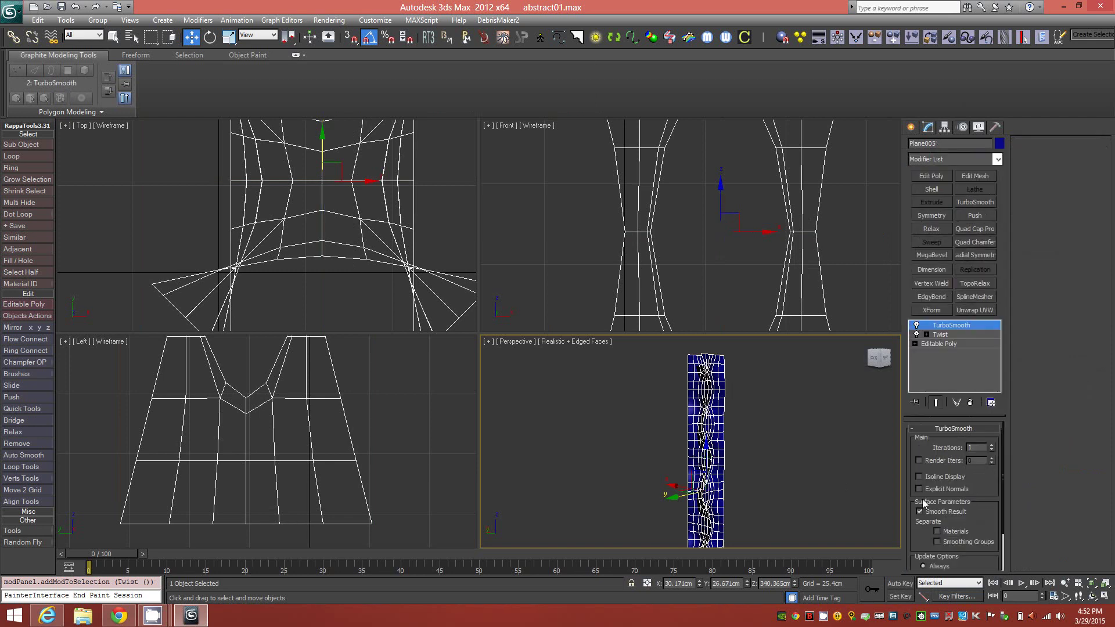
- Set the Twist angle to 360 and its axis to Y so the column twists along its height
{"action": "left_click", "coordinate": [956, 334]}
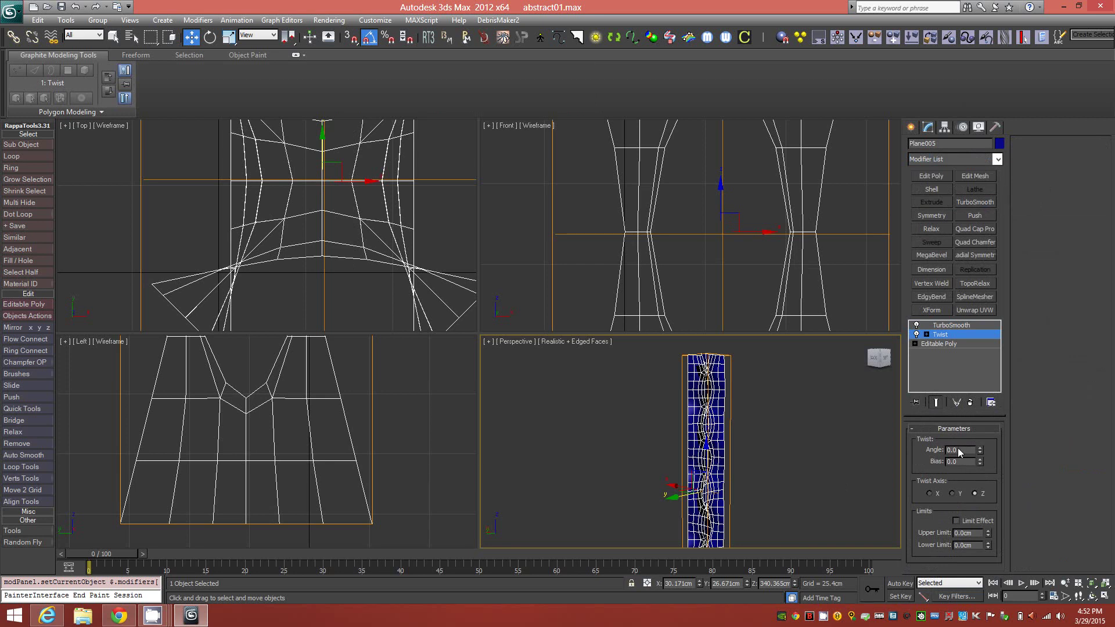
{"action": "type", "text": "360"}
{"action": "key", "text": "Tab"}
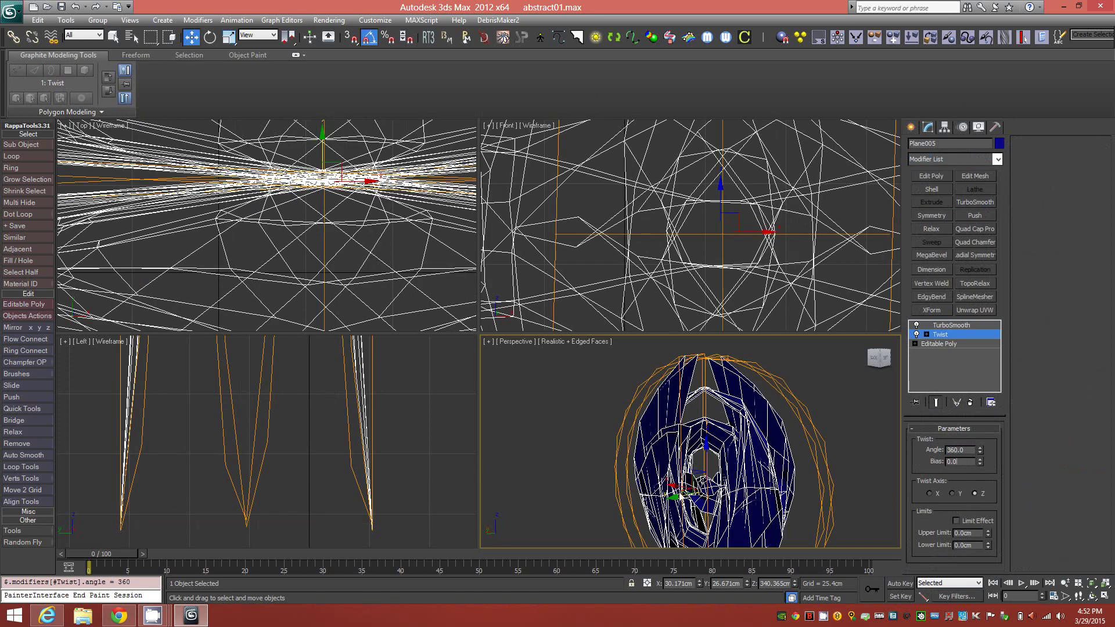
{"action": "key", "text": "alt"}
{"action": "left_click", "coordinate": [953, 493]}
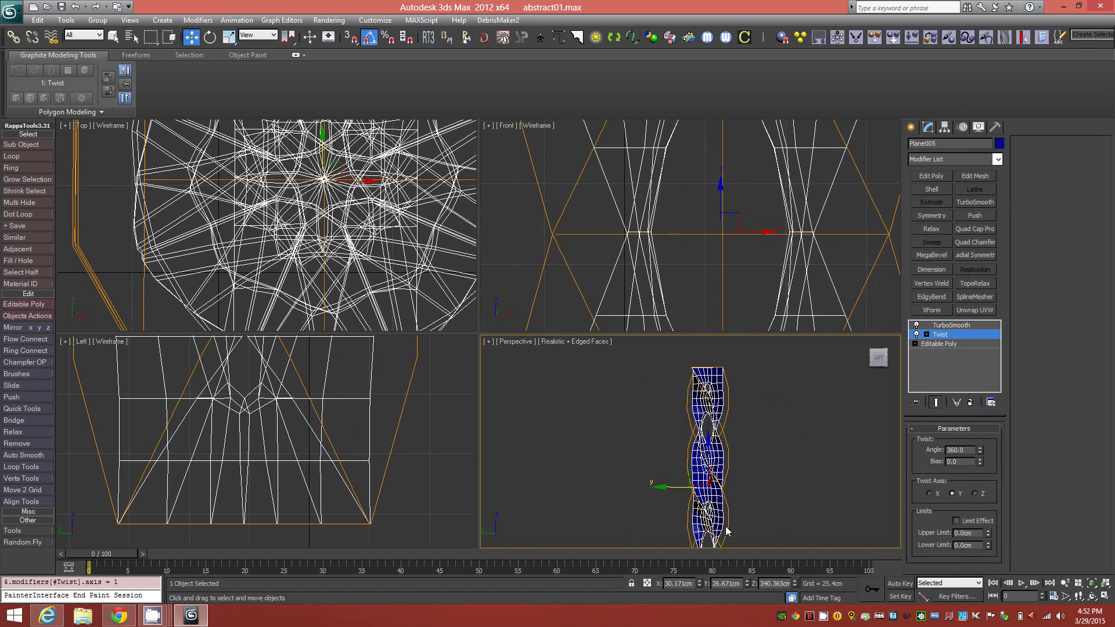
{"action": "middle_click_drag", "start_coordinate": [733, 535], "coordinate": [750, 503]}
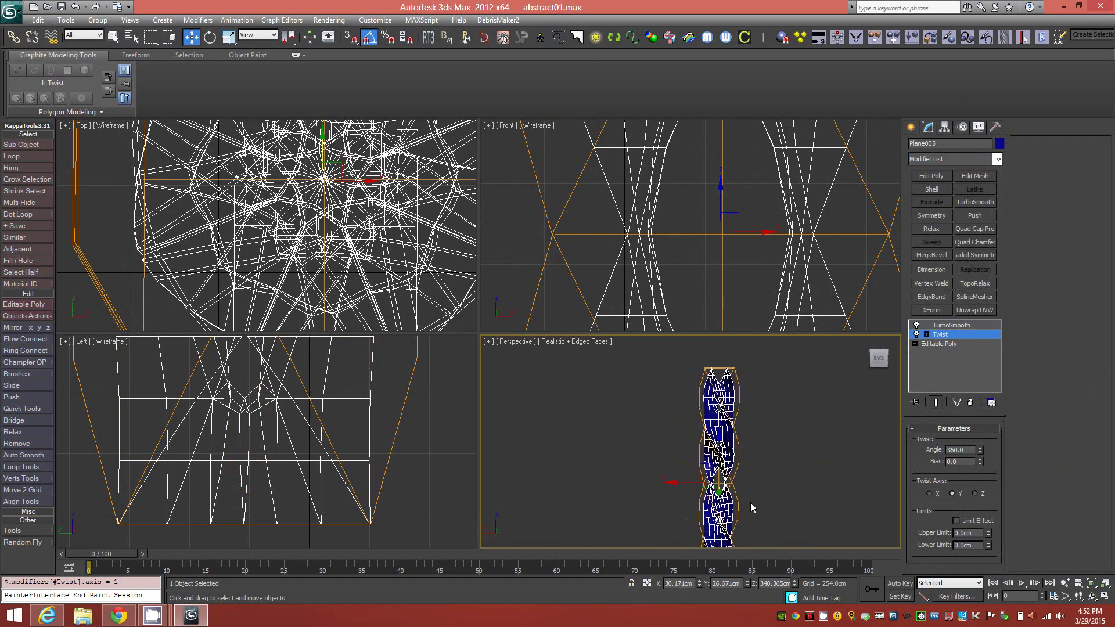
- Add a Bend modifier above Twist with the Y axis and a 360 angle to close the column into a ring
{"action": "left_click", "coordinate": [998, 159]}
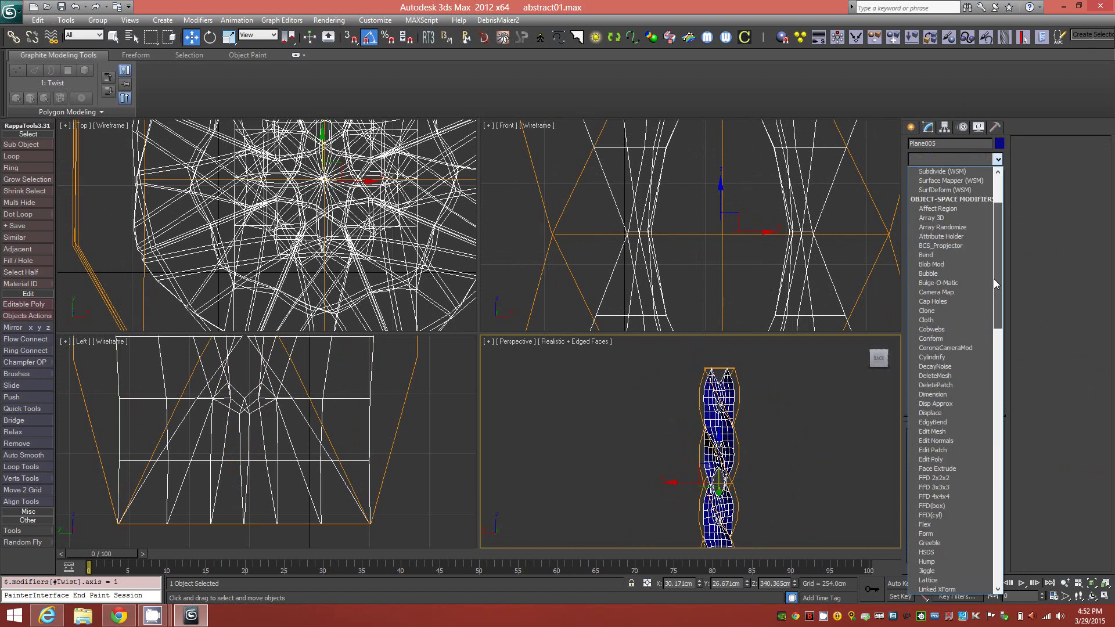
{"action": "left_click", "coordinate": [941, 256]}
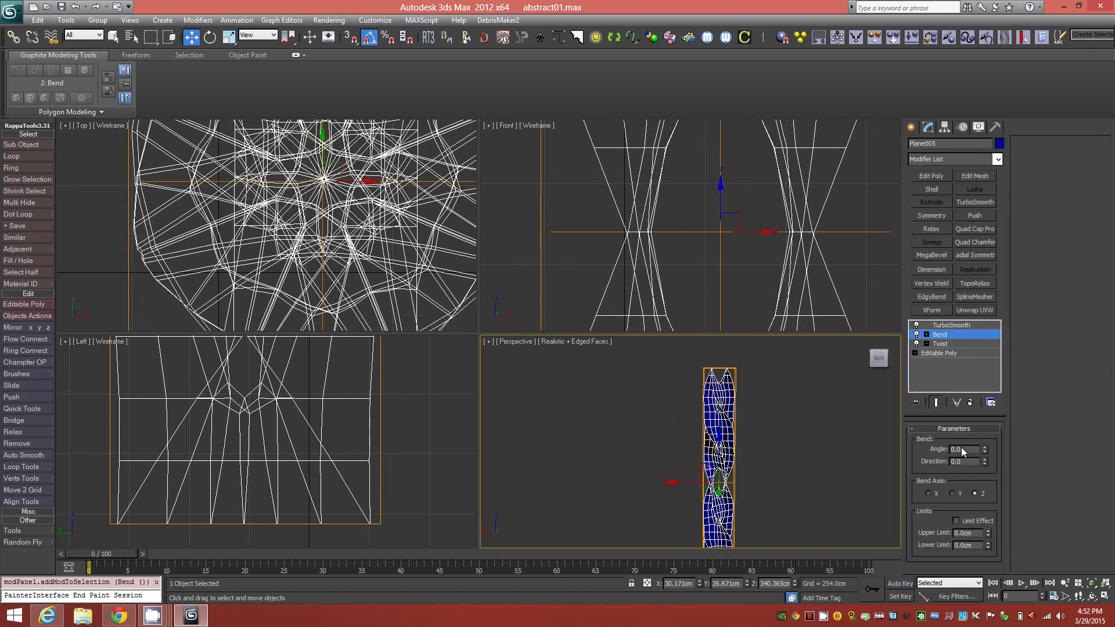
{"action": "left_click", "coordinate": [952, 494]}
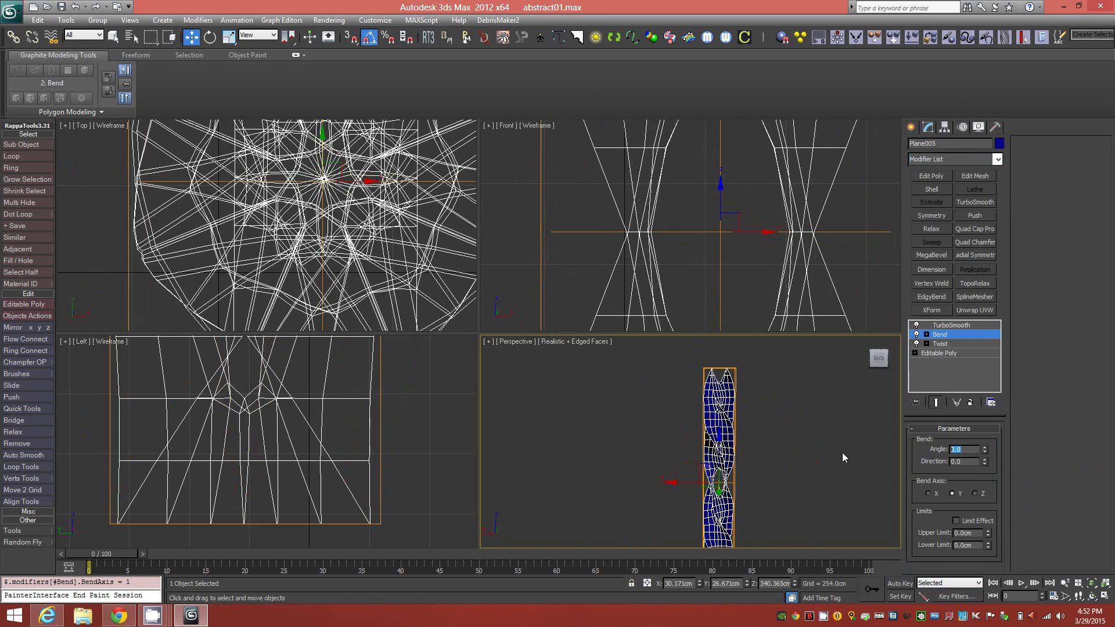
{"action": "type", "text": "360"}
{"action": "key", "text": "Tab"}
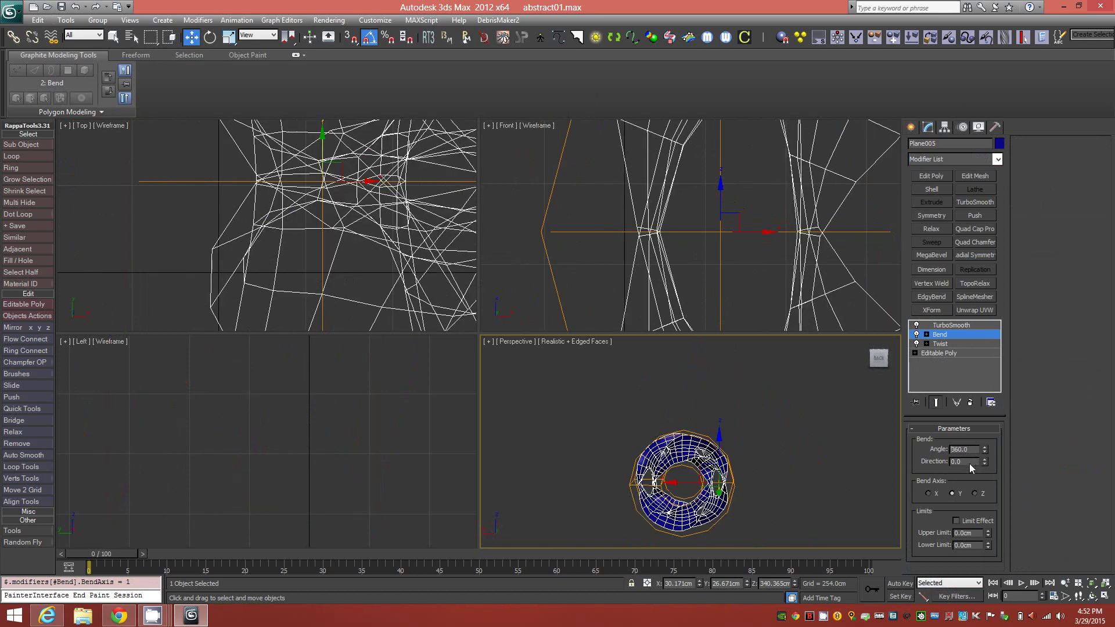
- Reduce the Bend angle to 359 to open a small gap at the ring's seam
{"action": "scroll", "coordinate": [753, 415], "scroll_direction": "up", "scroll_amount": 6}
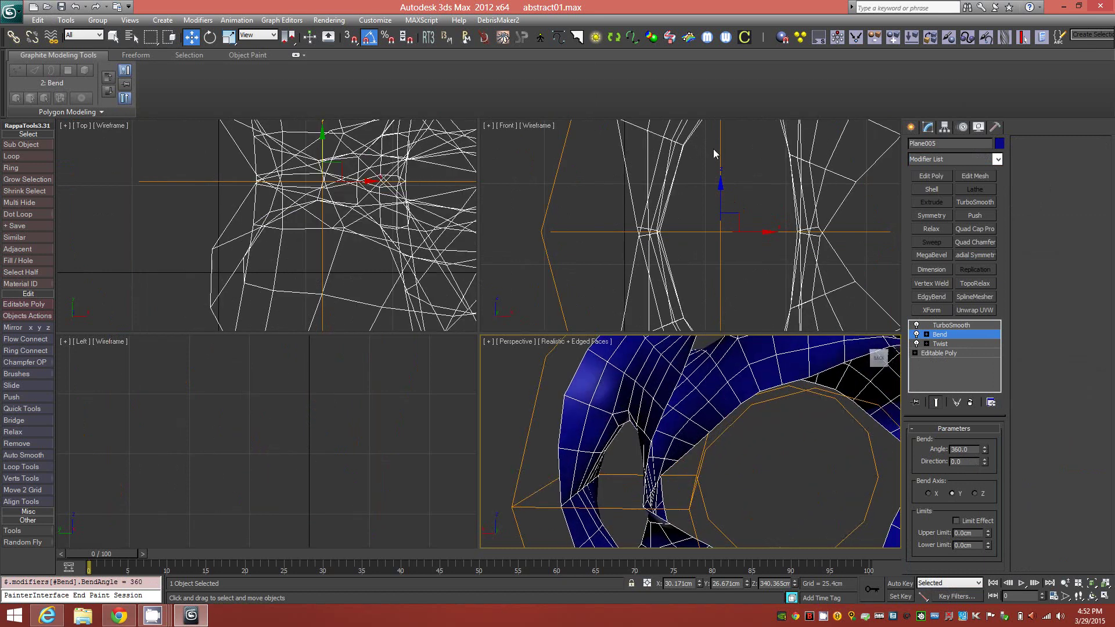
{"action": "scroll", "coordinate": [754, 418], "scroll_direction": "down", "scroll_amount": 2}
{"action": "middle_click_drag", "start_coordinate": [753, 418], "coordinate": [715, 426], "text": "alt"}
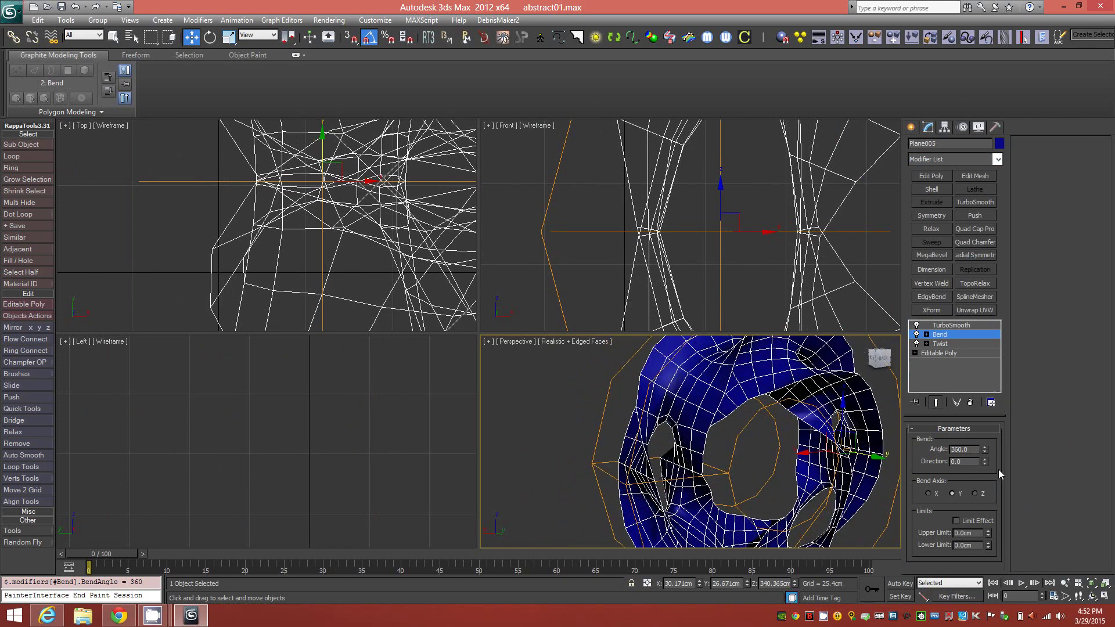
{"action": "left_click", "coordinate": [985, 453]}
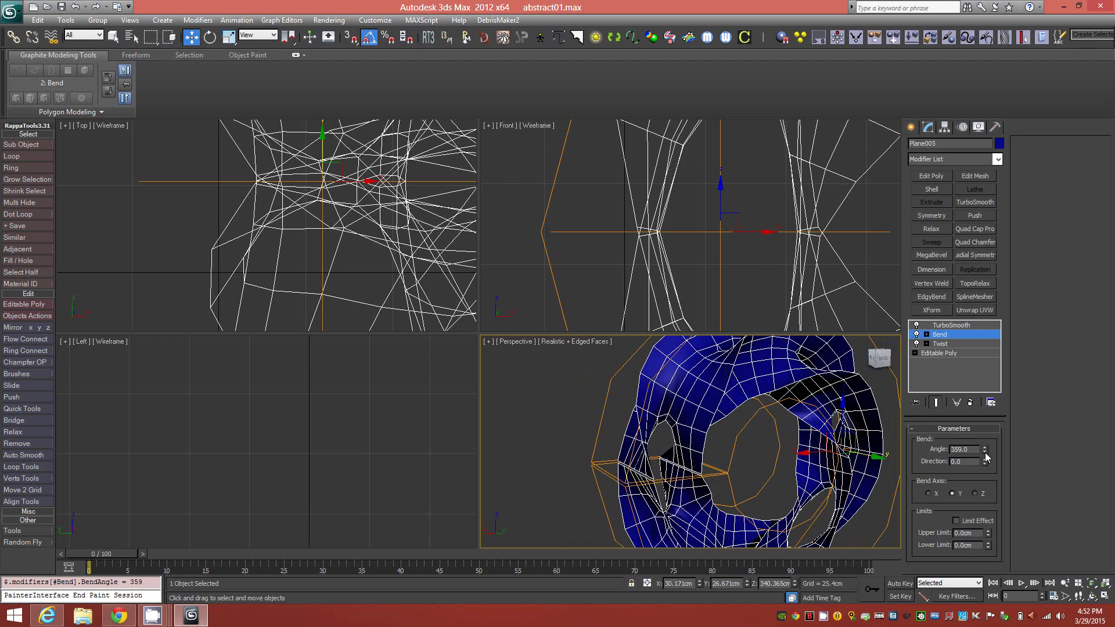
- Turn off the end-result display above Bend and examine the gap where the ring's two ends meet
{"action": "scroll", "coordinate": [655, 414], "scroll_direction": "up", "scroll_amount": 2}
{"action": "scroll", "coordinate": [662, 382], "scroll_direction": "up", "scroll_amount": 3}
{"action": "middle_click_drag", "start_coordinate": [662, 382], "coordinate": [731, 461], "text": "alt"}
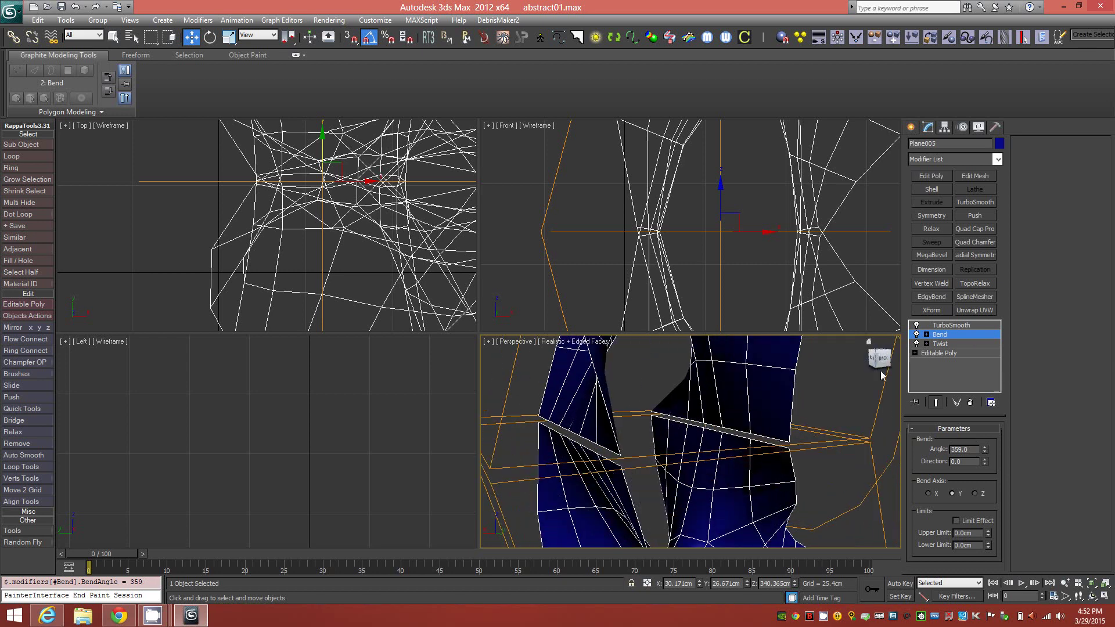
{"action": "key", "text": "ctrl+e"}
{"action": "scroll", "coordinate": [733, 433], "scroll_direction": "up", "scroll_amount": 5}
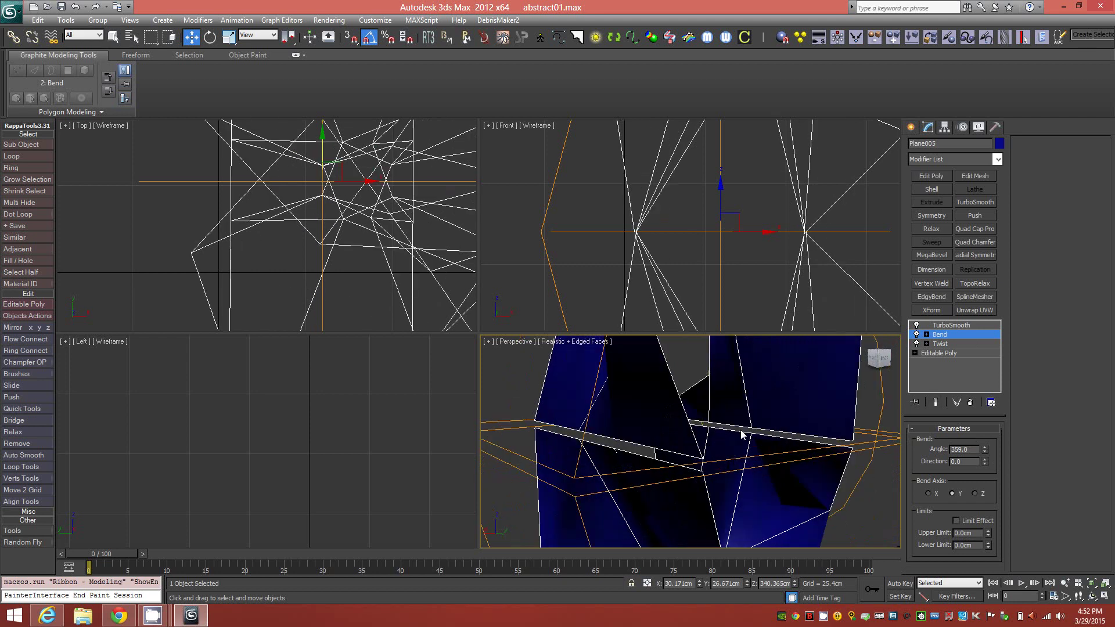
{"action": "middle_click_drag", "start_coordinate": [800, 445], "coordinate": [786, 443], "text": "alt"}
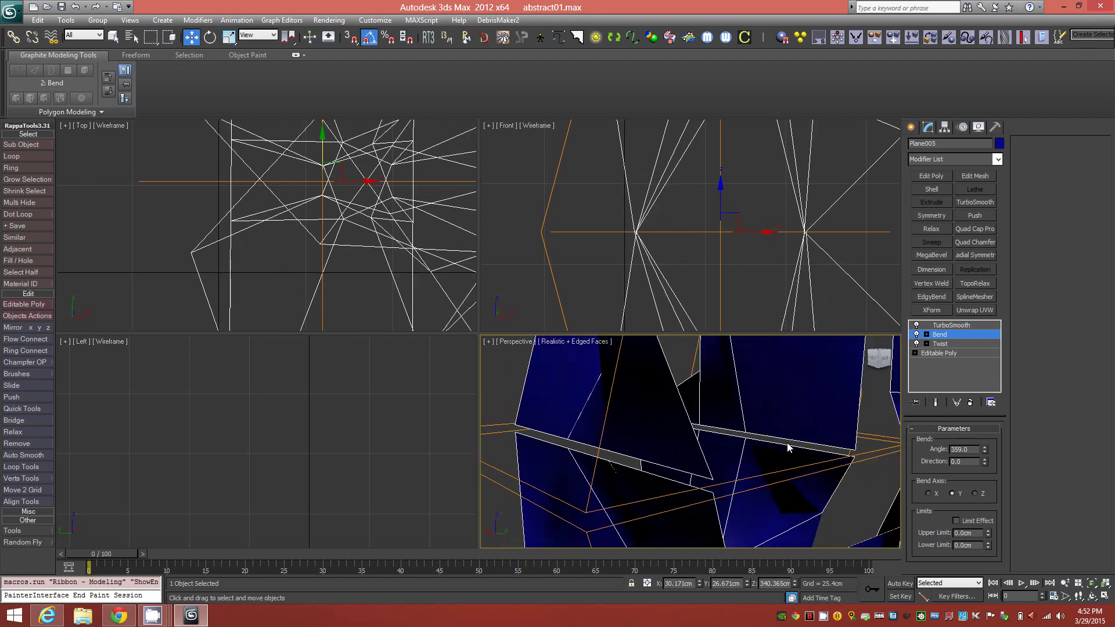
- Add an Edit Poly modifier between Bend and TurboSmooth and work at its Edge level
{"action": "left_click", "coordinate": [93, 113]}
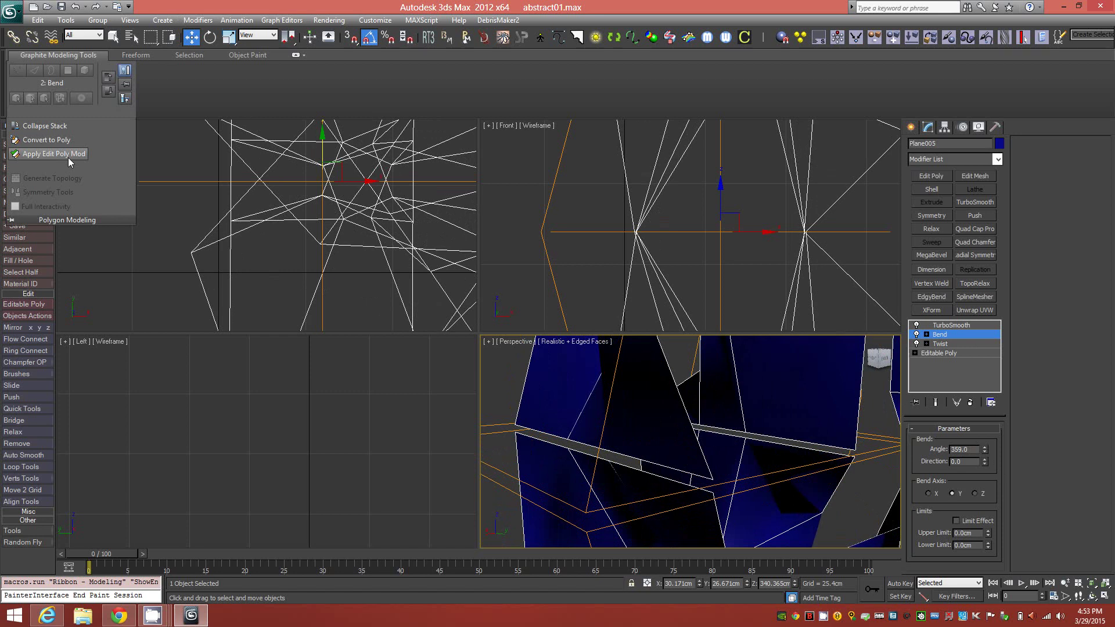
{"action": "left_click", "coordinate": [70, 154]}
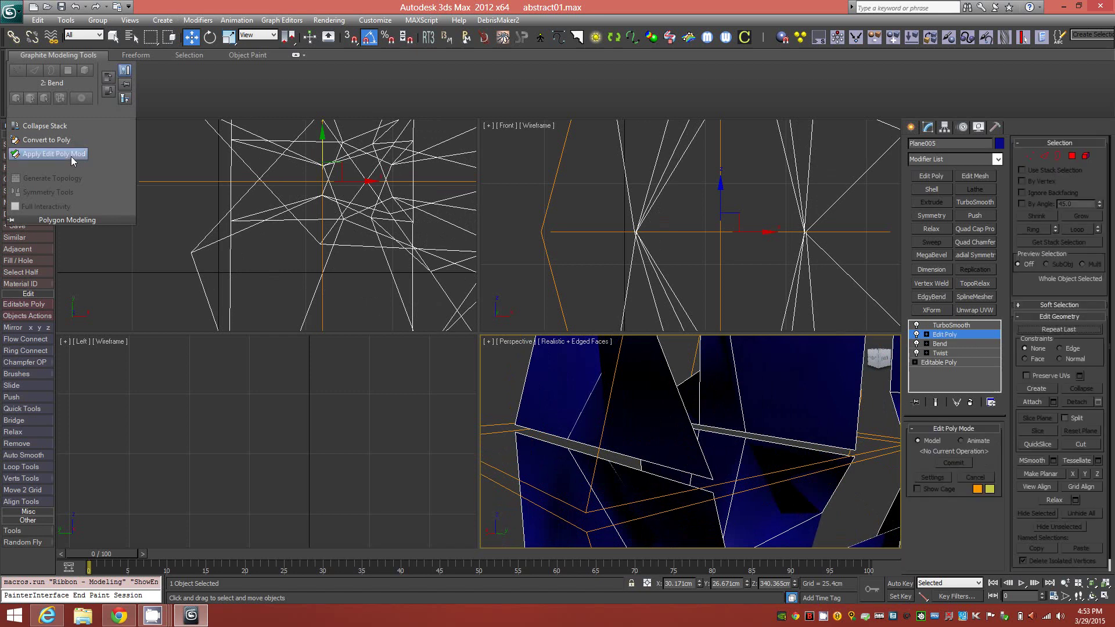
{"action": "left_click", "coordinate": [1045, 157]}
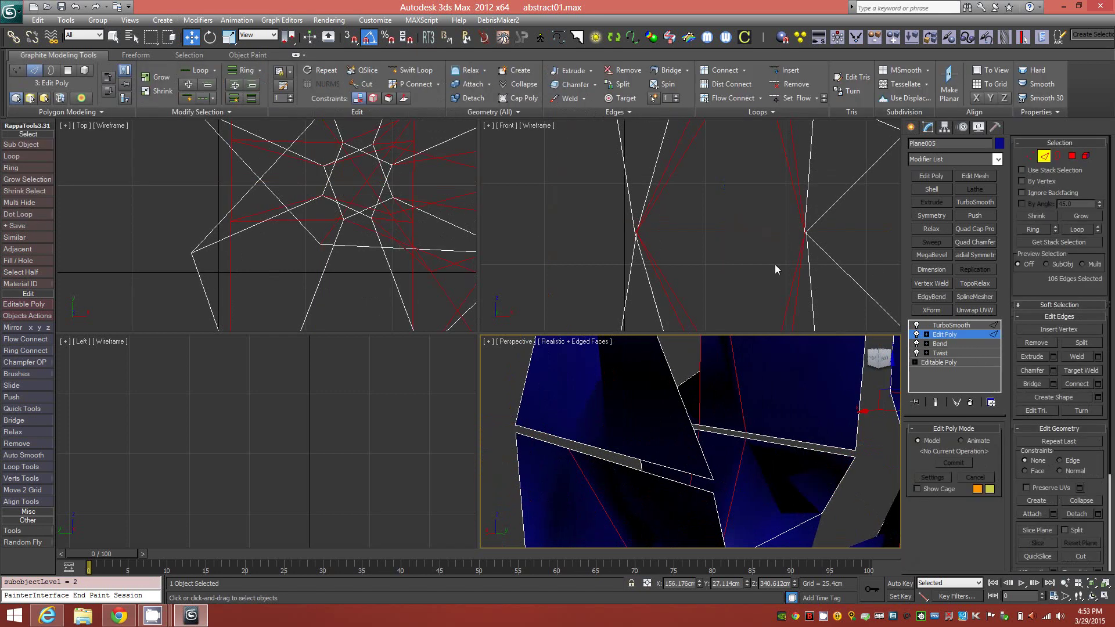
- Select the open edge loops on both sides of the seam gap and switch to their vertices
{"action": "left_click", "coordinate": [651, 476]}
{"action": "left_click", "coordinate": [831, 455]}
{"action": "left_click", "coordinate": [667, 480], "text": "ctrl"}
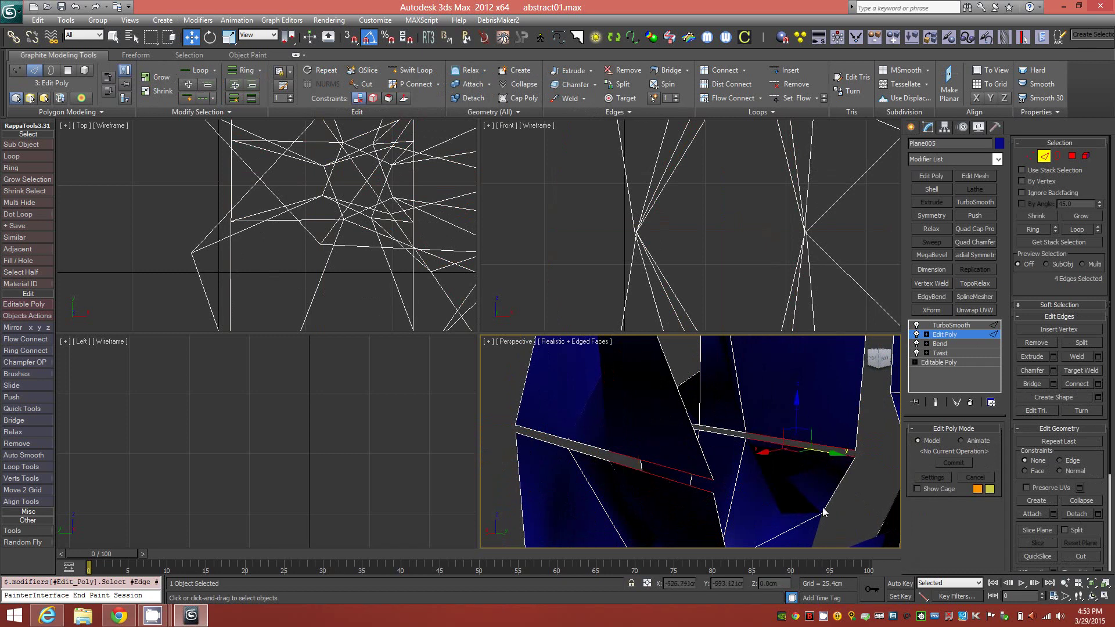
{"action": "key", "text": "alt+l"}
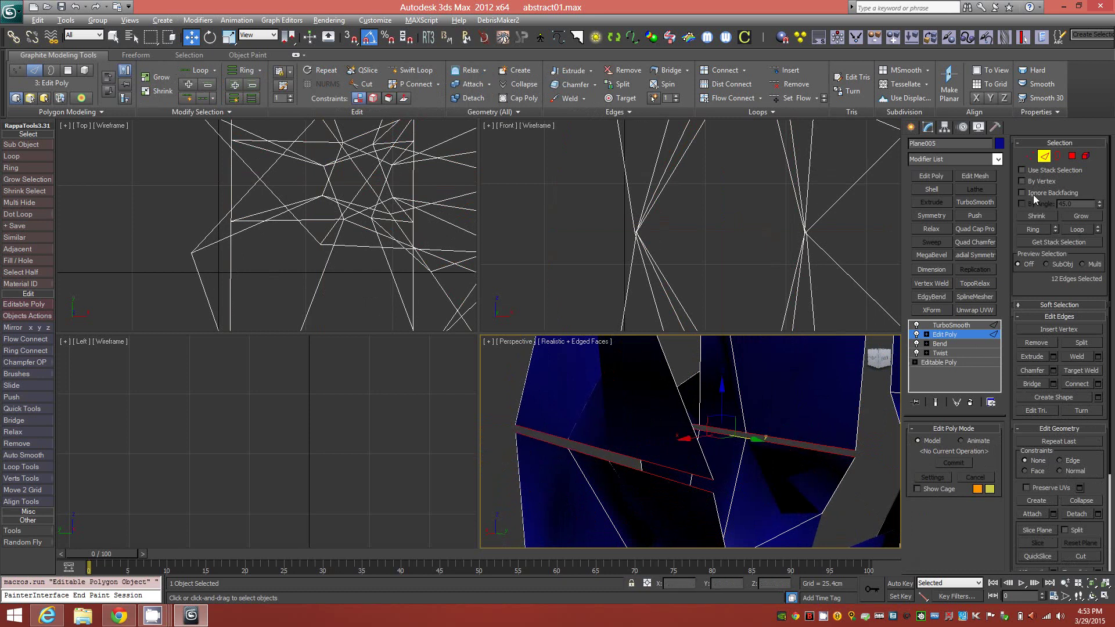
{"action": "left_click", "coordinate": [1031, 158]}
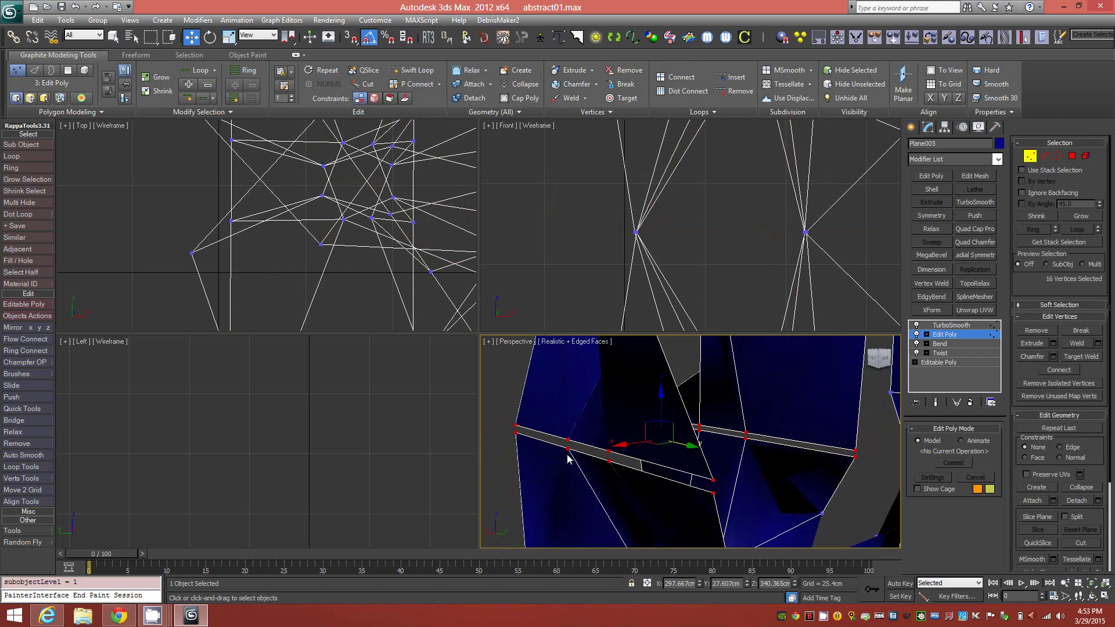
- Set the Bend angle to 360 to close the gap at the ring's seam
{"action": "left_click", "coordinate": [946, 344]}
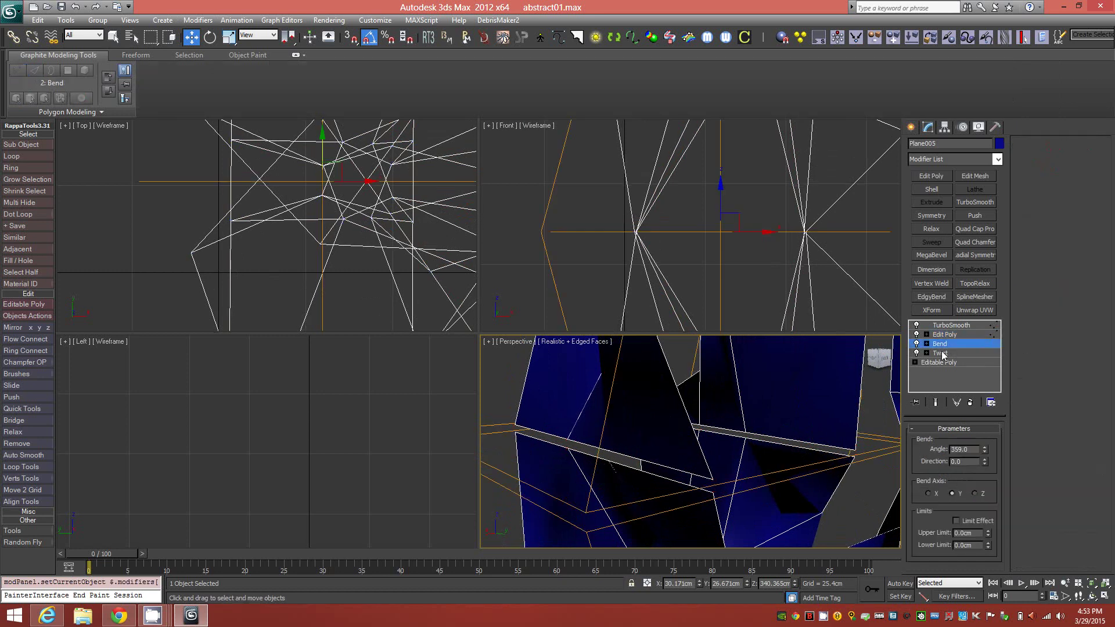
{"action": "double_click", "coordinate": [972, 452]}
{"action": "type", "text": "360"}
{"action": "key", "text": "Tab"}
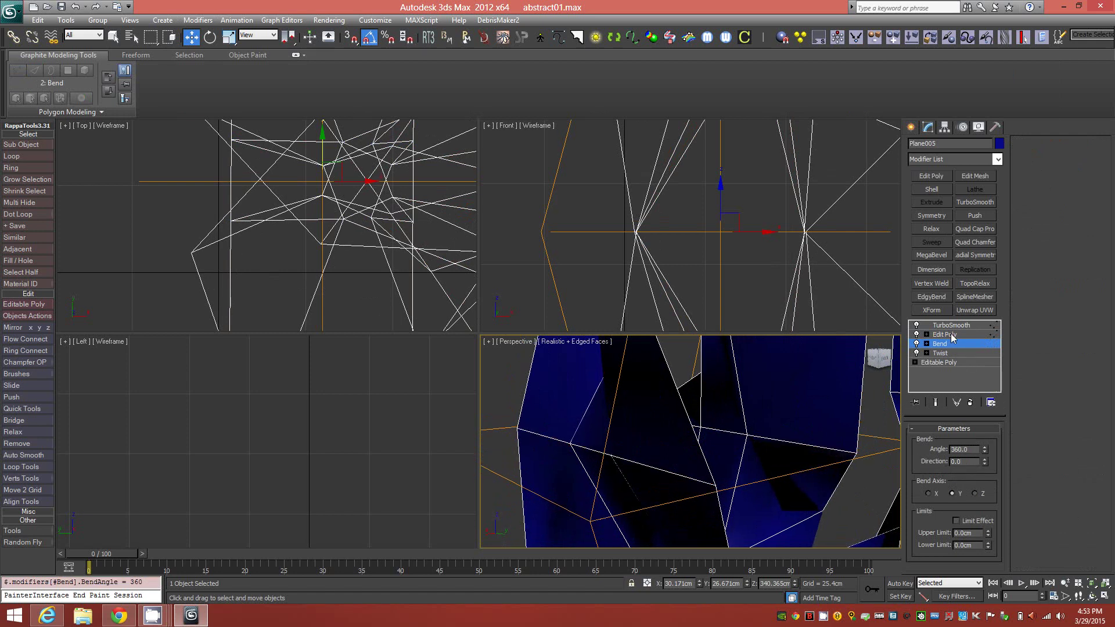
- Weld the selected seam vertices in the Edit Poly modifier with a threshold of 3.2 cm
{"action": "left_click", "coordinate": [944, 335]}
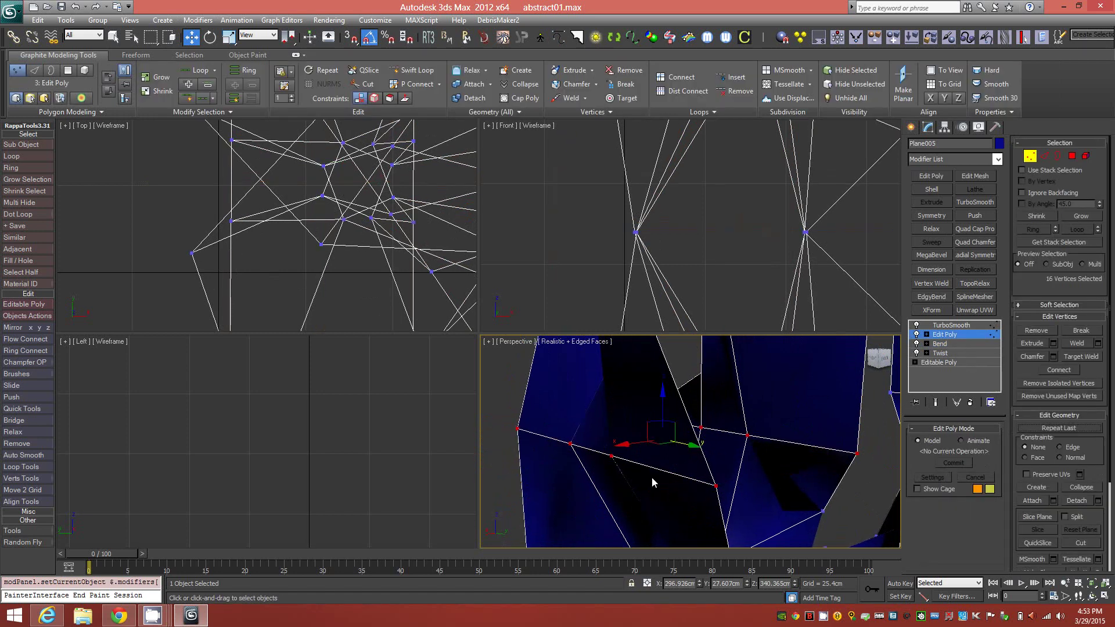
{"action": "left_click", "coordinate": [566, 97]}
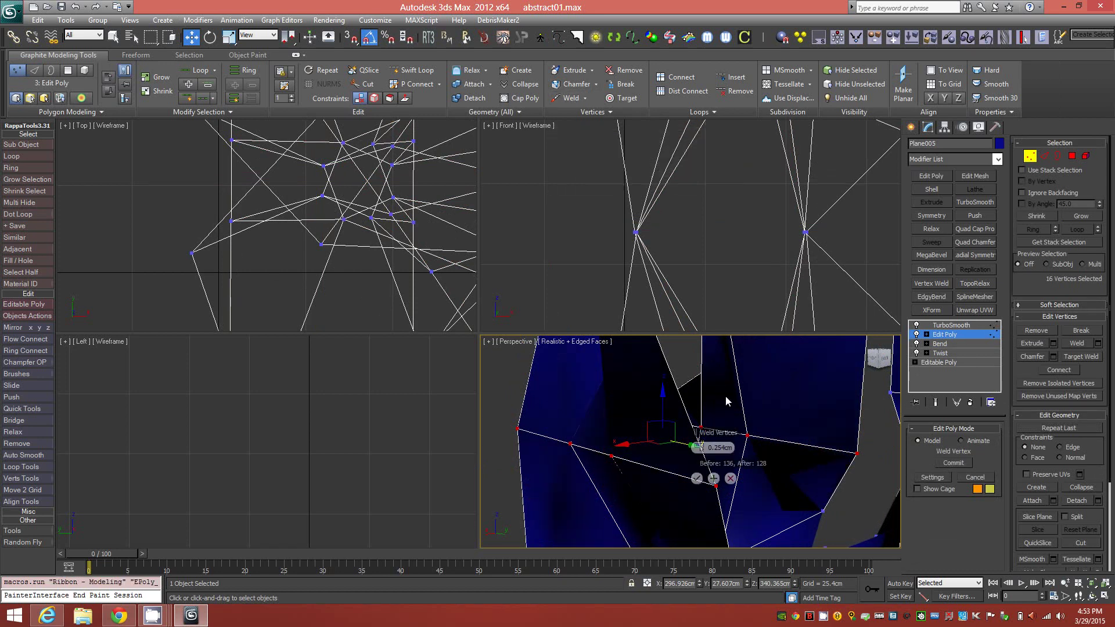
{"action": "left_click_drag", "start_coordinate": [703, 448], "coordinate": [708, 454]}
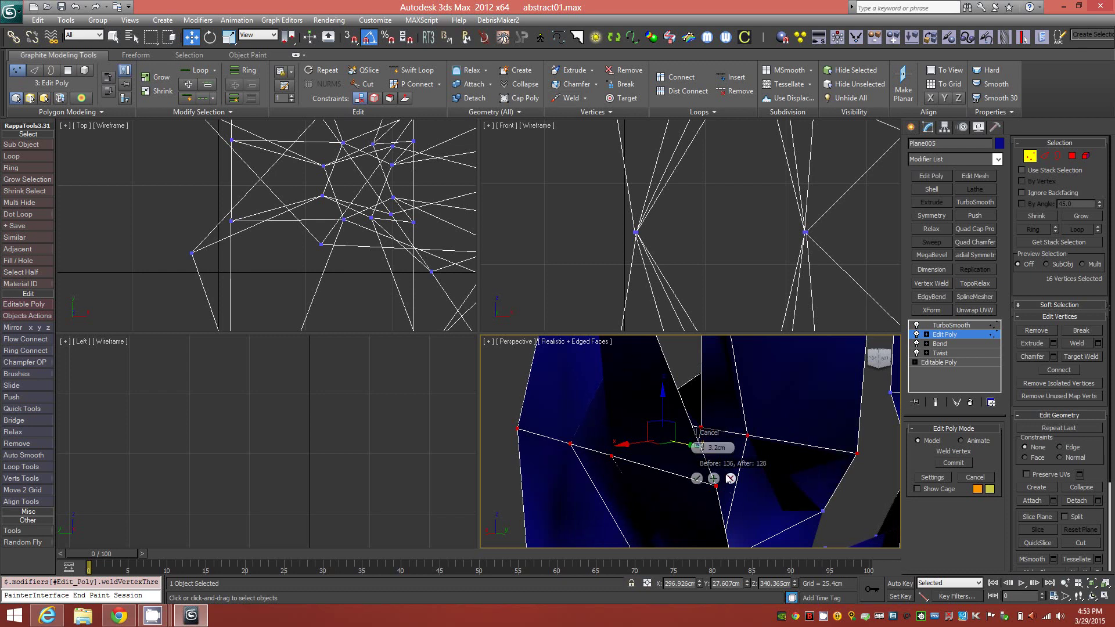
{"action": "left_click", "coordinate": [696, 478]}
{"action": "scroll", "coordinate": [748, 445], "scroll_direction": "down", "scroll_amount": 4}
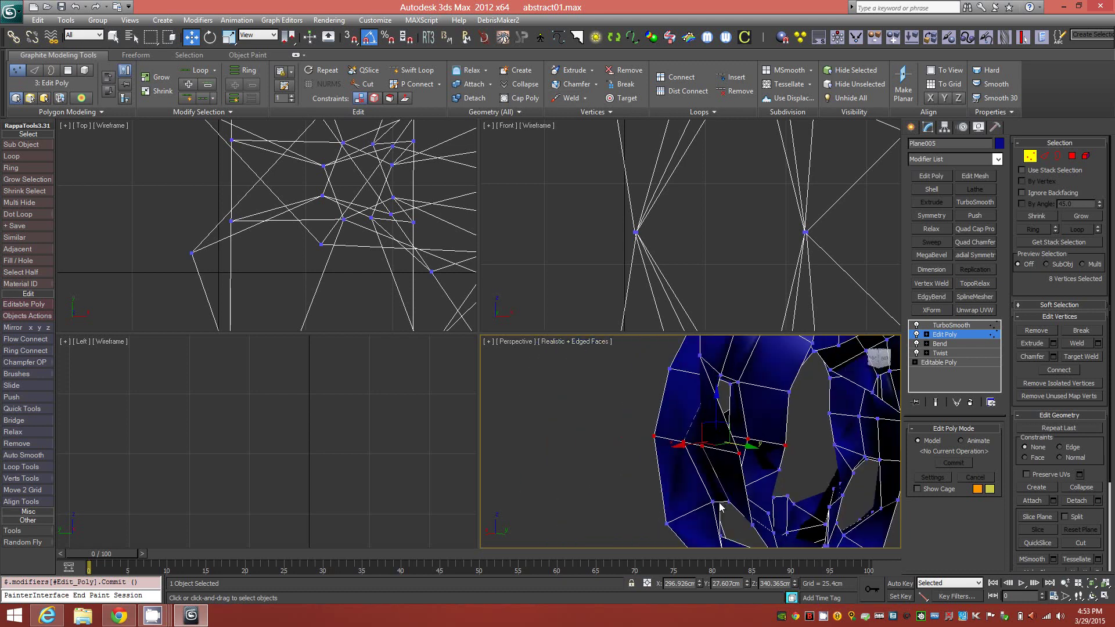
- Leave Vertex level and collapse the modifier stack down from Edit Poly, keeping TurboSmooth on top
{"action": "left_click", "coordinate": [1030, 157]}
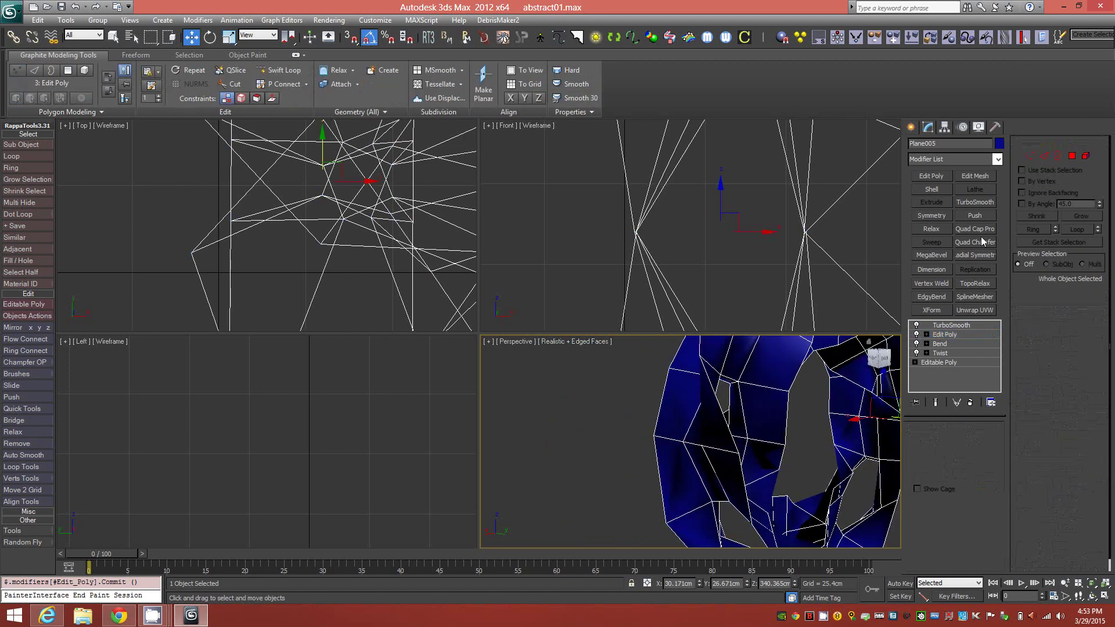
{"action": "right_click", "coordinate": [949, 336]}
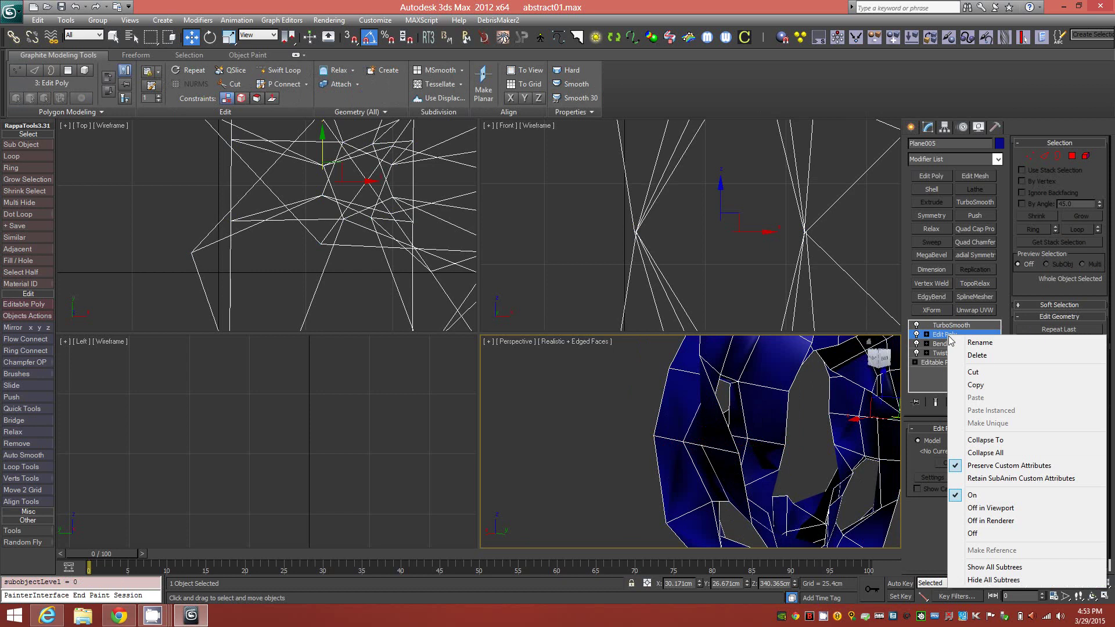
{"action": "left_click", "coordinate": [998, 441]}
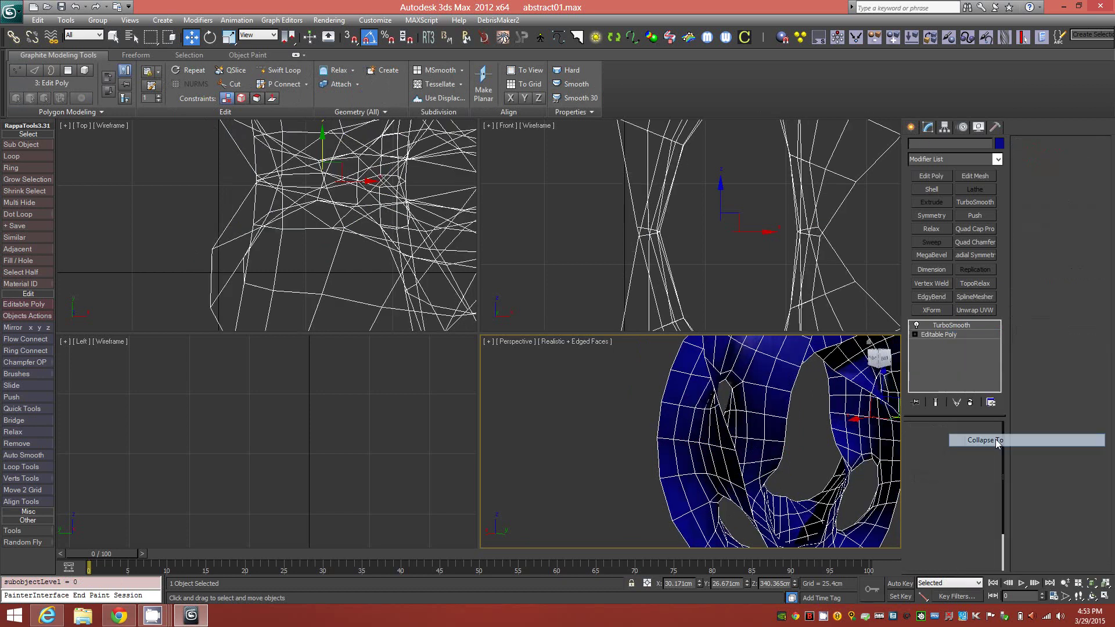
- Switch TurboSmooth off to check the base mesh, and add a Shell modifier beneath it with an outer amount of 5.715 cm
{"action": "middle_click_drag", "start_coordinate": [835, 414], "coordinate": [885, 441], "text": "alt"}
{"action": "middle_click_drag", "start_coordinate": [740, 416], "coordinate": [770, 475], "text": "alt"}
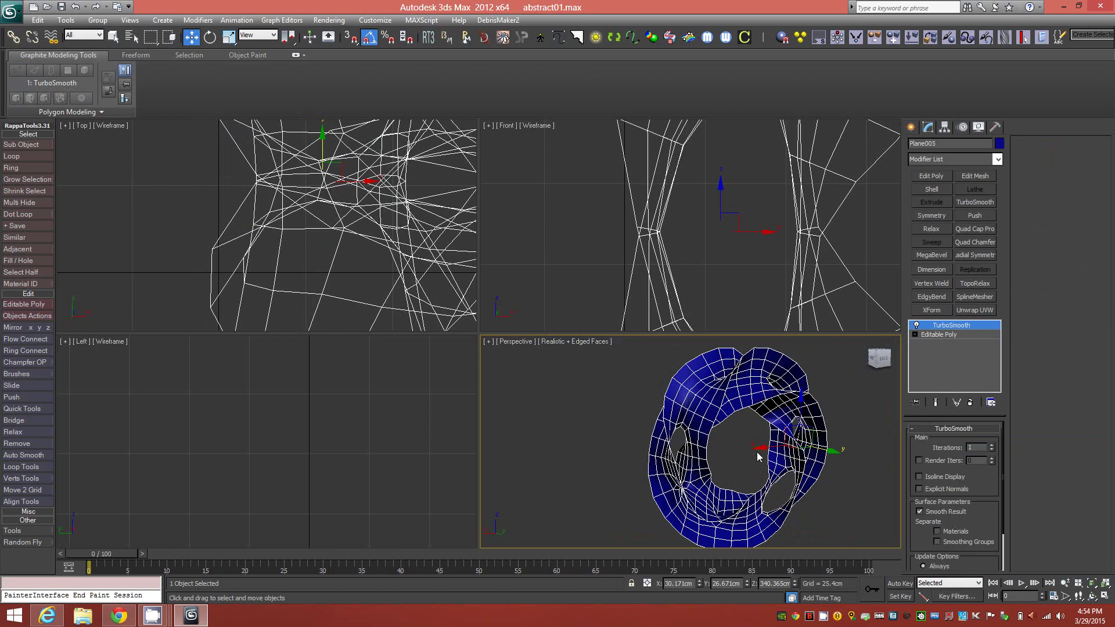
{"action": "left_click", "coordinate": [918, 325]}
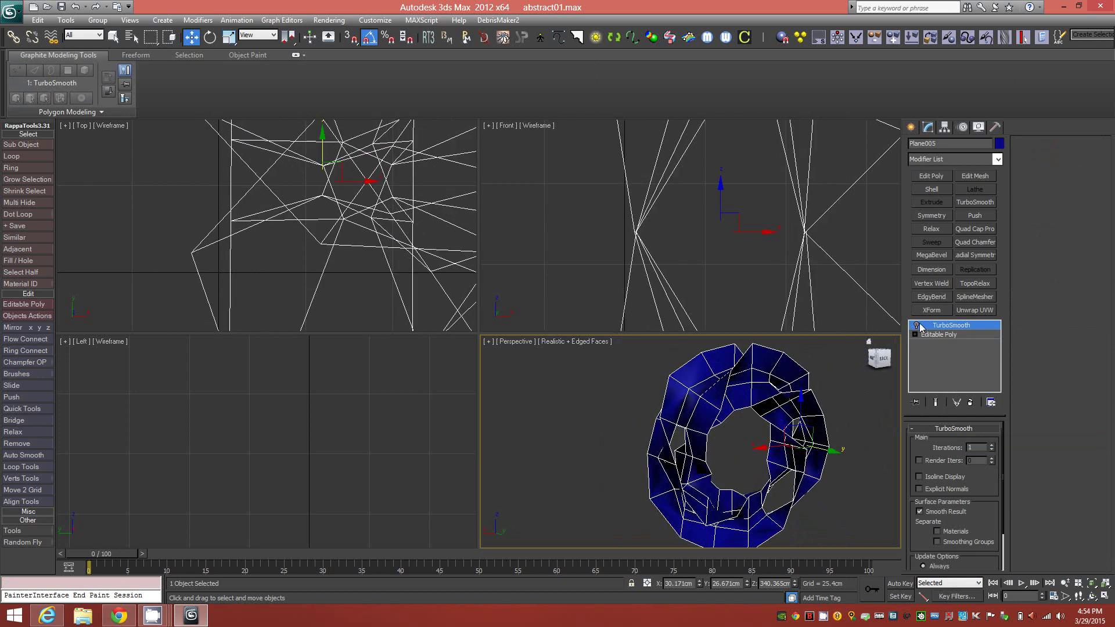
{"action": "mouse_move", "coordinate": [731, 474]}
{"action": "middle_mouse_down", "text": "alt"}
{"action": "mouse_move", "coordinate": [687, 461]}
{"action": "mouse_move", "coordinate": [705, 473]}
{"action": "mouse_move", "coordinate": [801, 468]}
{"action": "mouse_move", "coordinate": [734, 465]}
{"action": "mouse_move", "coordinate": [747, 466]}
{"action": "middle_mouse_up", "text": "alt"}
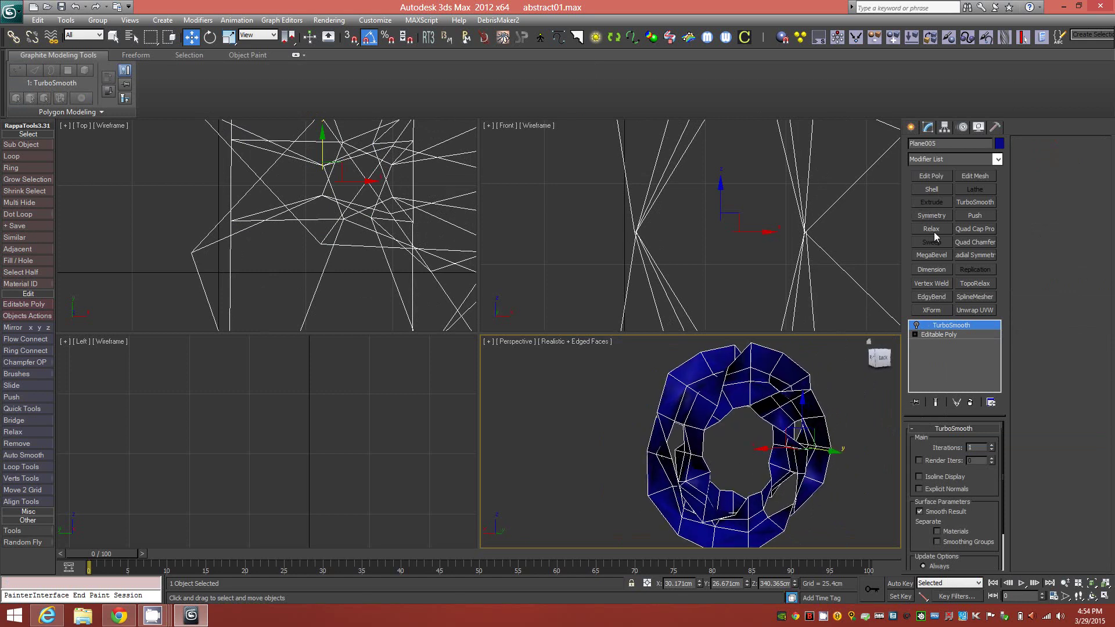
{"action": "left_click", "coordinate": [940, 337]}
{"action": "left_click", "coordinate": [931, 190]}
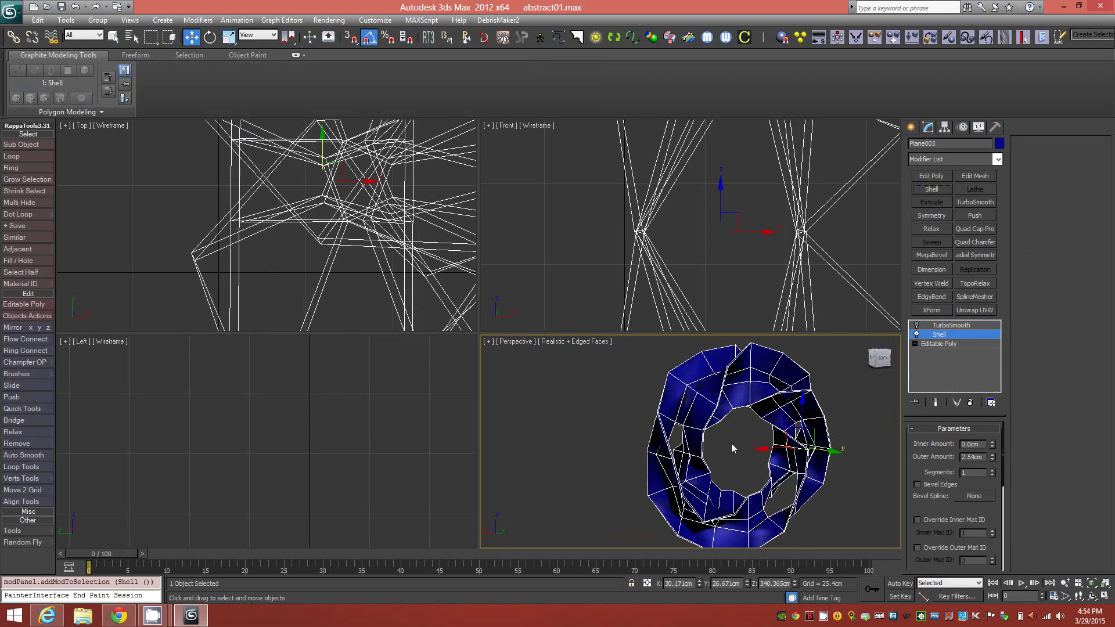
{"action": "left_click_drag", "start_coordinate": [992, 455], "coordinate": [988, 381]}
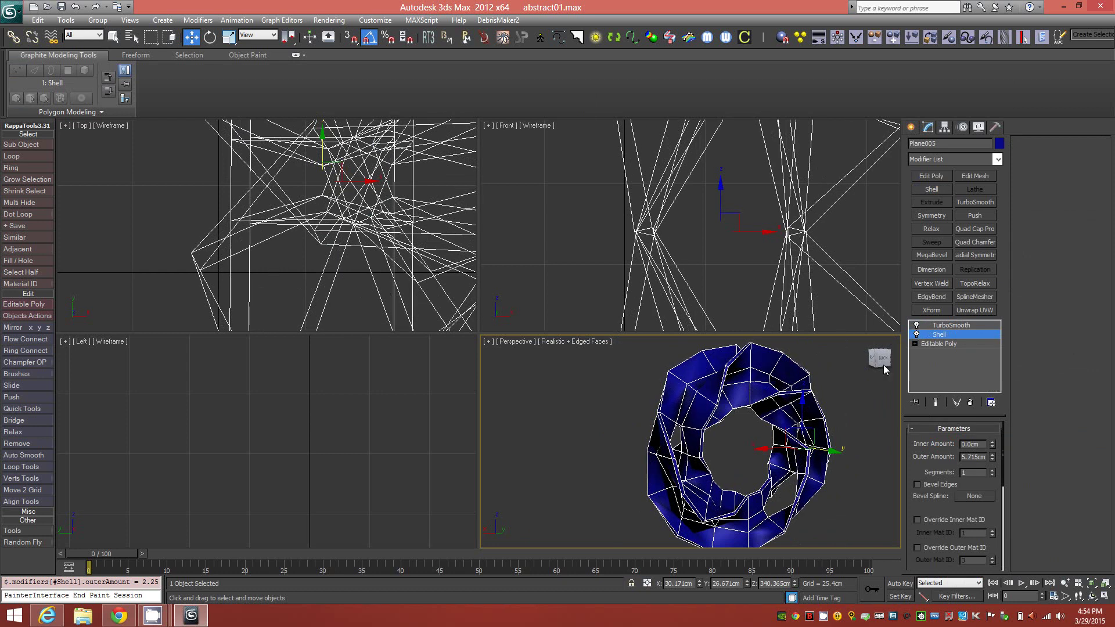
- Set the TurboSmooth iterations to 2 and hide the edged faces in the perspective view
{"action": "left_click", "coordinate": [946, 325]}
{"action": "middle_click_drag", "start_coordinate": [793, 471], "coordinate": [837, 477], "text": "alt"}
{"action": "left_click", "coordinate": [990, 445]}
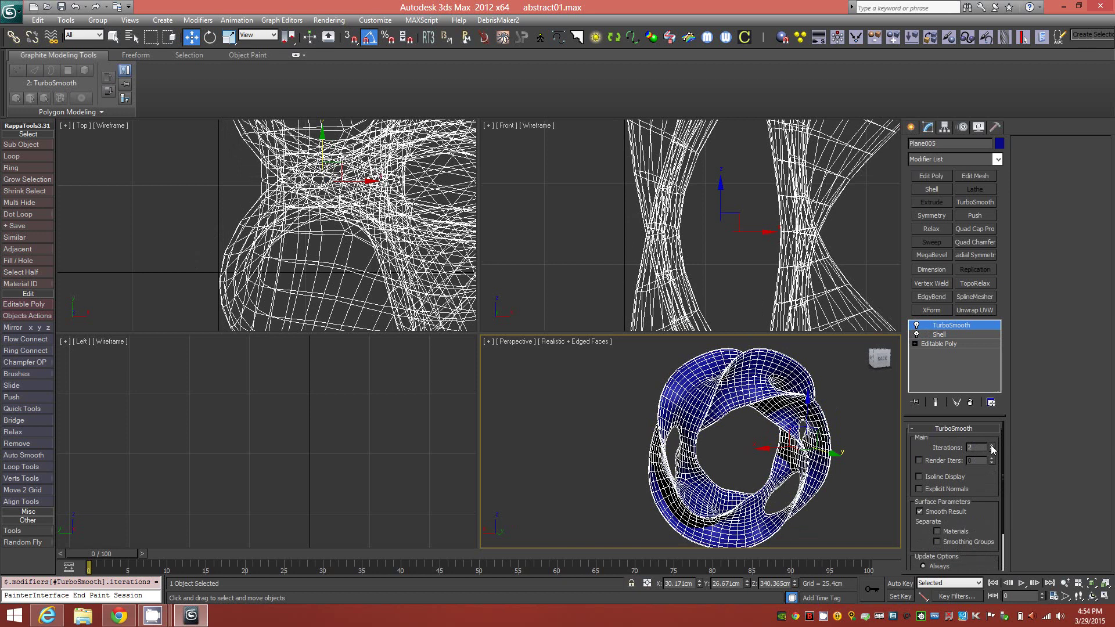
{"action": "left_click", "coordinate": [990, 445]}
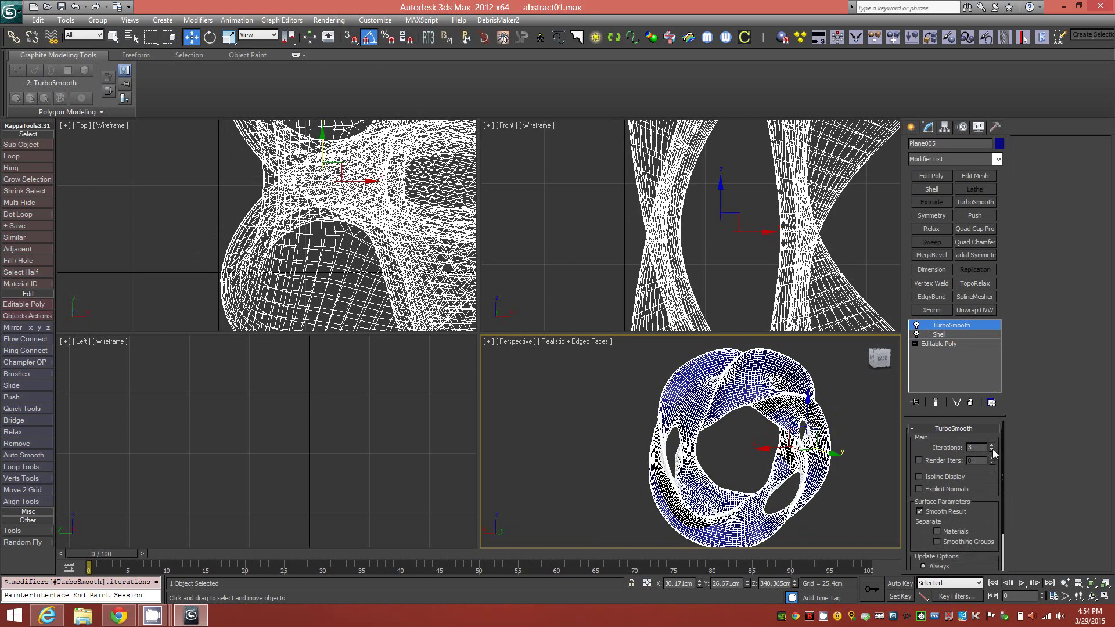
{"action": "left_click", "coordinate": [992, 450]}
{"action": "key", "text": "F4"}
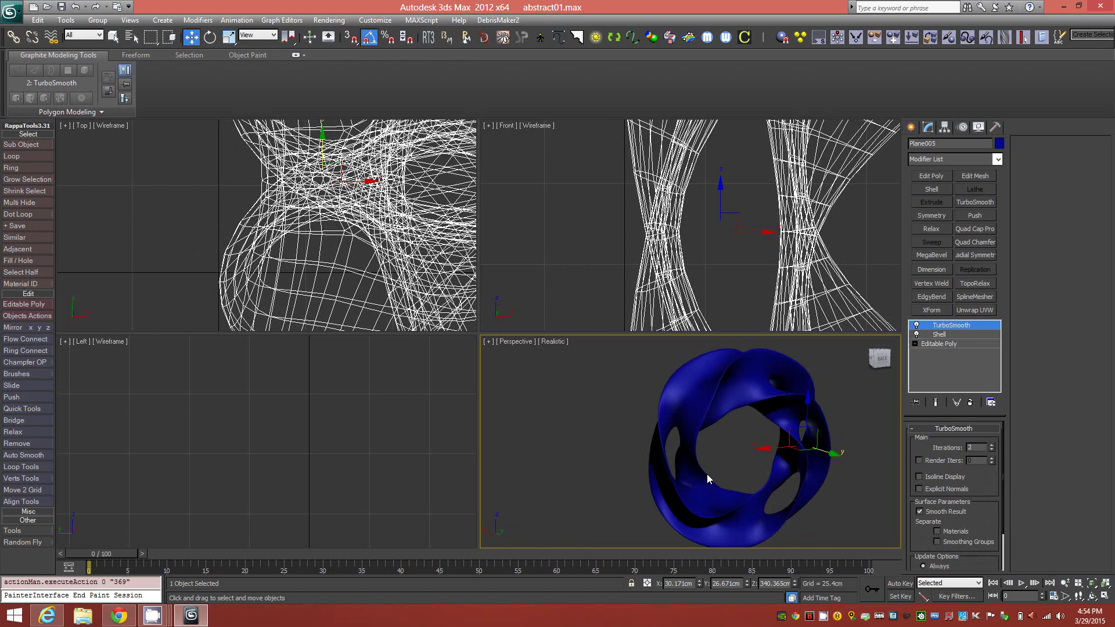
- Maximize the perspective view and increase the Shell outer amount to 7.112 cm
{"action": "middle_click_drag", "start_coordinate": [736, 475], "coordinate": [732, 475], "text": "alt"}
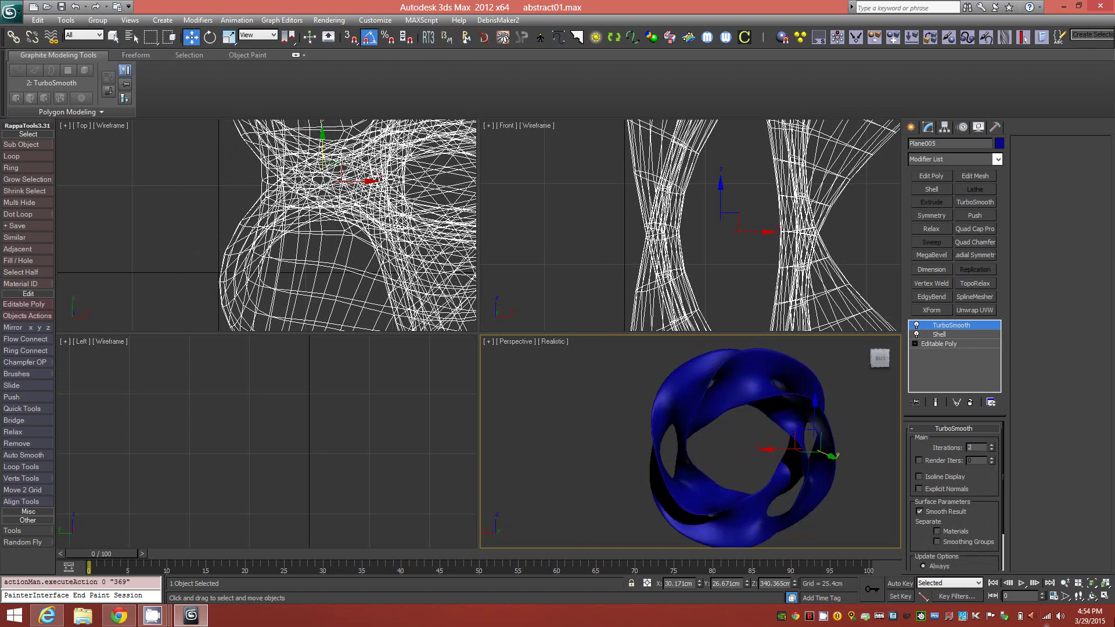
{"action": "left_click", "coordinate": [1105, 596]}
{"action": "middle_click_drag", "start_coordinate": [605, 405], "coordinate": [618, 357], "text": "alt"}
{"action": "left_click", "coordinate": [955, 336]}
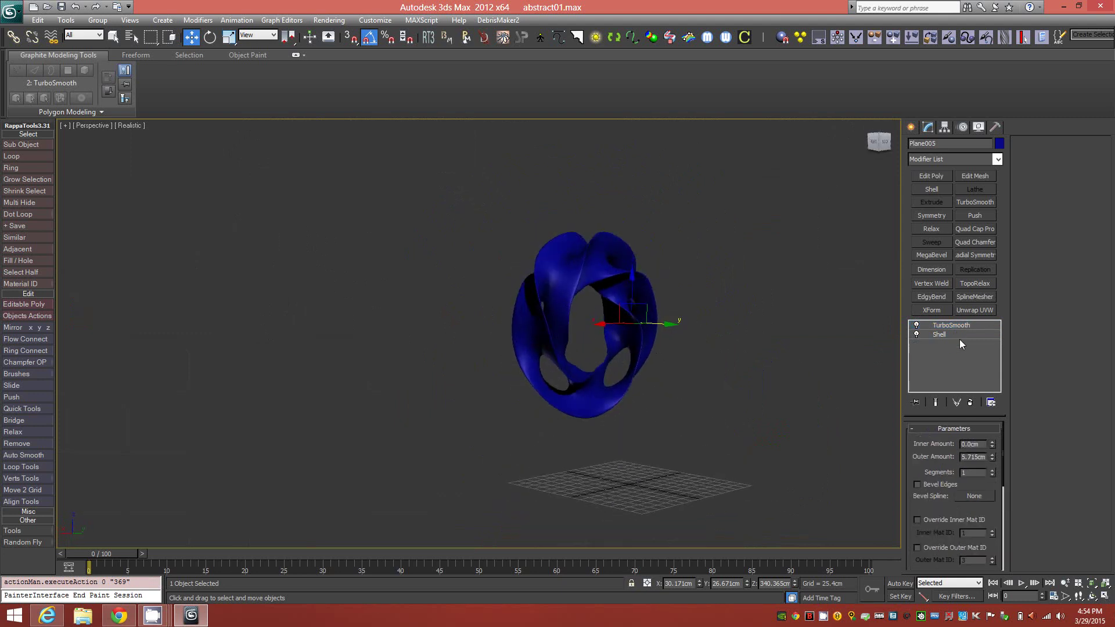
{"action": "left_click_drag", "start_coordinate": [991, 455], "coordinate": [991, 440]}
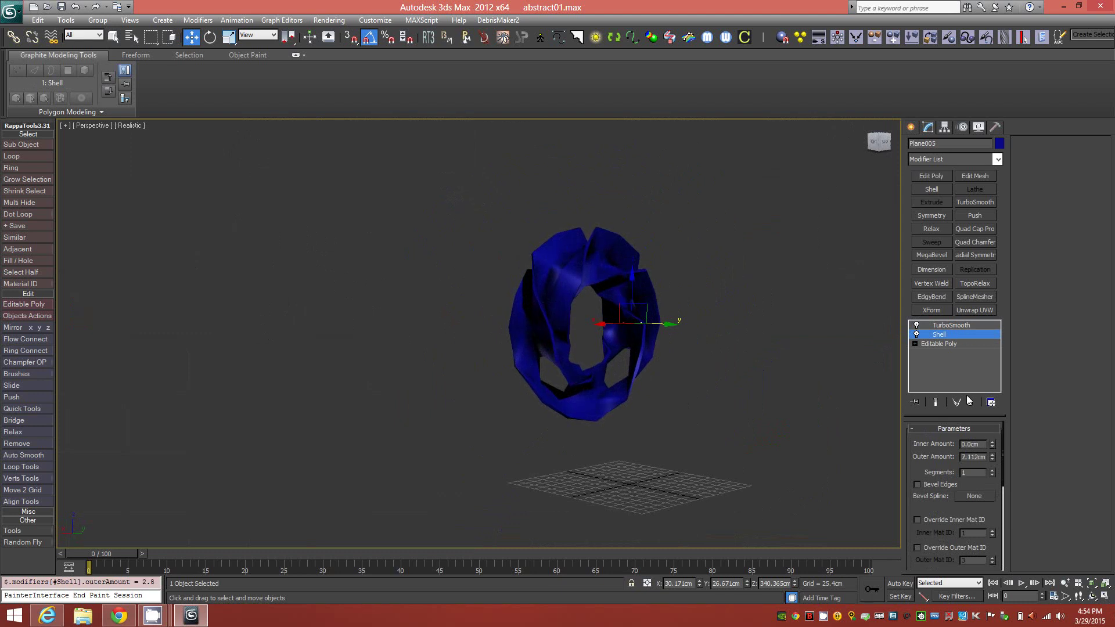
- Return to the TurboSmooth level and examine the smoothed ring from several sides, with and without its edges
{"action": "left_click", "coordinate": [968, 326]}
{"action": "middle_click_drag", "start_coordinate": [718, 397], "coordinate": [646, 388], "text": "alt"}
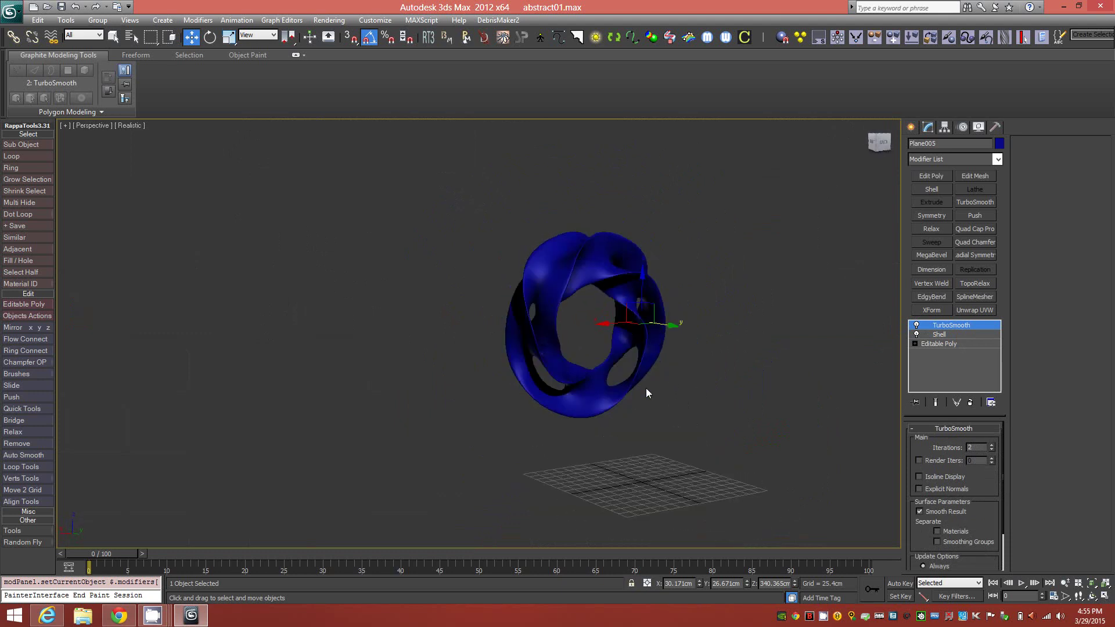
{"action": "key", "text": "F4"}
{"action": "key", "text": "F4"}
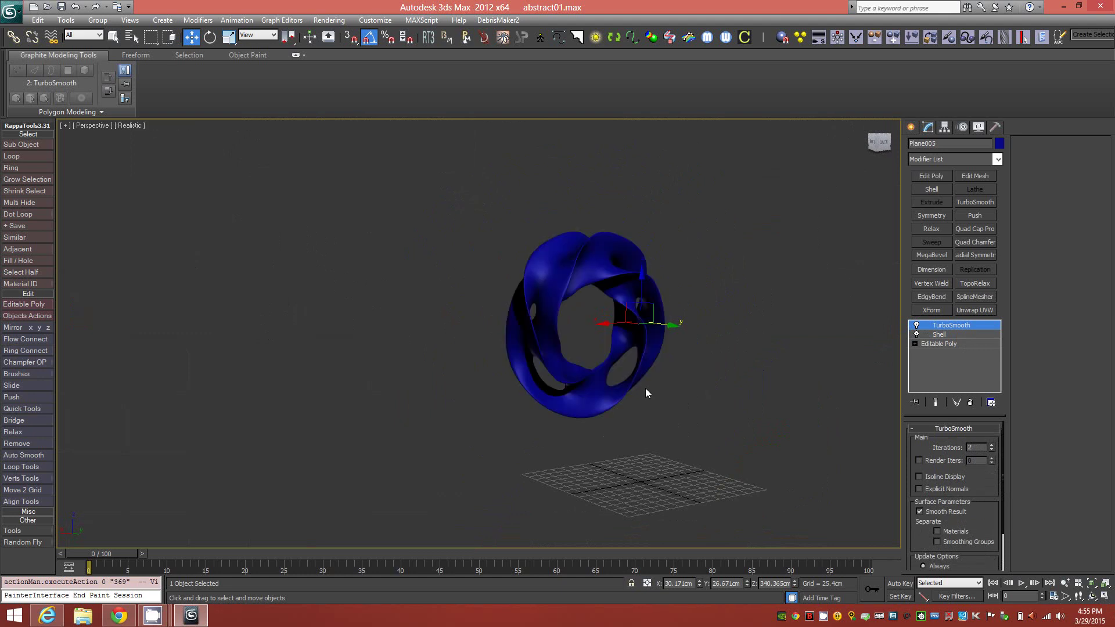
{"action": "middle_click_drag", "start_coordinate": [633, 376], "coordinate": [664, 357], "text": "alt"}
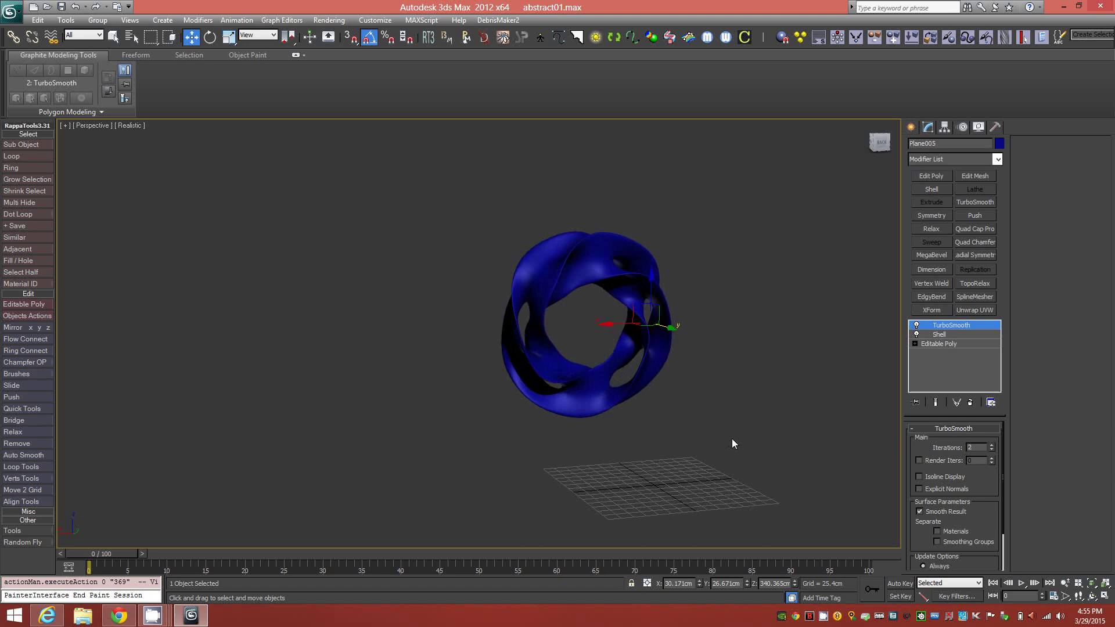
{"action": "middle_click_drag", "start_coordinate": [713, 444], "coordinate": [663, 428], "text": "alt"}
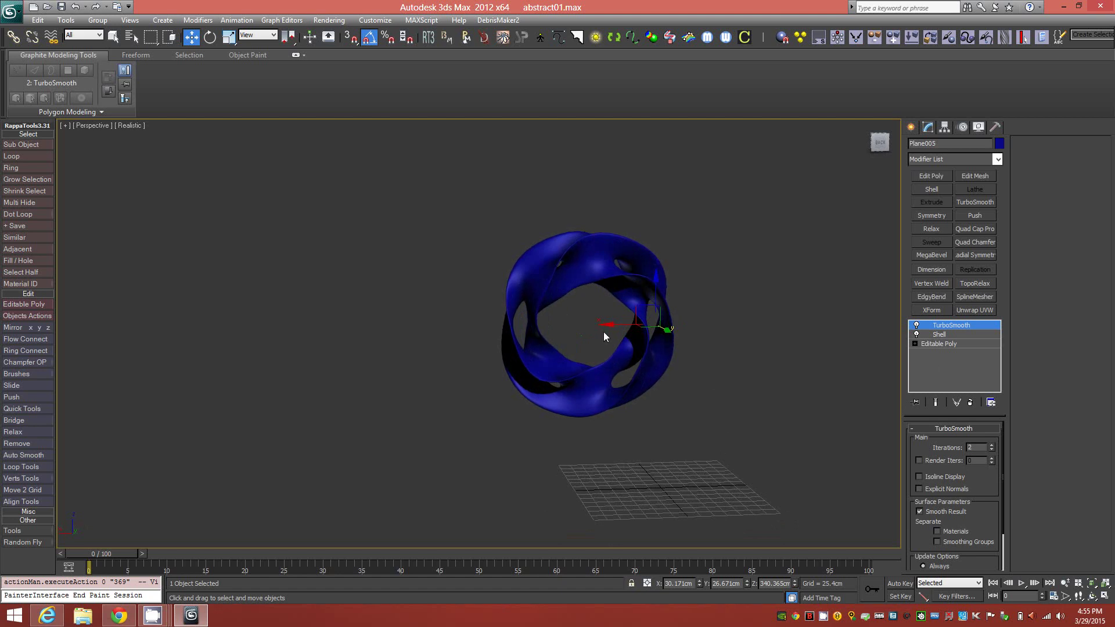
- Delete the finished ring from the scene to clear space around the grid
{"action": "key", "text": "Delete"}
{"action": "middle_click_drag", "start_coordinate": [698, 437], "coordinate": [619, 114], "text": "alt"}
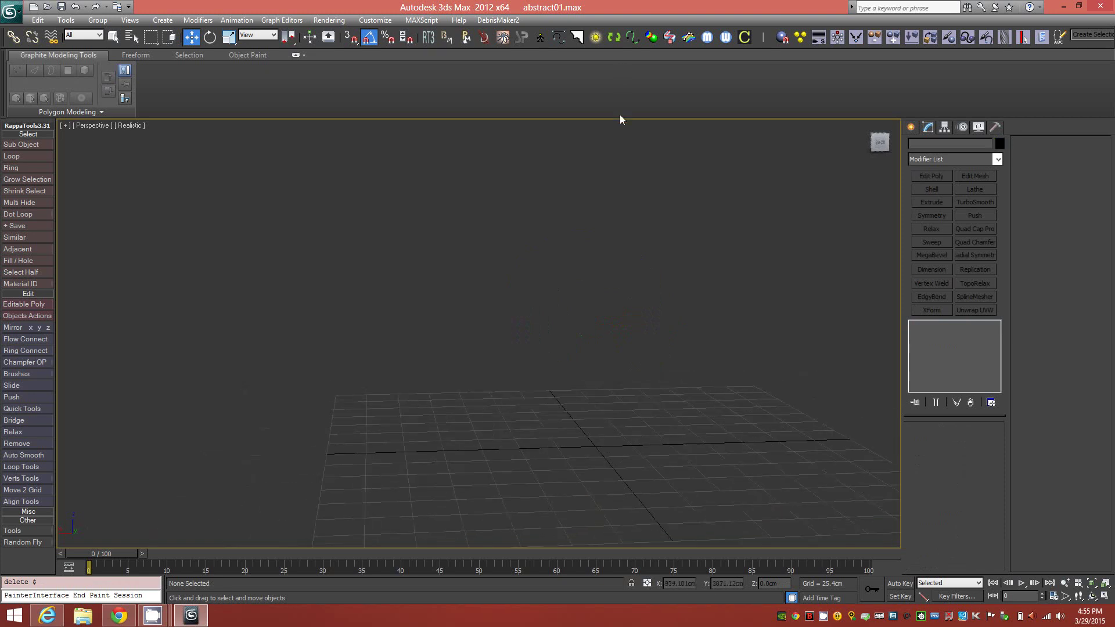
{"action": "middle_click_drag", "start_coordinate": [642, 386], "coordinate": [563, 422], "text": "alt"}
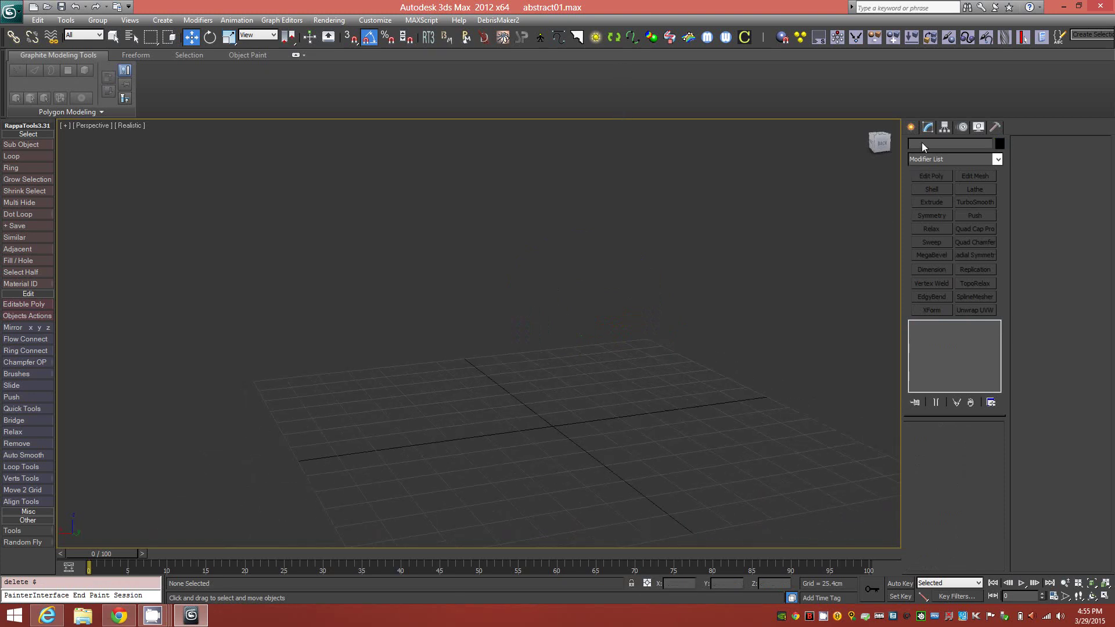
- Create a square plane about 51 cm wide at the centre of the grid
{"action": "left_click", "coordinate": [911, 128]}
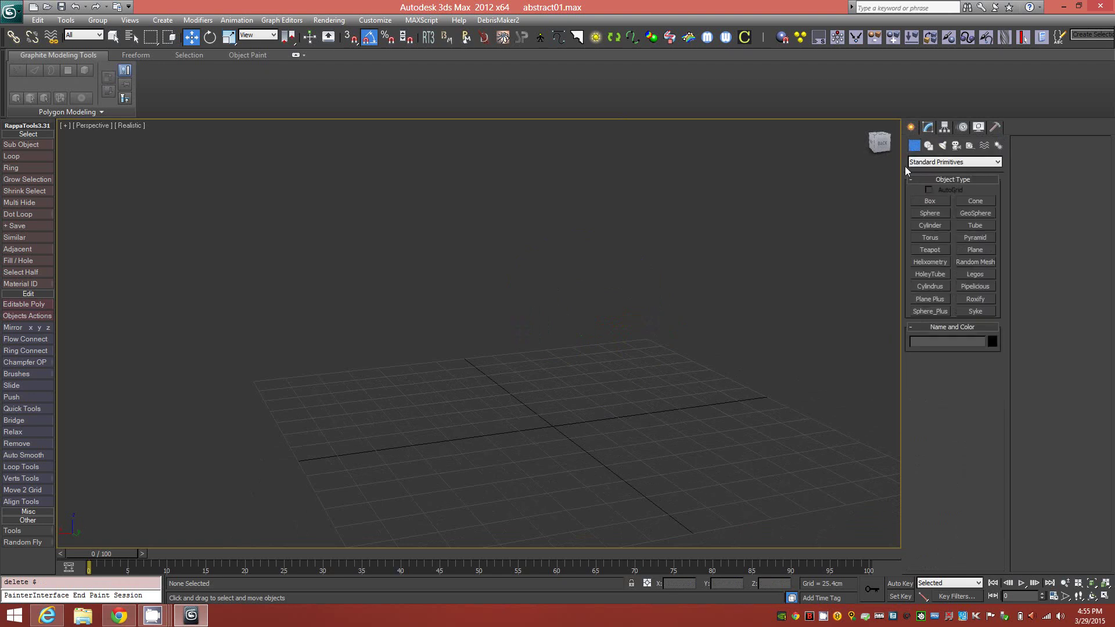
{"action": "left_click", "coordinate": [981, 250]}
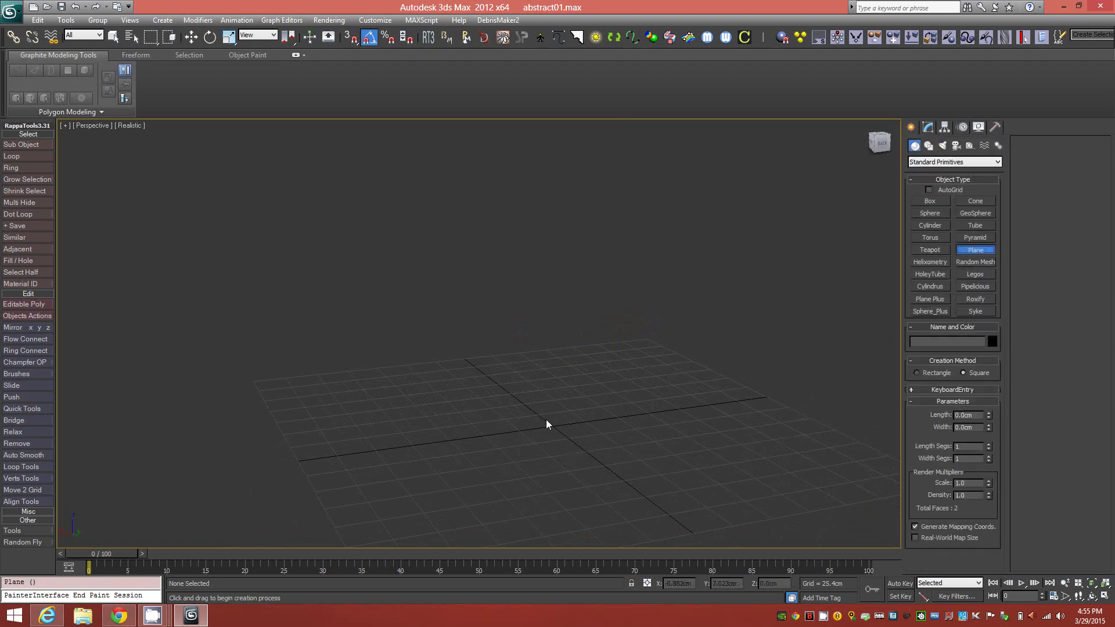
{"action": "left_click_drag", "start_coordinate": [552, 428], "coordinate": [565, 439]}
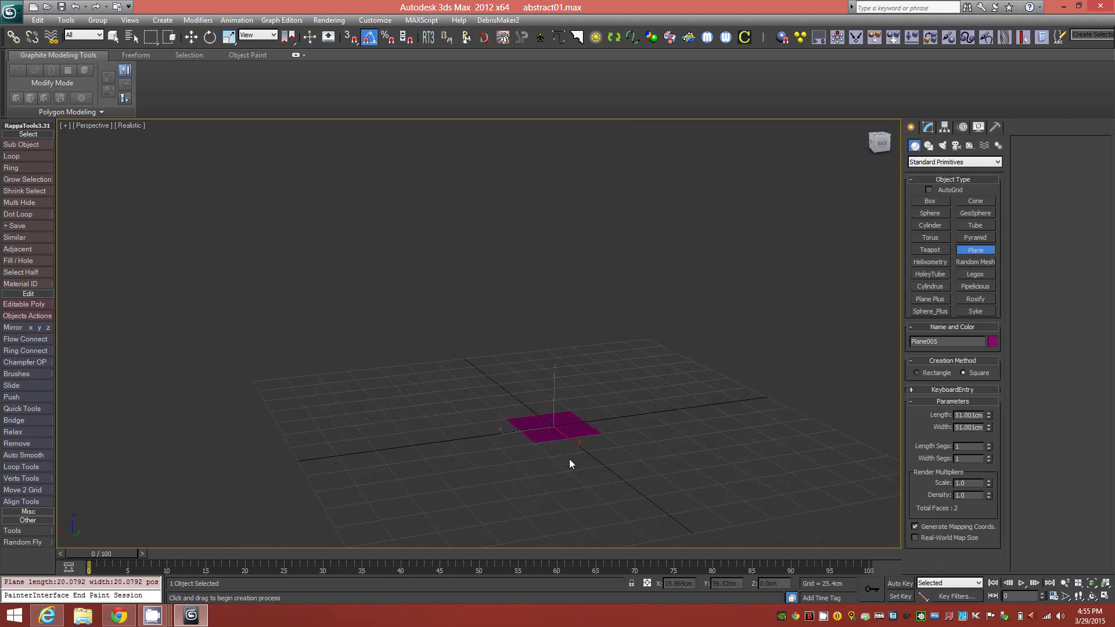
- Show edged faces in the perspective view and convert the square plane to an Editable Poly
{"action": "key", "text": "F4"}
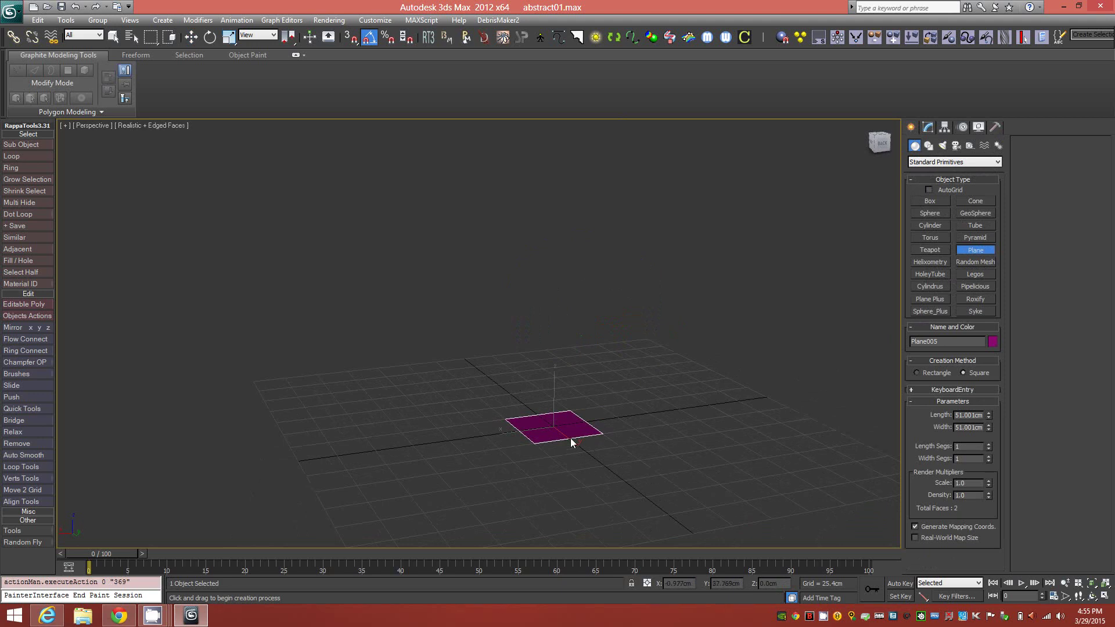
{"action": "left_click", "coordinate": [928, 126]}
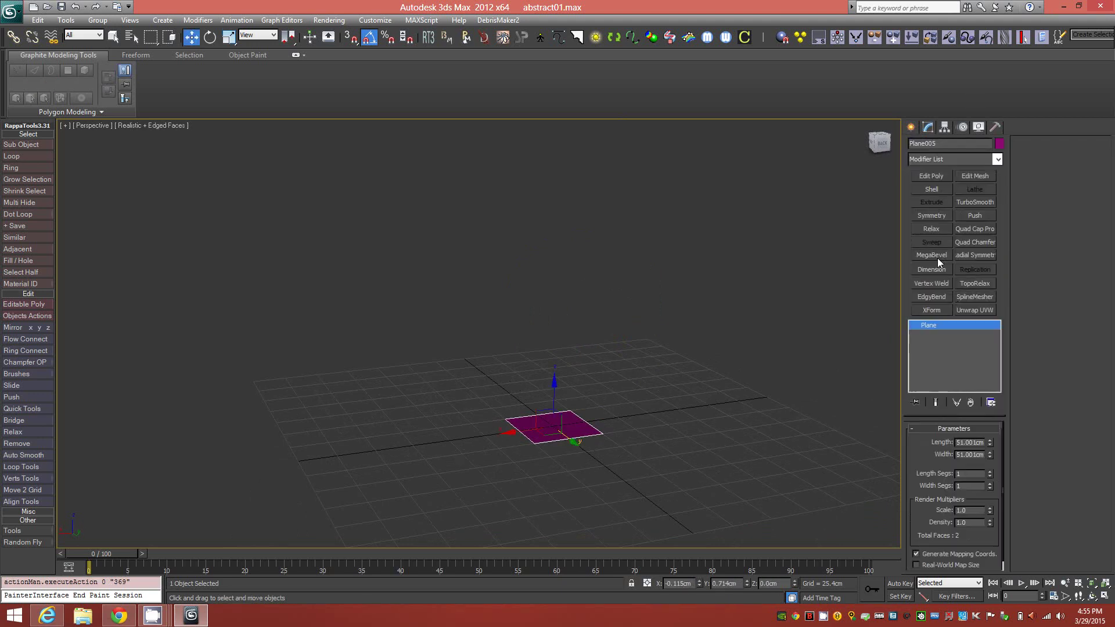
{"action": "right_click", "coordinate": [946, 326]}
{"action": "left_click", "coordinate": [1002, 415]}
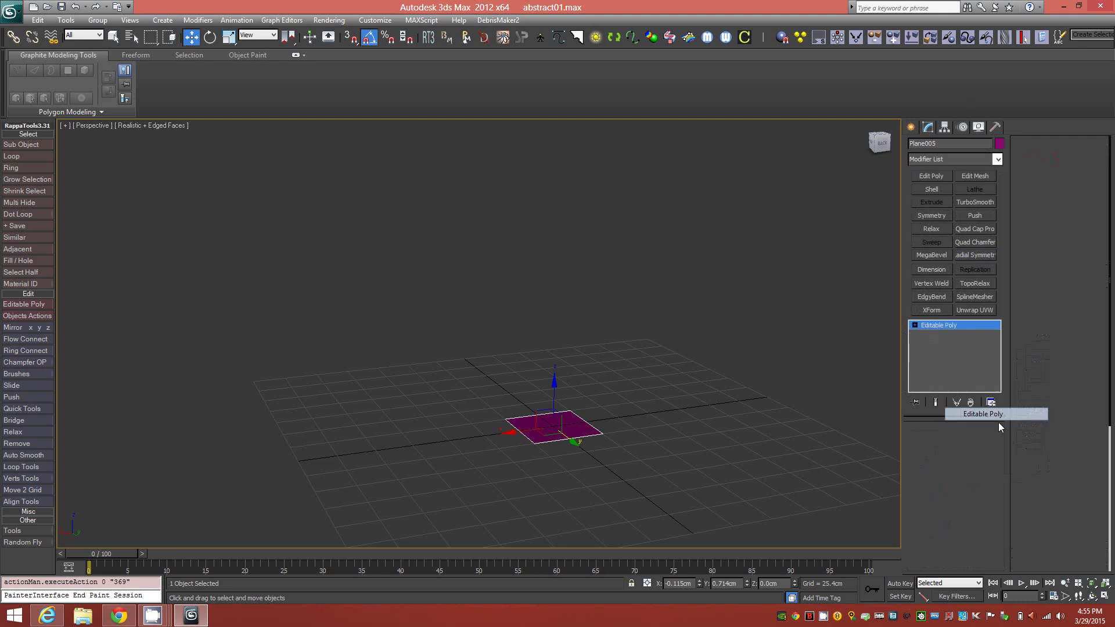
- Extend two opposite edges of the plane about 30 cm straight down to form side walls
{"action": "key", "text": "2"}
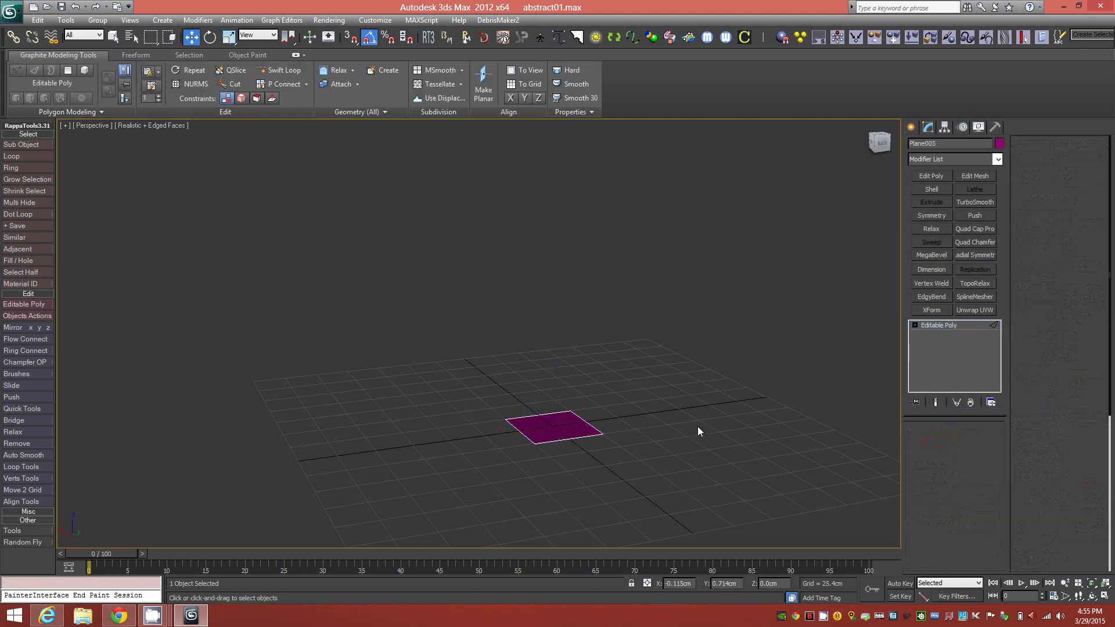
{"action": "left_click", "coordinate": [543, 410]}
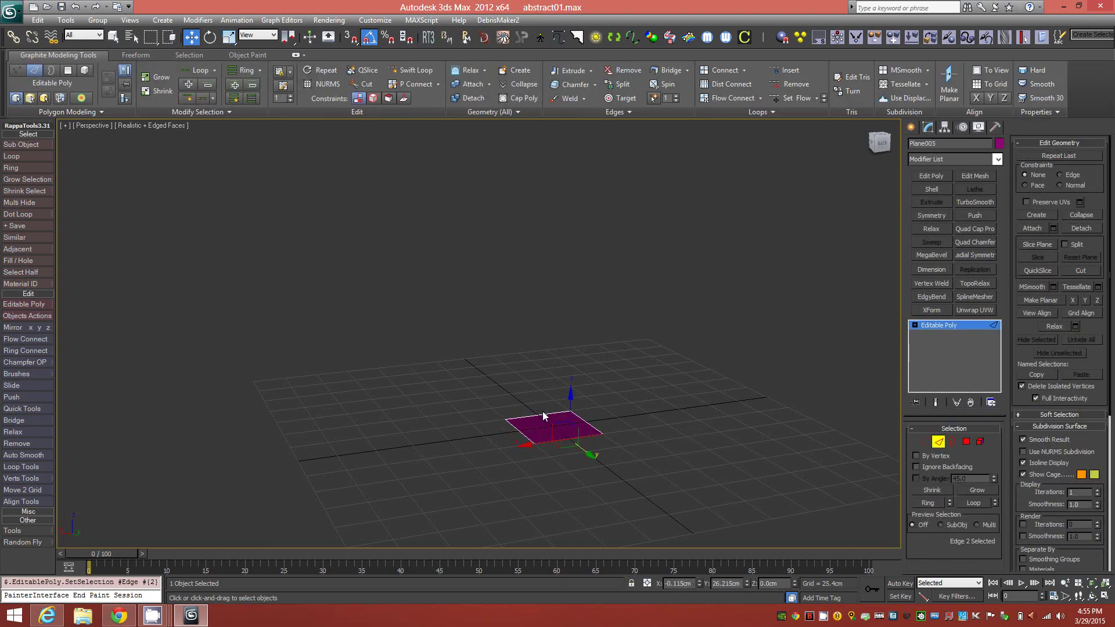
{"action": "left_click", "coordinate": [570, 413], "text": "ctrl"}
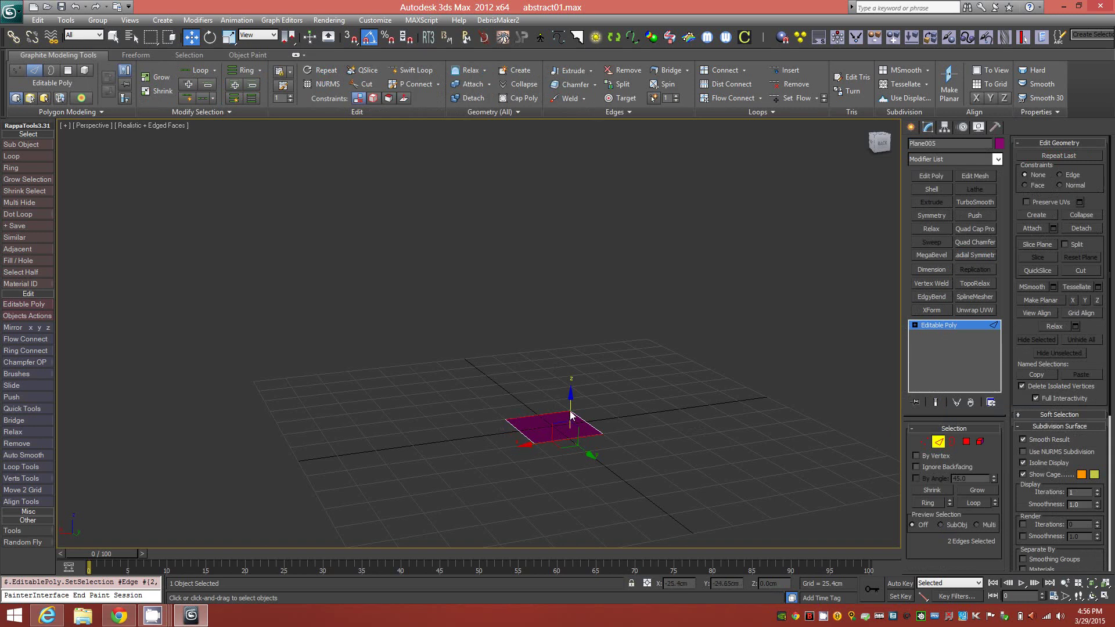
{"action": "left_click_drag", "start_coordinate": [571, 413], "coordinate": [571, 450], "text": "shift"}
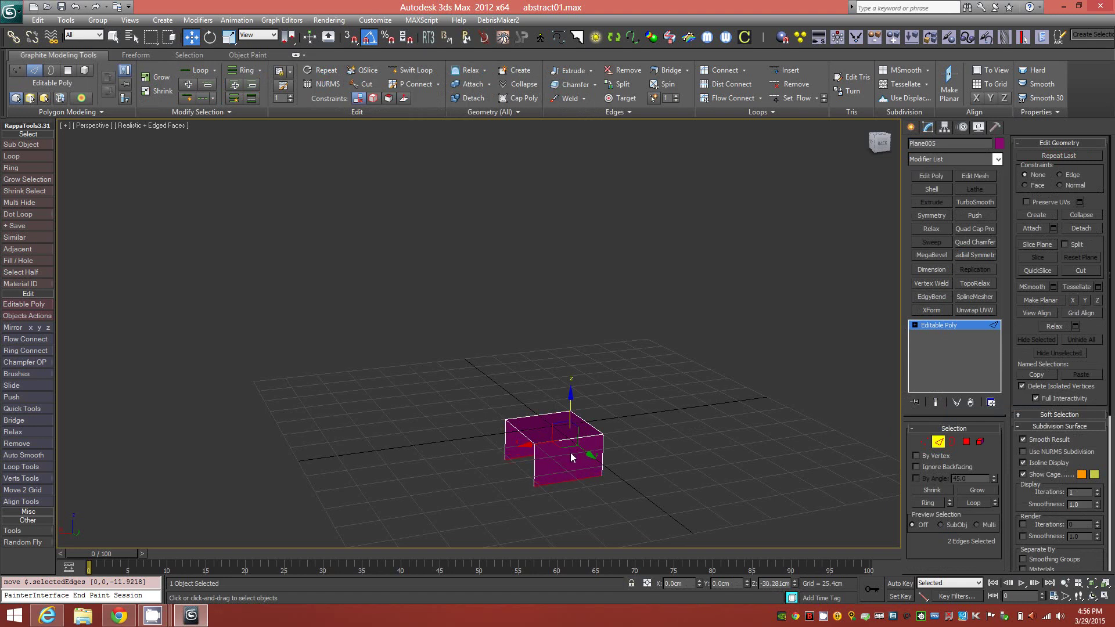
{"action": "left_click", "coordinate": [572, 457]}
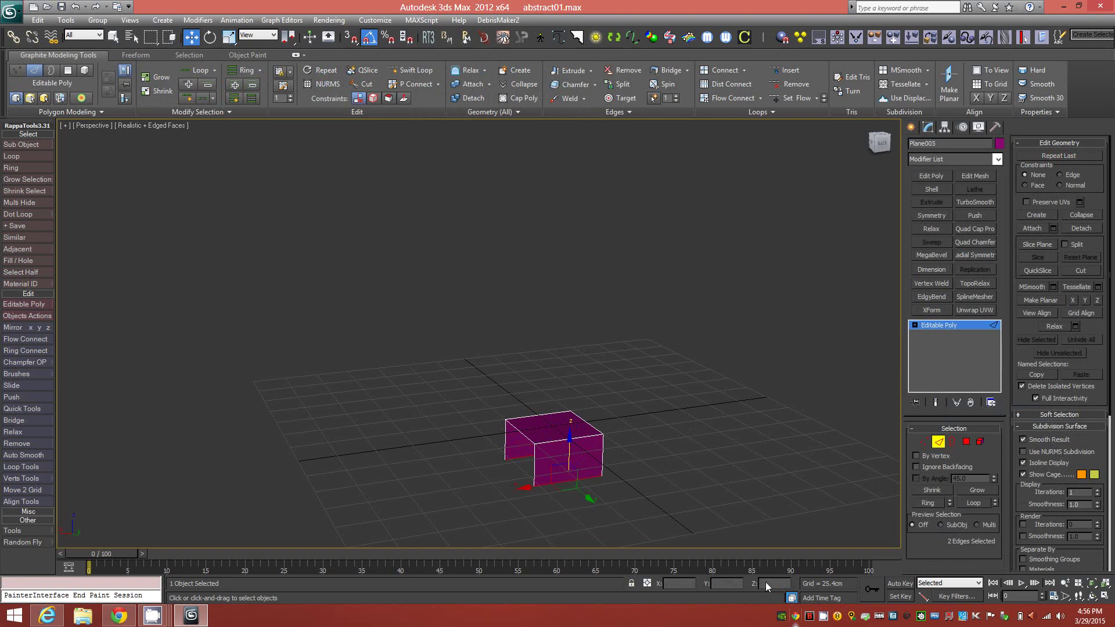
- Extend the plane's other two opposite edges straight up to form two upright walls
{"action": "left_click", "coordinate": [518, 436]}
{"action": "left_click", "coordinate": [595, 430], "text": "ctrl"}
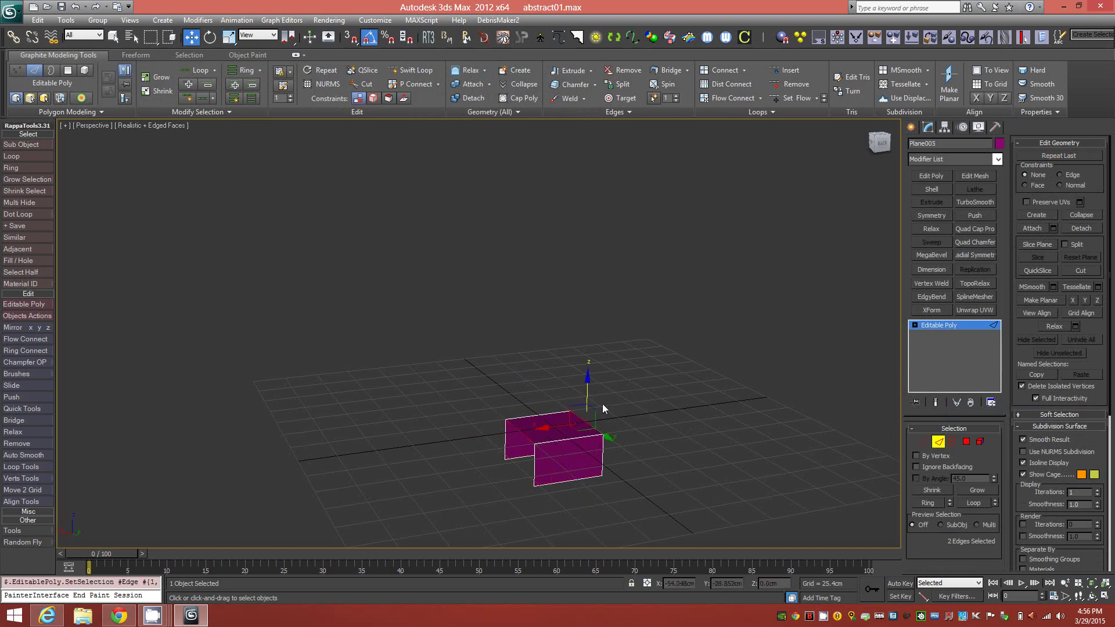
{"action": "left_click_drag", "start_coordinate": [588, 393], "coordinate": [588, 347], "text": "shift"}
{"action": "mouse_move", "coordinate": [629, 433]}
{"action": "middle_mouse_down", "text": "alt"}
{"action": "mouse_move", "coordinate": [585, 428]}
{"action": "mouse_move", "coordinate": [646, 430]}
{"action": "mouse_move", "coordinate": [598, 427]}
{"action": "mouse_move", "coordinate": [634, 426]}
{"action": "middle_mouse_up", "text": "alt"}
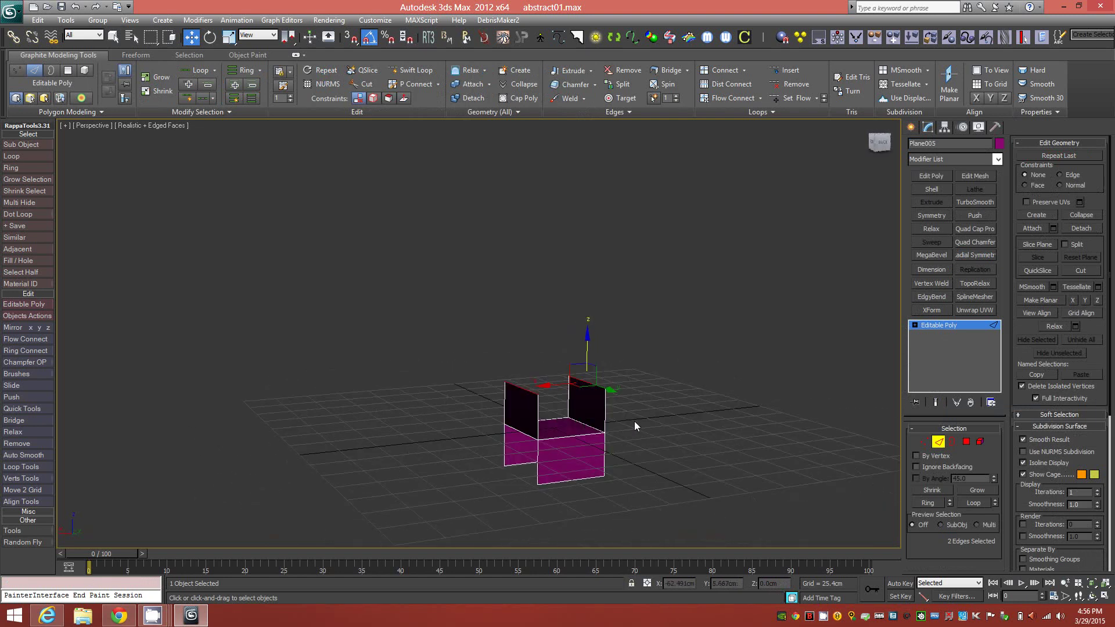
- Leave edge editing and add a MeshSmooth modifier with the Classic subdivision method
{"action": "left_click", "coordinate": [938, 442]}
{"action": "middle_click_drag", "start_coordinate": [558, 452], "coordinate": [759, 385], "text": "alt"}
{"action": "left_click", "coordinate": [997, 159]}
{"action": "left_click_drag", "start_coordinate": [999, 196], "coordinate": [999, 347]}
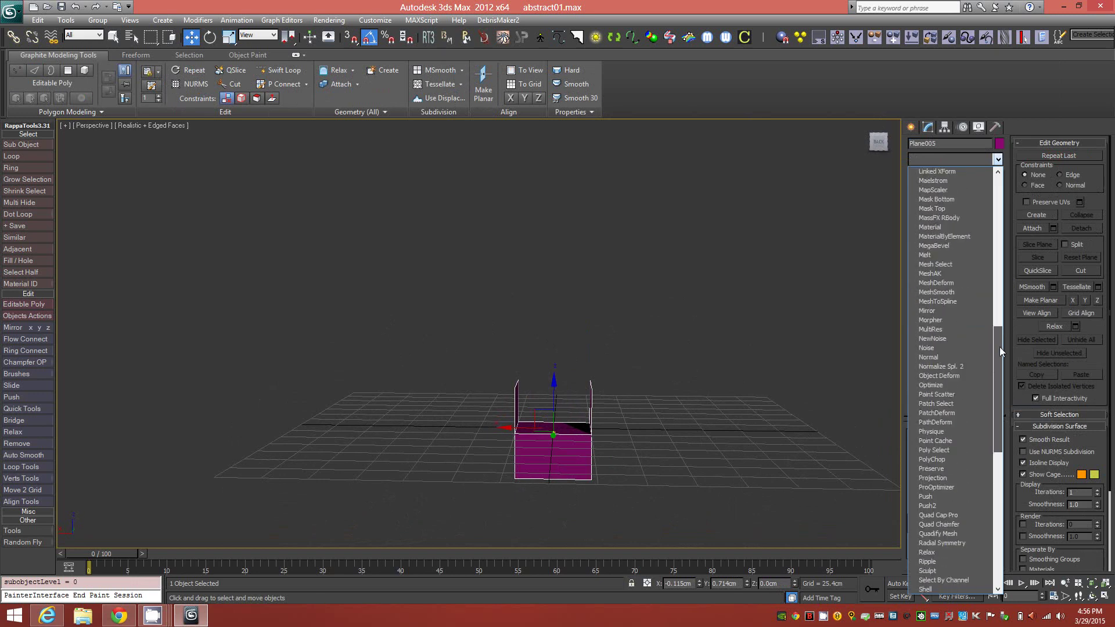
{"action": "left_click", "coordinate": [970, 290]}
{"action": "left_click", "coordinate": [977, 454]}
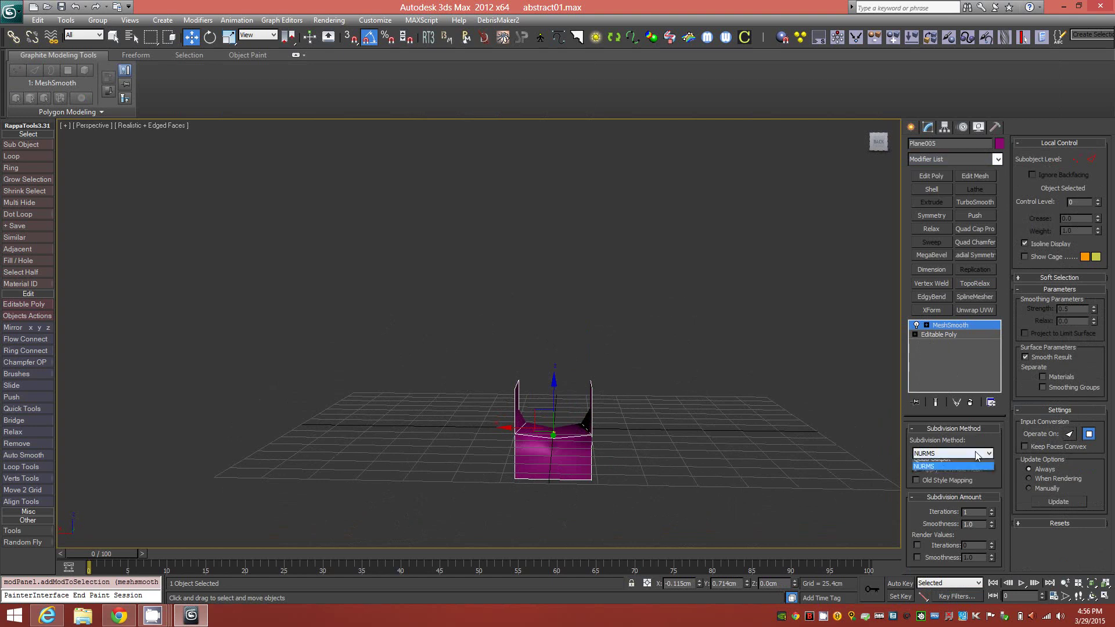
{"action": "left_click", "coordinate": [943, 465]}
- Inspect the smoothed shape and collapse its whole modifier stack into an Editable Poly
{"action": "middle_click_drag", "start_coordinate": [719, 438], "coordinate": [674, 438], "text": "alt"}
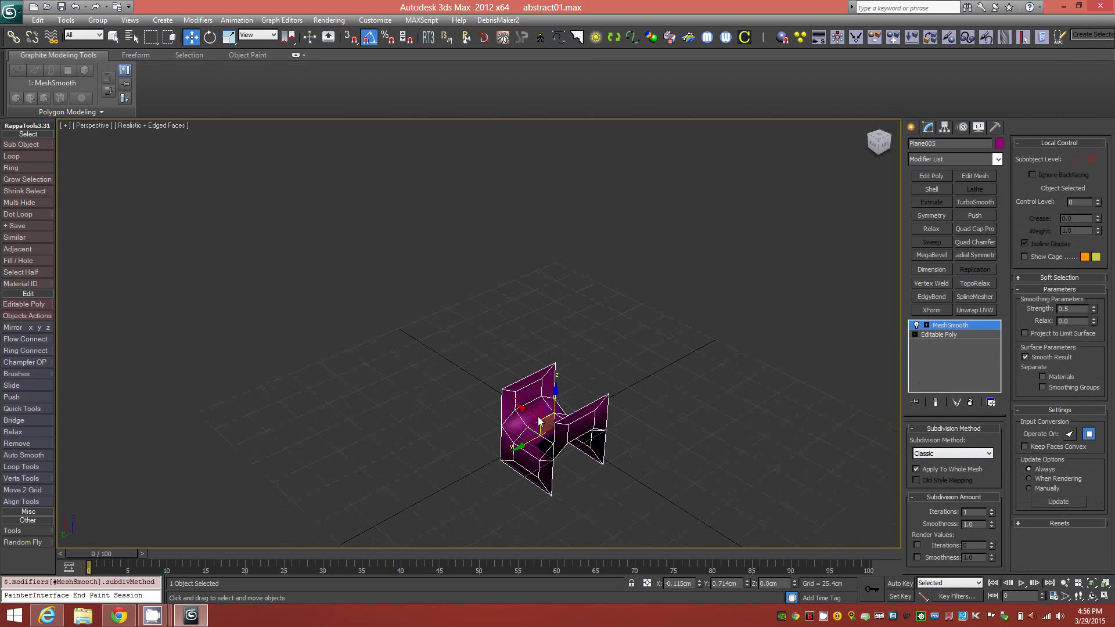
{"action": "scroll", "coordinate": [539, 421], "scroll_direction": "up", "scroll_amount": 5}
{"action": "middle_click_drag", "start_coordinate": [613, 423], "coordinate": [623, 403], "text": "alt"}
{"action": "scroll", "coordinate": [608, 451], "scroll_direction": "down", "scroll_amount": 3}
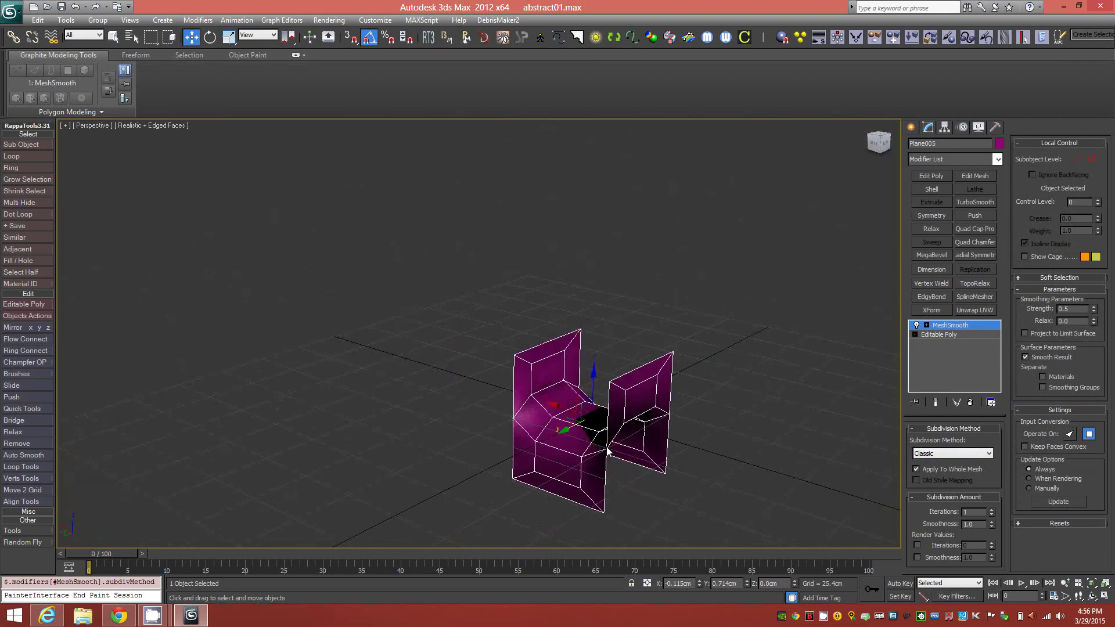
{"action": "middle_click_drag", "start_coordinate": [608, 451], "coordinate": [638, 439], "text": "alt"}
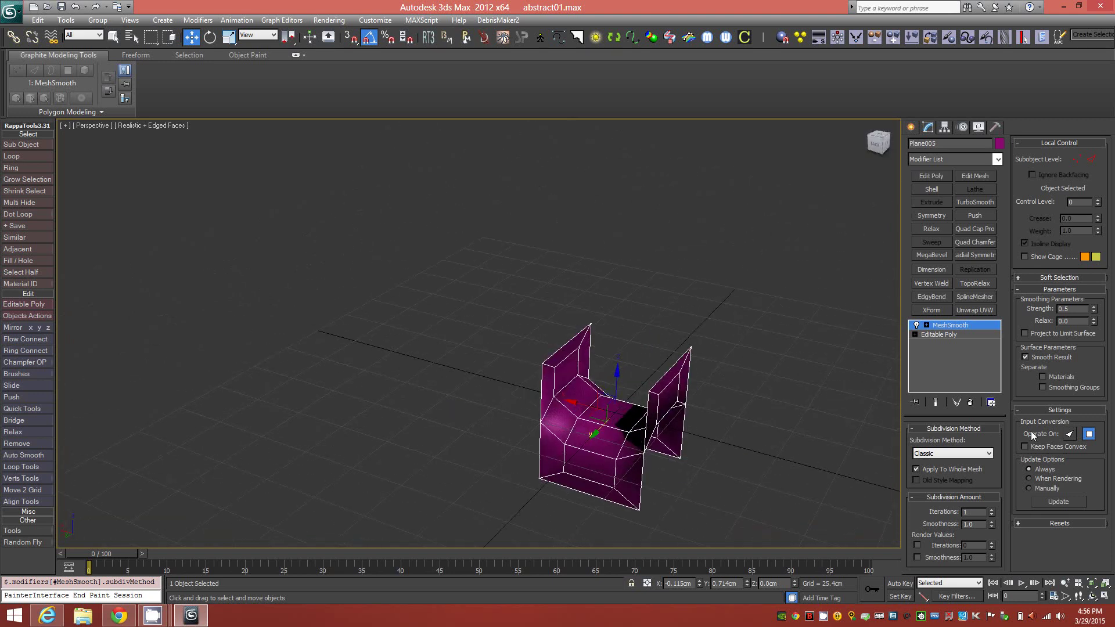
{"action": "right_click", "coordinate": [964, 329]}
{"action": "left_click", "coordinate": [987, 441]}
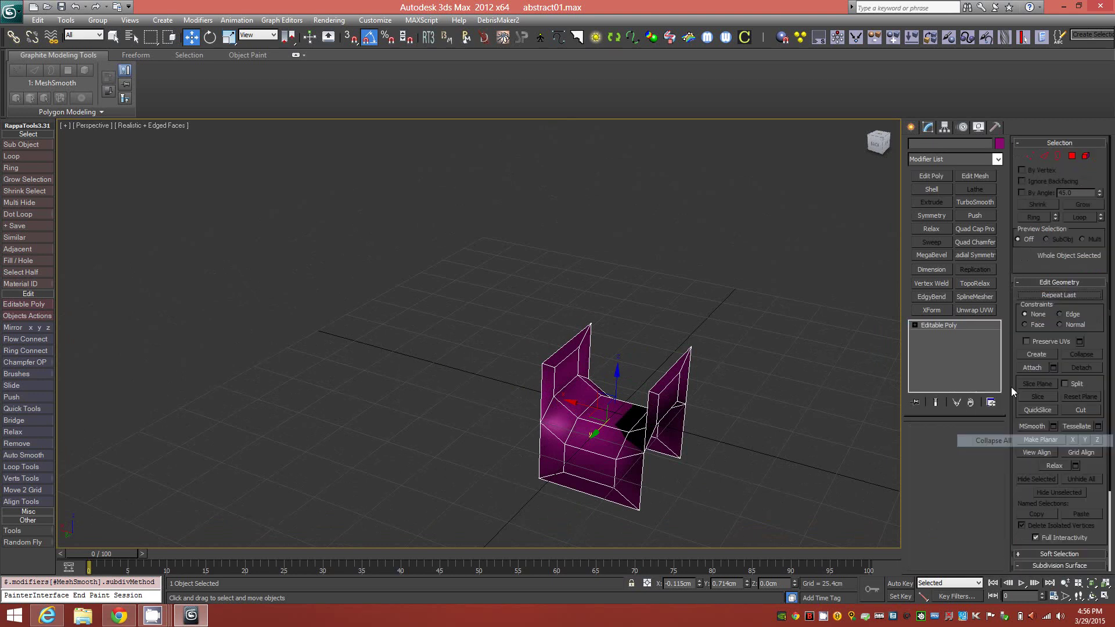
- With SubObj preview selection on, keep only the nine central polygons and delete all the wall polygons around them
{"action": "left_click", "coordinate": [965, 442]}
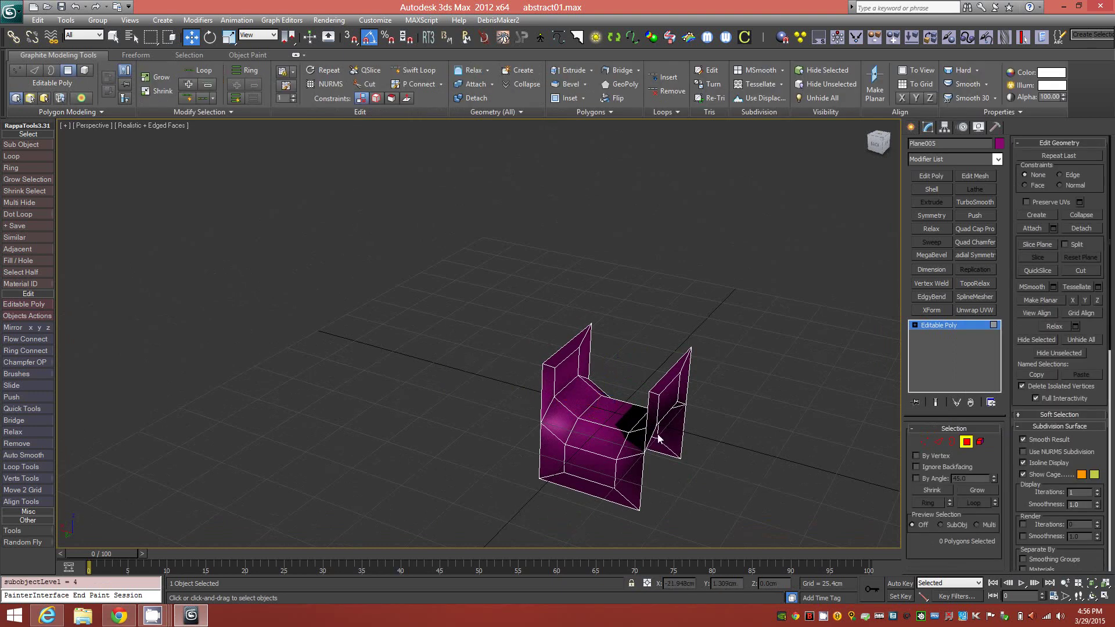
{"action": "left_click", "coordinate": [952, 524]}
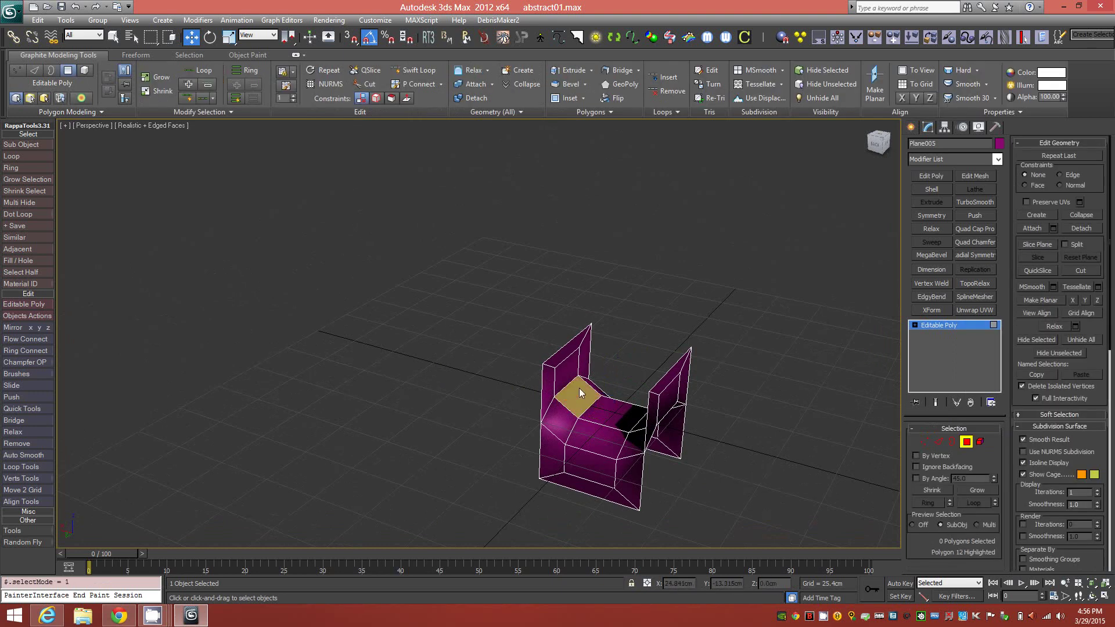
{"action": "middle_click_drag", "start_coordinate": [579, 391], "coordinate": [556, 406], "text": "alt"}
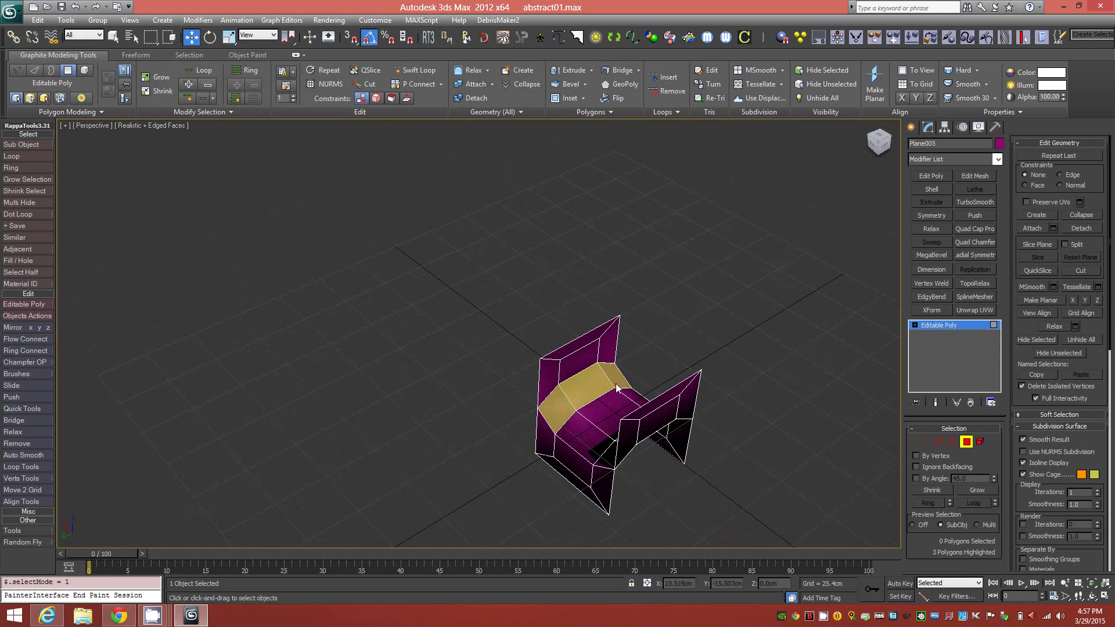
{"action": "left_click", "coordinate": [589, 430]}
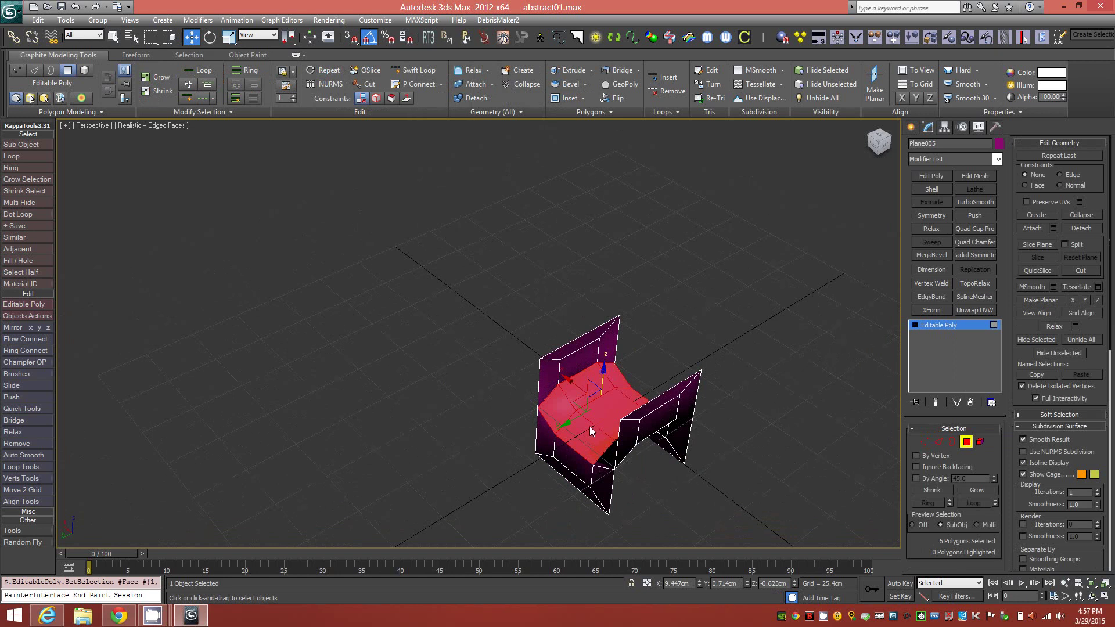
{"action": "middle_click_drag", "start_coordinate": [590, 426], "coordinate": [674, 422], "text": "alt"}
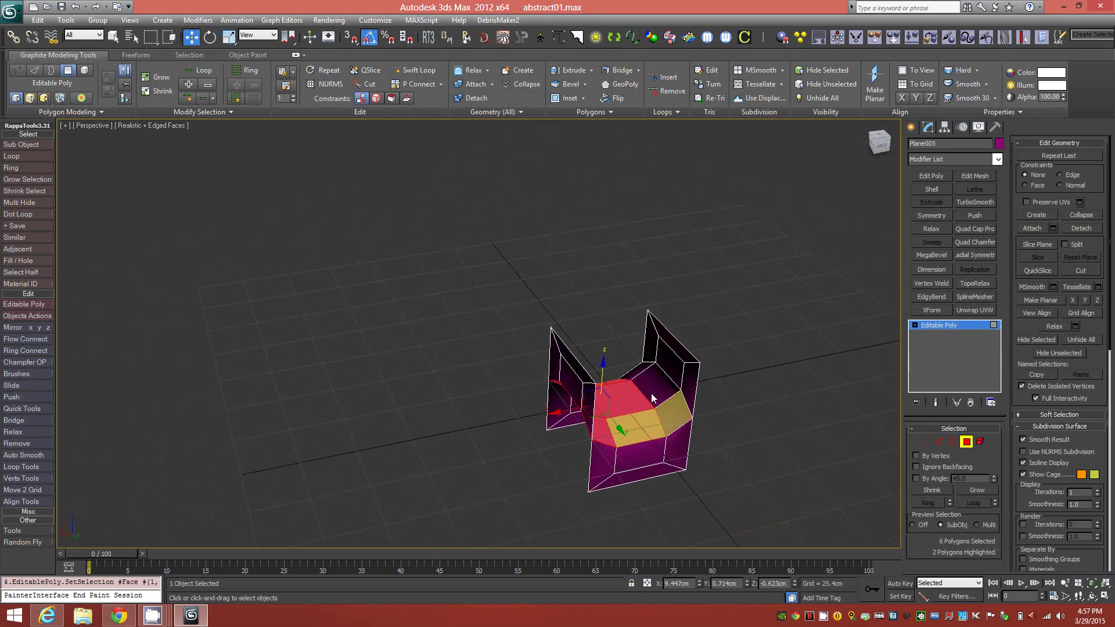
{"action": "left_click", "coordinate": [633, 375], "text": "ctrl"}
{"action": "middle_click_drag", "start_coordinate": [624, 389], "coordinate": [590, 365], "text": "alt"}
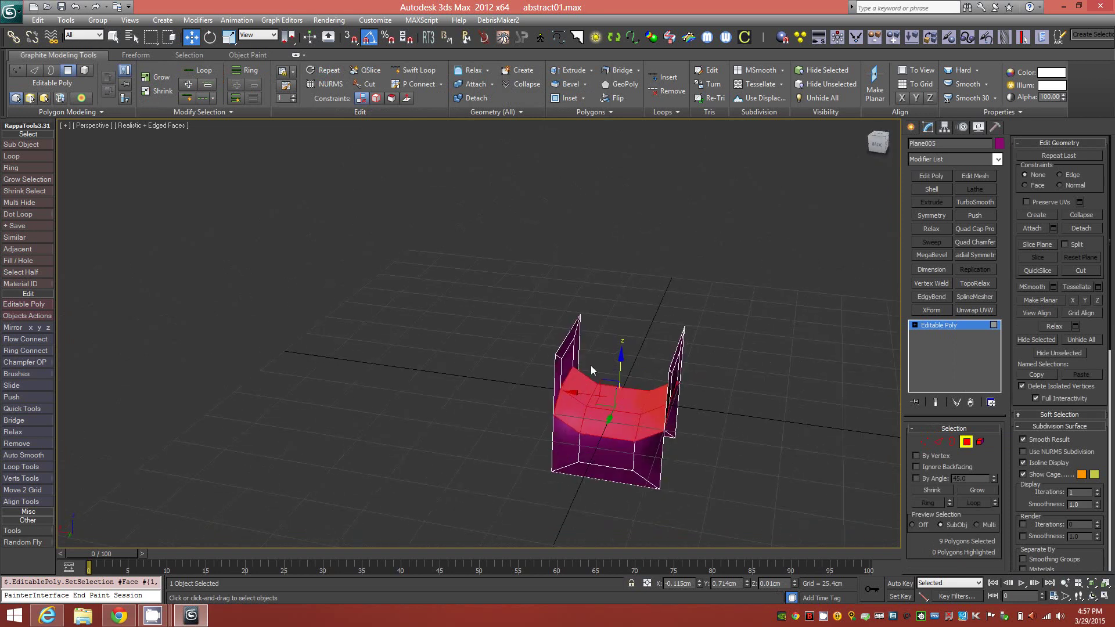
{"action": "key", "text": "ctrl+i"}
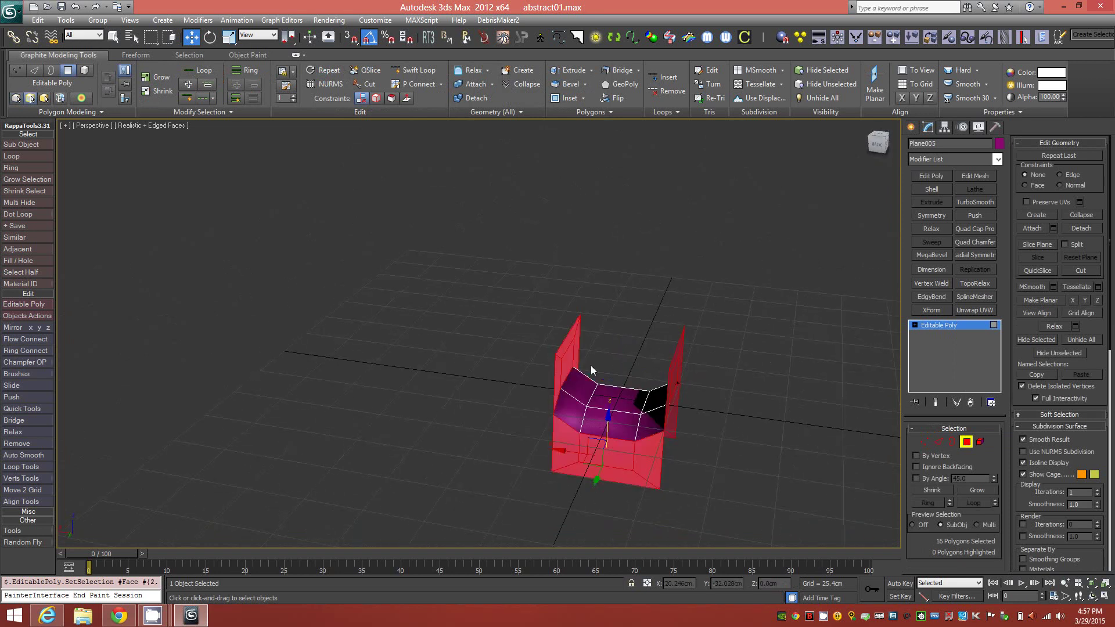
{"action": "key", "text": "Delete"}
{"action": "left_click", "coordinate": [966, 441]}
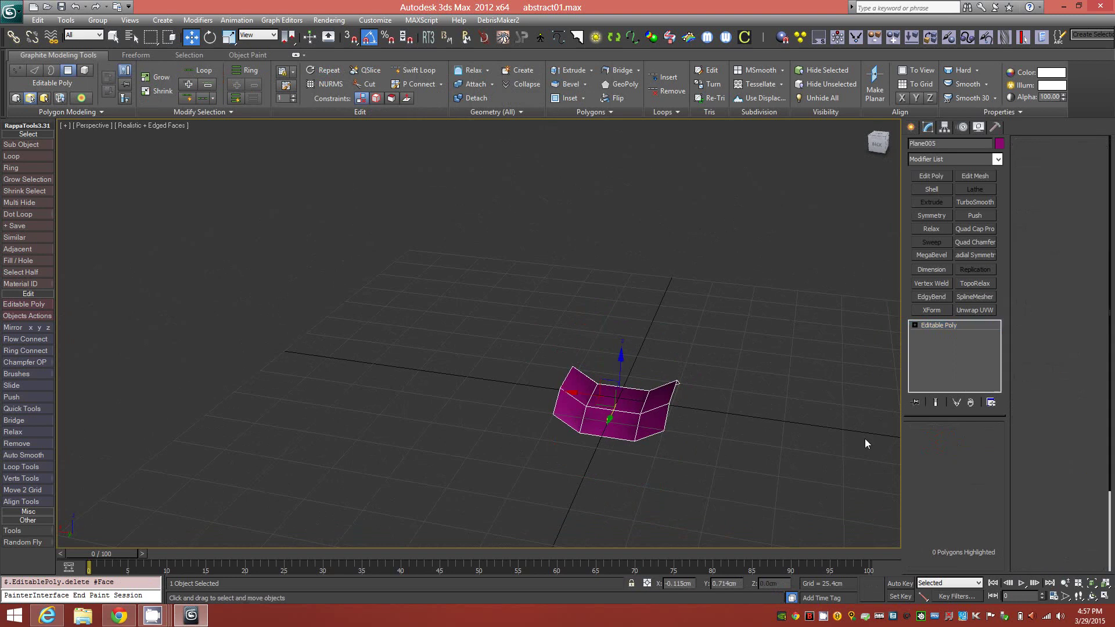
- Switch the remaining curved patch to edge editing and turn off the sub-object selection preview
{"action": "middle_click_drag", "start_coordinate": [736, 409], "coordinate": [712, 396], "text": "alt"}
{"action": "left_click", "coordinate": [938, 442]}
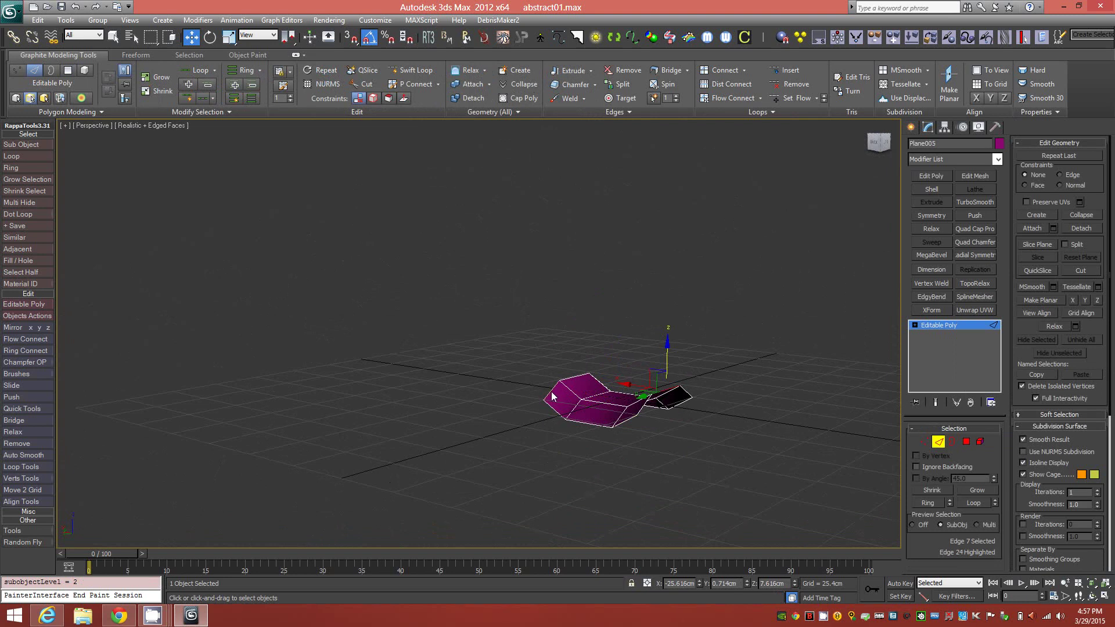
{"action": "left_click", "coordinate": [581, 425]}
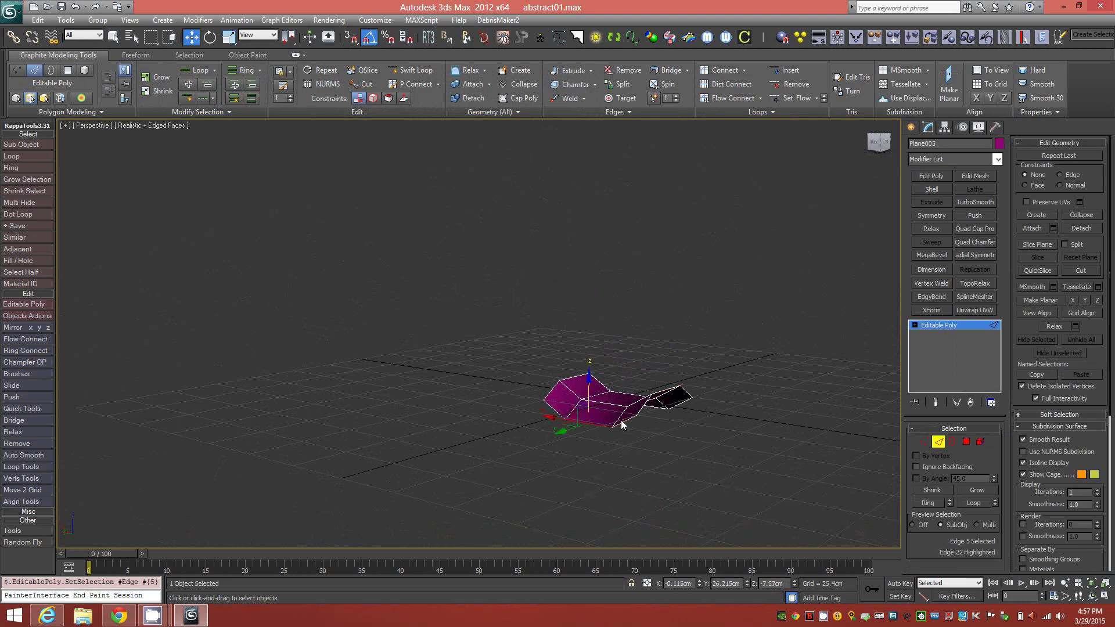
{"action": "double_click", "coordinate": [591, 408]}
{"action": "middle_click_drag", "start_coordinate": [674, 413], "coordinate": [615, 507], "text": "alt"}
{"action": "left_click", "coordinate": [594, 513], "text": "ctrl"}
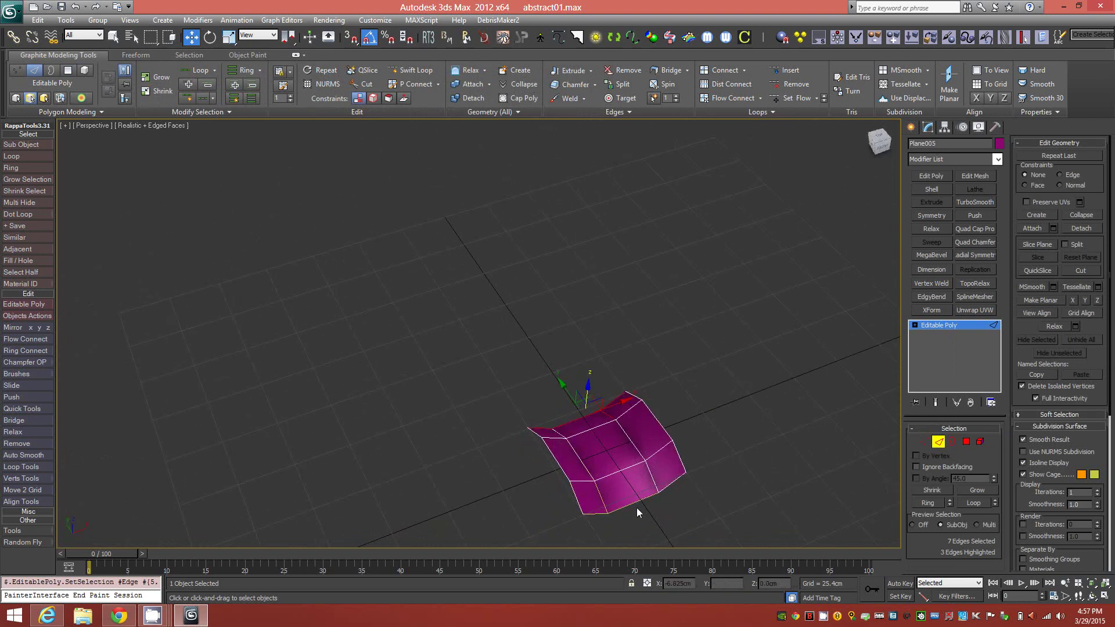
{"action": "left_click", "coordinate": [913, 524]}
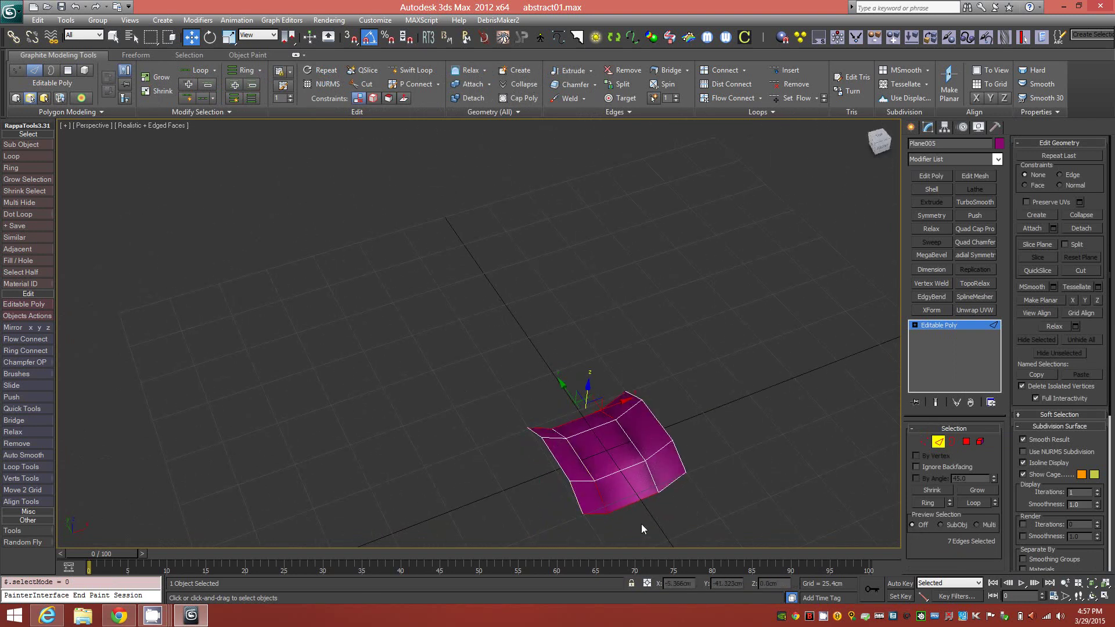
- Extend the three boundary edges on each of two opposite sides of the curved patch straight down
{"action": "left_click", "coordinate": [616, 505]}
{"action": "left_click", "coordinate": [592, 513]}
{"action": "left_click", "coordinate": [633, 506], "text": "ctrl"}
{"action": "middle_click_drag", "start_coordinate": [672, 487], "coordinate": [662, 385], "text": "alt"}
{"action": "left_click", "coordinate": [672, 490], "text": "ctrl"}
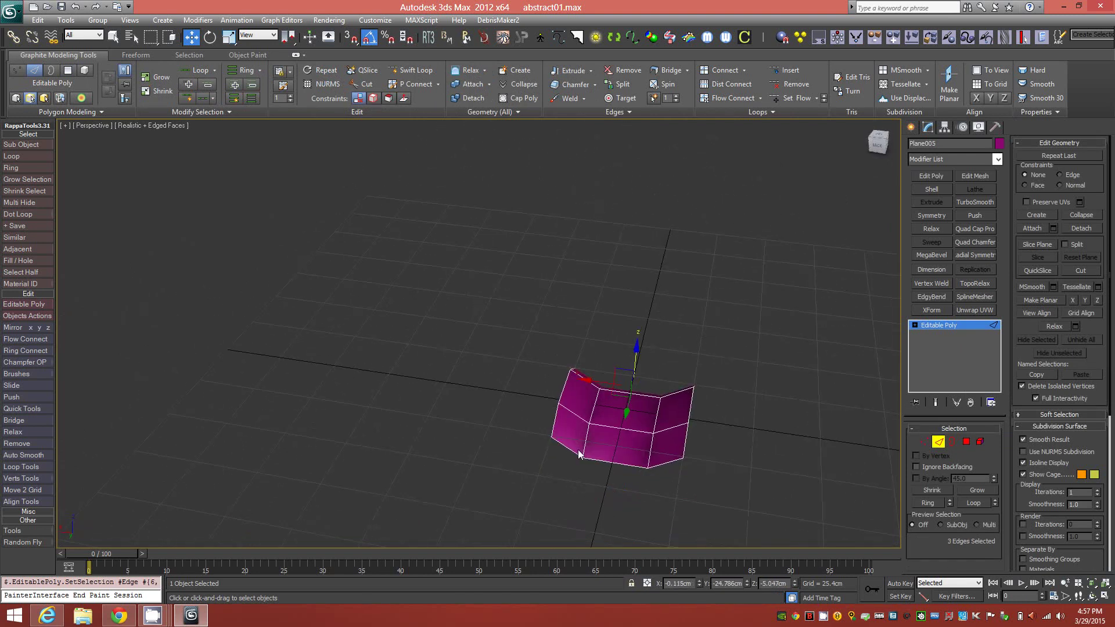
{"action": "left_click", "coordinate": [559, 445], "text": "ctrl"}
{"action": "left_click", "coordinate": [604, 461], "text": "ctrl"}
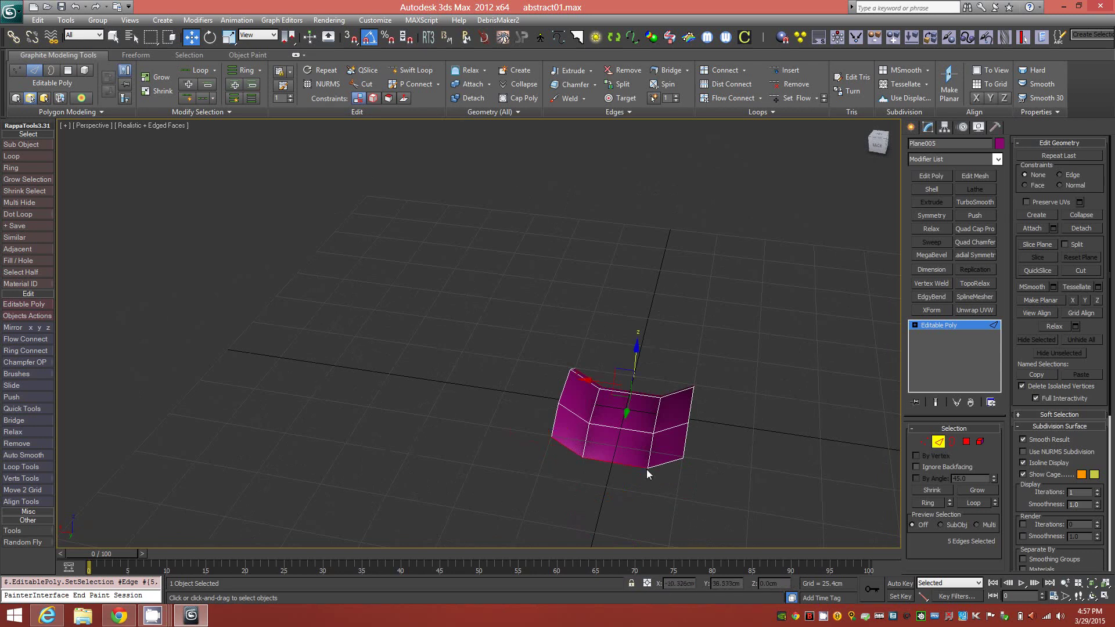
{"action": "left_click_drag", "start_coordinate": [643, 358], "coordinate": [639, 415], "text": "shift"}
{"action": "middle_click_drag", "start_coordinate": [701, 445], "coordinate": [644, 483], "text": "alt"}
- Extend the three boundary edges on each of the patch's other two sides straight up
{"action": "left_click", "coordinate": [640, 460]}
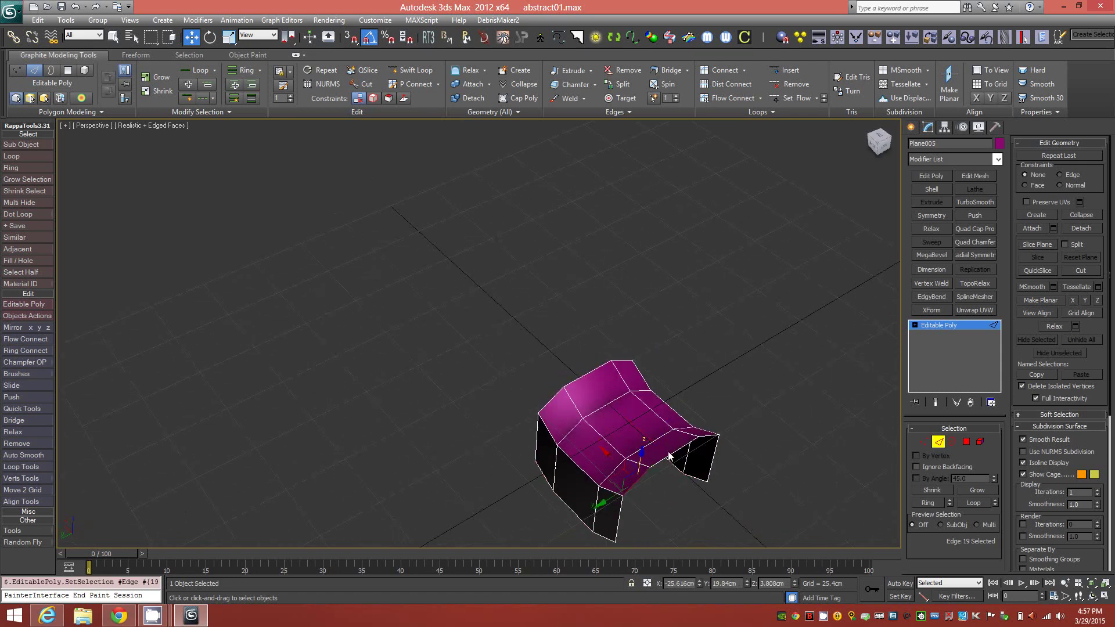
{"action": "double_click", "coordinate": [708, 439]}
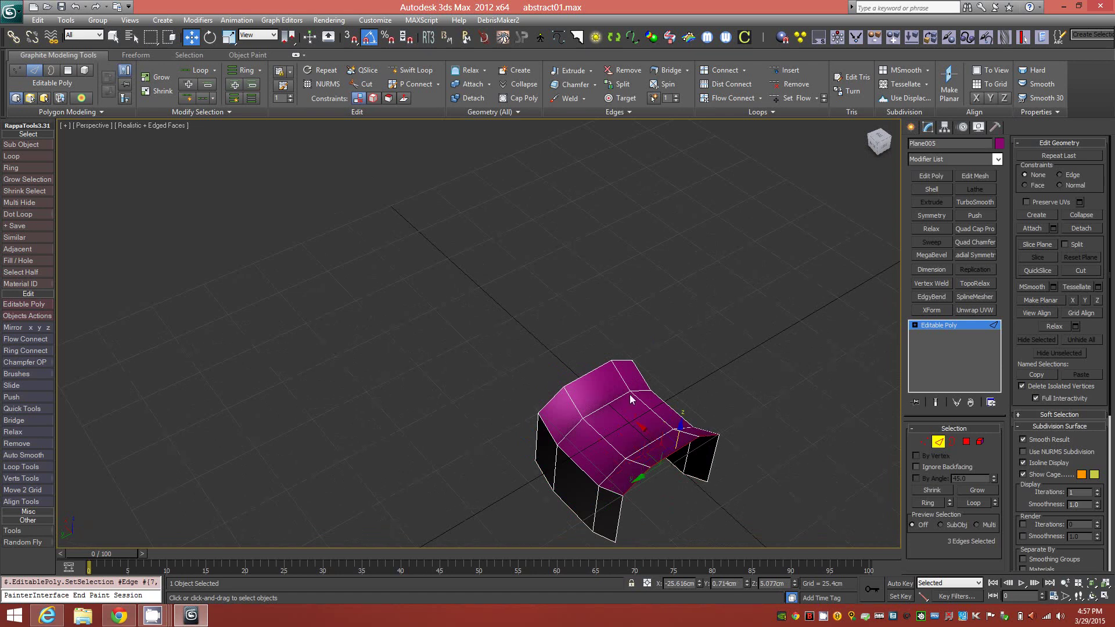
{"action": "double_click", "coordinate": [624, 365]}
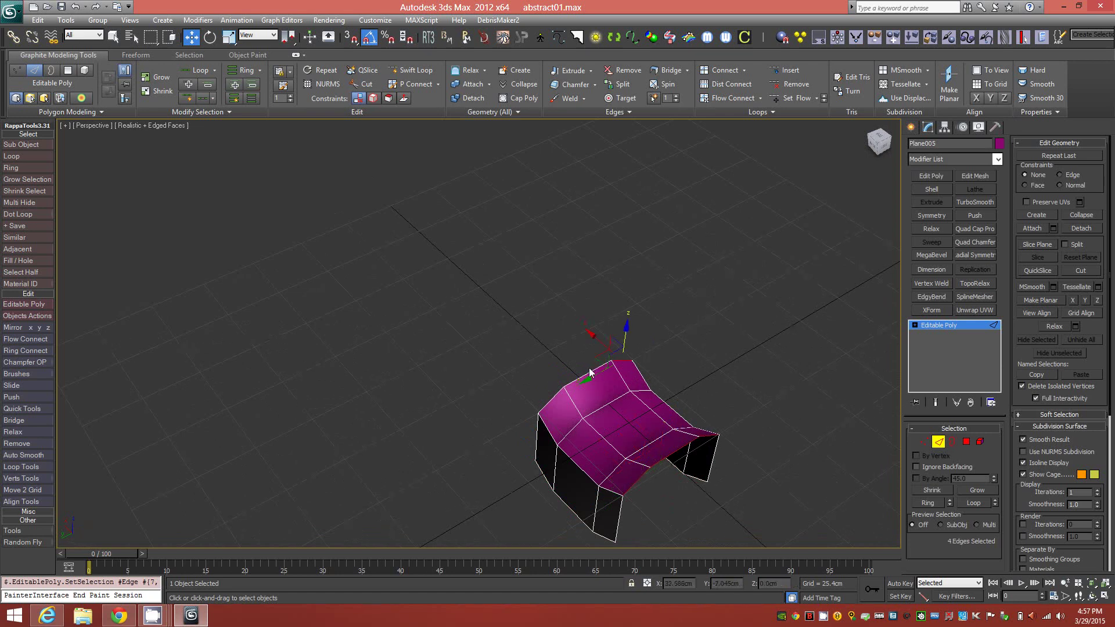
{"action": "left_click", "coordinate": [555, 405], "text": "ctrl"}
{"action": "left_click_drag", "start_coordinate": [592, 353], "coordinate": [601, 299]}
- Align the six top edges of the two raised walls on the Y axis
{"action": "double_click", "coordinate": [709, 395]}
{"action": "middle_click_drag", "start_coordinate": [710, 445], "coordinate": [737, 438], "text": "alt"}
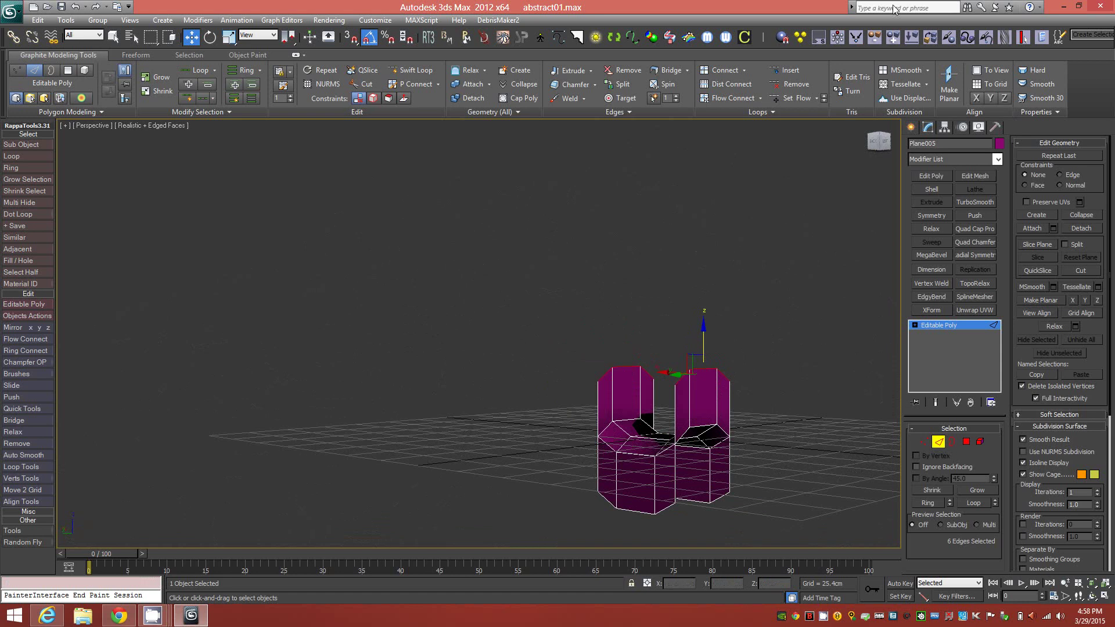
{"action": "left_click", "coordinate": [992, 98]}
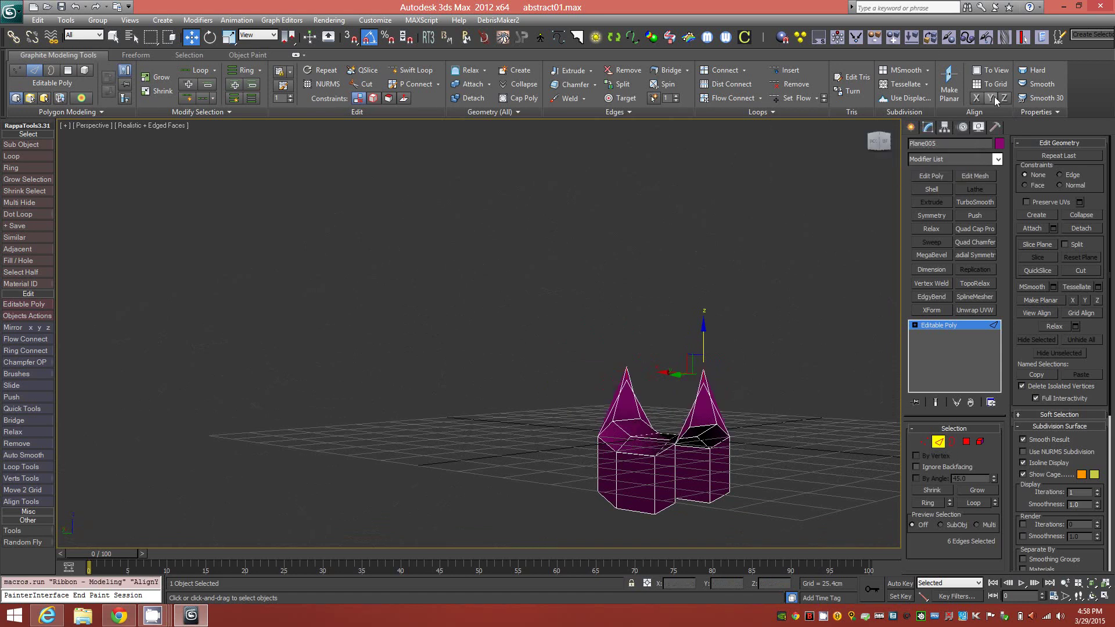
- Align the six top edges of the raised walls on Z, align the six bottom edges on Z too, and leave edge editing
{"action": "left_click", "coordinate": [1004, 98]}
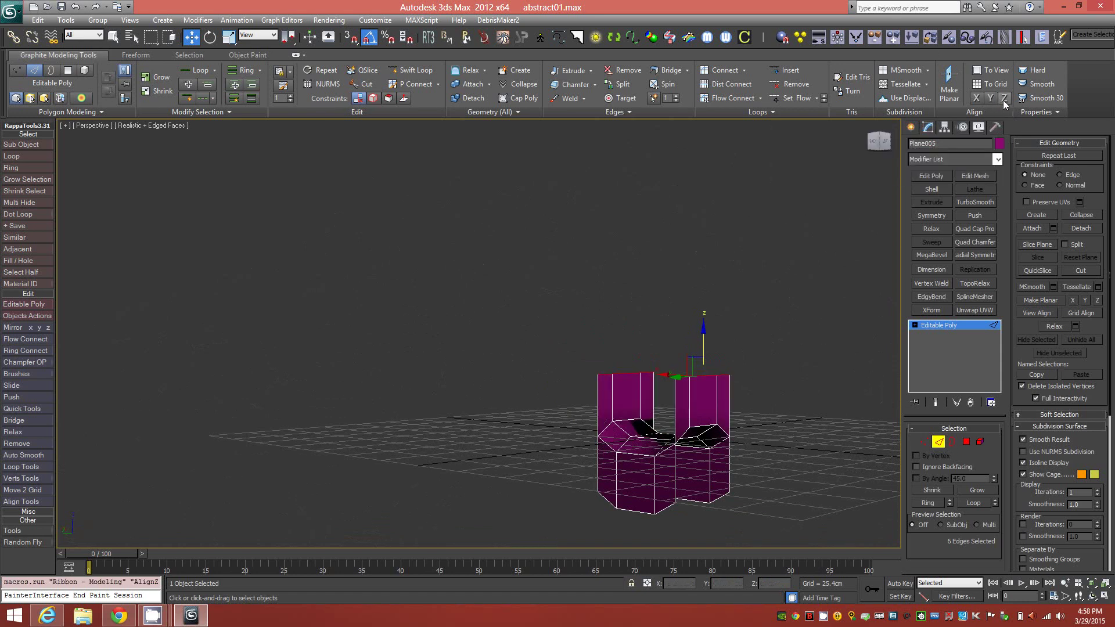
{"action": "left_click", "coordinate": [648, 514]}
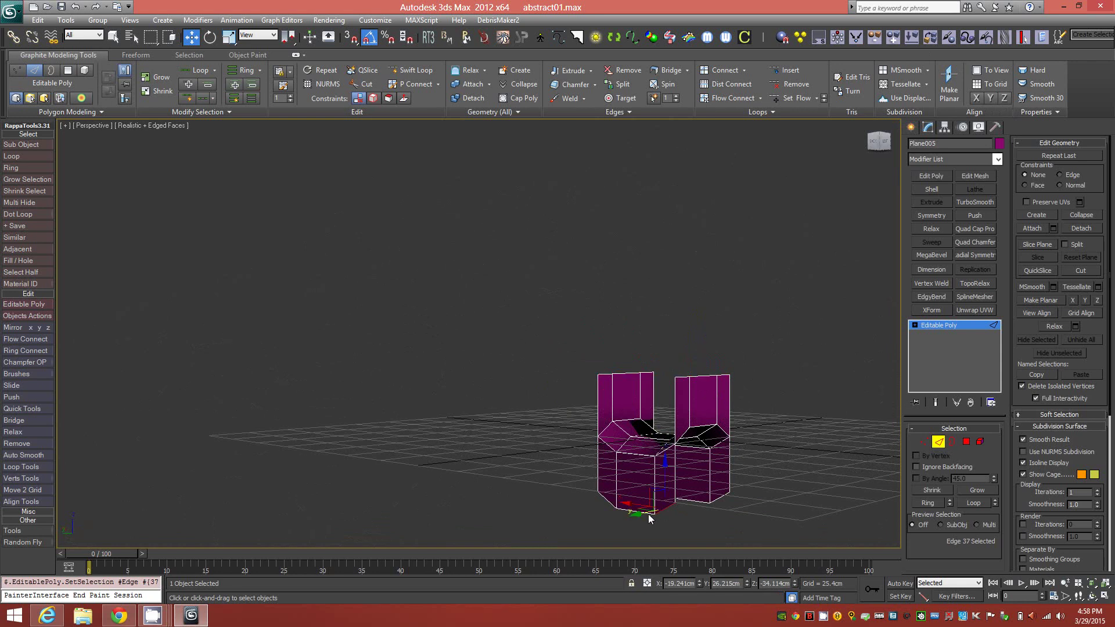
{"action": "key", "text": "alt+l"}
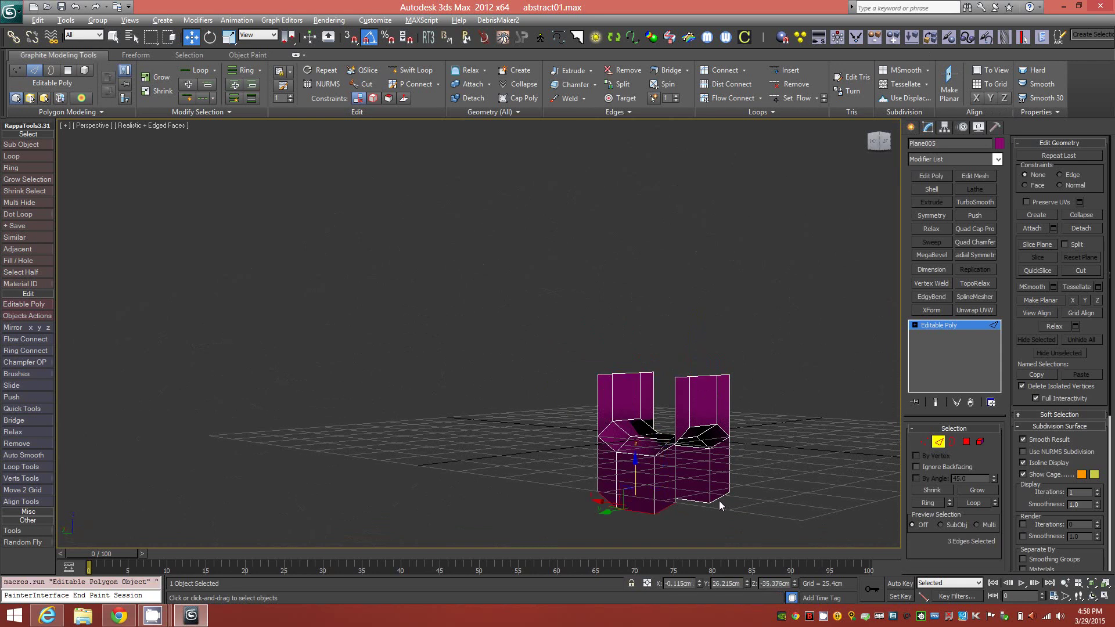
{"action": "left_click", "coordinate": [715, 499], "text": "ctrl"}
{"action": "key", "text": "alt+l"}
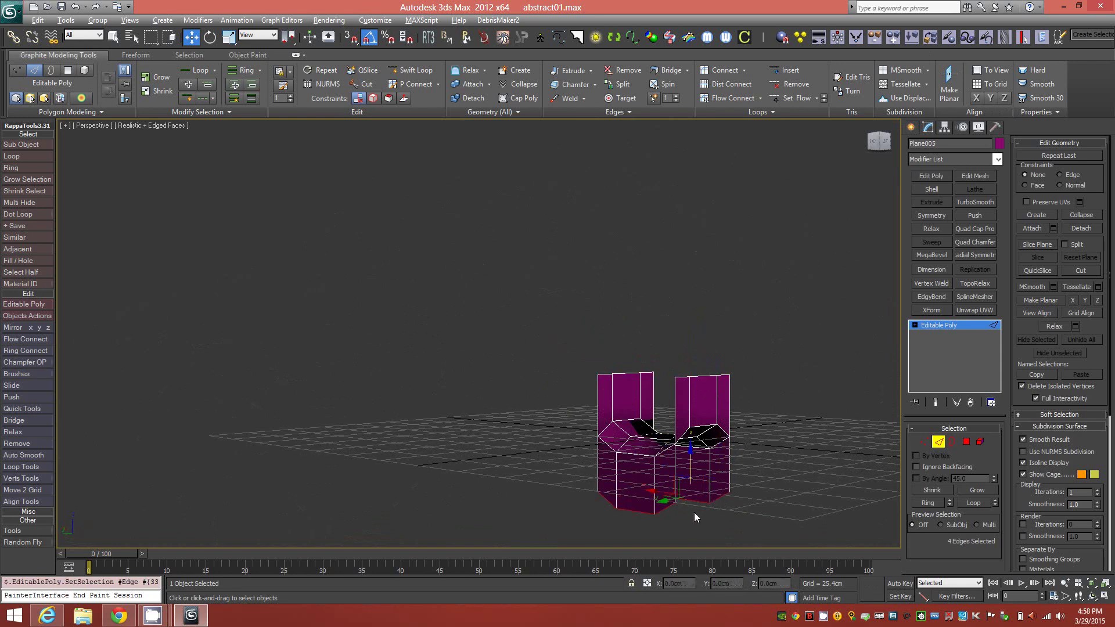
{"action": "left_click", "coordinate": [1004, 98]}
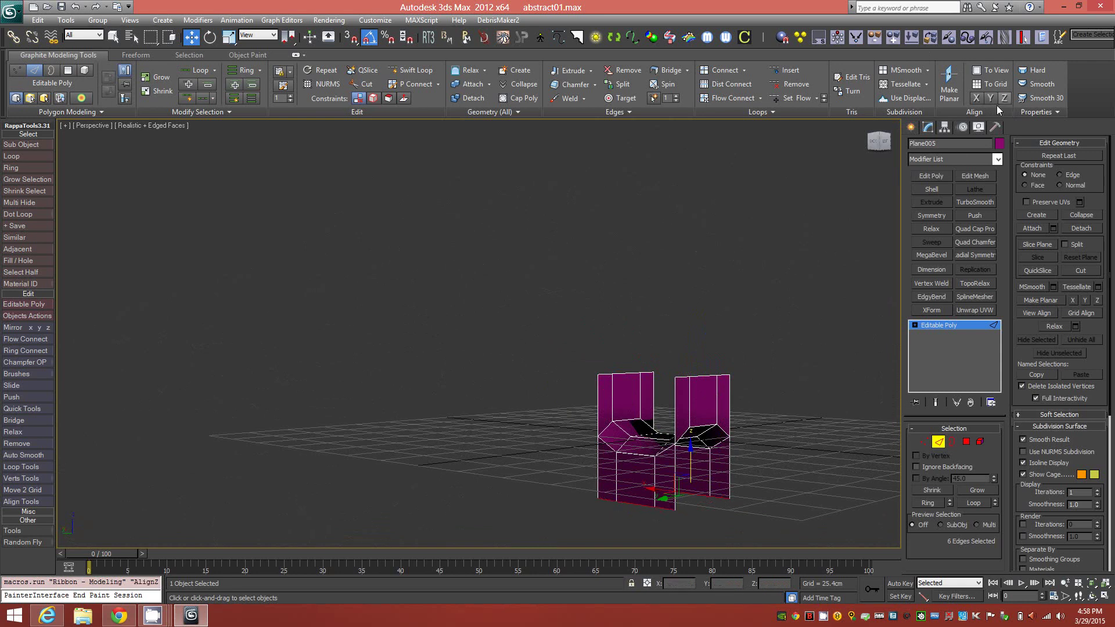
{"action": "middle_click_drag", "start_coordinate": [778, 401], "coordinate": [689, 399], "text": "alt"}
{"action": "left_click", "coordinate": [749, 419]}
{"action": "left_click", "coordinate": [938, 441]}
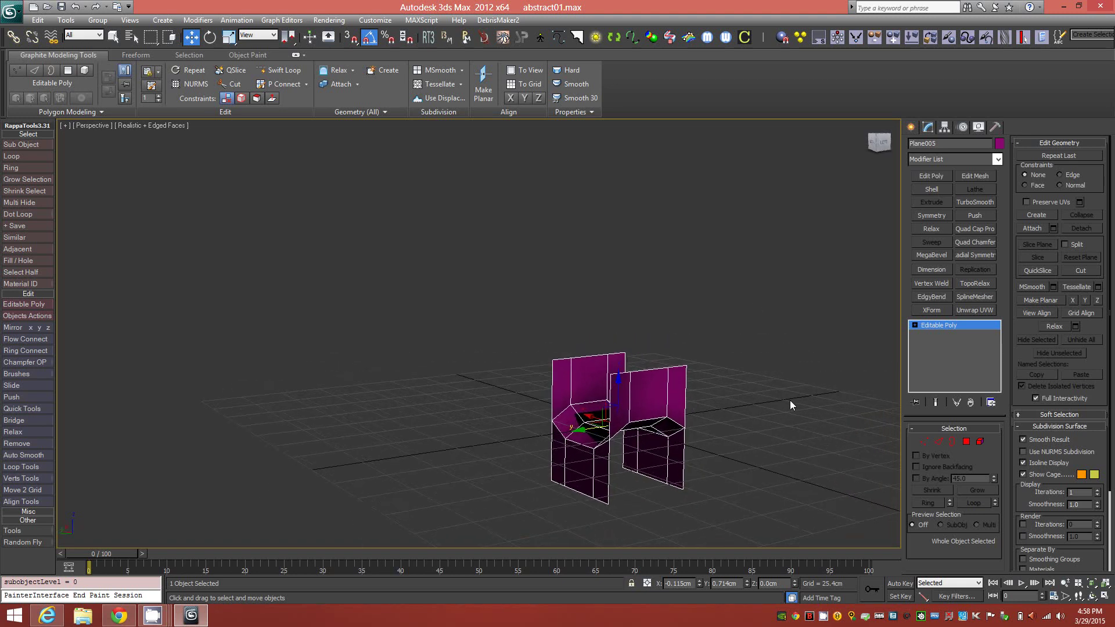
- Switch to the four-viewport layout and move only the object's pivot up to the top edges of the raised walls
{"action": "left_click", "coordinate": [1103, 598]}
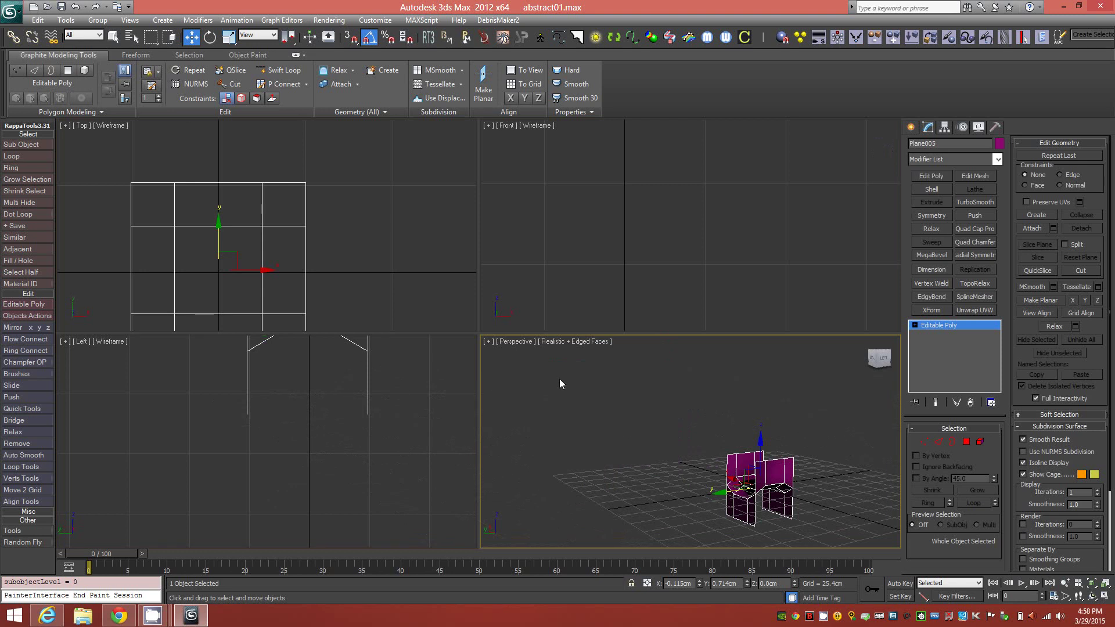
{"action": "key", "text": "z"}
{"action": "middle_click_drag", "start_coordinate": [684, 211], "coordinate": [685, 236]}
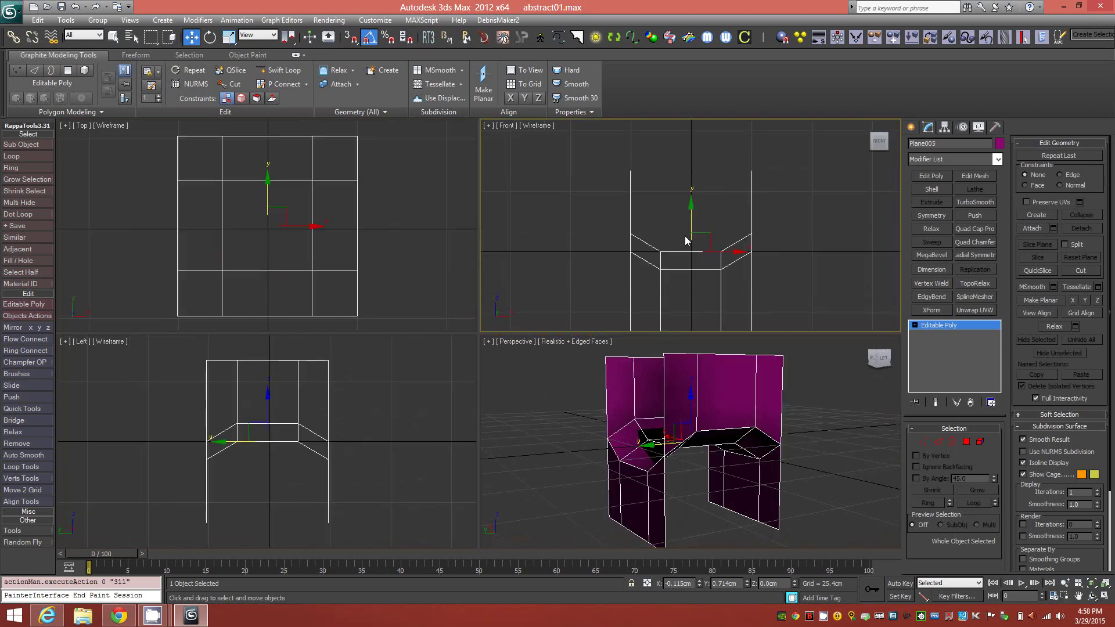
{"action": "left_click", "coordinate": [945, 127]}
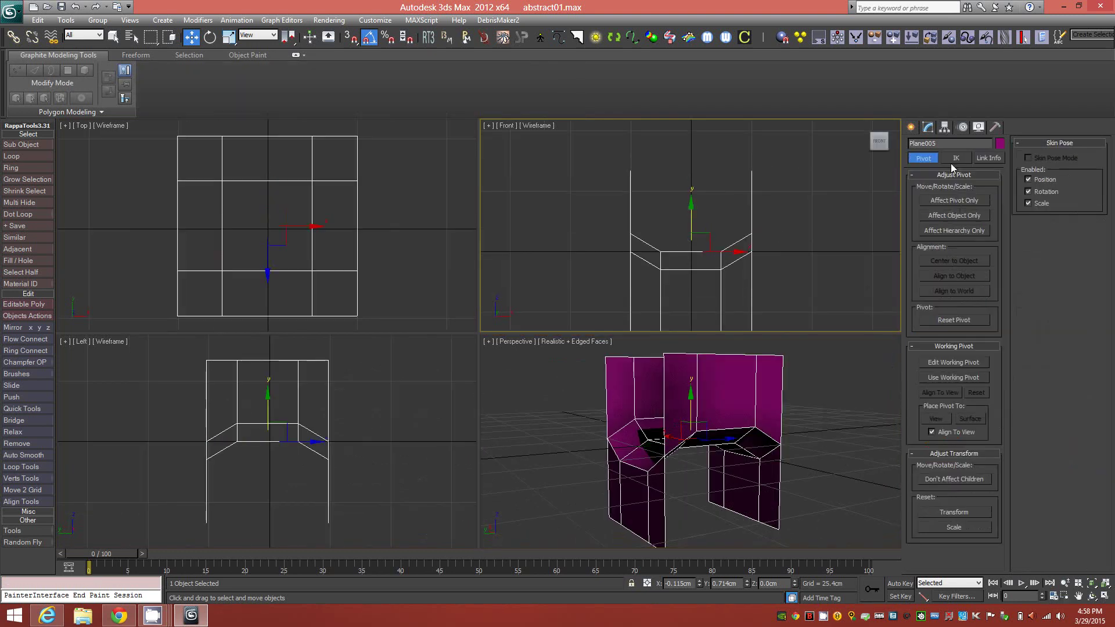
{"action": "left_click", "coordinate": [954, 201]}
{"action": "left_click_drag", "start_coordinate": [693, 210], "coordinate": [689, 135]}
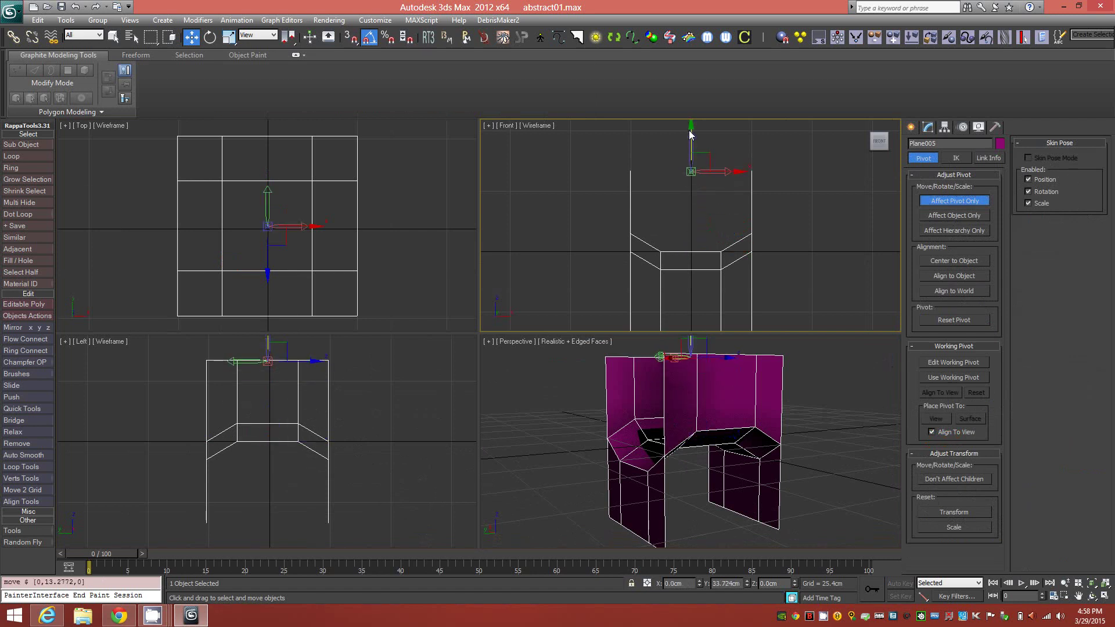
{"action": "left_click", "coordinate": [954, 201]}
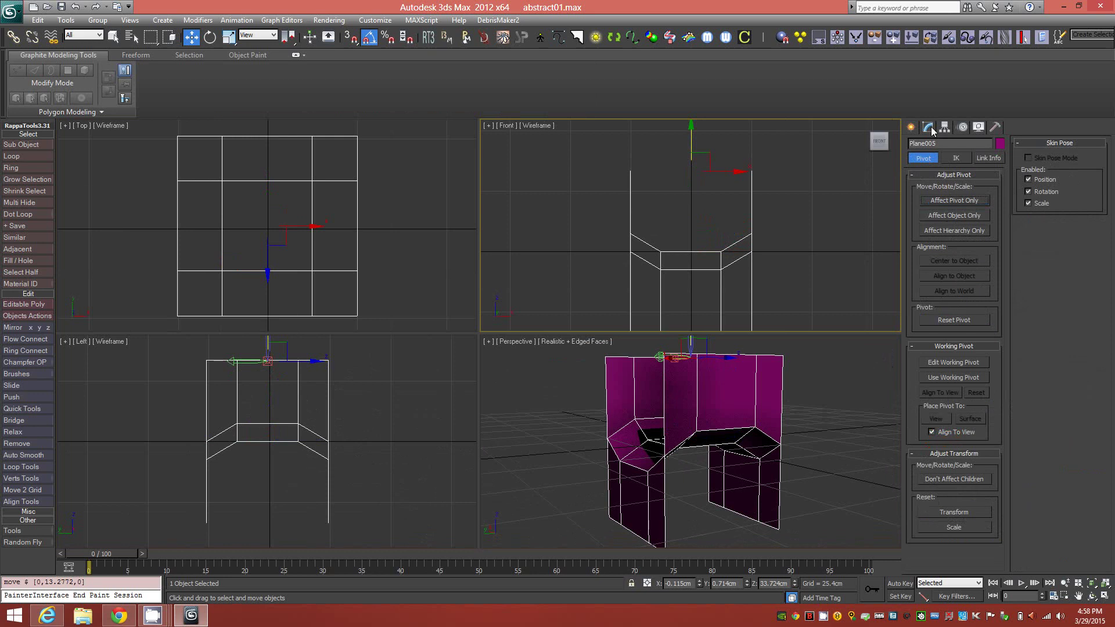
- Add a Symmetry modifier that mirrors the piece upward on the Z axis with Flip enabled
{"action": "left_click", "coordinate": [929, 127]}
{"action": "left_click", "coordinate": [931, 216]}
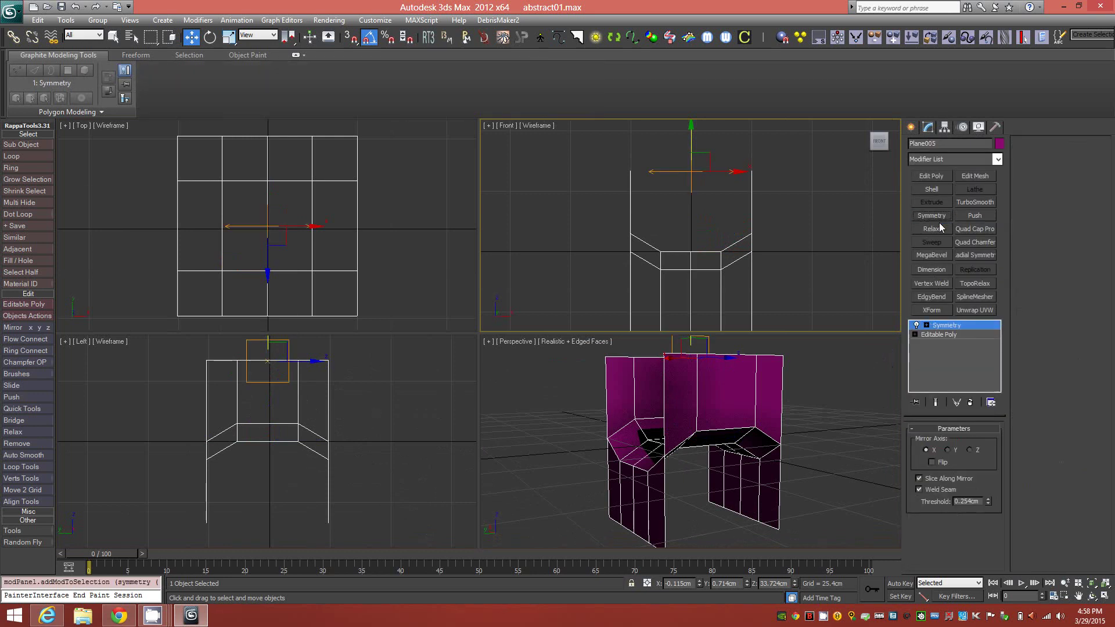
{"action": "left_click", "coordinate": [954, 450]}
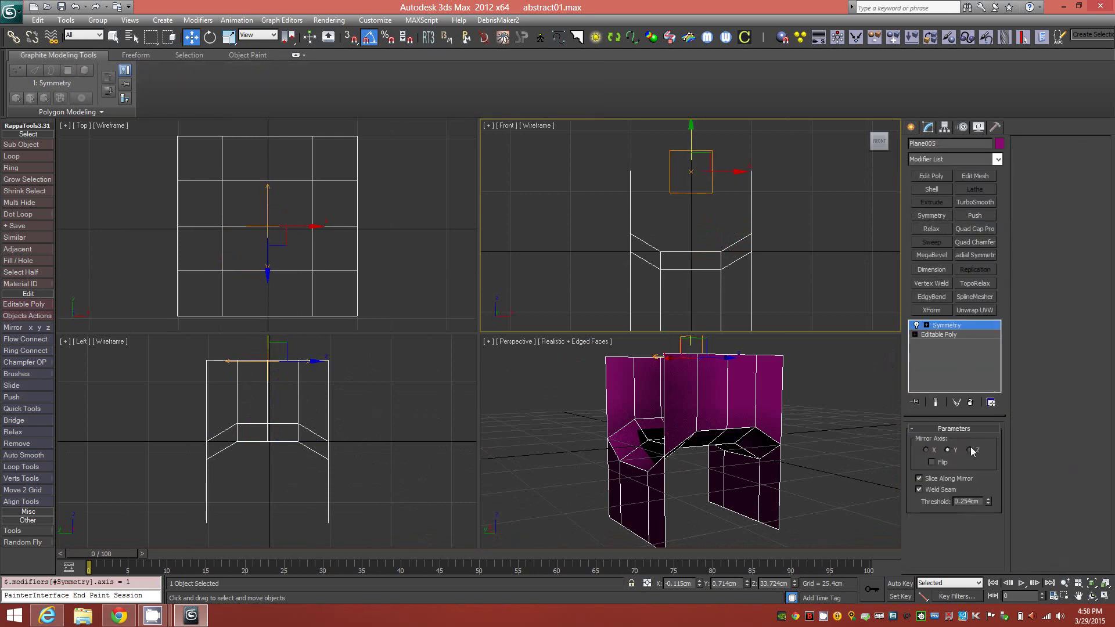
{"action": "left_click", "coordinate": [973, 451]}
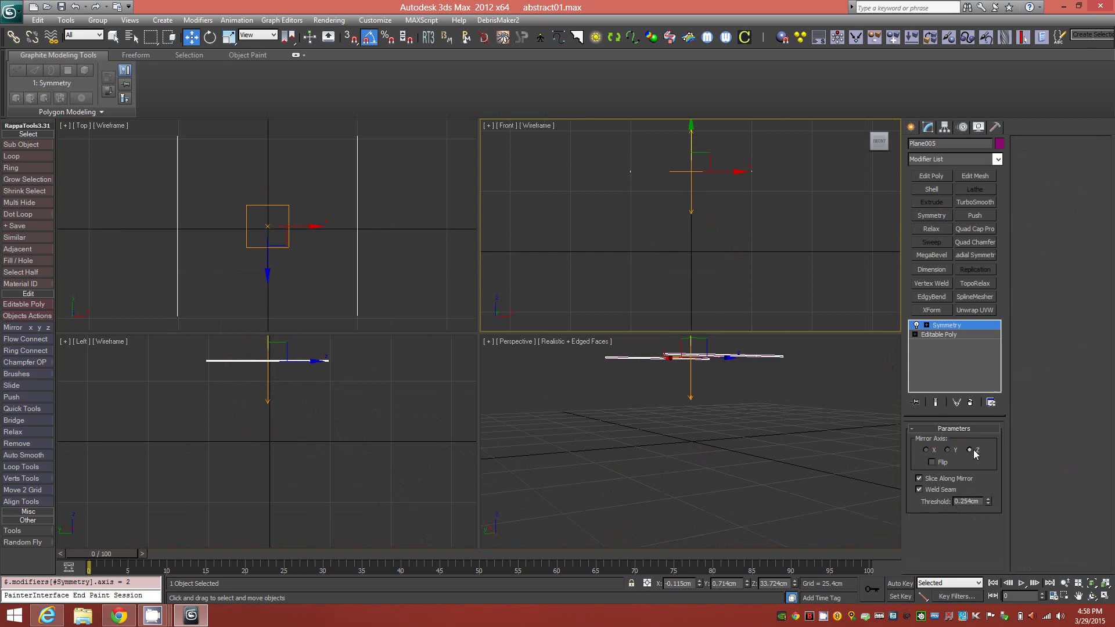
{"action": "left_click", "coordinate": [941, 463]}
- Lower the Symmetry mirror plane by about 0.45 cm and collapse the whole modifier stack
{"action": "left_click", "coordinate": [927, 325]}
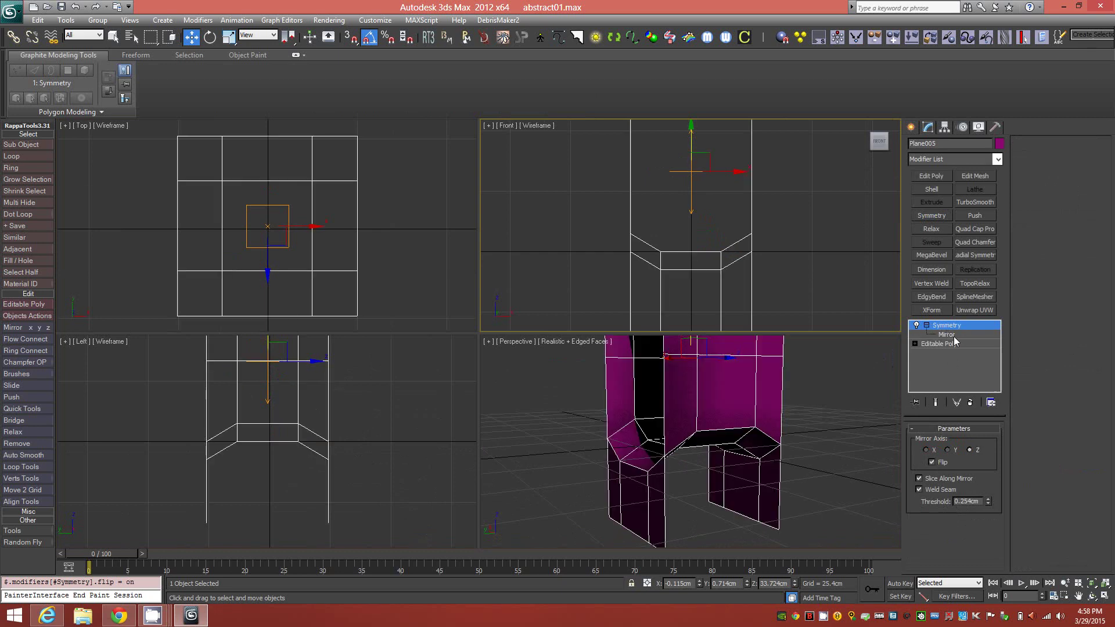
{"action": "left_click", "coordinate": [947, 335]}
{"action": "left_click_drag", "start_coordinate": [703, 180], "coordinate": [694, 230]}
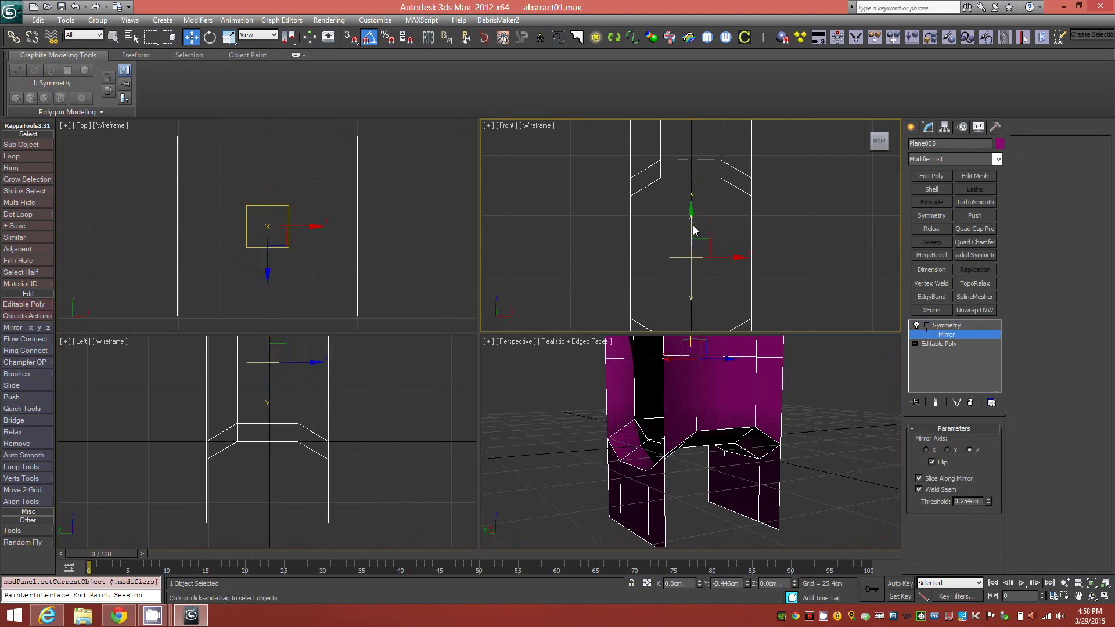
{"action": "middle_click_drag", "start_coordinate": [727, 399], "coordinate": [720, 493], "text": "alt"}
{"action": "left_click", "coordinate": [944, 333]}
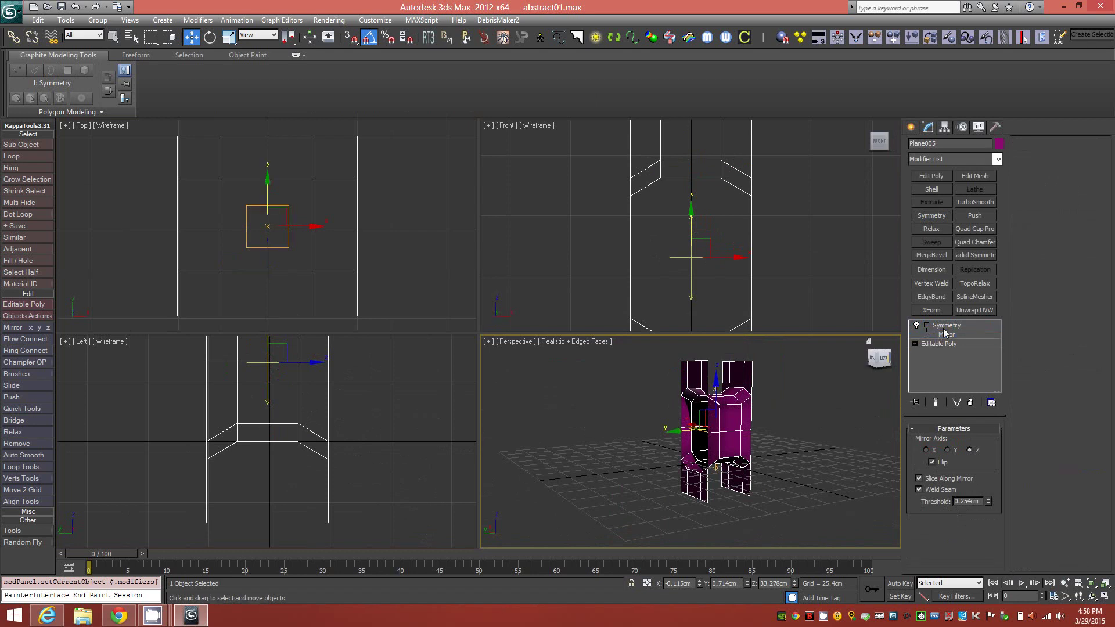
{"action": "right_click", "coordinate": [958, 325]}
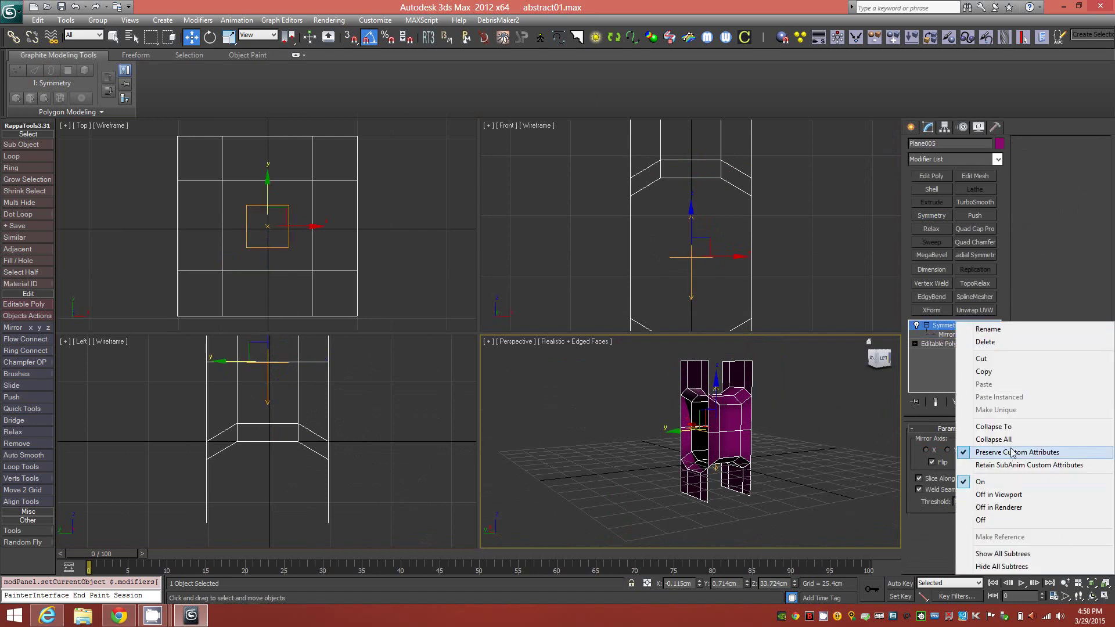
{"action": "left_click", "coordinate": [994, 440]}
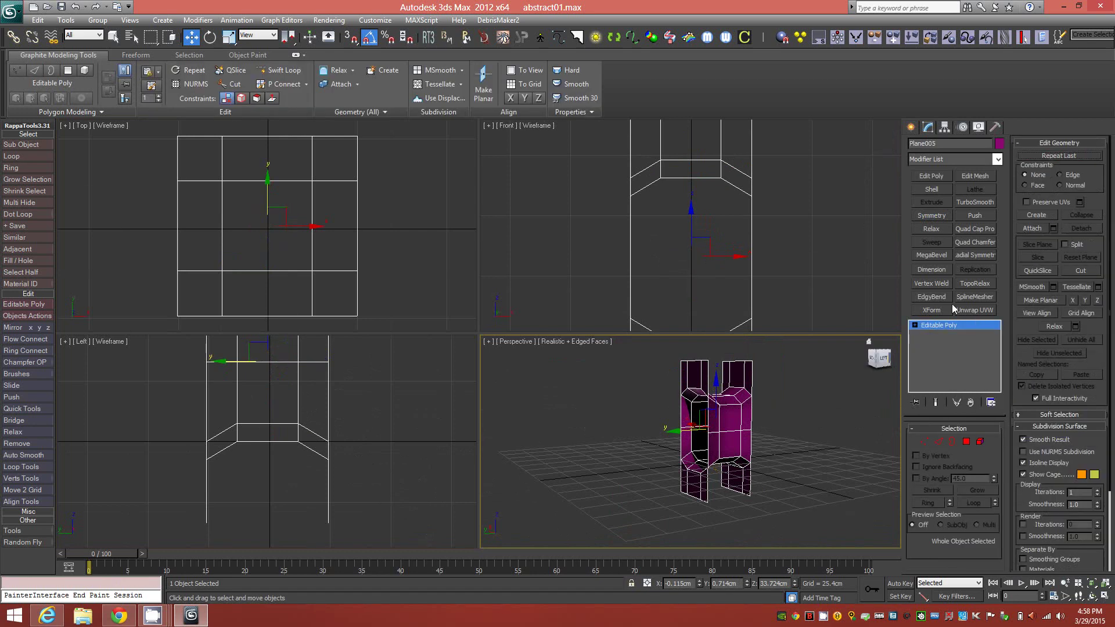
- Move only the pivot of the mirrored piece up to its new top edges
{"action": "middle_click_drag", "start_coordinate": [715, 261], "coordinate": [737, 238]}
{"action": "scroll", "coordinate": [725, 270], "scroll_direction": "down", "scroll_amount": 5}
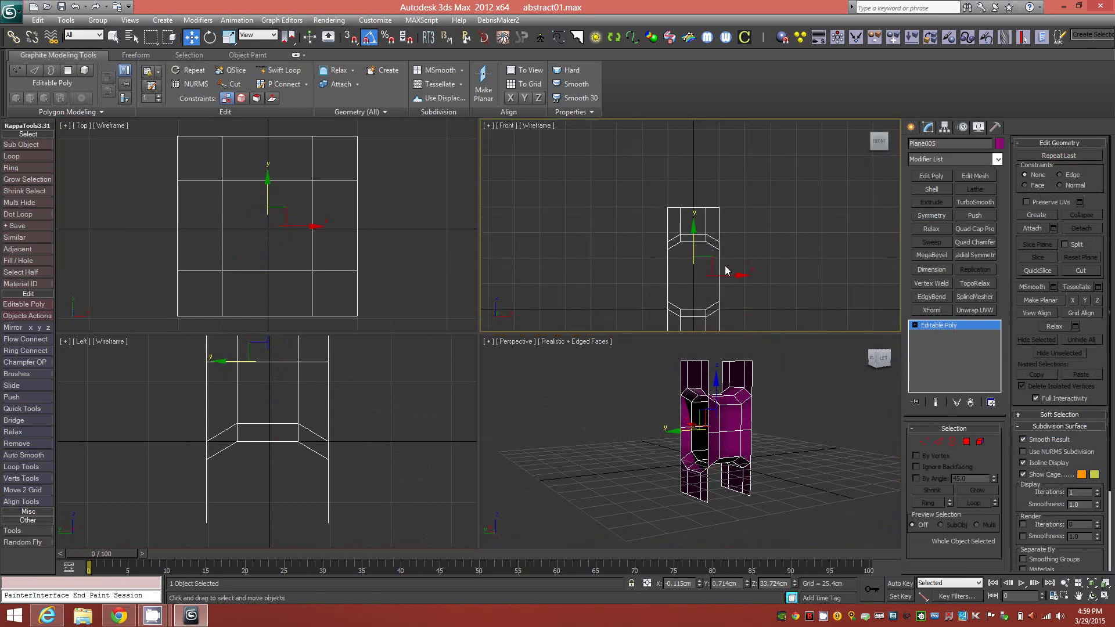
{"action": "left_click", "coordinate": [945, 127]}
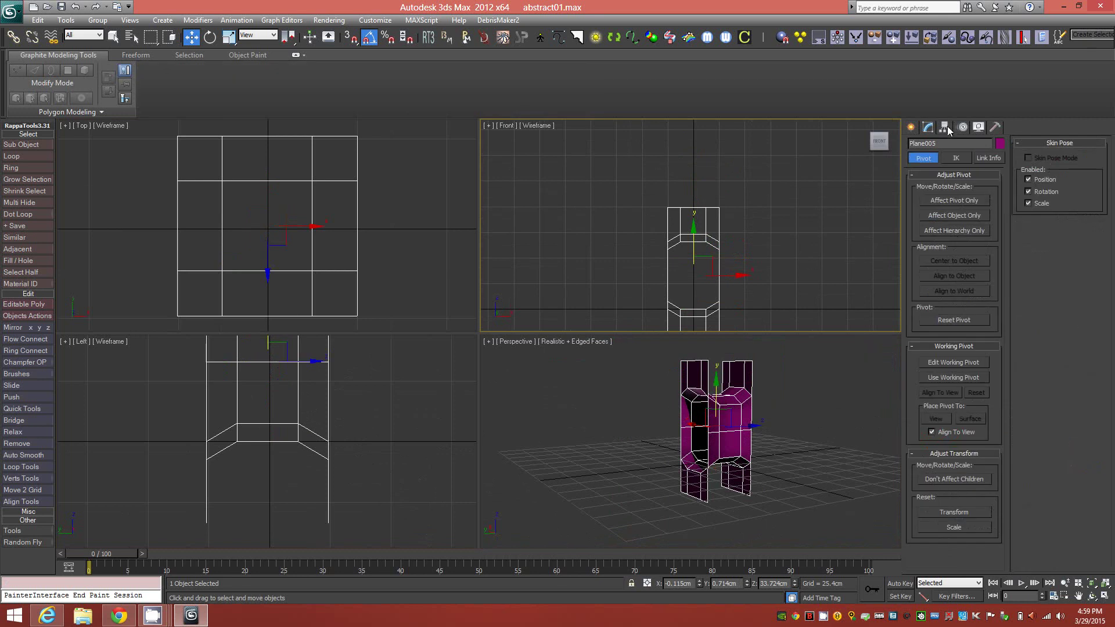
{"action": "left_click", "coordinate": [953, 201]}
{"action": "left_click_drag", "start_coordinate": [696, 238], "coordinate": [696, 167]}
{"action": "left_click", "coordinate": [942, 201]}
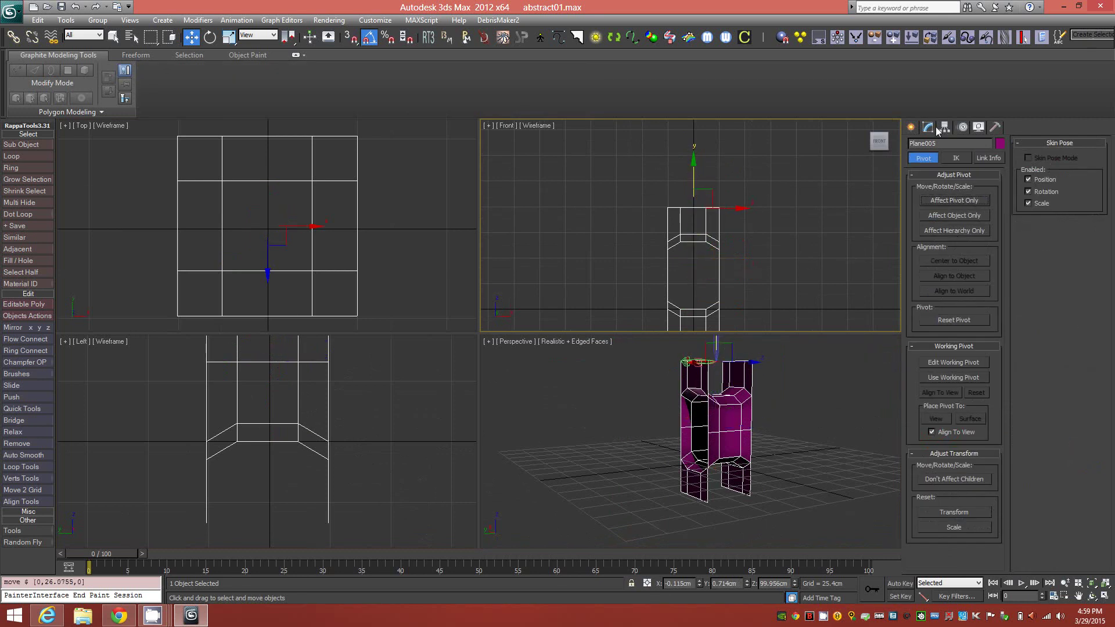
- Add Symmetry again to double the mirrored piece upward, using the Z mirror axis with Flip
{"action": "left_click", "coordinate": [928, 128]}
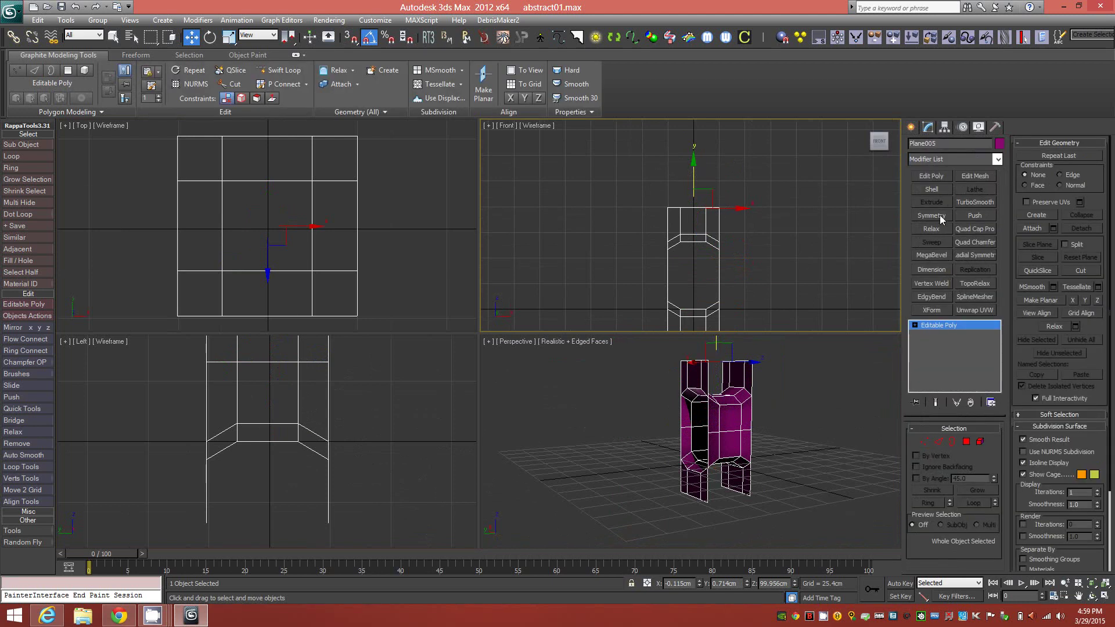
{"action": "left_click", "coordinate": [936, 215]}
{"action": "left_click", "coordinate": [969, 451]}
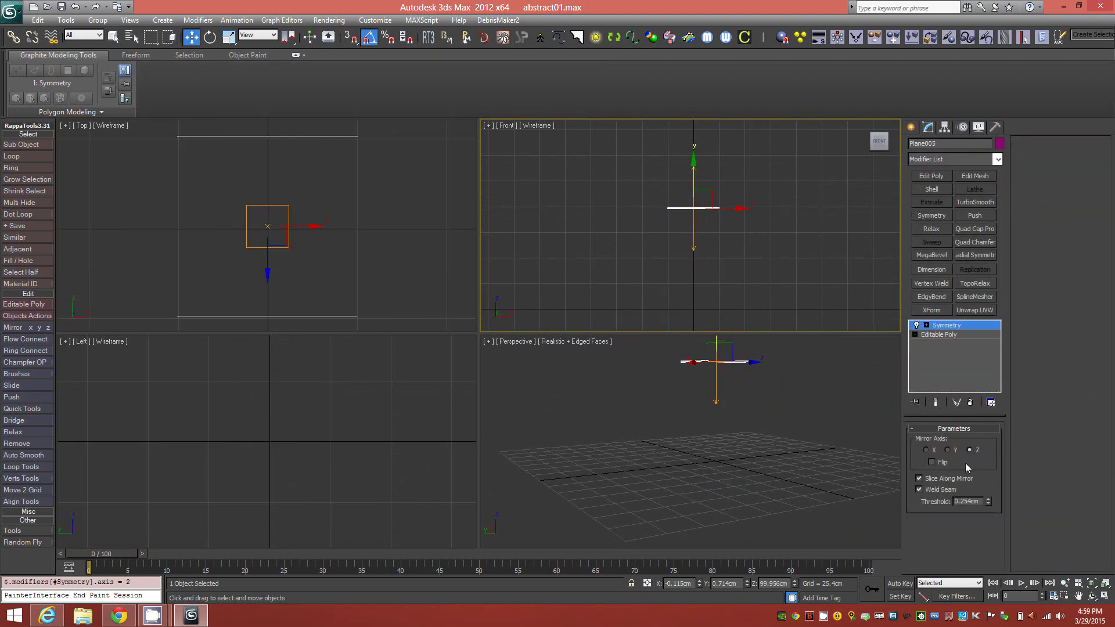
{"action": "left_click", "coordinate": [932, 462]}
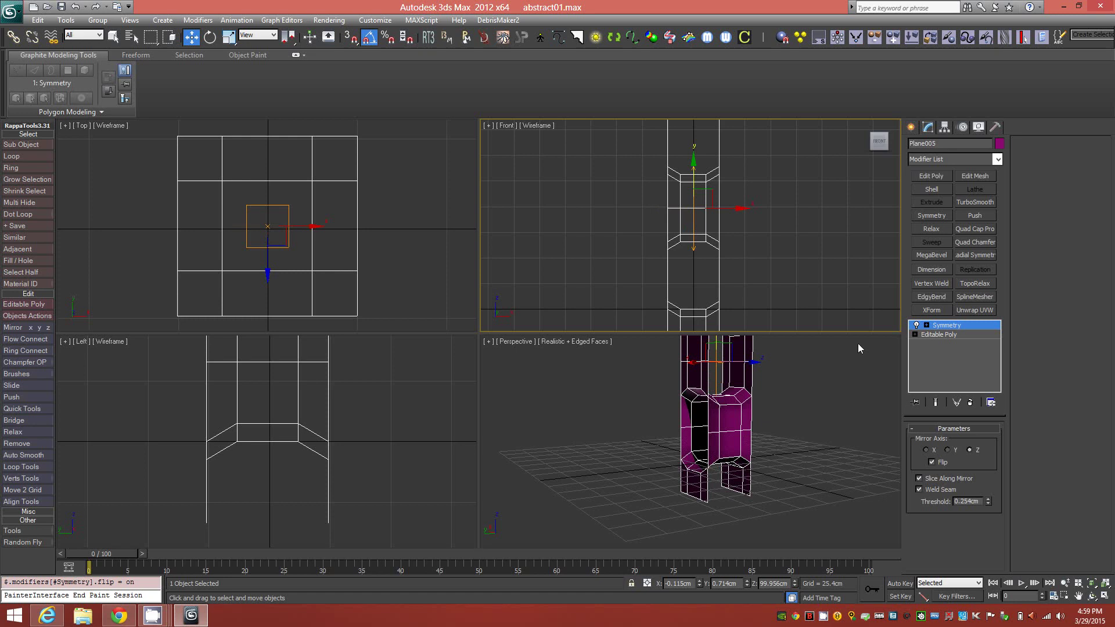
- Raise the second Symmetry's mirror plane by about 0.5 cm and collapse all modifiers into the editable poly
{"action": "left_click", "coordinate": [926, 326]}
{"action": "left_click", "coordinate": [946, 334]}
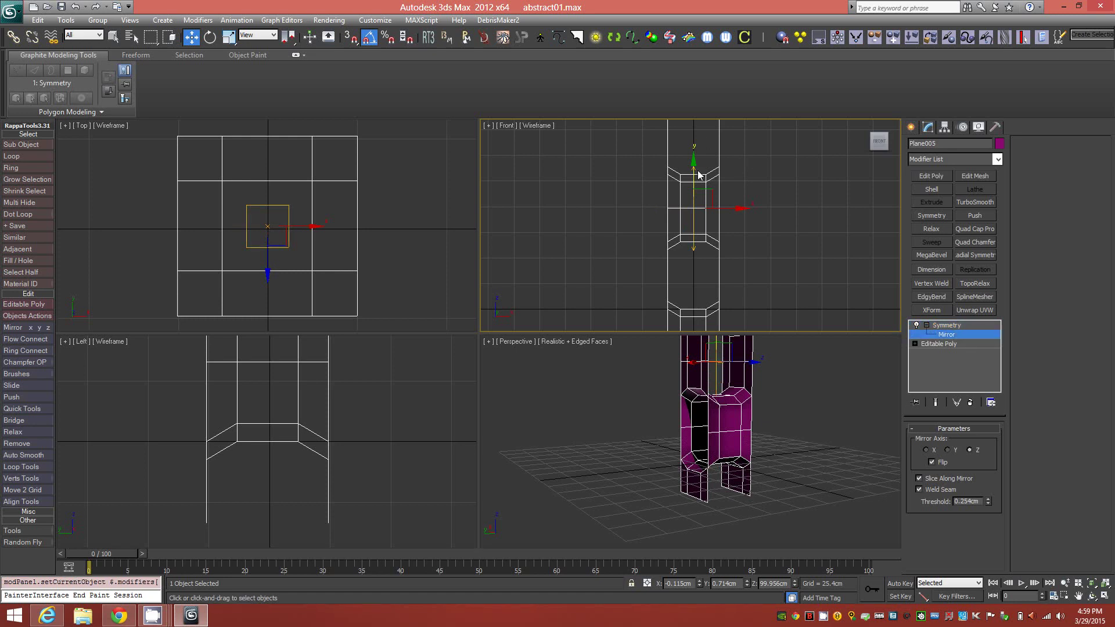
{"action": "left_click_drag", "start_coordinate": [695, 176], "coordinate": [696, 177]}
{"action": "scroll", "coordinate": [766, 424], "scroll_direction": "up", "scroll_amount": 4}
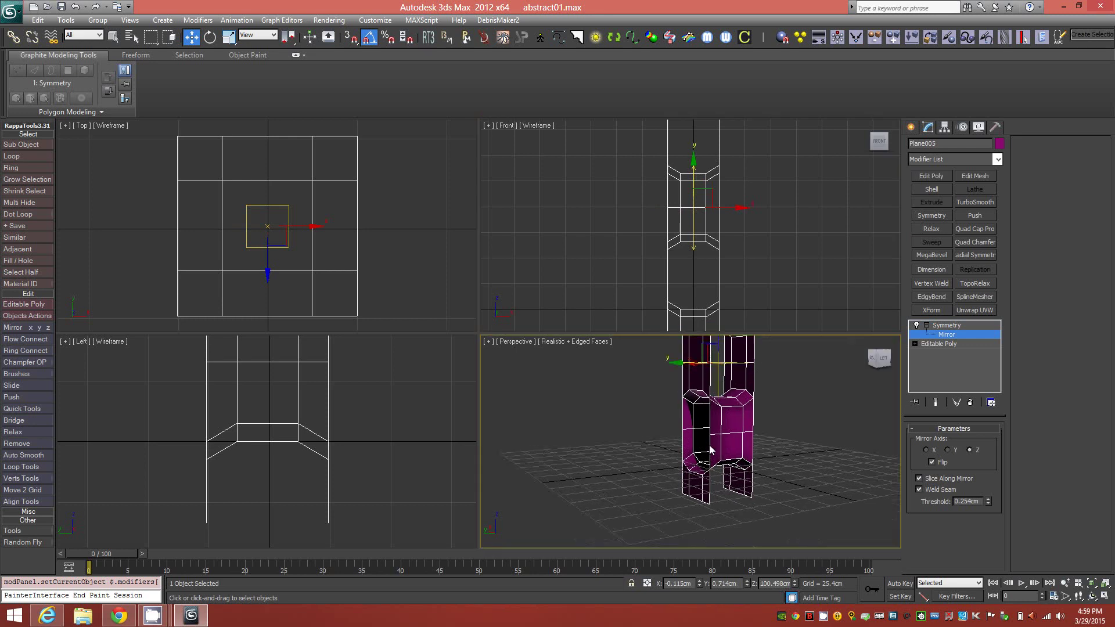
{"action": "scroll", "coordinate": [769, 428], "scroll_direction": "down", "scroll_amount": 2}
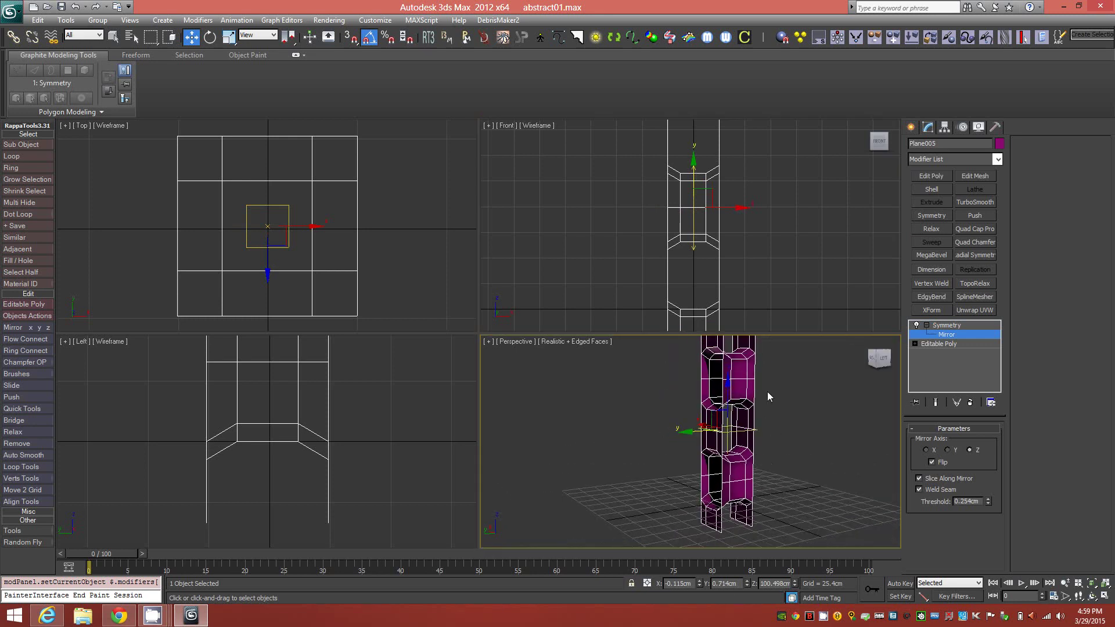
{"action": "scroll", "coordinate": [764, 405], "scroll_direction": "down", "scroll_amount": 1}
{"action": "right_click", "coordinate": [951, 325]}
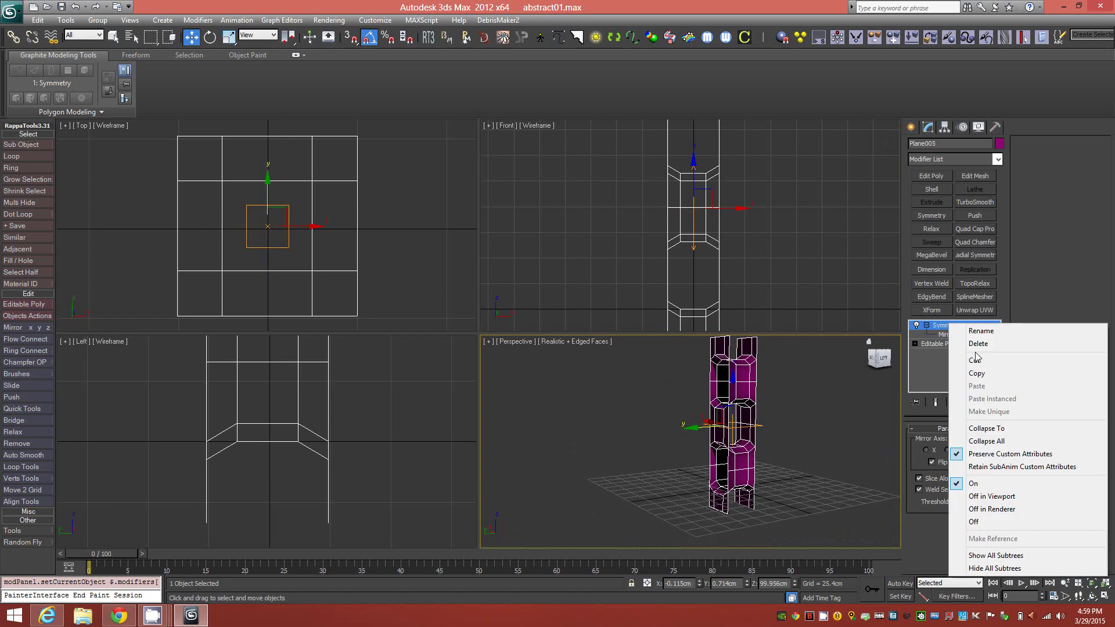
{"action": "left_click", "coordinate": [986, 440]}
- Move only the pivot of the doubled column up to the column's top edges
{"action": "middle_click_drag", "start_coordinate": [762, 404], "coordinate": [697, 364], "text": "alt"}
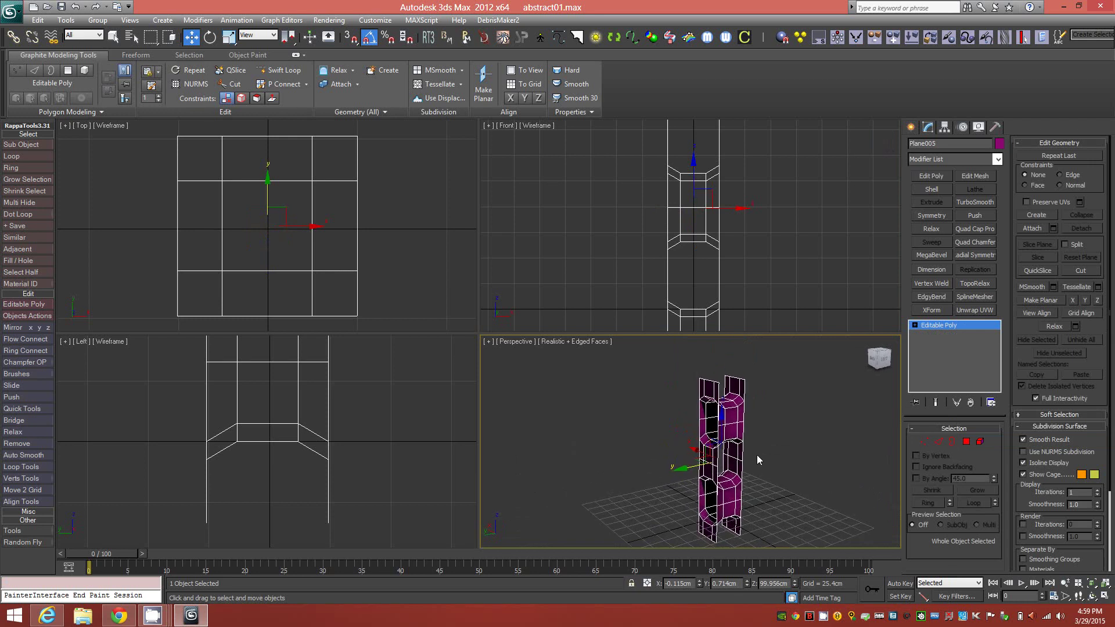
{"action": "mouse_move", "coordinate": [755, 455]}
{"action": "middle_mouse_down", "text": "alt"}
{"action": "mouse_move", "coordinate": [723, 451]}
{"action": "mouse_move", "coordinate": [743, 456]}
{"action": "middle_mouse_up", "text": "alt"}
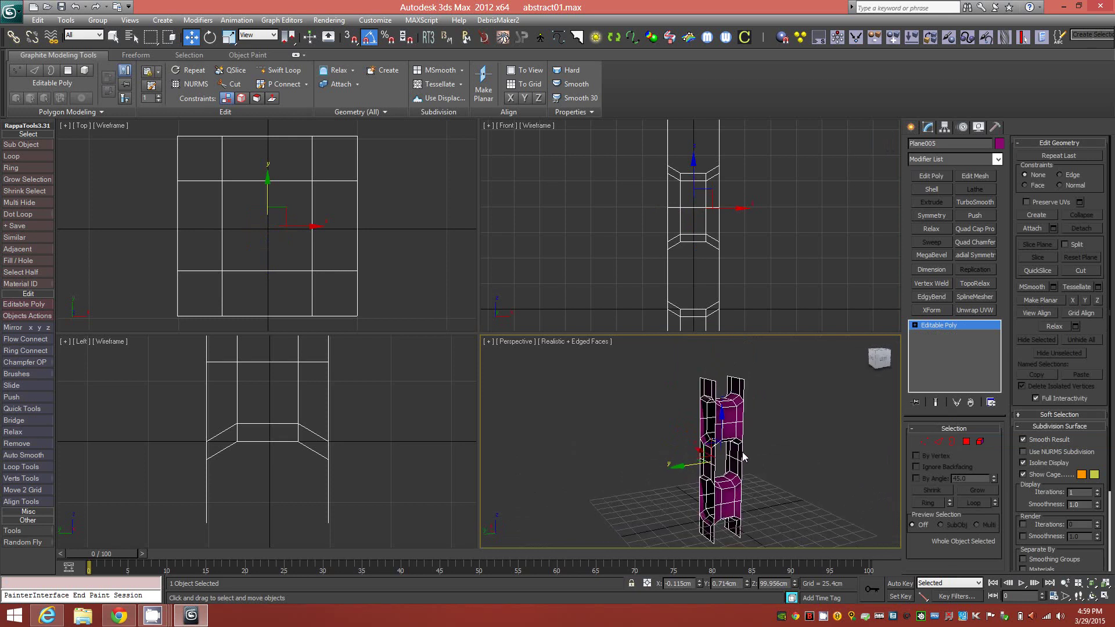
{"action": "left_click", "coordinate": [944, 126]}
{"action": "middle_click_drag", "start_coordinate": [729, 259], "coordinate": [733, 293]}
{"action": "left_click", "coordinate": [953, 200]}
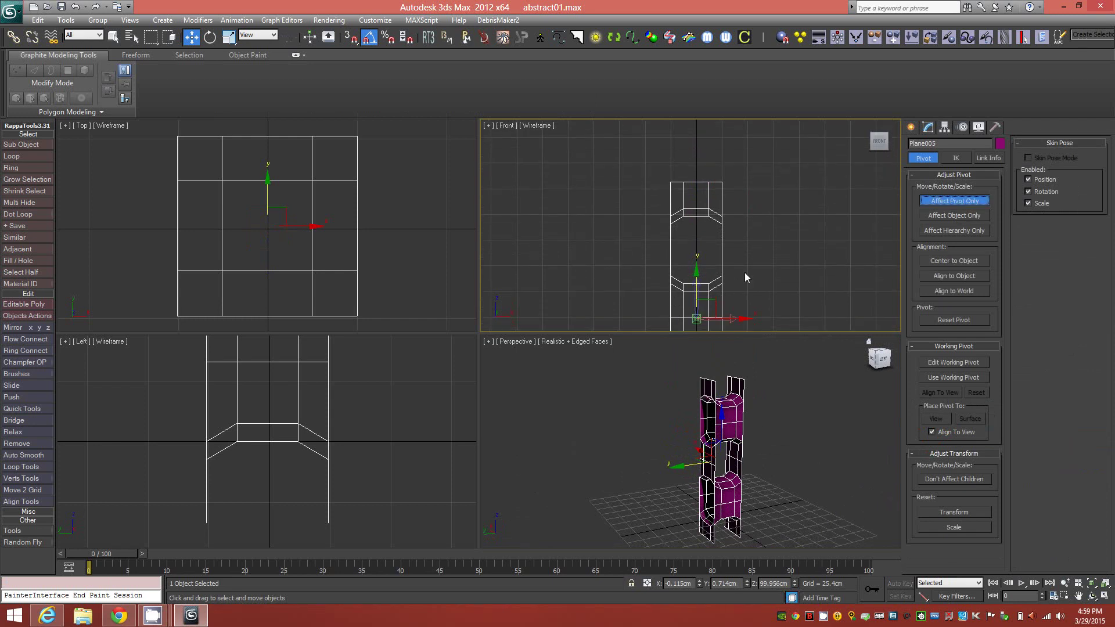
{"action": "left_click_drag", "start_coordinate": [696, 275], "coordinate": [709, 138]}
{"action": "left_click", "coordinate": [955, 200]}
- Apply a third Symmetry to the column, mirrored on Z with Flip enabled
{"action": "left_click", "coordinate": [928, 127]}
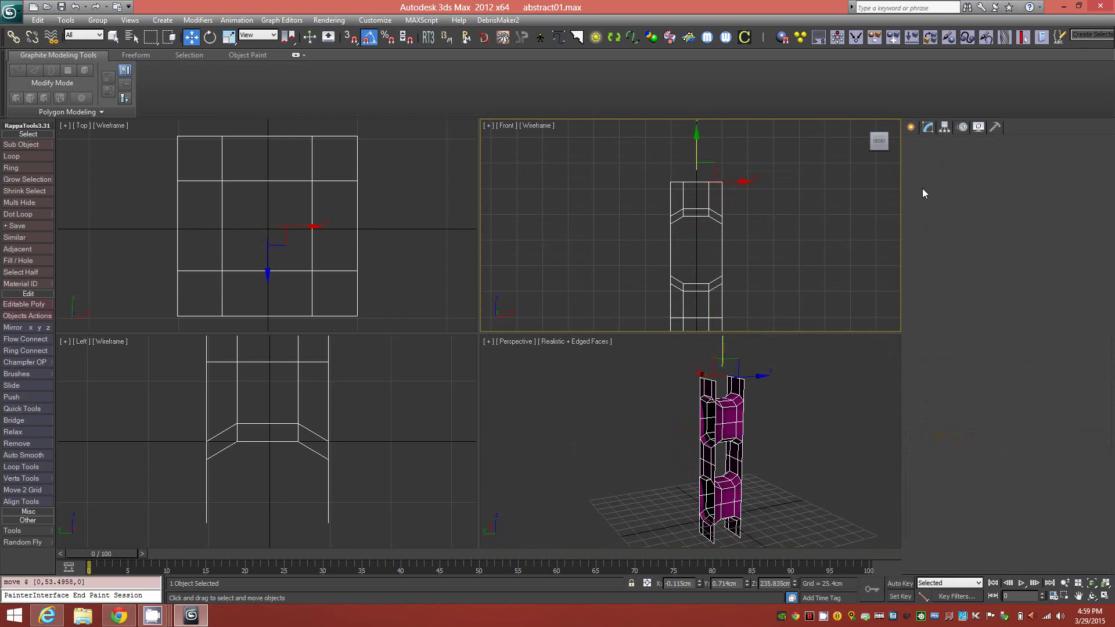
{"action": "left_click", "coordinate": [932, 215]}
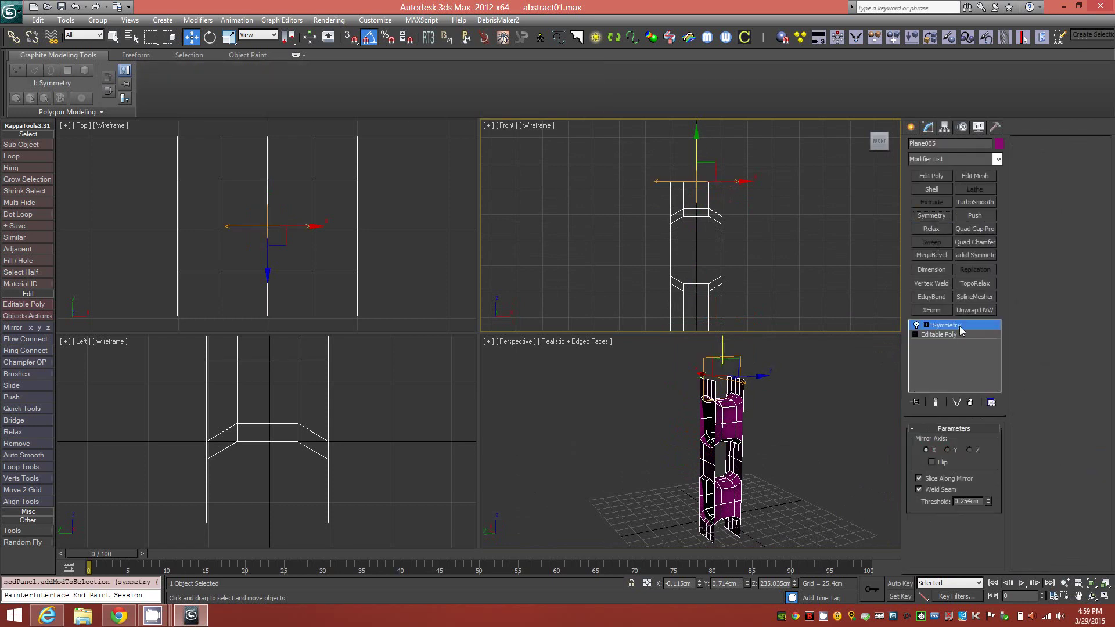
{"action": "left_click", "coordinate": [974, 448]}
{"action": "left_click", "coordinate": [932, 462]}
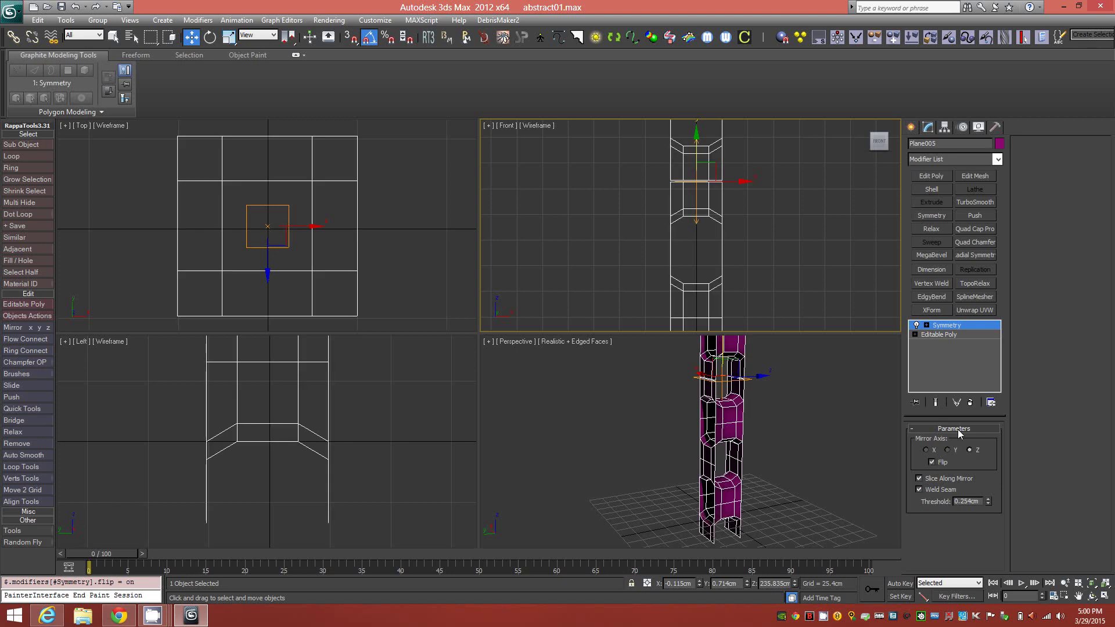
- Lower the third Symmetry's mirror plane by about 1.8 cm and collapse all modifiers into the editable poly
{"action": "left_click", "coordinate": [927, 326]}
{"action": "left_click", "coordinate": [947, 334]}
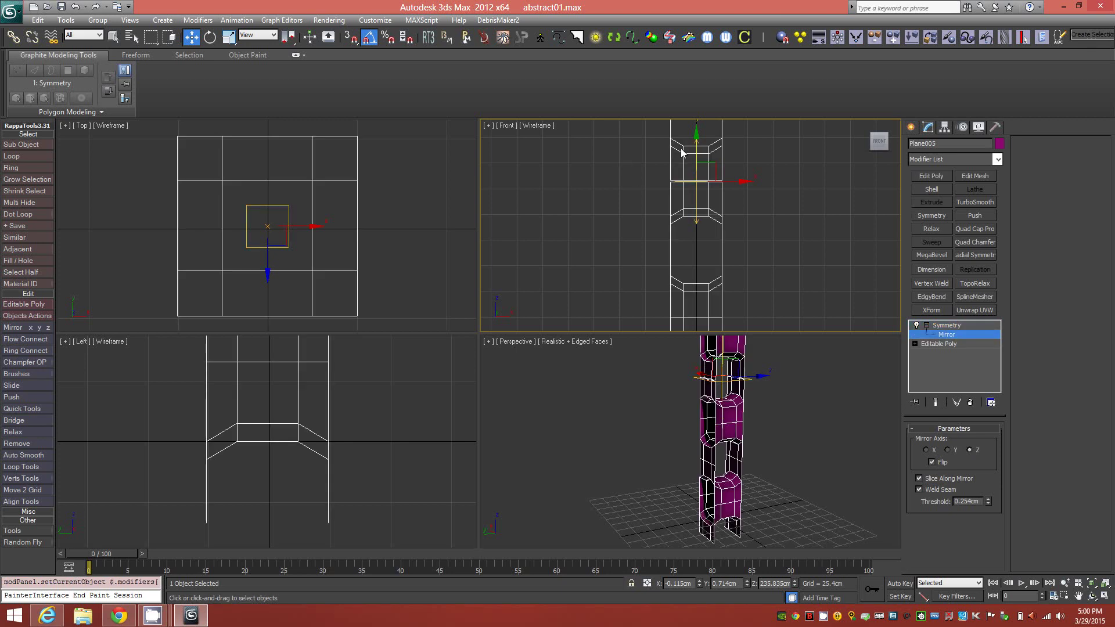
{"action": "left_click_drag", "start_coordinate": [698, 146], "coordinate": [698, 149]}
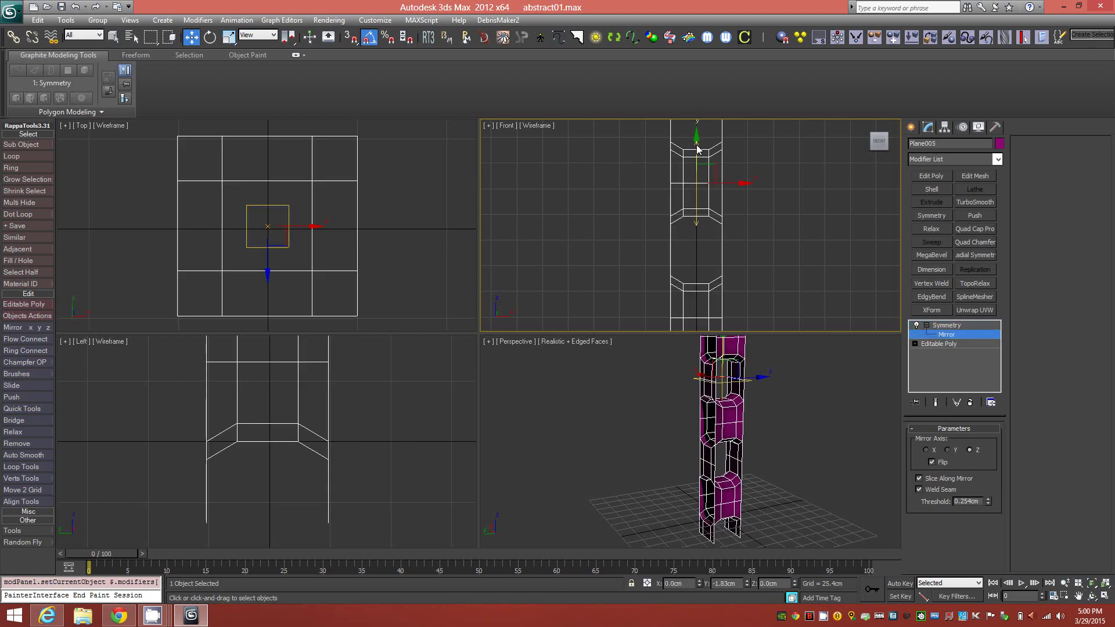
{"action": "right_click", "coordinate": [953, 328]}
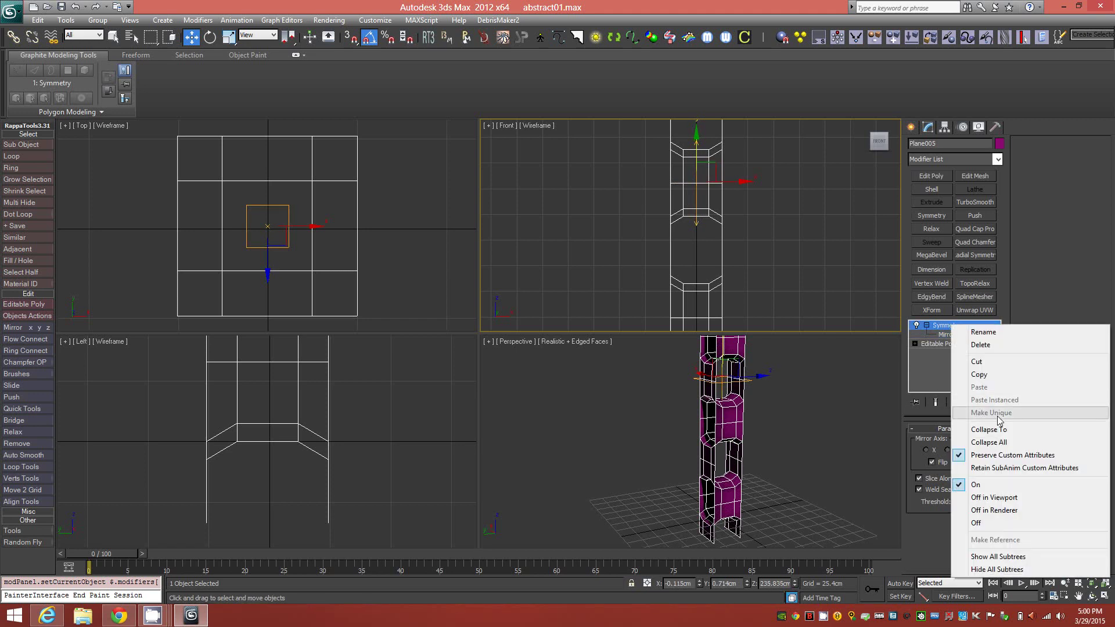
{"action": "left_click", "coordinate": [1005, 445]}
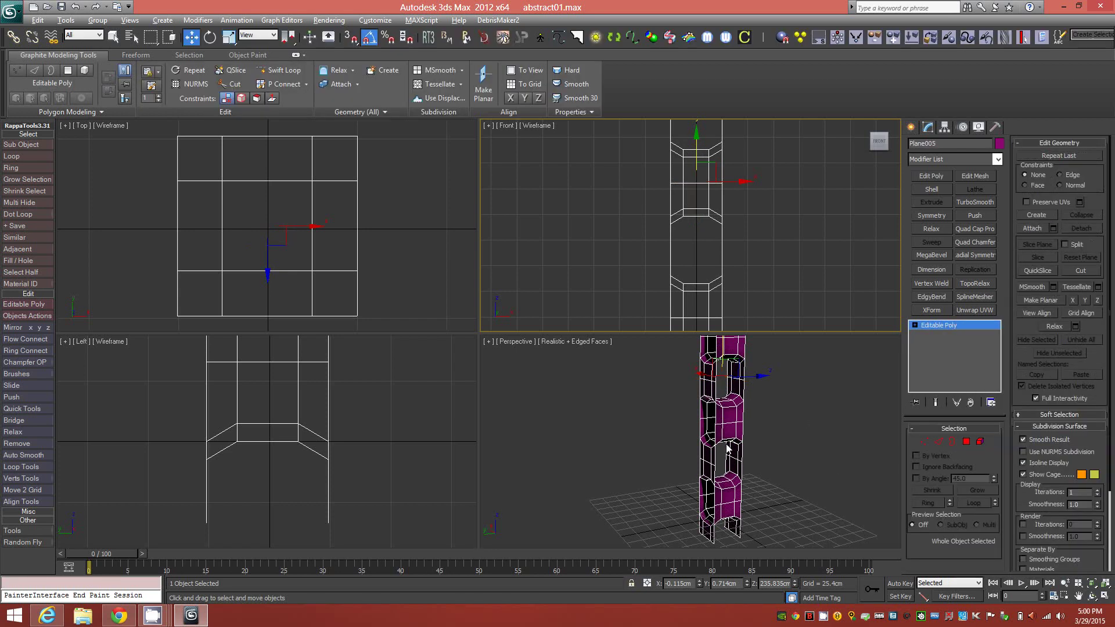
- Center only the pivot of the full column to the object
{"action": "mouse_move", "coordinate": [728, 452]}
{"action": "middle_mouse_down", "text": "alt"}
{"action": "mouse_move", "coordinate": [729, 472]}
{"action": "mouse_move", "coordinate": [742, 461]}
{"action": "mouse_move", "coordinate": [736, 426]}
{"action": "mouse_move", "coordinate": [731, 453]}
{"action": "mouse_move", "coordinate": [715, 460]}
{"action": "mouse_move", "coordinate": [760, 446]}
{"action": "mouse_move", "coordinate": [730, 445]}
{"action": "middle_mouse_up", "text": "alt"}
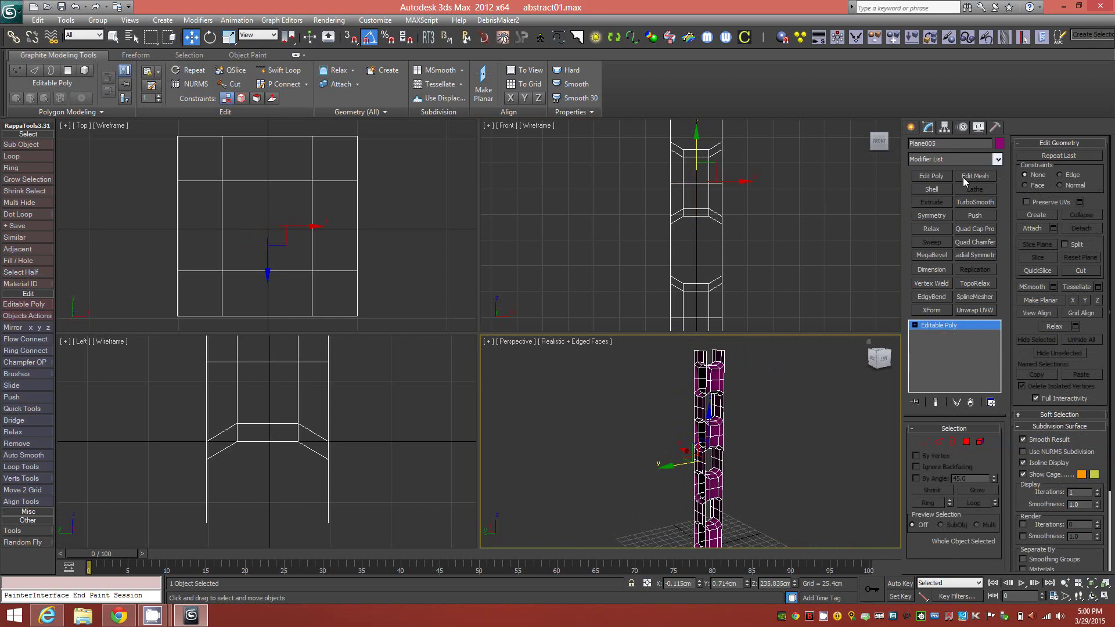
{"action": "left_click", "coordinate": [947, 130]}
{"action": "left_click", "coordinate": [956, 202]}
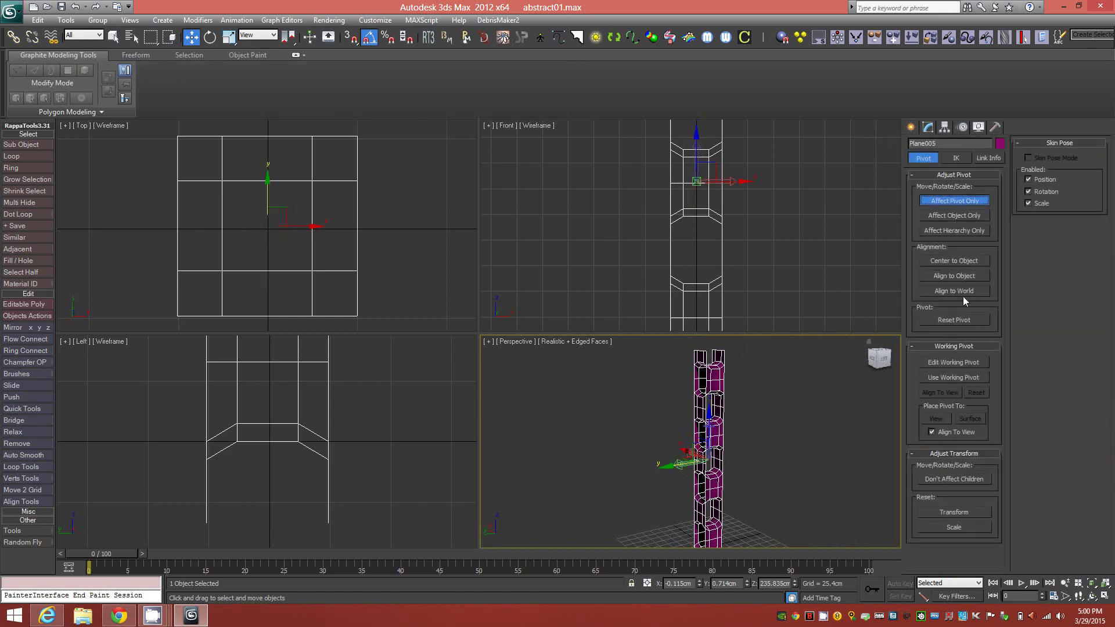
{"action": "left_click", "coordinate": [960, 261]}
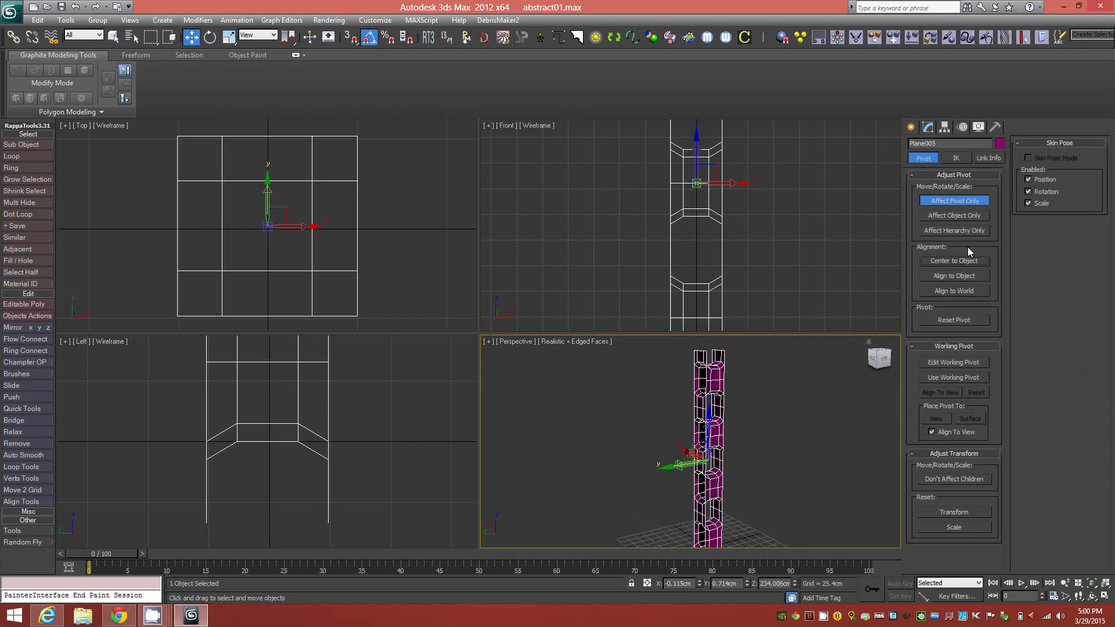
{"action": "left_click", "coordinate": [956, 200]}
{"action": "left_click", "coordinate": [928, 126]}
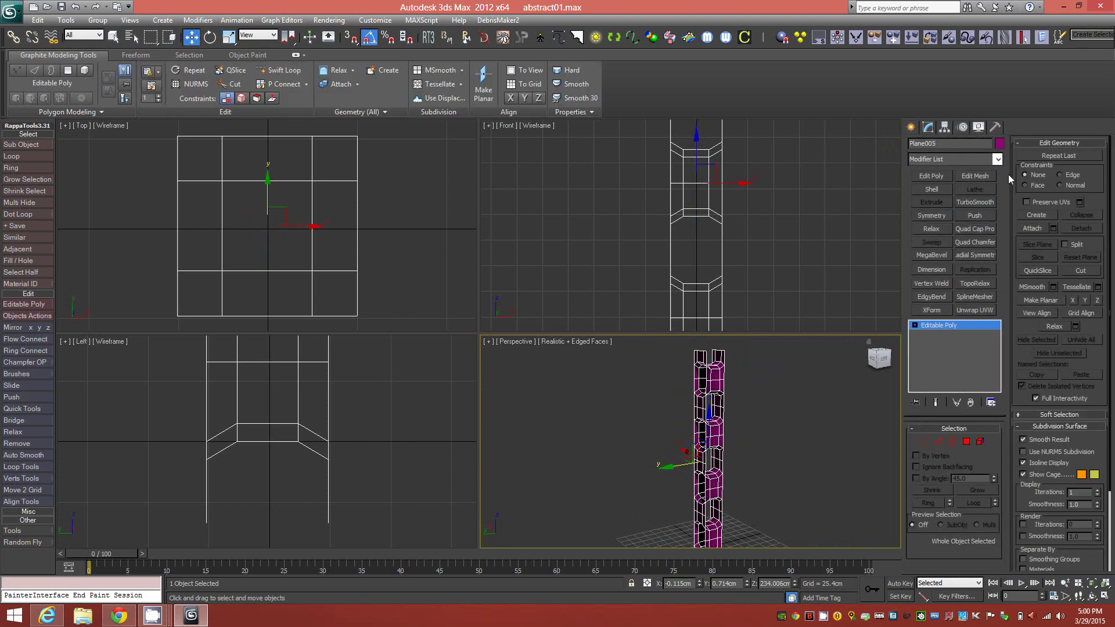
- Apply a Twist modifier to the column with an angle of 360 about the Z axis
{"action": "left_click", "coordinate": [997, 160]}
{"action": "left_click_drag", "start_coordinate": [999, 201], "coordinate": [996, 494]}
{"action": "left_click", "coordinate": [969, 423]}
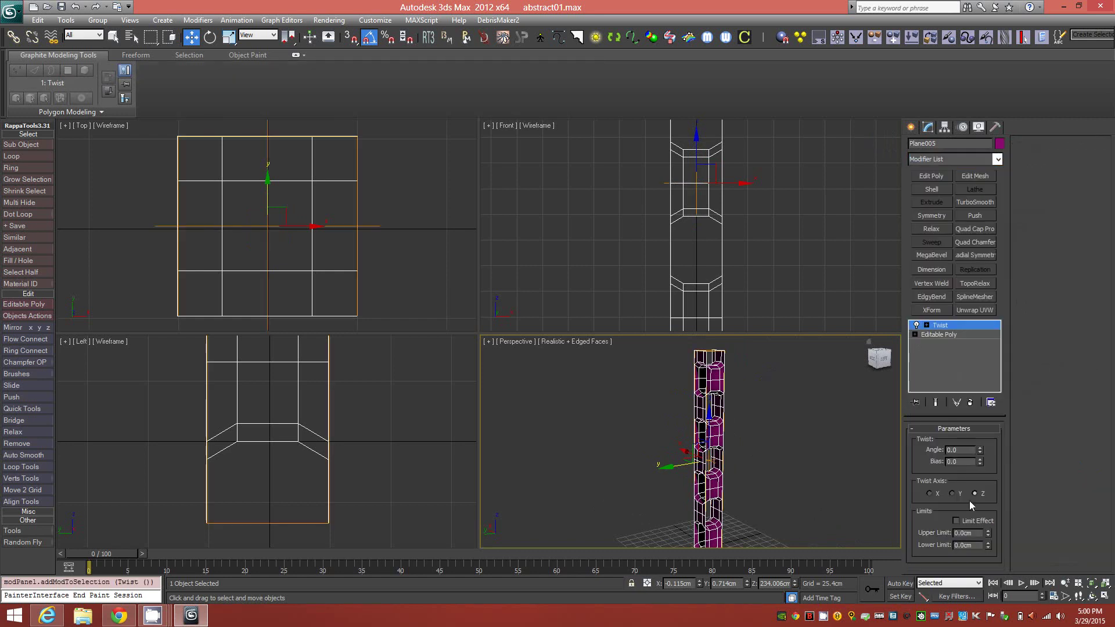
{"action": "left_click", "coordinate": [963, 451]}
{"action": "left_click", "coordinate": [967, 461]}
{"action": "middle_click_drag", "start_coordinate": [743, 469], "coordinate": [791, 472], "text": "alt"}
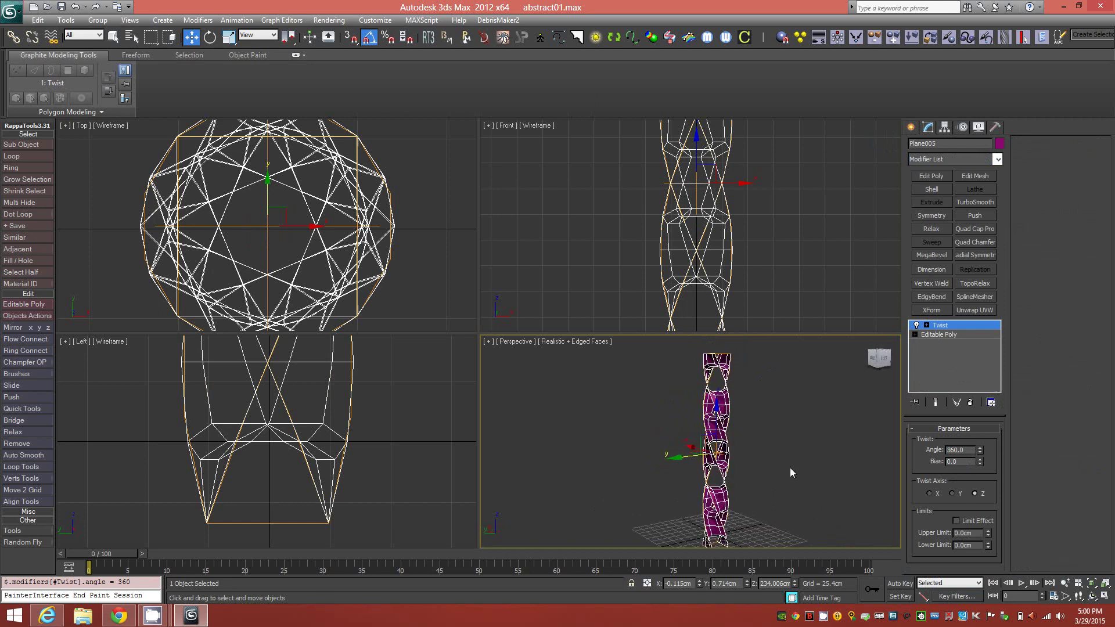
- Bend the twisted column 360 degrees on the Z axis into a ring and add an Edit Poly modifier on top
{"action": "left_click", "coordinate": [998, 159]}
{"action": "left_click_drag", "start_coordinate": [996, 194], "coordinate": [998, 226]}
{"action": "left_click", "coordinate": [944, 266]}
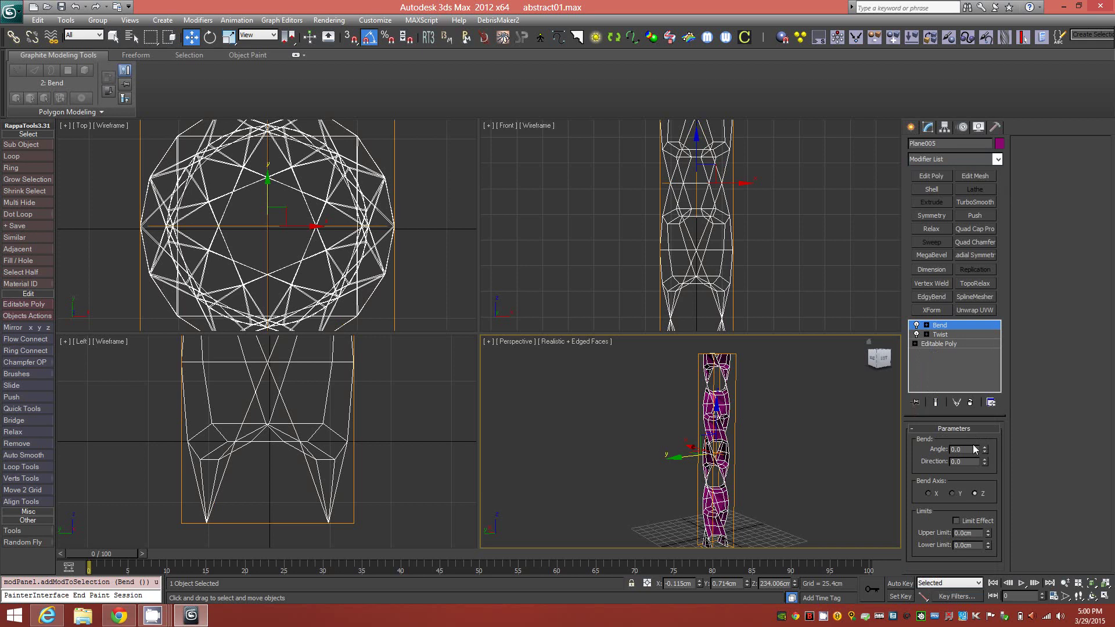
{"action": "type", "text": "360"}
{"action": "left_click", "coordinate": [964, 462]}
{"action": "middle_click_drag", "start_coordinate": [734, 462], "coordinate": [629, 454], "text": "alt"}
{"action": "middle_click_drag", "start_coordinate": [697, 456], "coordinate": [758, 279], "text": "ctrl+alt"}
{"action": "middle_click_drag", "start_coordinate": [733, 442], "coordinate": [772, 457], "text": "alt"}
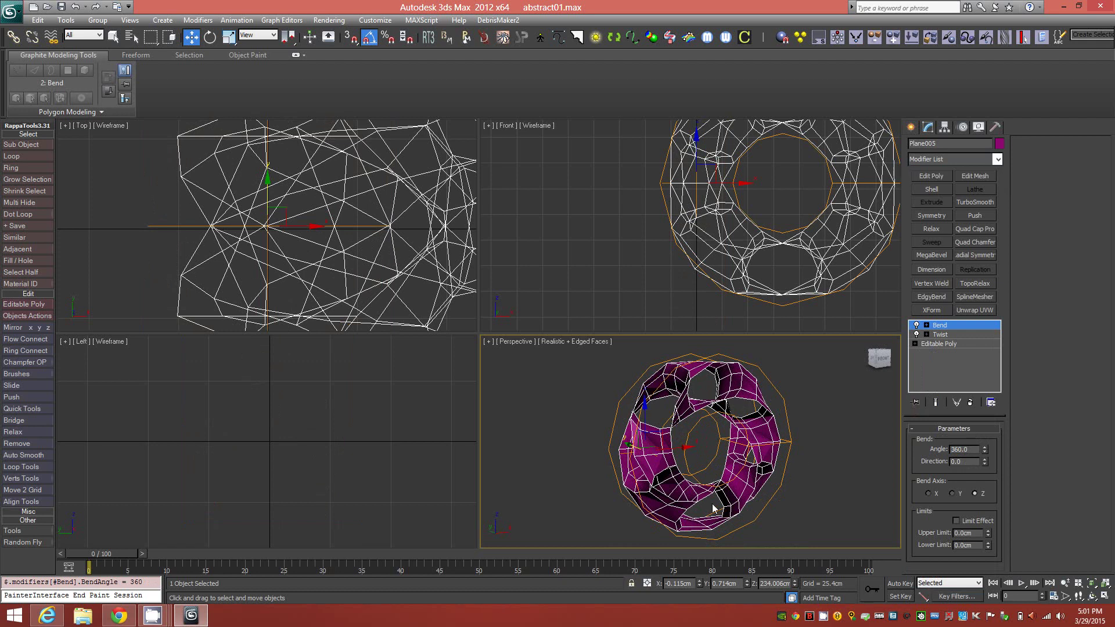
{"action": "left_click", "coordinate": [75, 115]}
{"action": "left_click", "coordinate": [56, 154]}
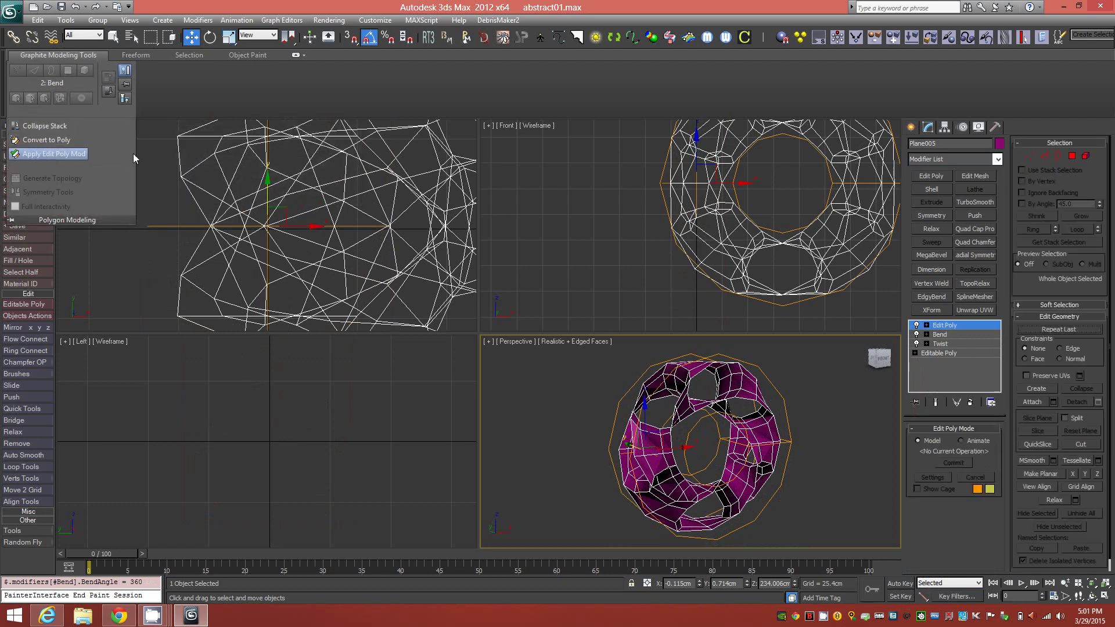
- Try a Bend angle of 358 to check the ring's seam, and return the angle to 360
{"action": "left_click", "coordinate": [942, 335]}
{"action": "left_click_drag", "start_coordinate": [987, 452], "coordinate": [987, 454]}
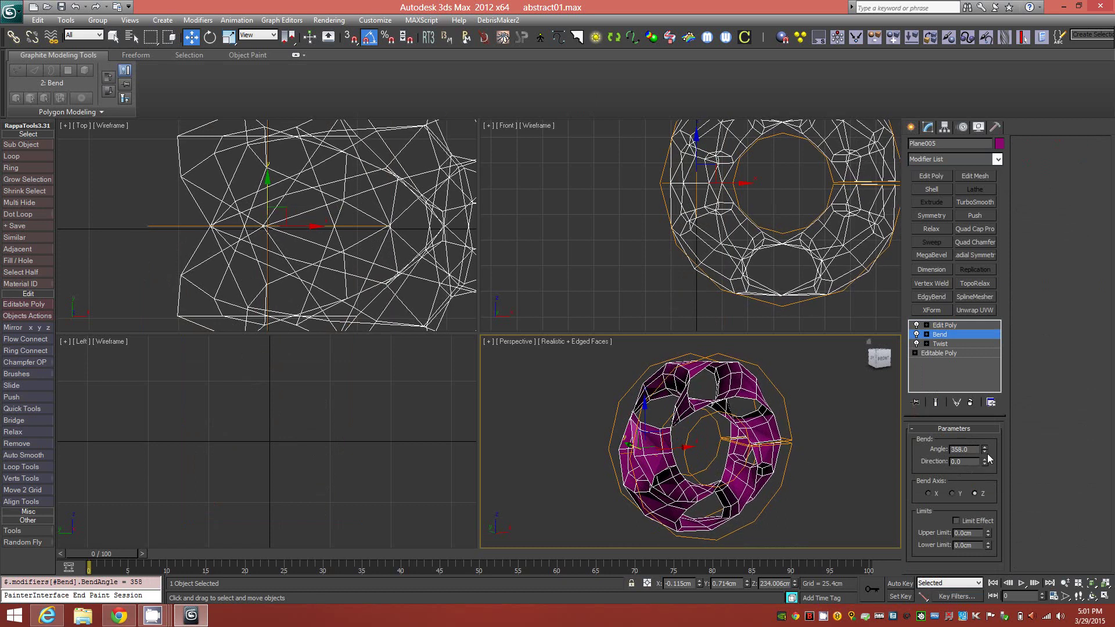
{"action": "left_click_drag", "start_coordinate": [987, 454], "coordinate": [985, 448]}
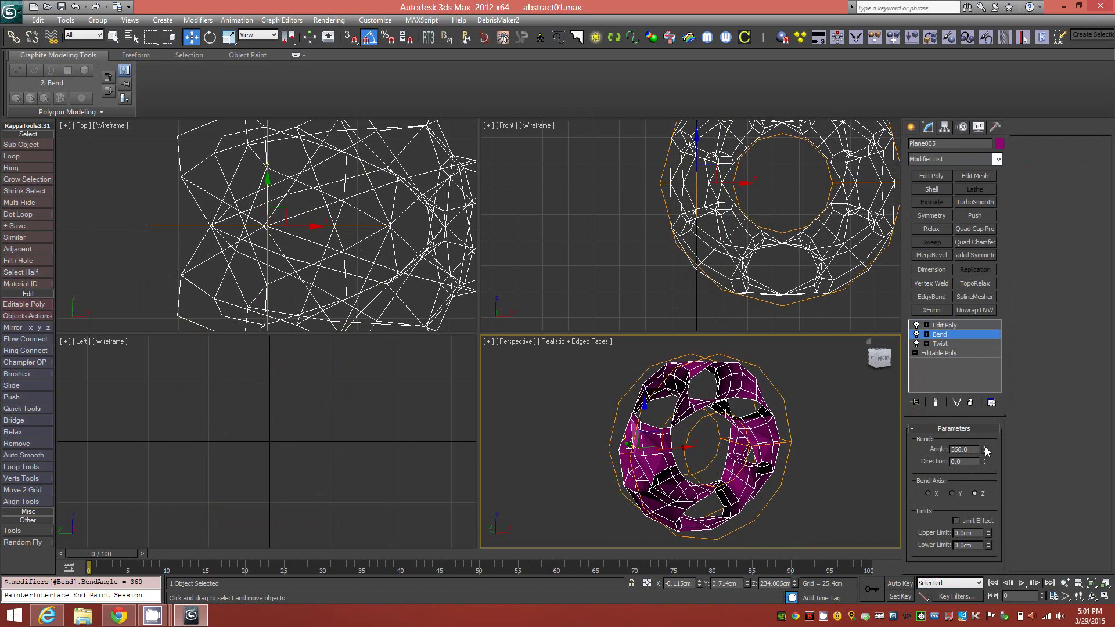
- Weld the ring's seam vertices in the Edit Poly modifier with a threshold of 0.254 cm
{"action": "middle_click_drag", "start_coordinate": [855, 183], "coordinate": [771, 199]}
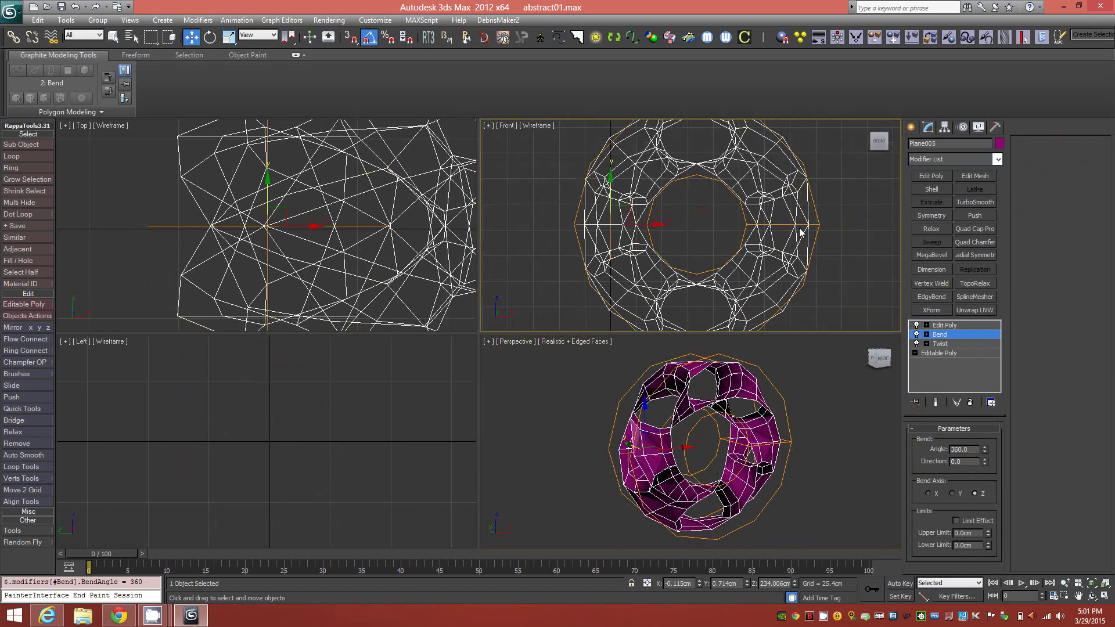
{"action": "left_click", "coordinate": [945, 325]}
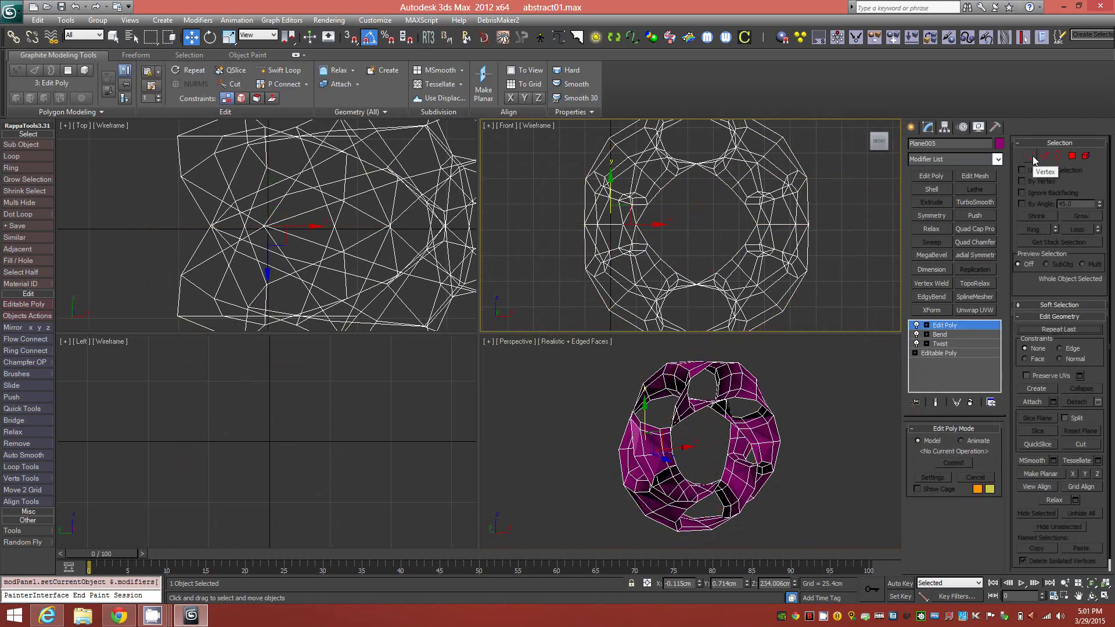
{"action": "left_click", "coordinate": [1032, 156]}
{"action": "left_click_drag", "start_coordinate": [833, 226], "coordinate": [837, 232]}
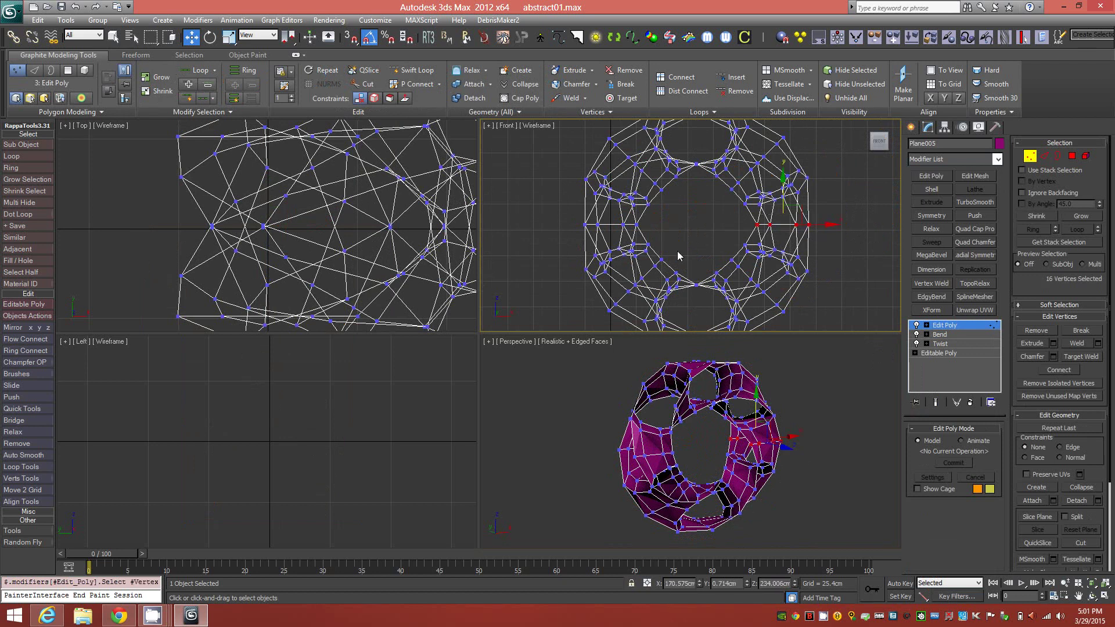
{"action": "left_click", "coordinate": [569, 97], "text": "shift"}
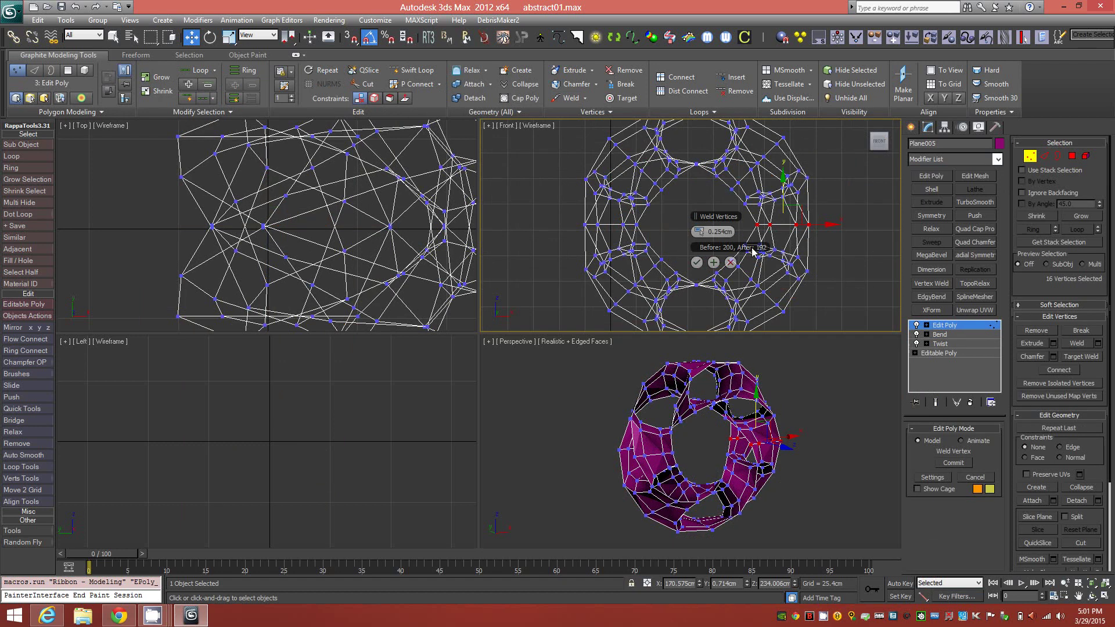
{"action": "left_click", "coordinate": [697, 264]}
{"action": "middle_click_drag", "start_coordinate": [790, 441], "coordinate": [764, 443], "text": "alt"}
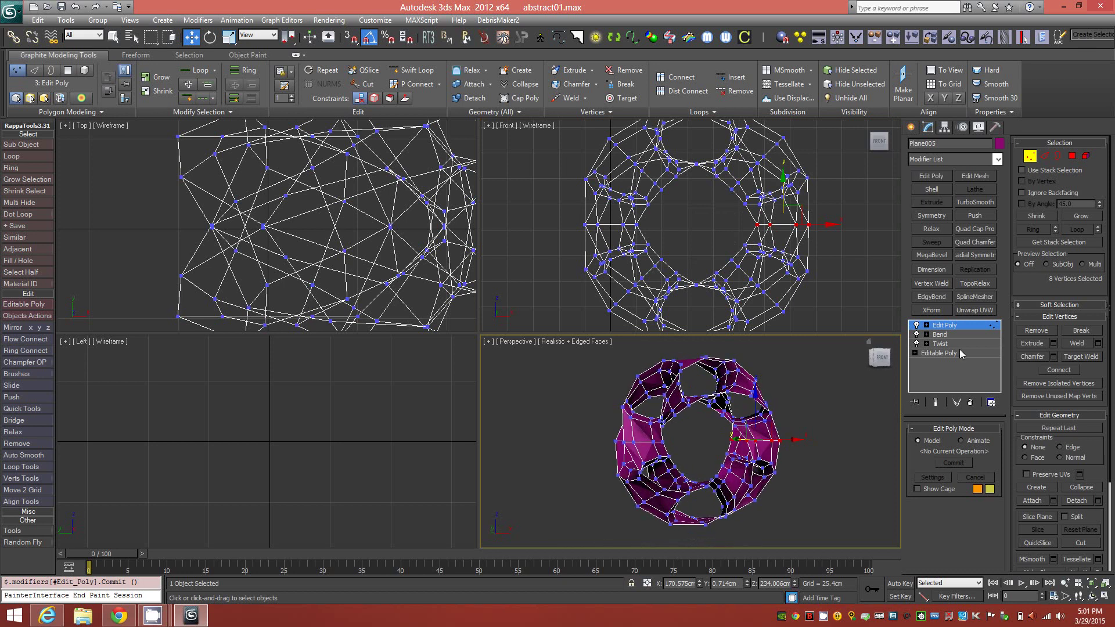
- Leave vertex editing and collapse the ring's modifier stack into an editable poly
{"action": "left_click", "coordinate": [1029, 156]}
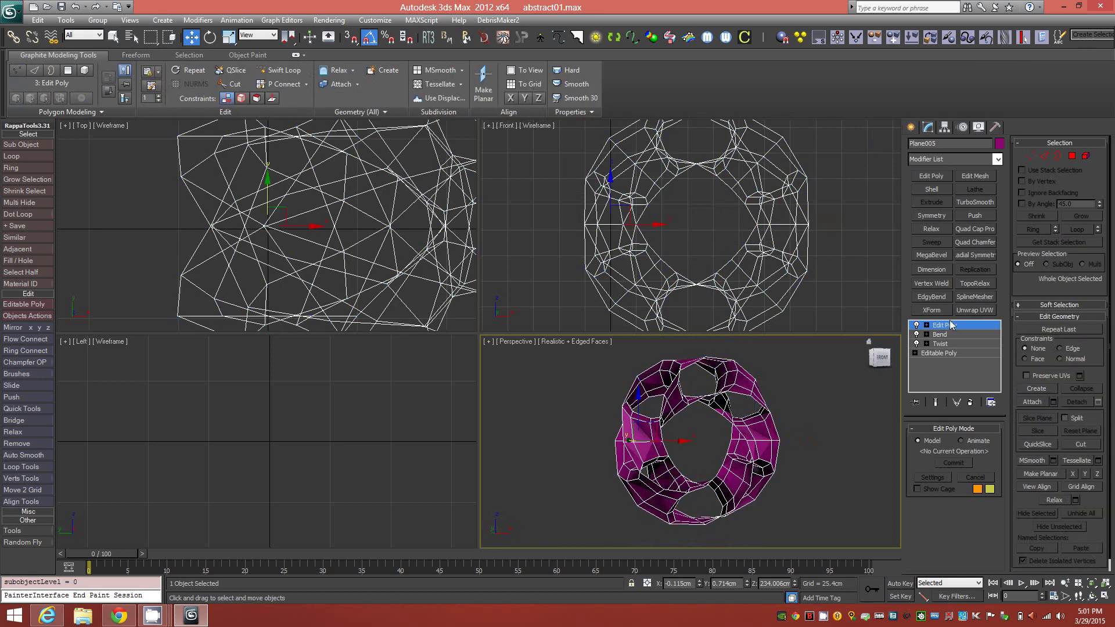
{"action": "right_click", "coordinate": [953, 329]}
{"action": "left_click", "coordinate": [982, 430]}
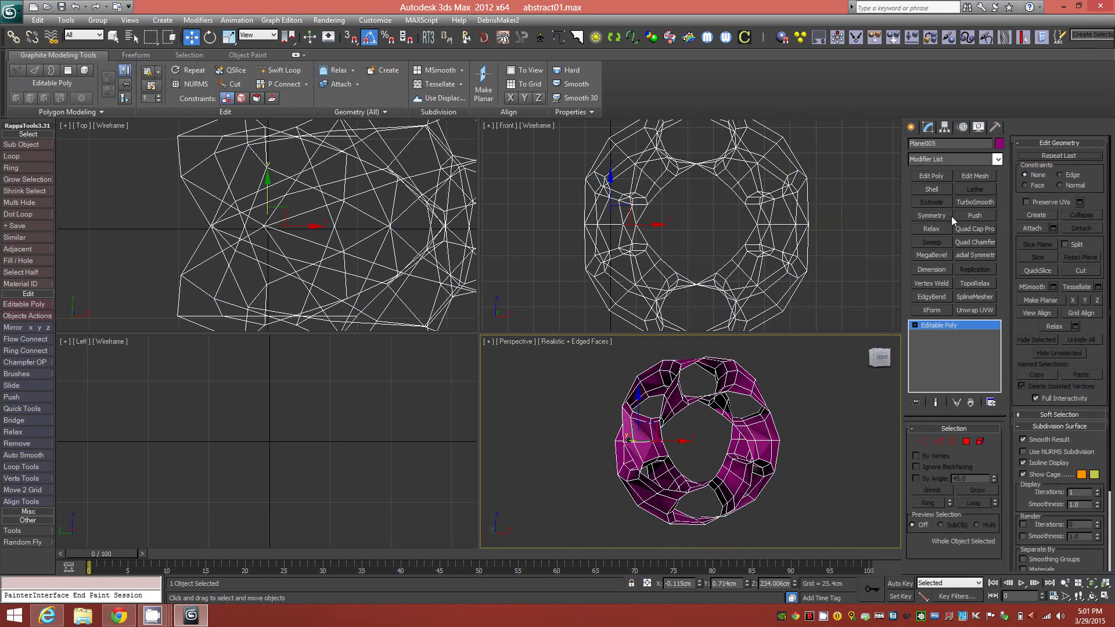
- Give the ring thickness with a Shell modifier of 7.112 cm outer amount and add TurboSmooth on top
{"action": "left_click", "coordinate": [933, 190]}
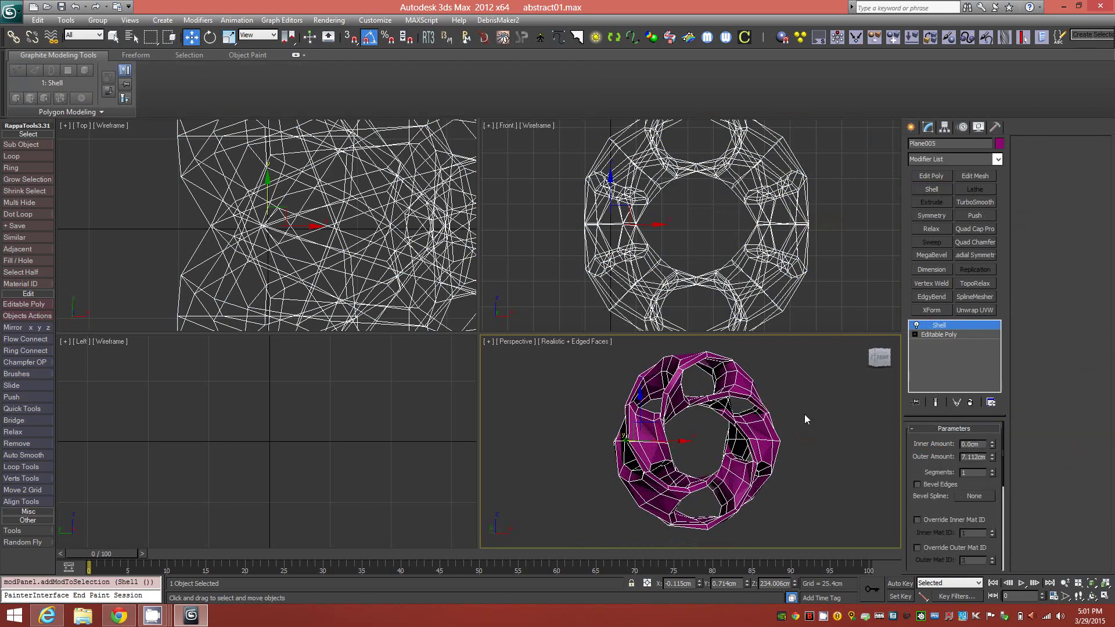
{"action": "left_click", "coordinate": [975, 202]}
{"action": "middle_click_drag", "start_coordinate": [774, 442], "coordinate": [779, 446], "text": "alt"}
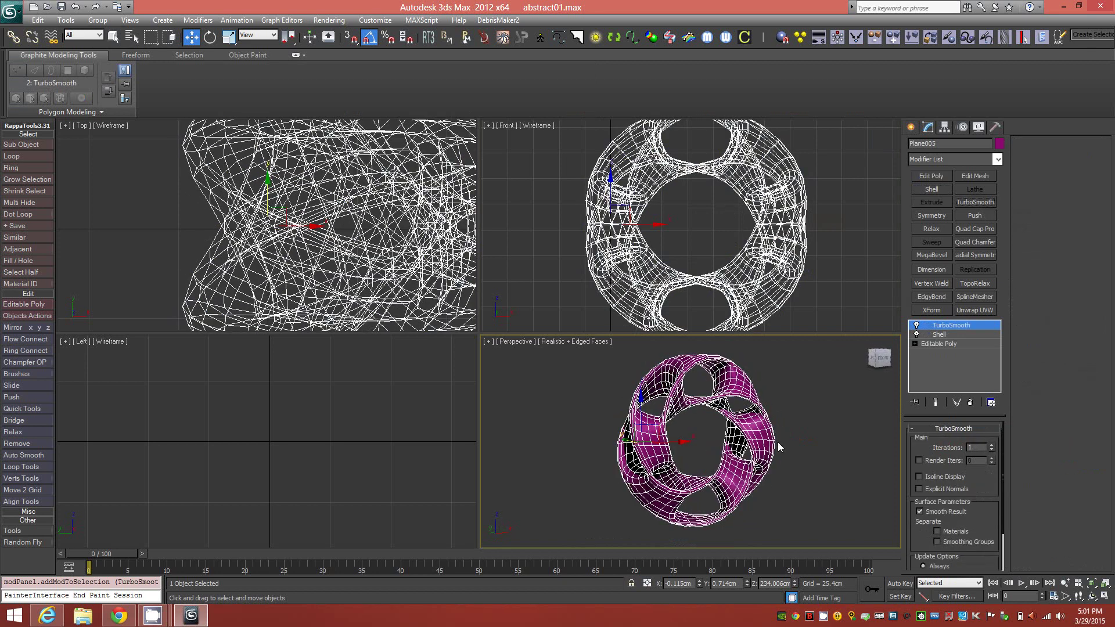
- Maximize the Perspective view and show the ring shaded without its edges to inspect the surface
{"action": "key", "text": "F4"}
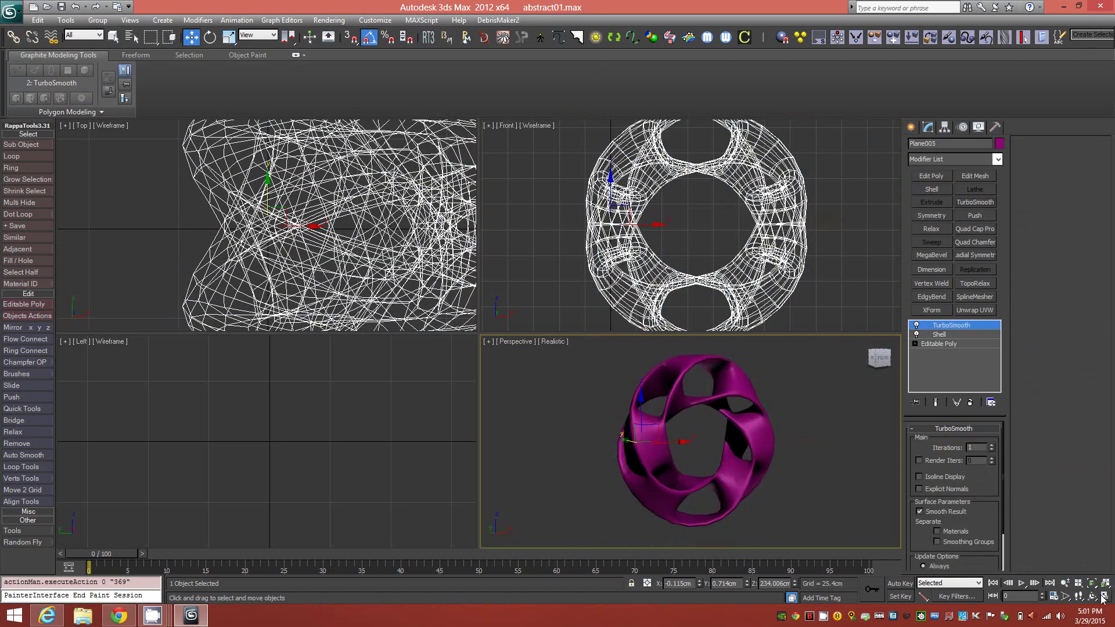
{"action": "key", "text": "alt+w"}
{"action": "middle_click_drag", "start_coordinate": [547, 333], "coordinate": [542, 335], "text": "alt"}
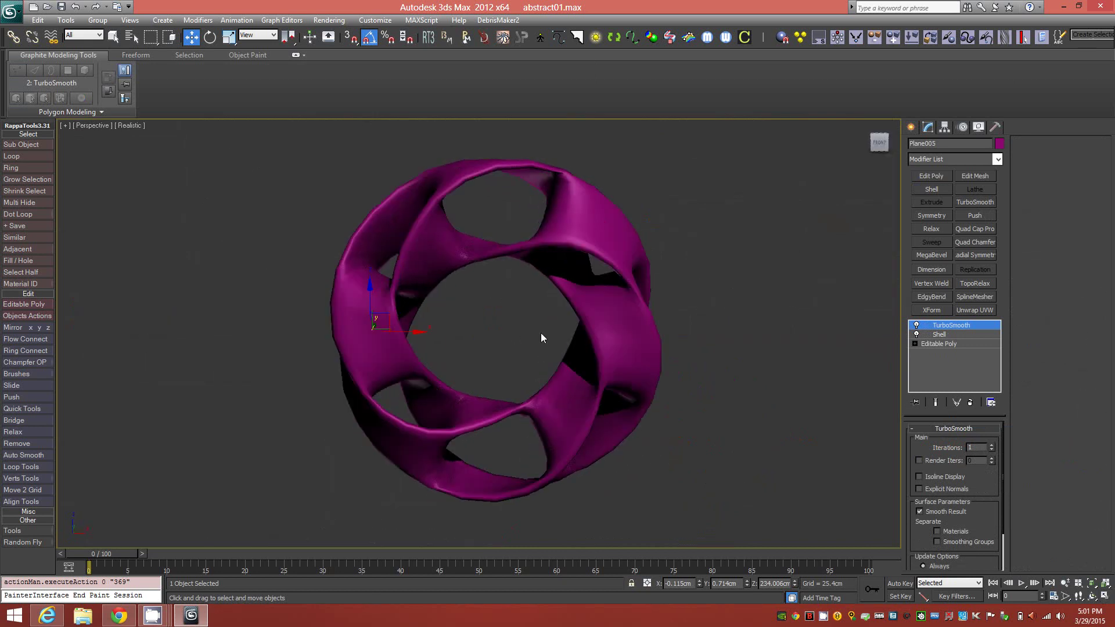
{"action": "middle_click_drag", "start_coordinate": [858, 445], "coordinate": [517, 370], "text": "alt"}
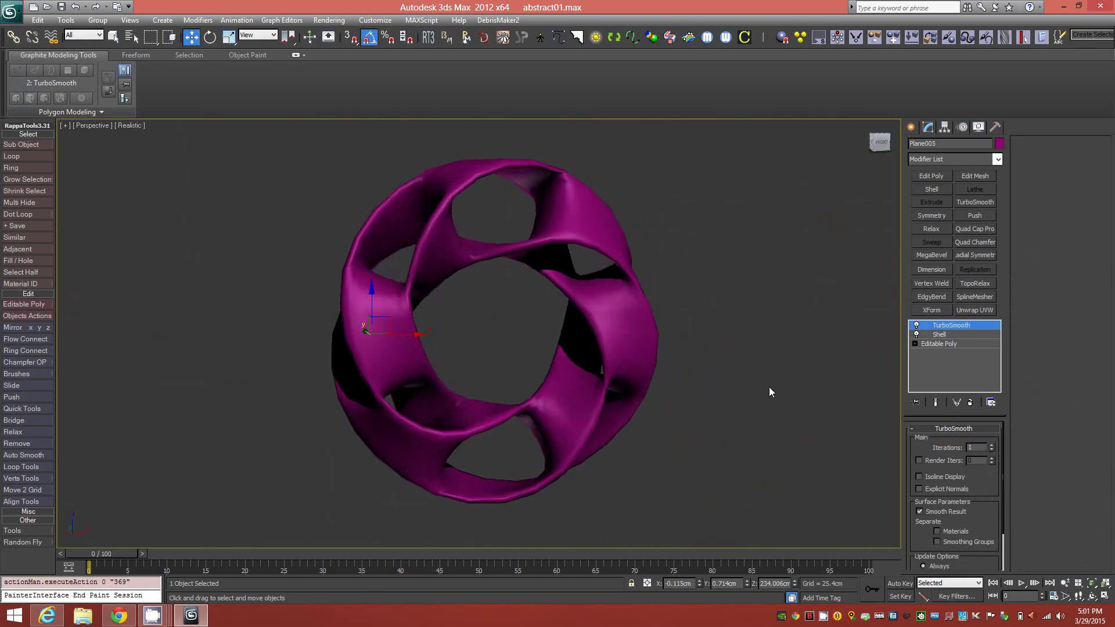
- Raise the ring's TurboSmooth iterations to 2, checking the mesh density with edged faces displayed temporarily
{"action": "key", "text": "F4"}
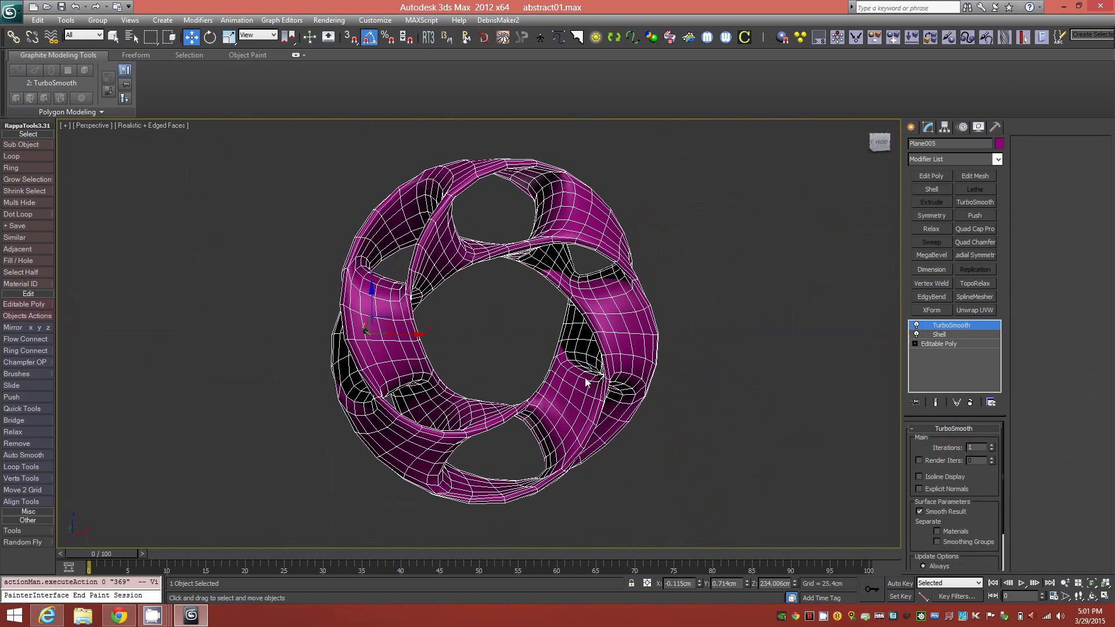
{"action": "left_click", "coordinate": [991, 444]}
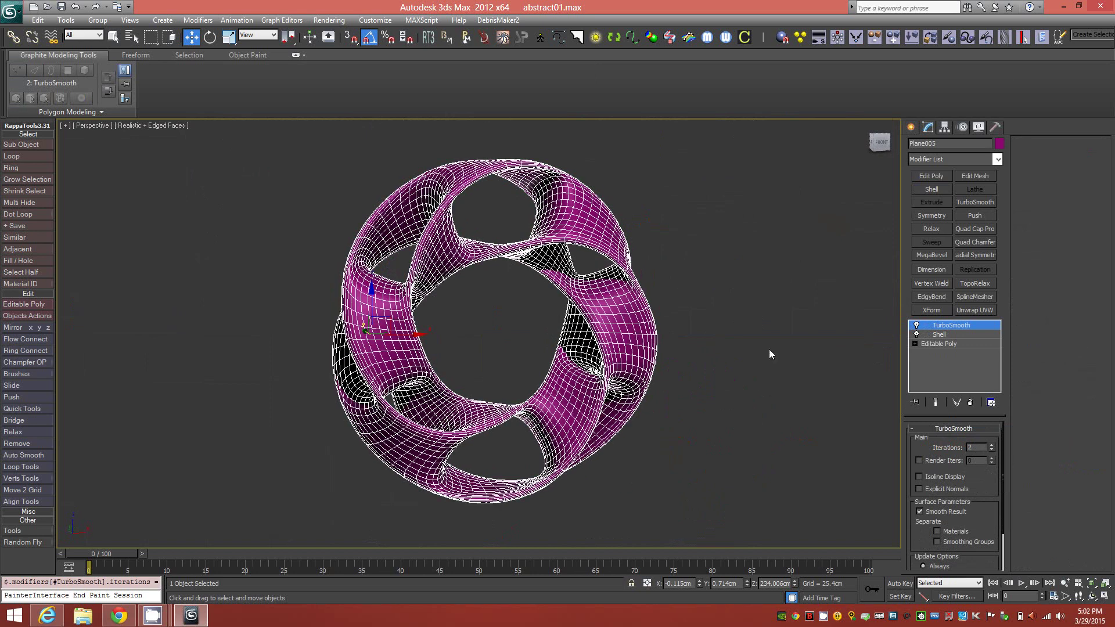
{"action": "key", "text": "F4"}
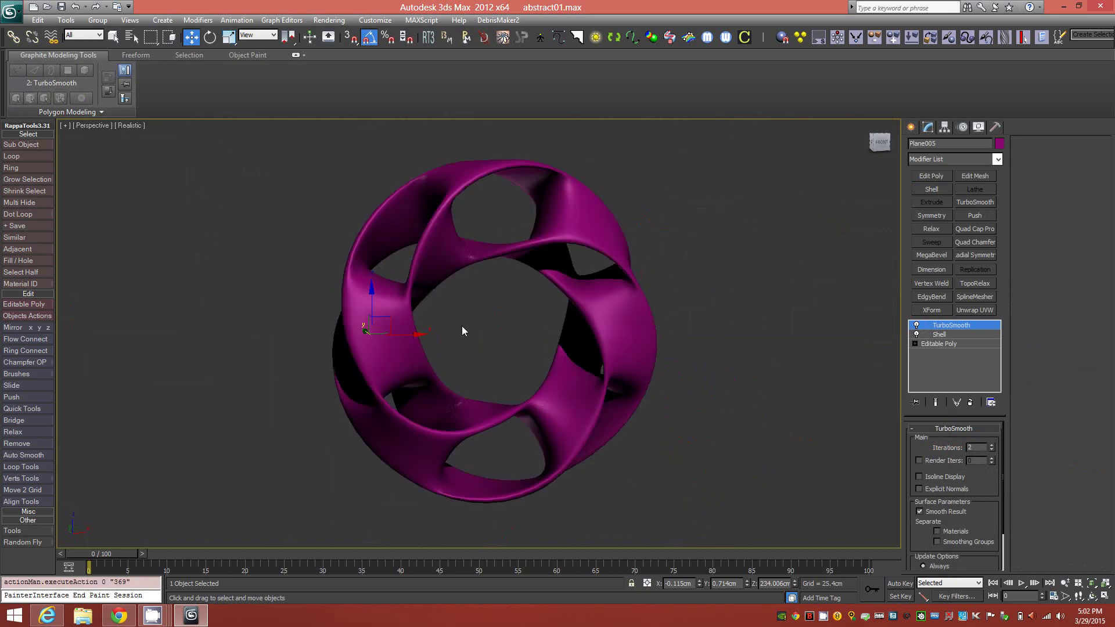
- Examine the smoothed twisted ring from several angles
{"action": "middle_click_drag", "start_coordinate": [479, 325], "coordinate": [531, 317], "text": "alt"}
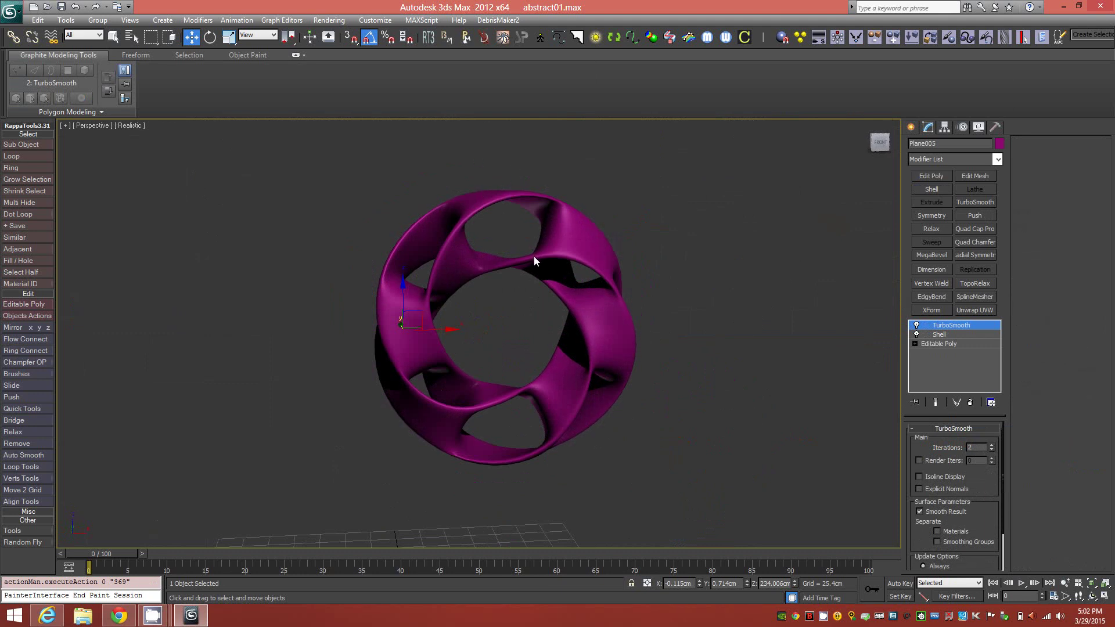
{"action": "middle_click_drag", "start_coordinate": [522, 230], "coordinate": [500, 188], "text": "alt"}
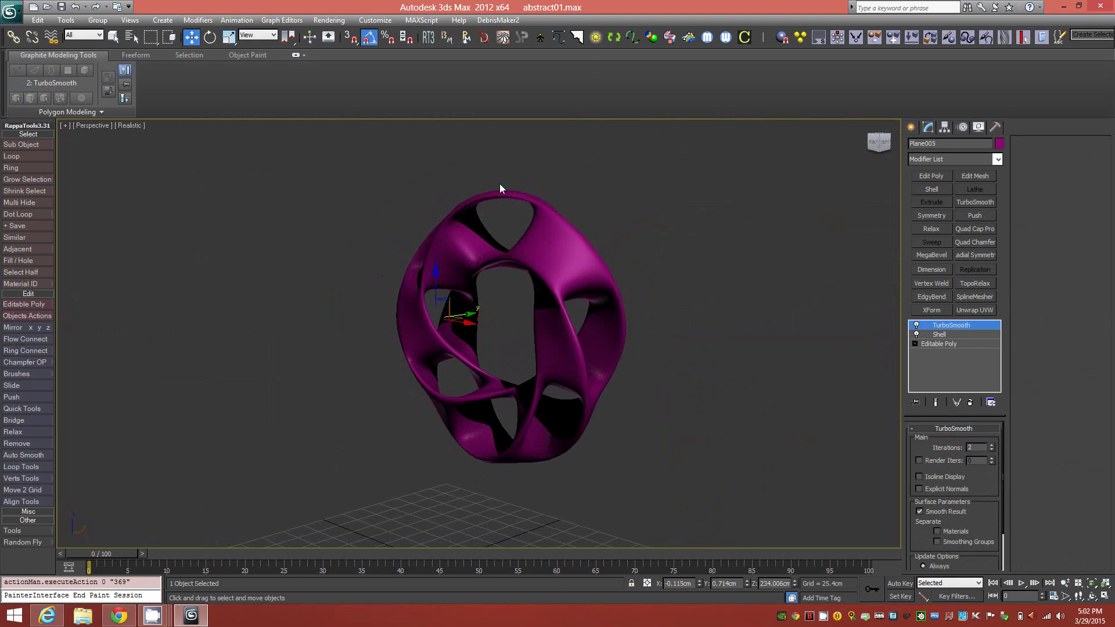
{"action": "middle_click_drag", "start_coordinate": [503, 235], "coordinate": [588, 305], "text": "alt"}
{"action": "middle_click_drag", "start_coordinate": [548, 356], "coordinate": [590, 319], "text": "alt"}
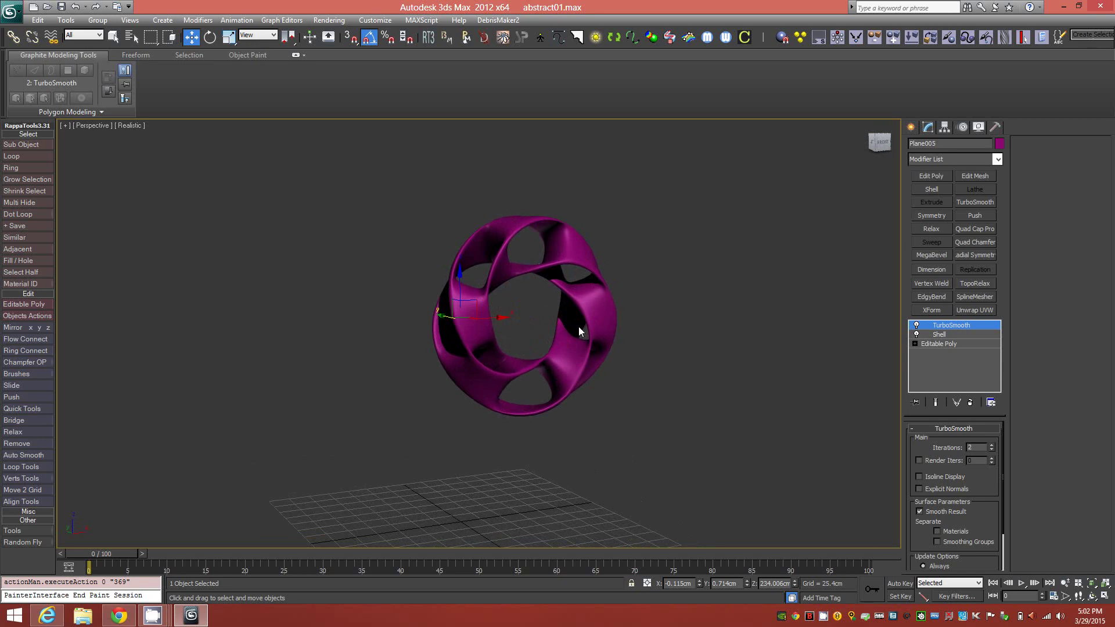
{"action": "middle_click_drag", "start_coordinate": [570, 327], "coordinate": [575, 334]}
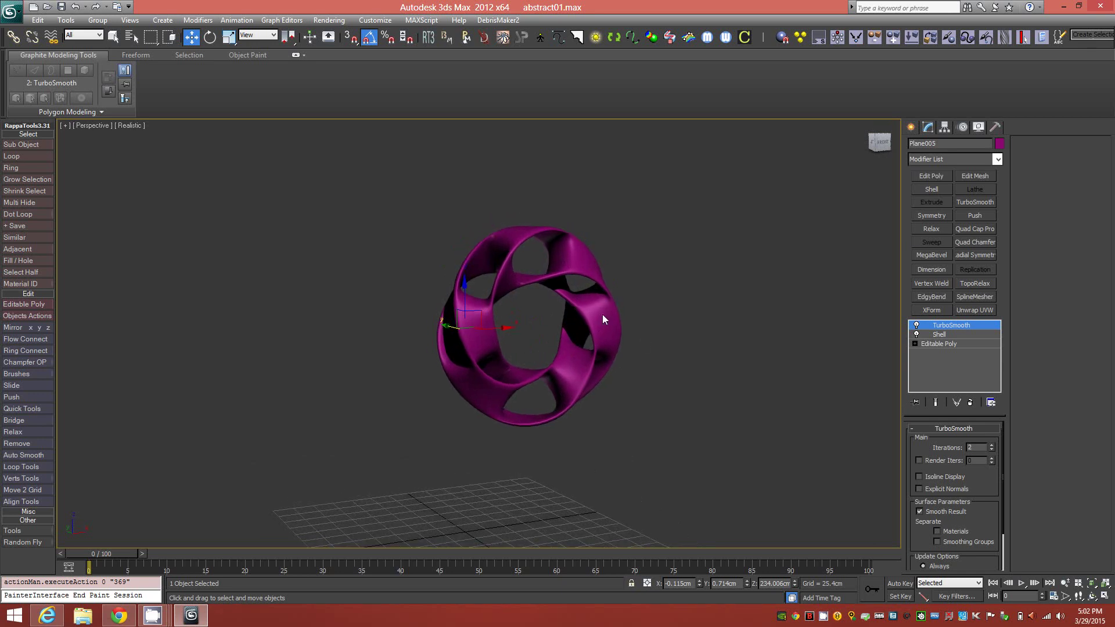